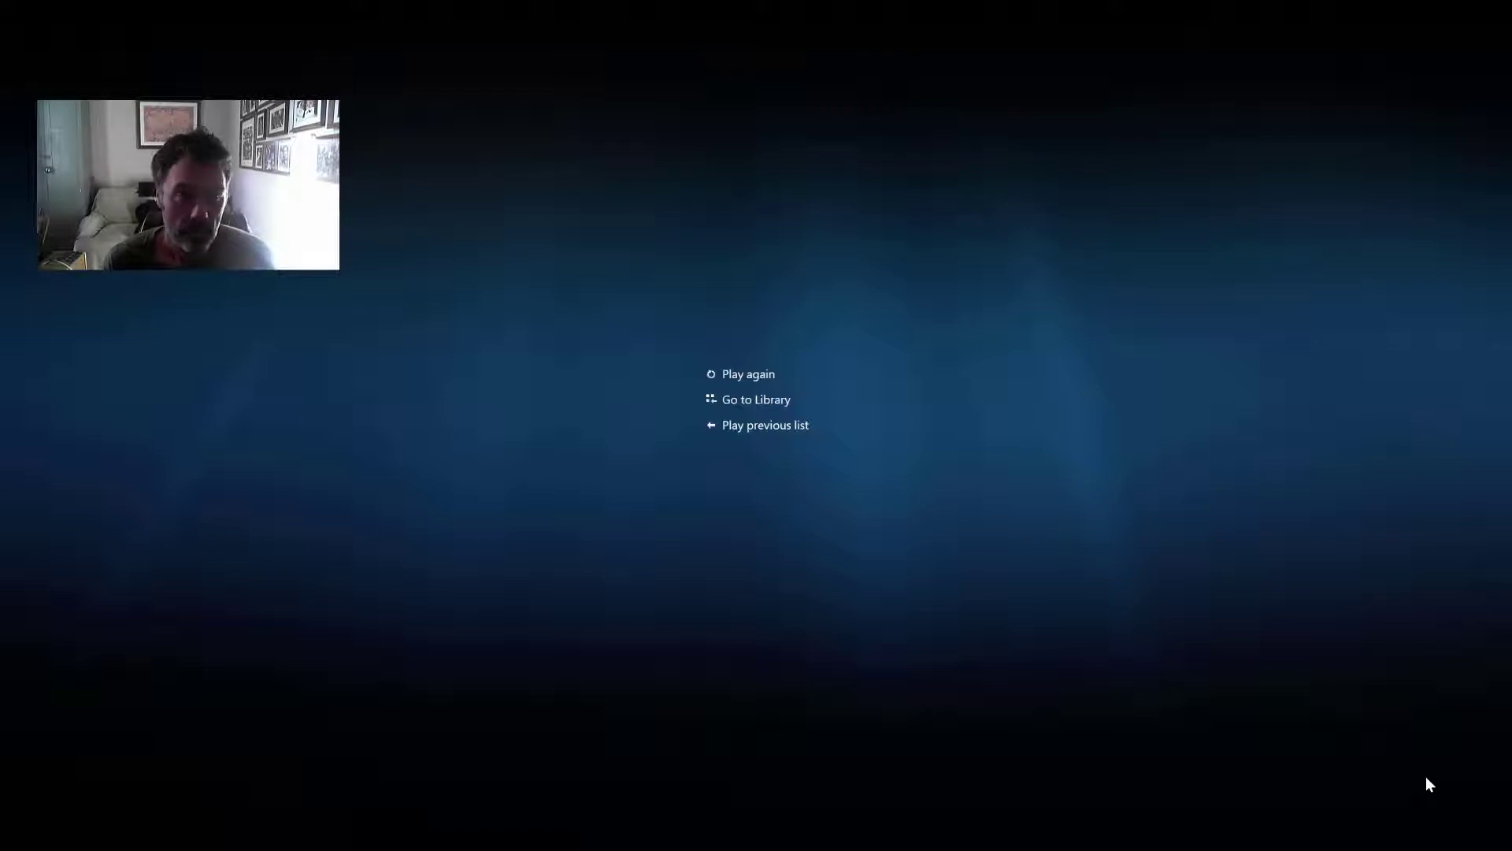
Step: Play the wrecking ball preview video and pause it once the chained ball has been shown
mouse_move(1464, 802)
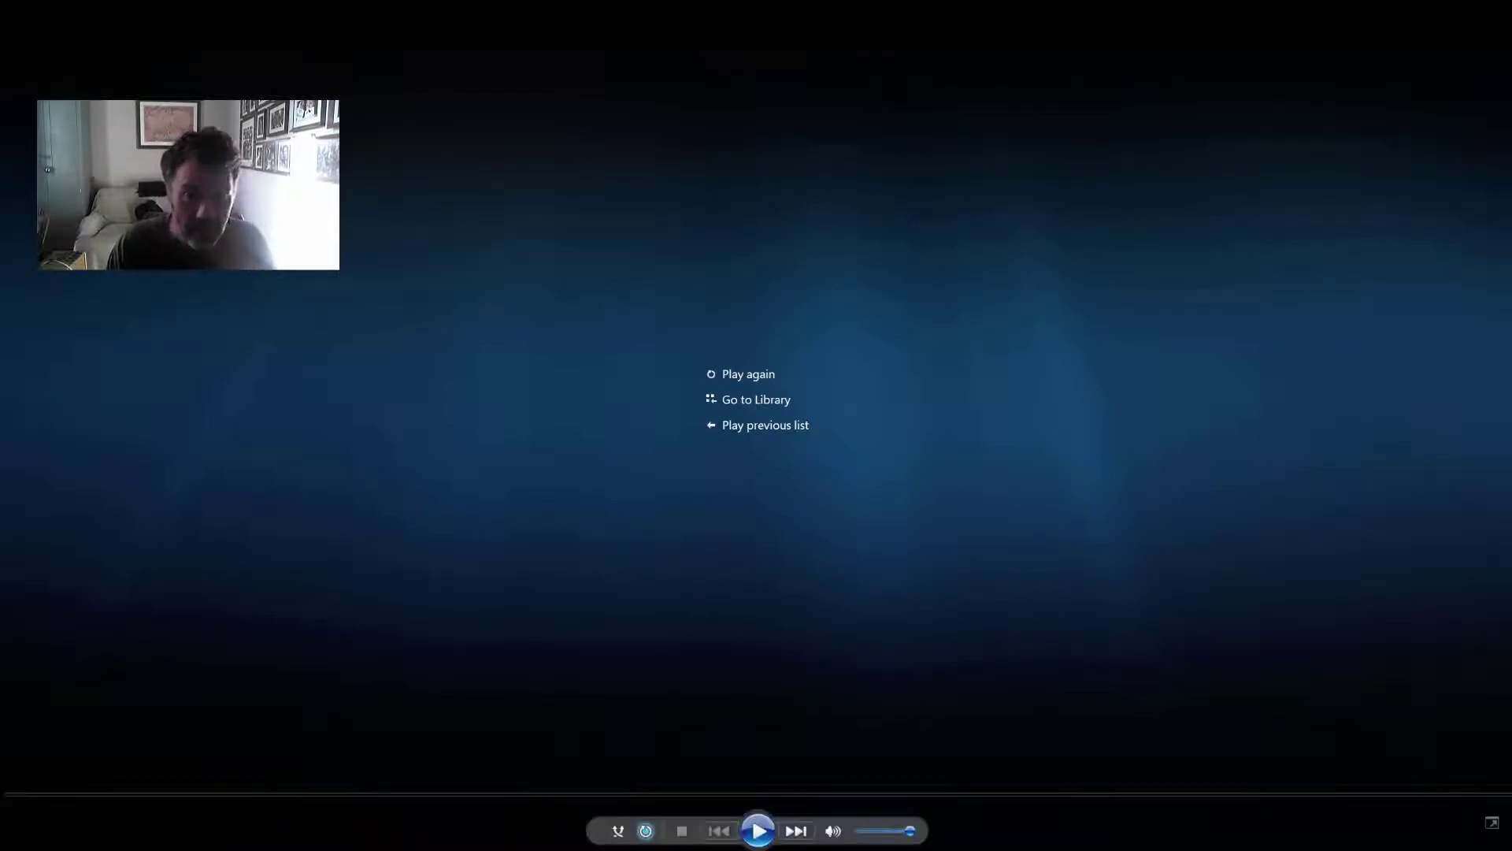
left_click(768, 833)
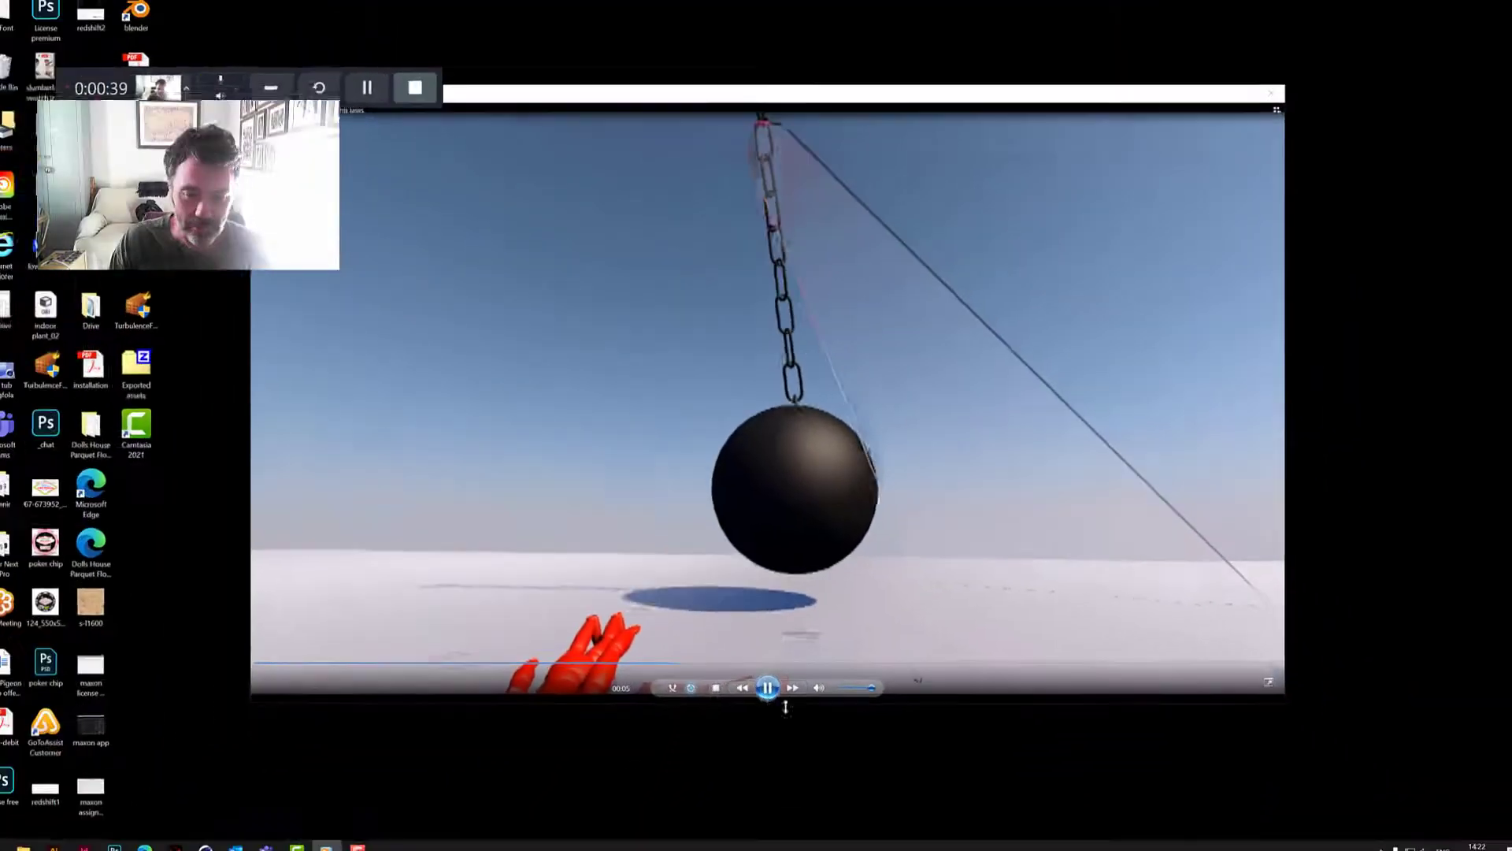
left_click(768, 687)
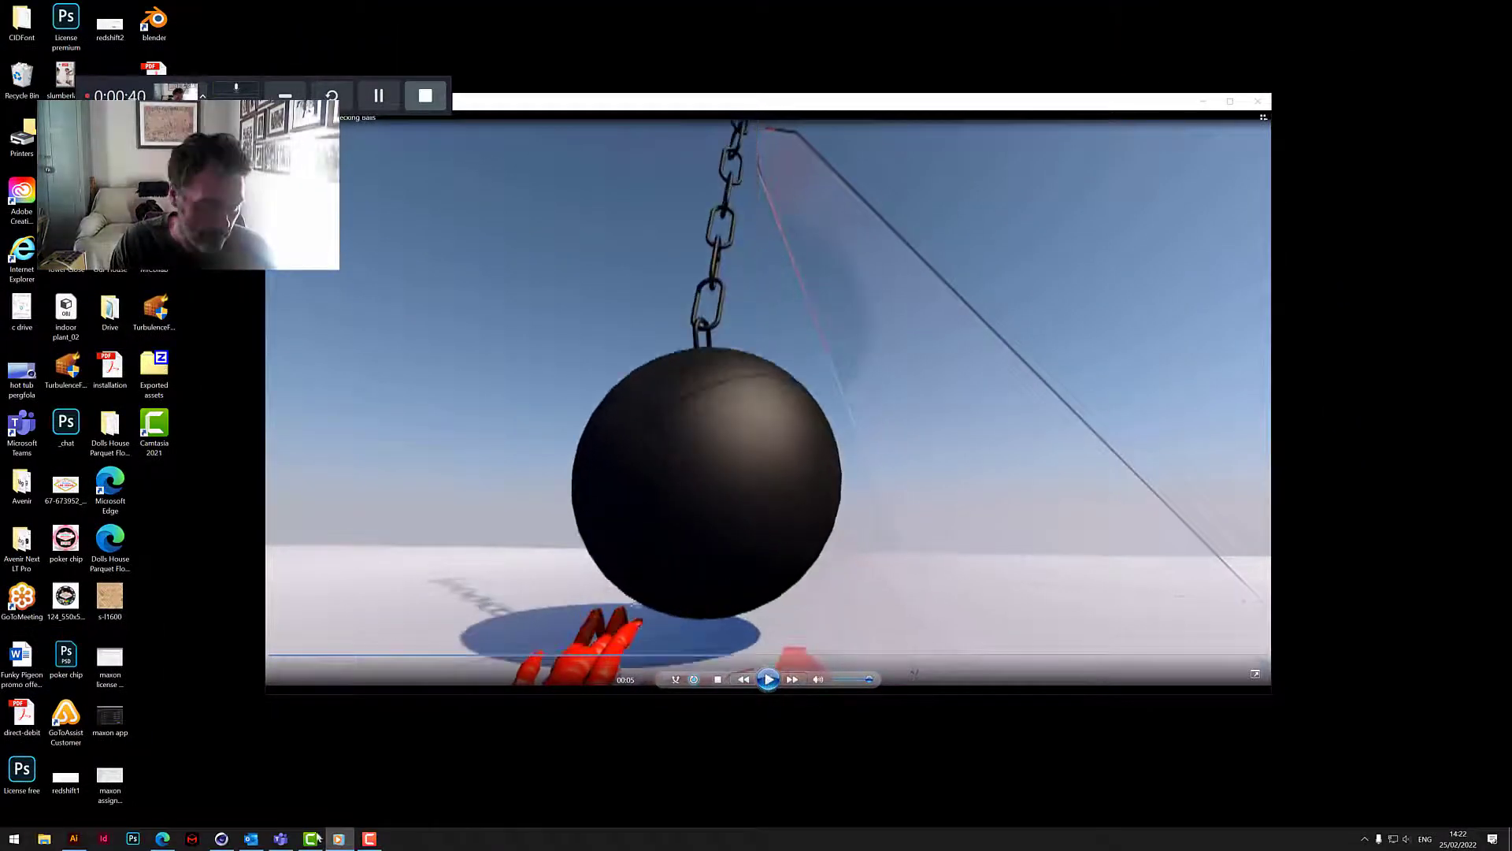
Step: Switch to Cinema 4D, hide the Material Manager beside the viewport and minimize the recorder bar
left_click(222, 838)
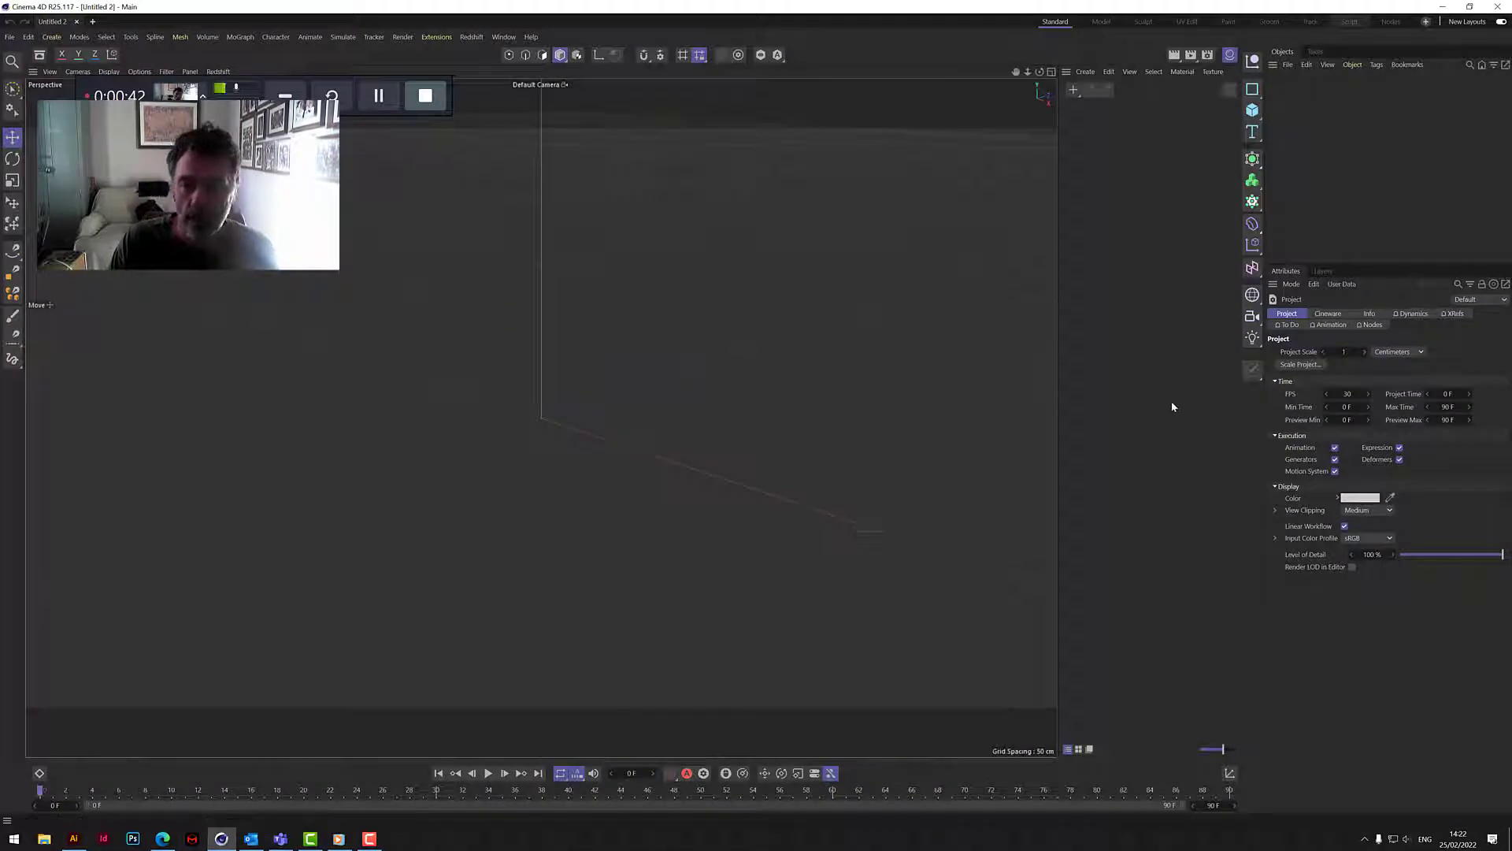
left_click(1230, 54)
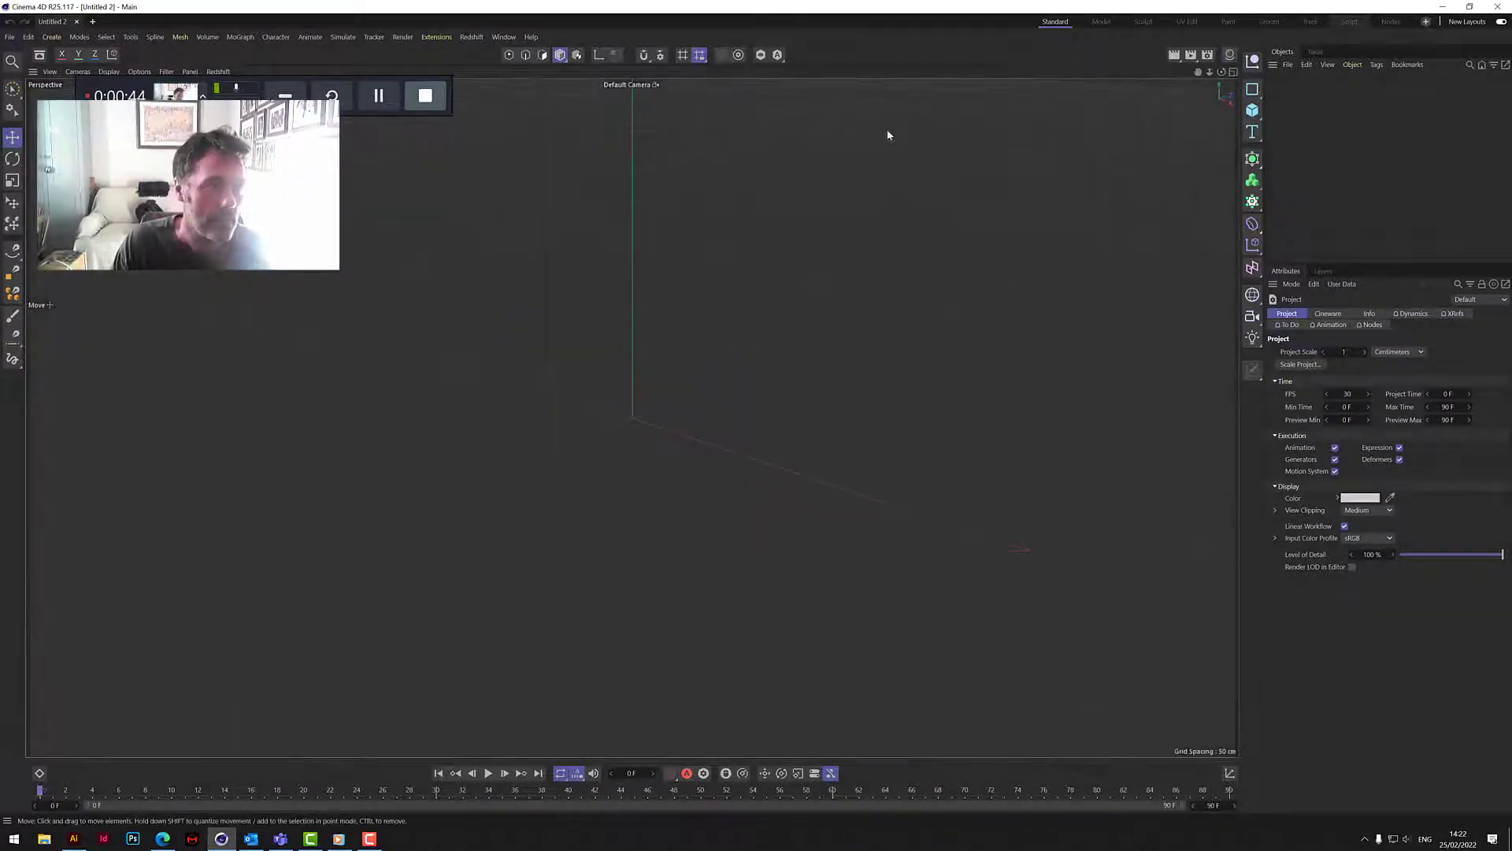
left_click(286, 96)
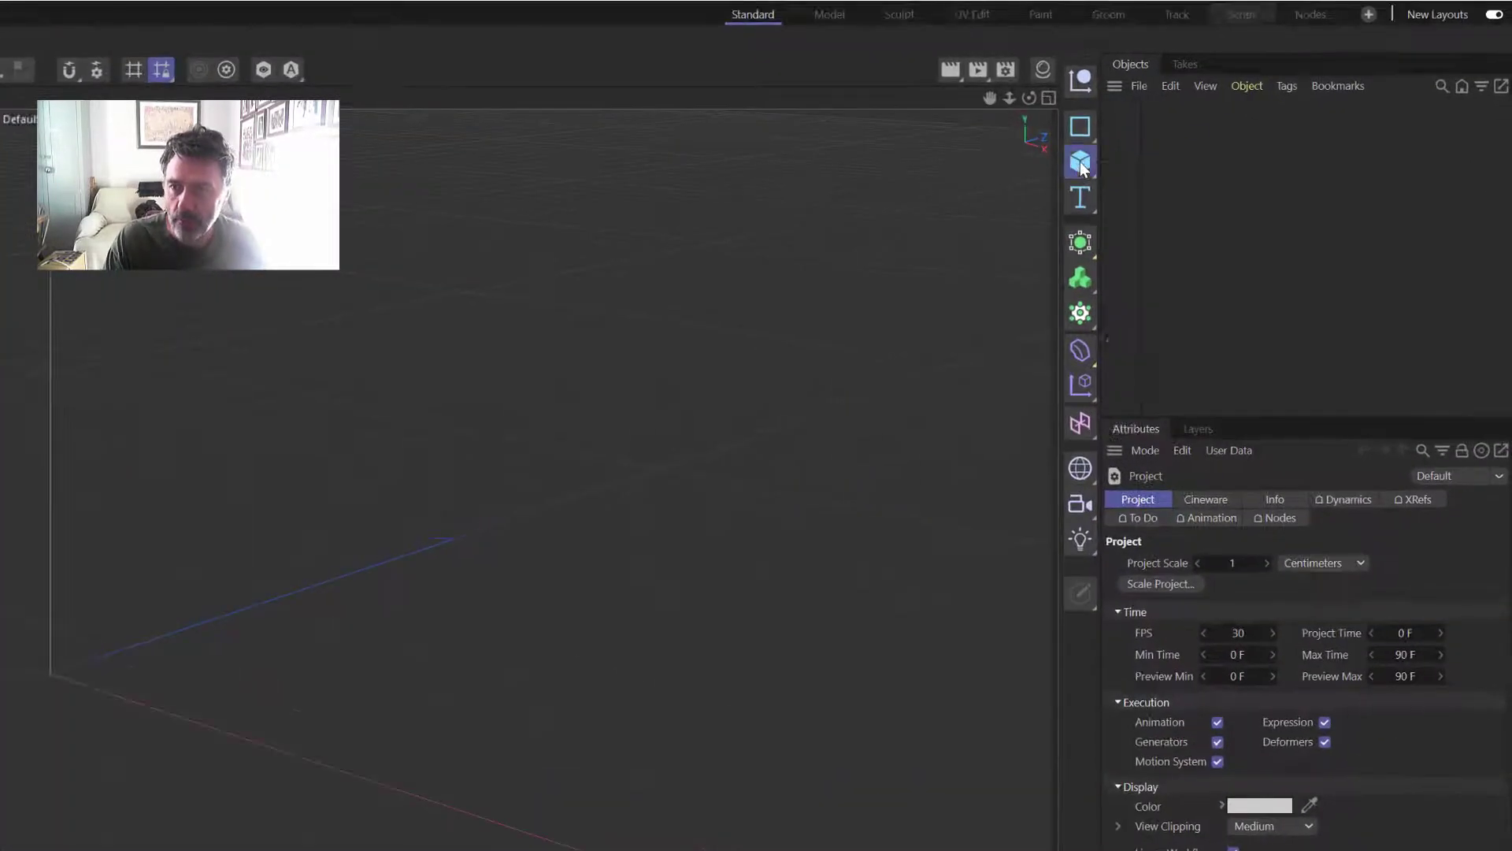
Step: Add a Sphere primitive, set its type to Icosahedron and give it 30 segments
left_click(1080, 162)
left_click(1284, 258)
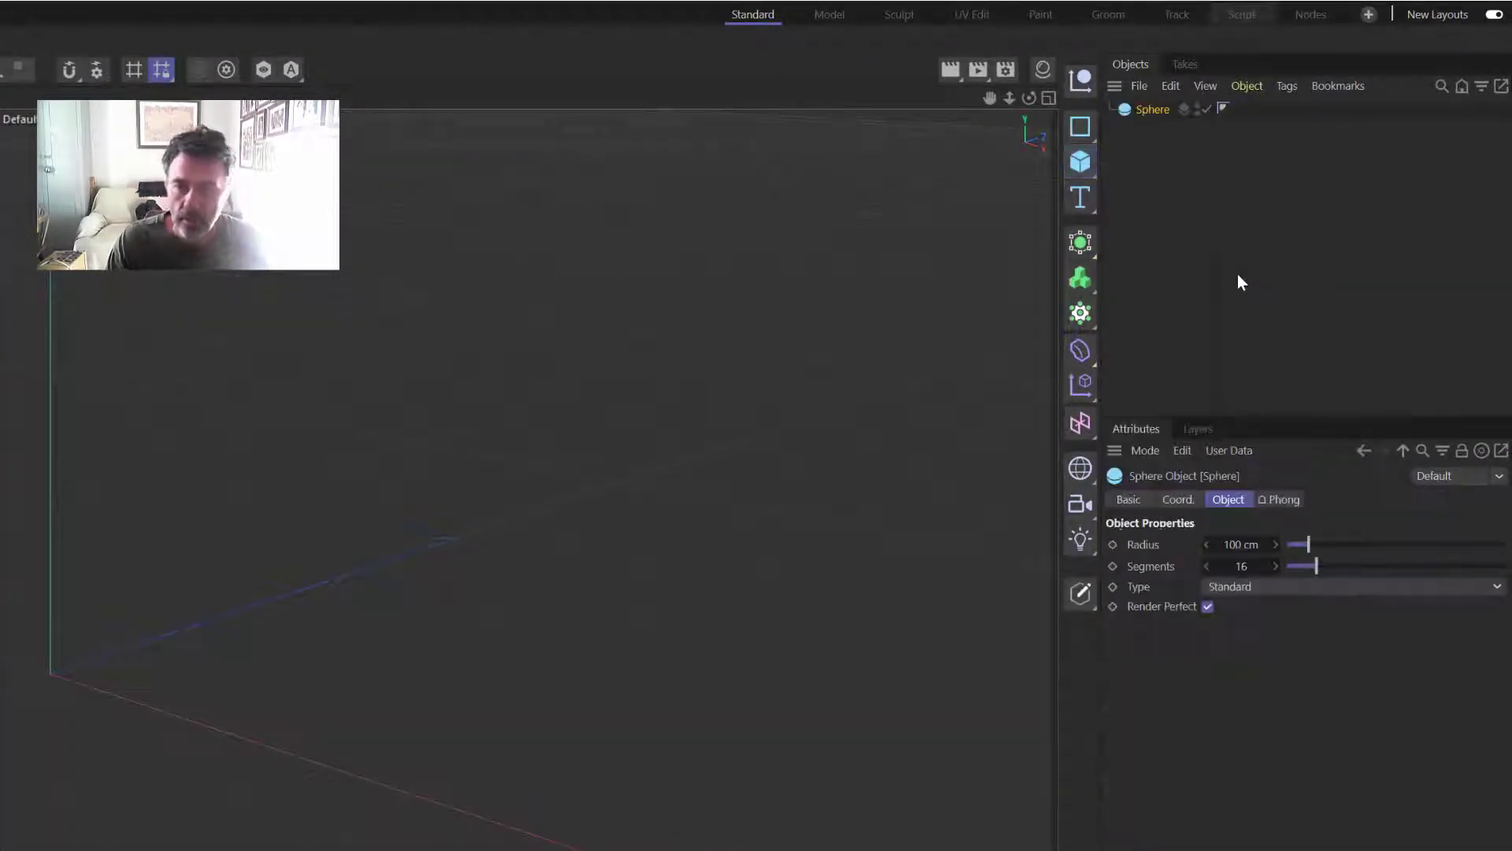
left_click(1284, 586)
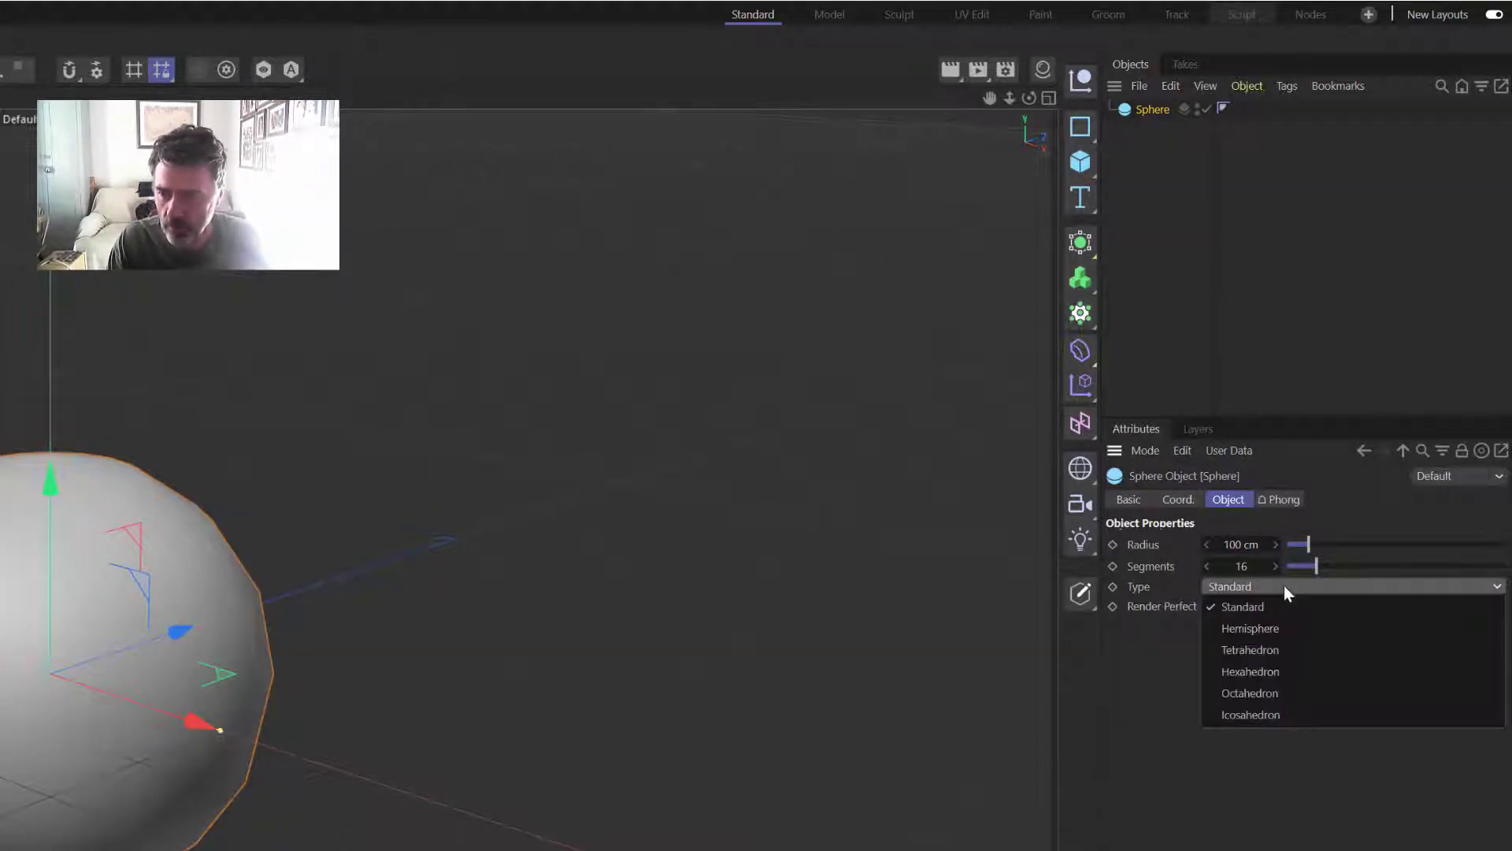
left_click(1245, 713)
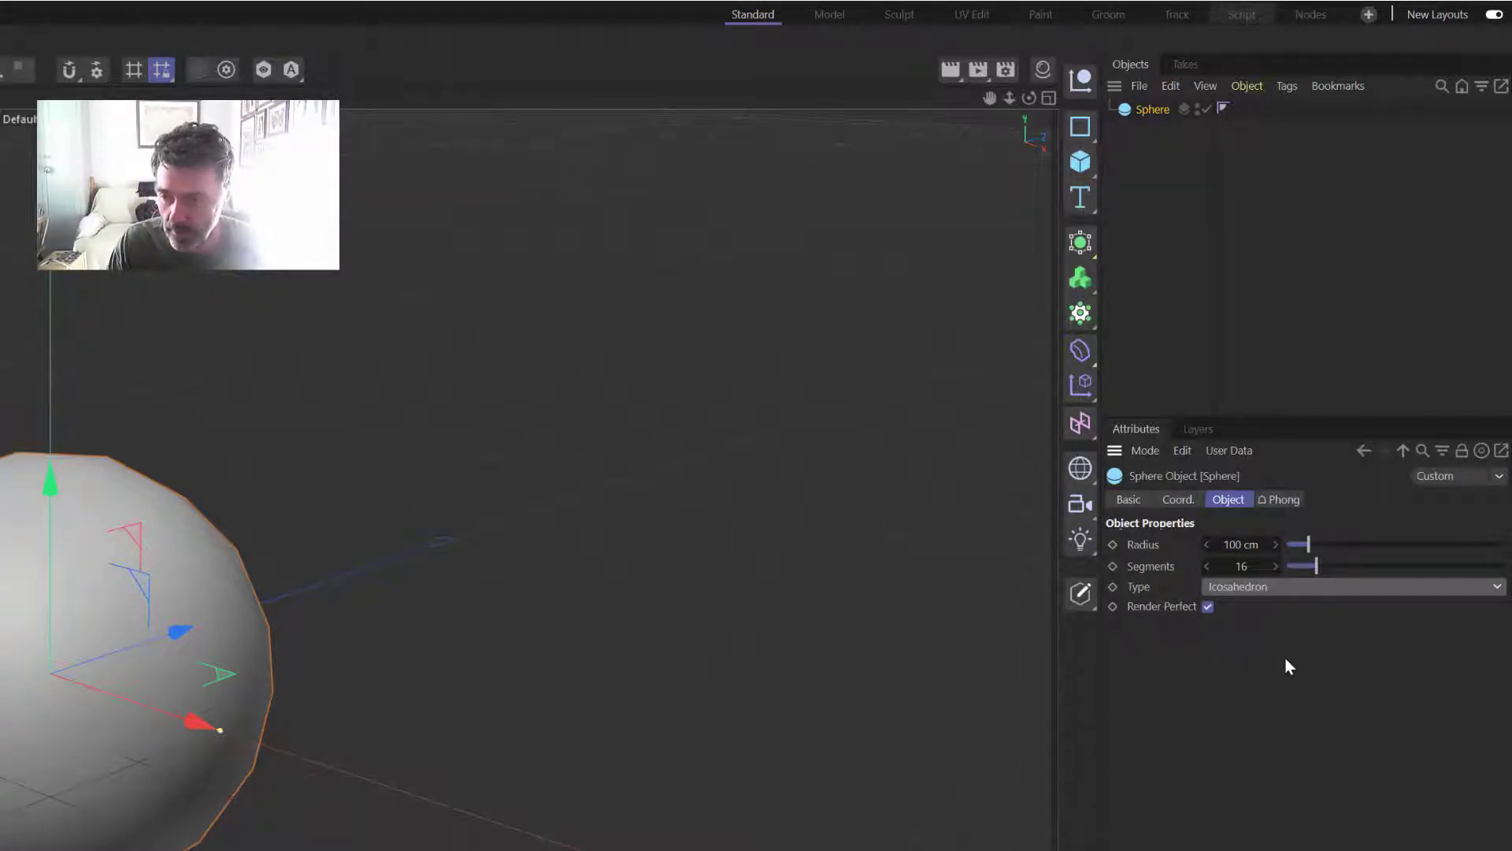
left_click(1254, 569)
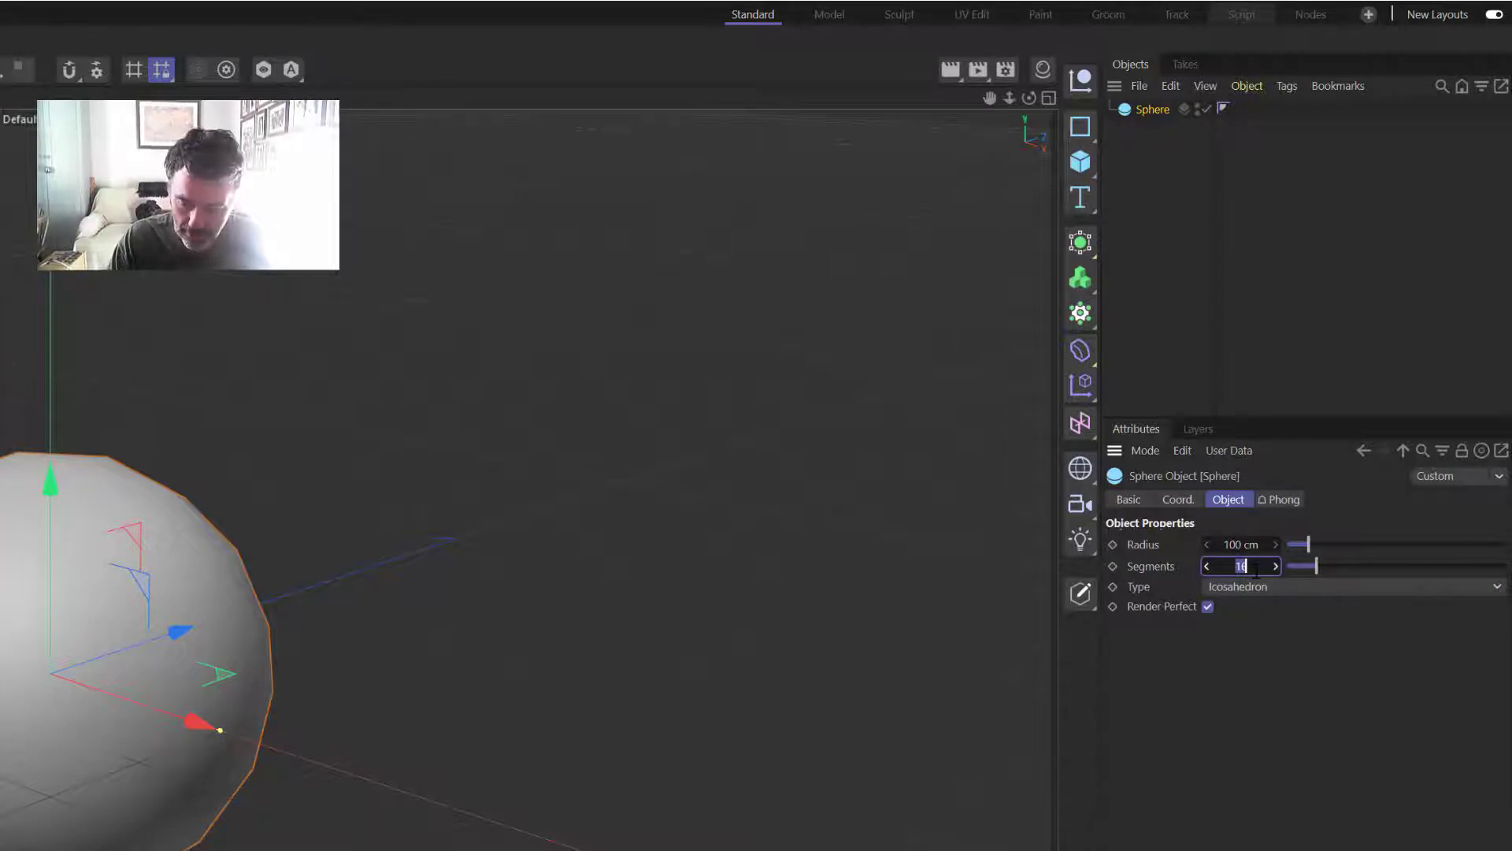
type("30")
key("Return")
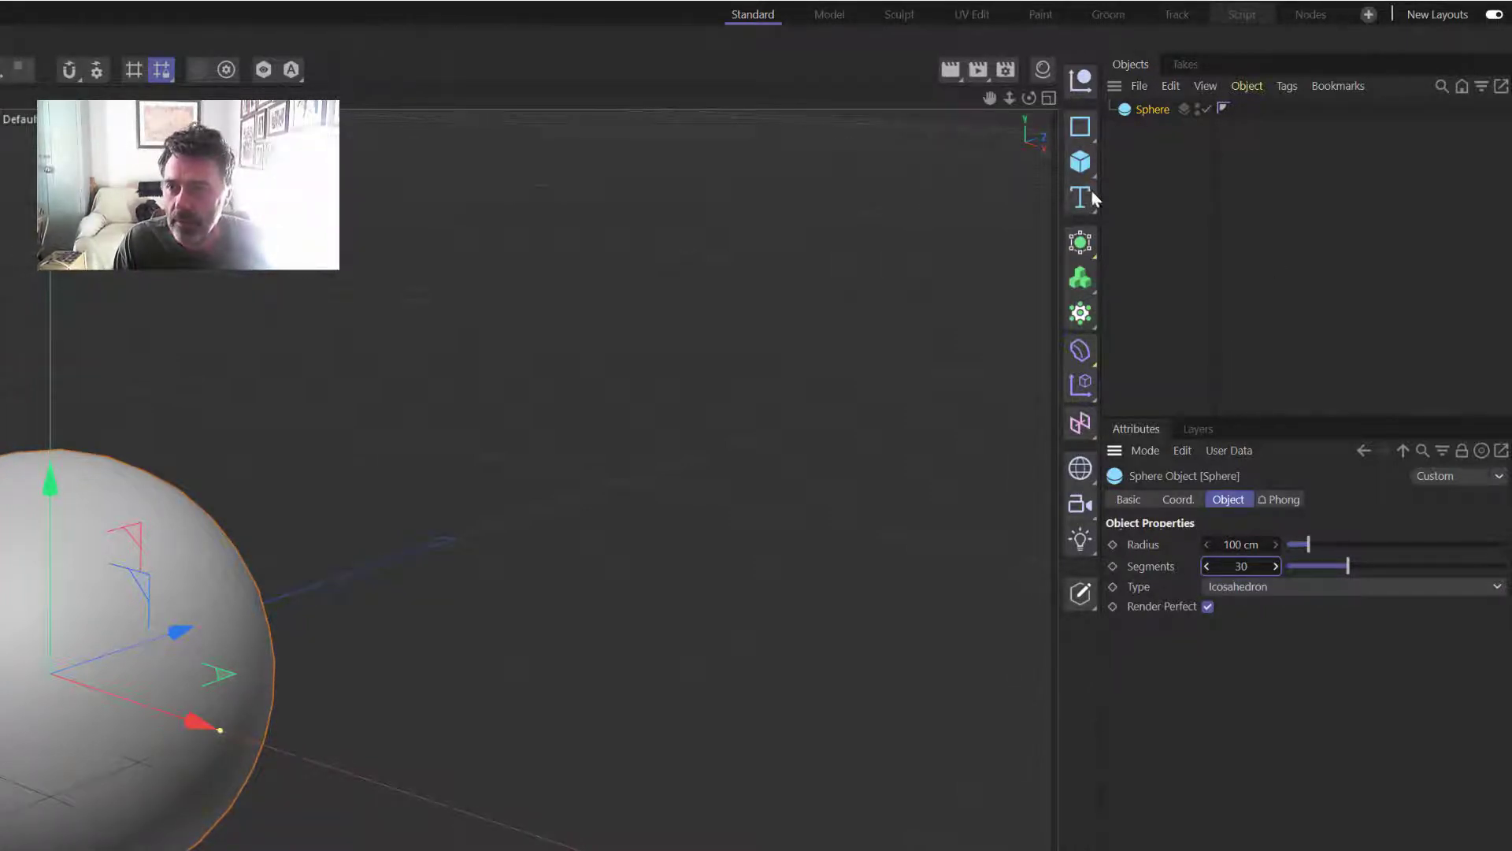
Step: Move the sphere down along the Y axis and rename it "ball"
left_click_drag(52, 471, 52, 627)
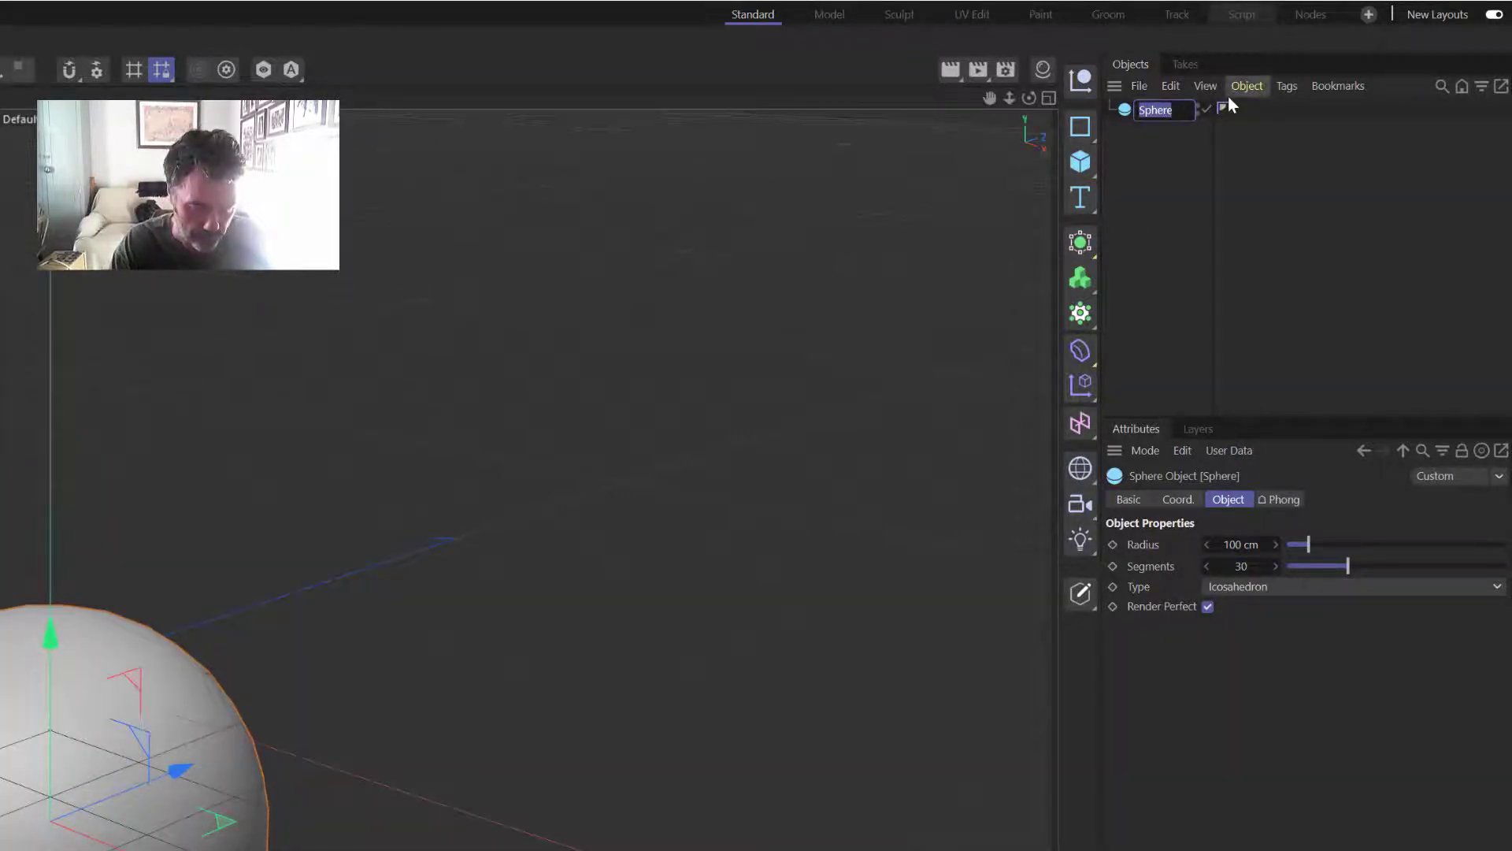
type("ball")
key("Return")
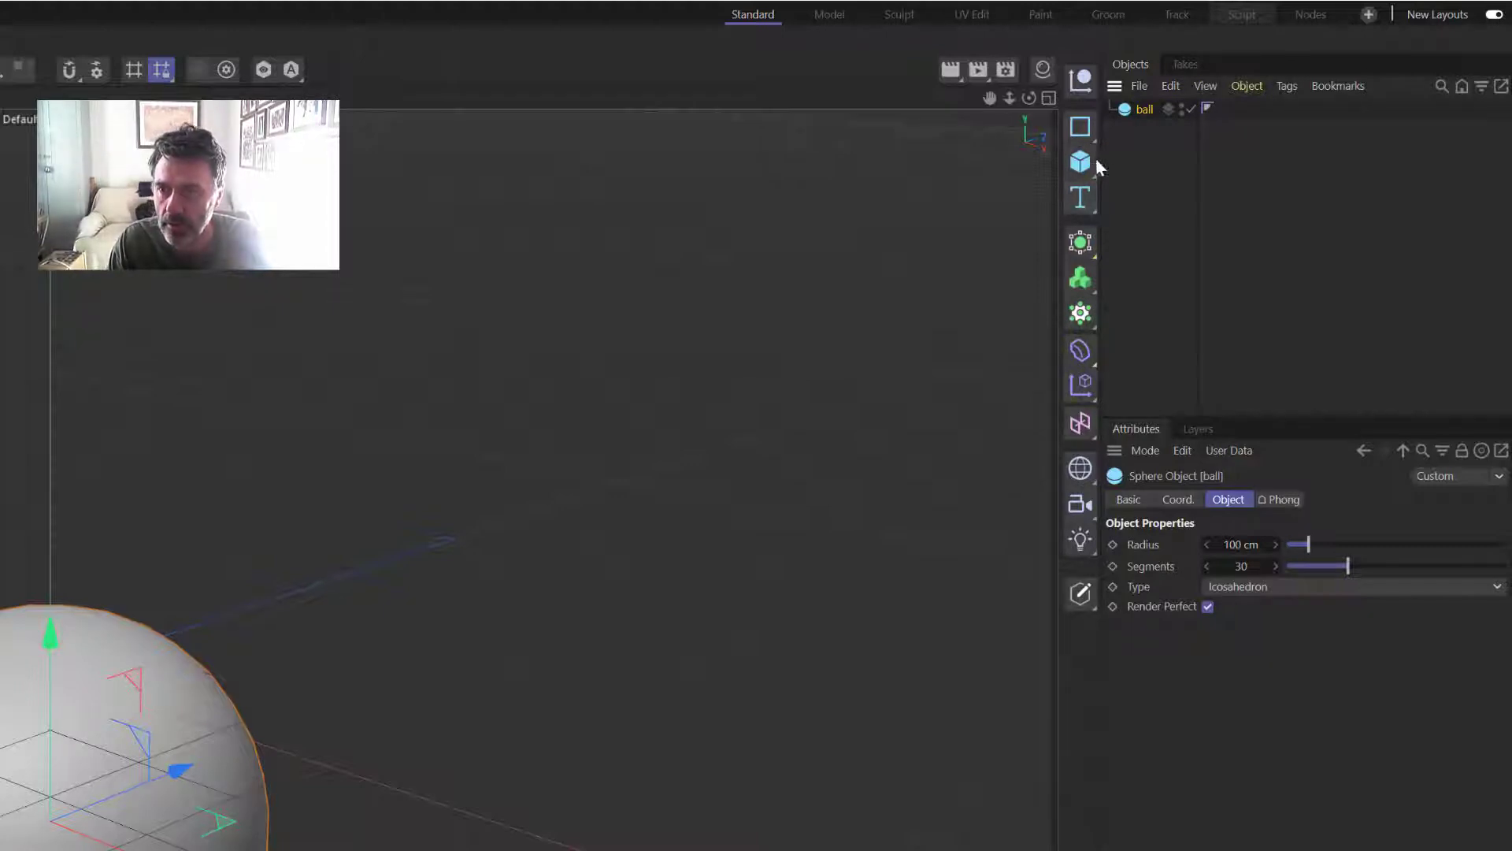
Step: Add a Rectangle spline 50 cm wide and 20 cm high with rounding enabled
left_click(1081, 127)
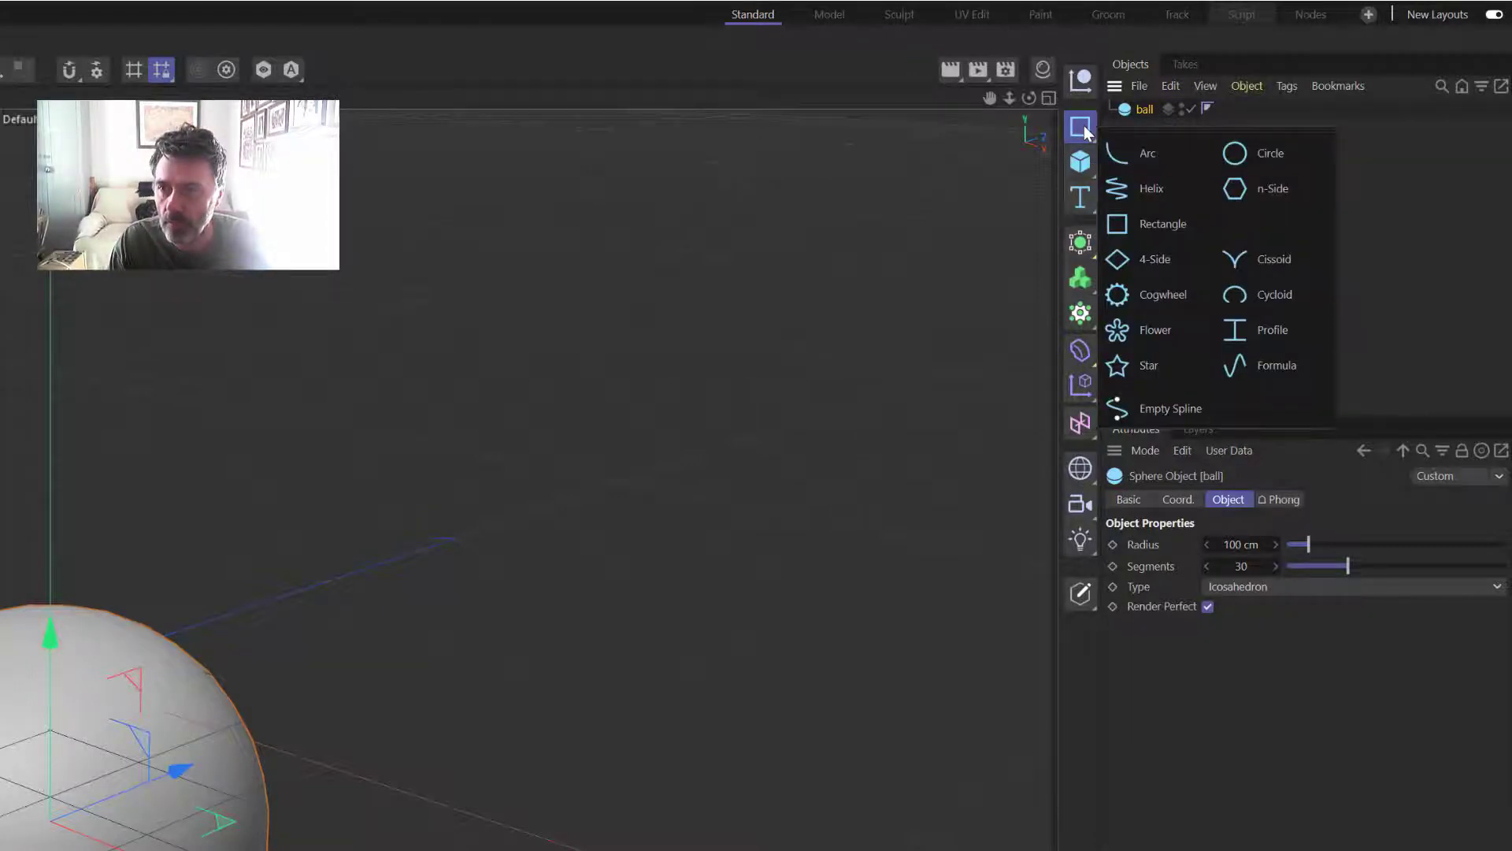
left_click(1156, 222)
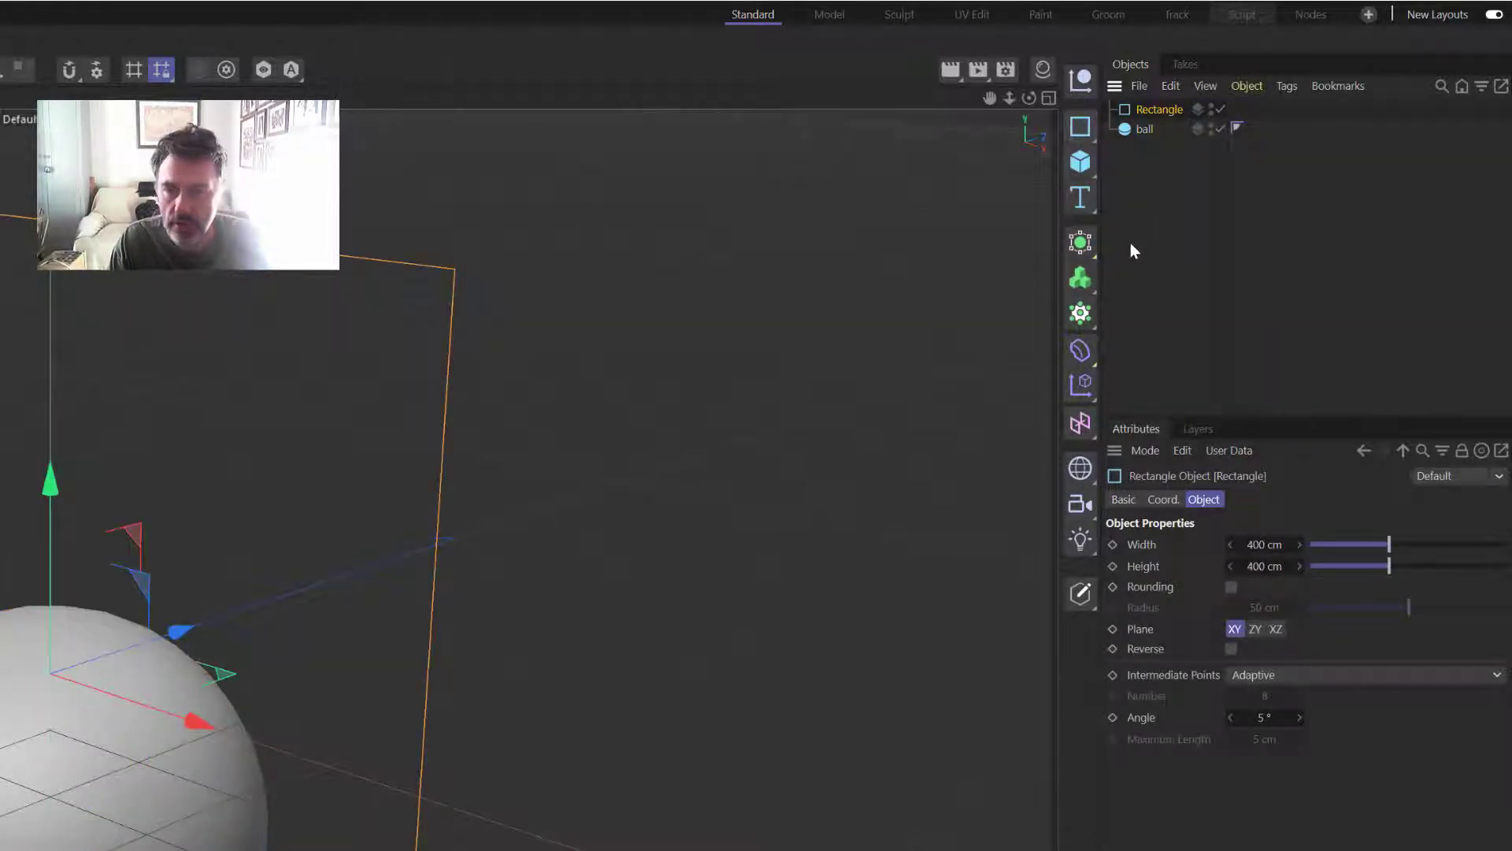
left_click_drag(1393, 545, 1323, 569)
double_click(1276, 544)
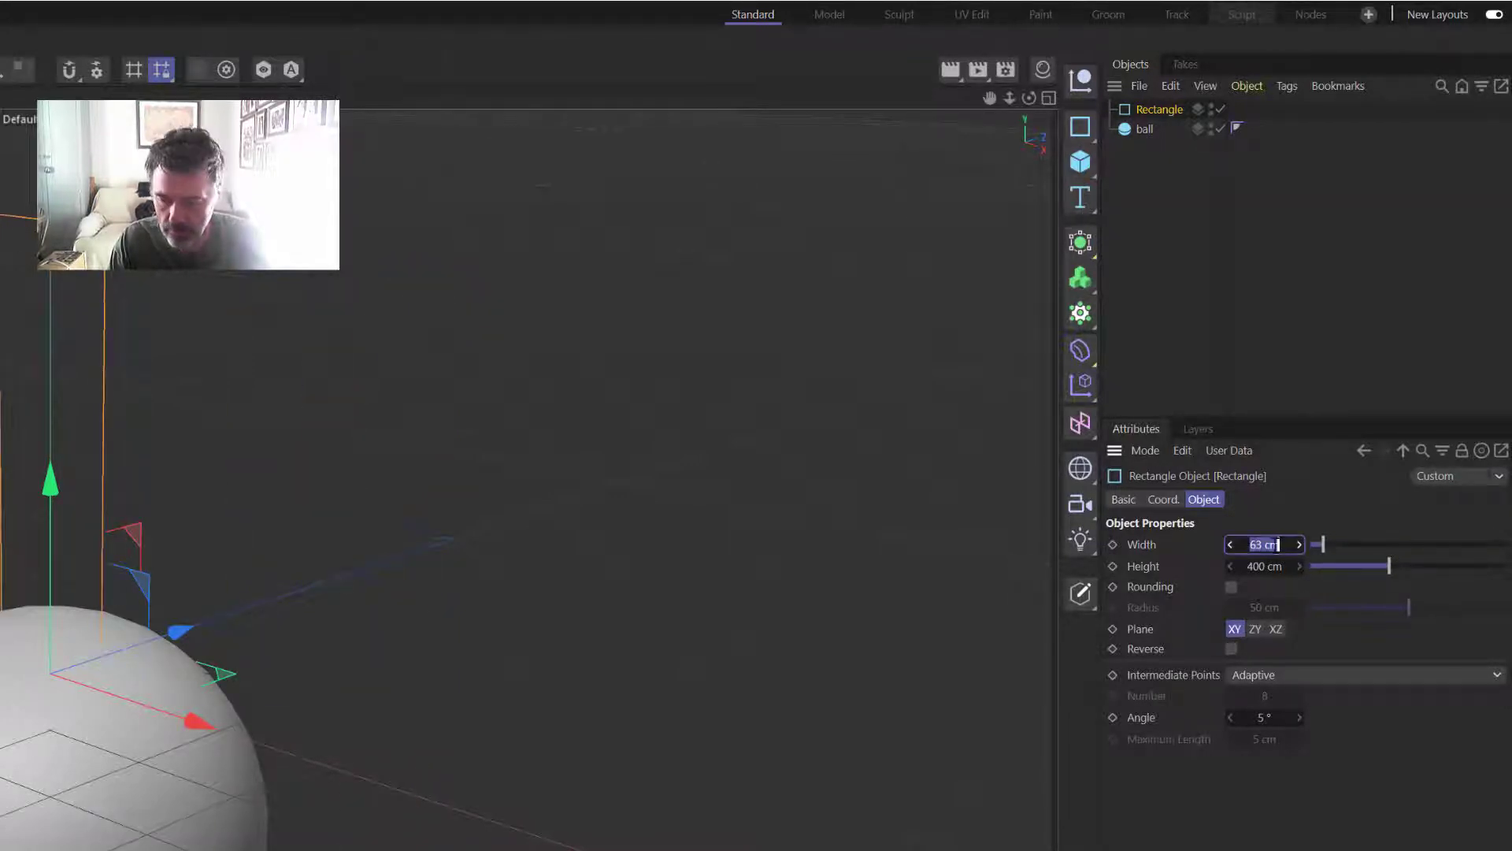
type("50")
key("Tab")
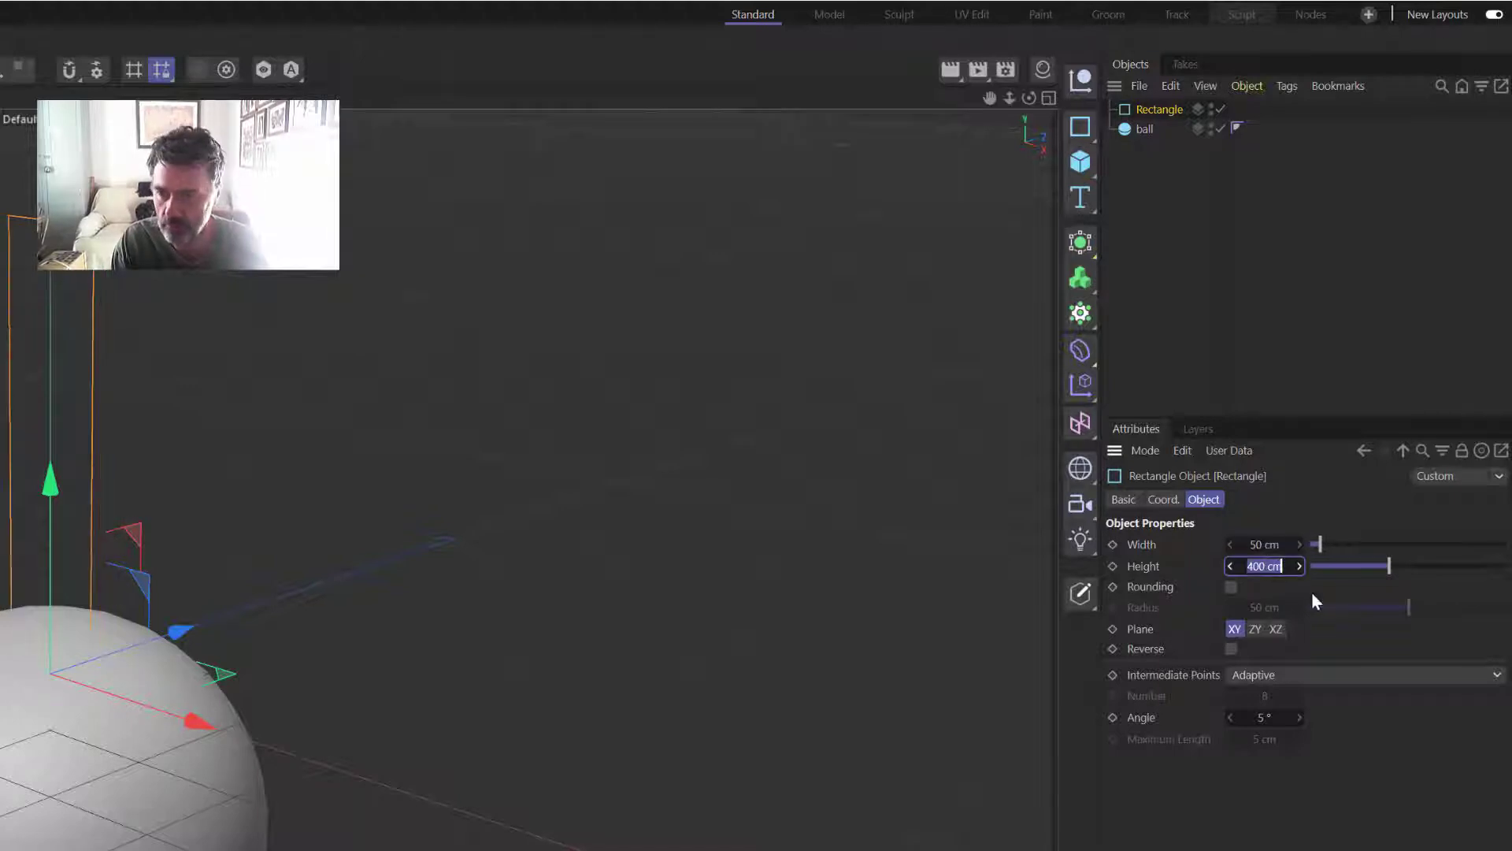
type("20")
key("Return")
left_click(1231, 586)
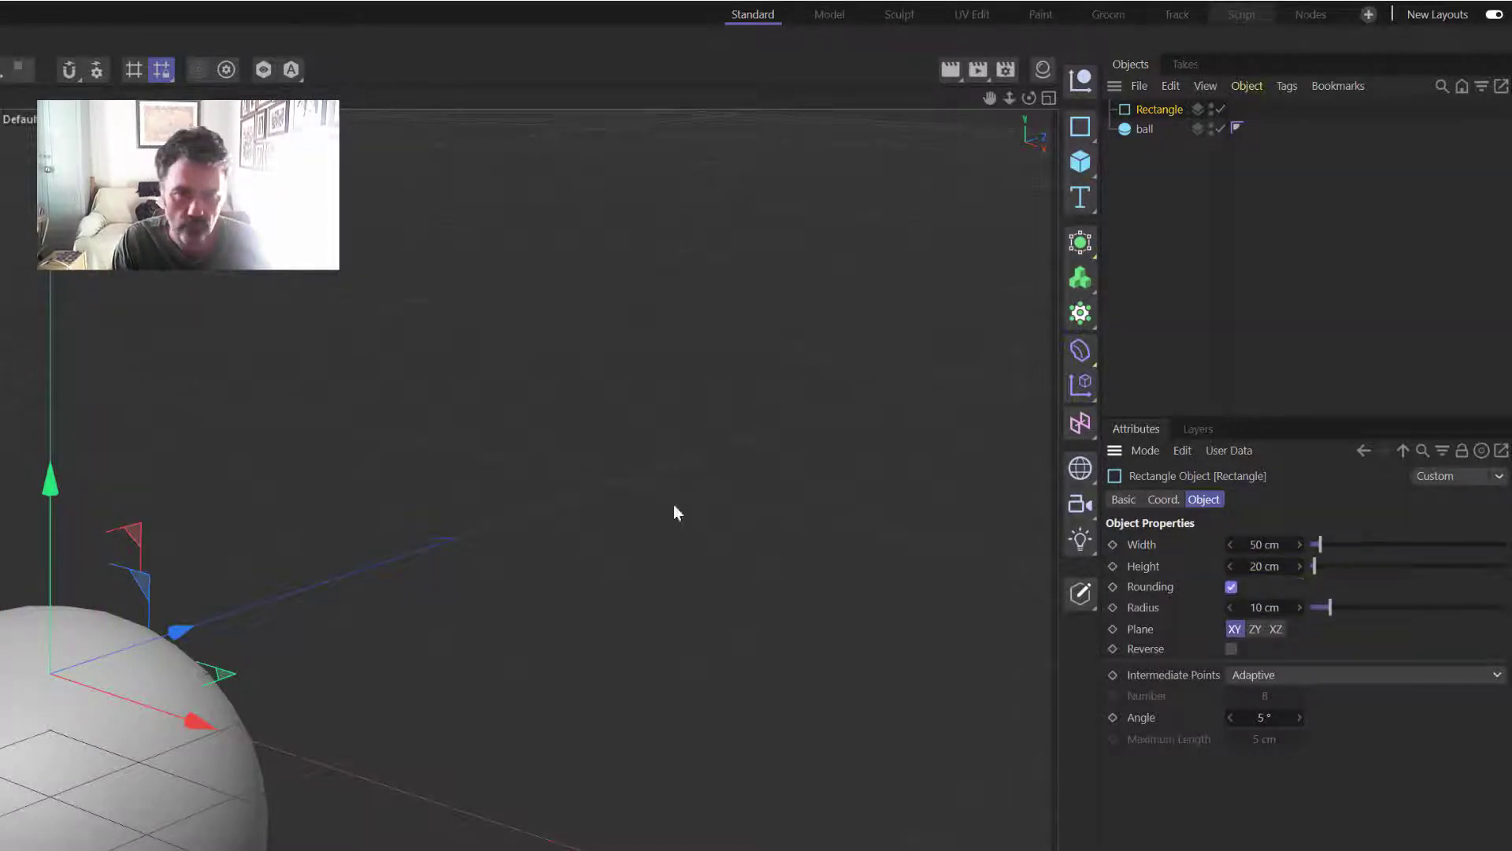
Step: Raise the rounded rectangle above the ball and set its width to 20 cm and height to 50 cm
left_click_drag(59, 496, 116, 313)
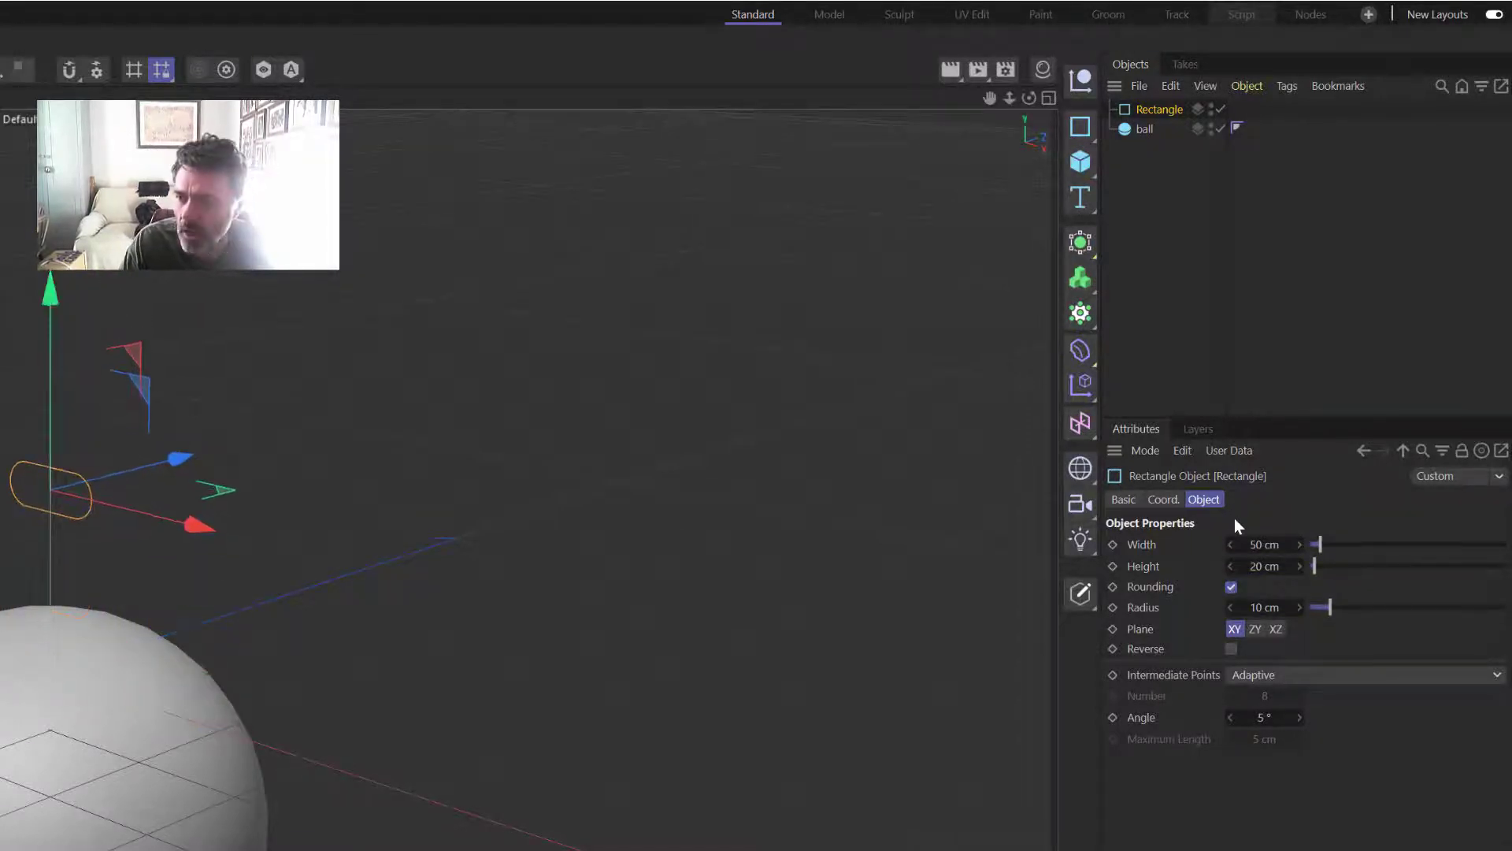
double_click(1265, 544)
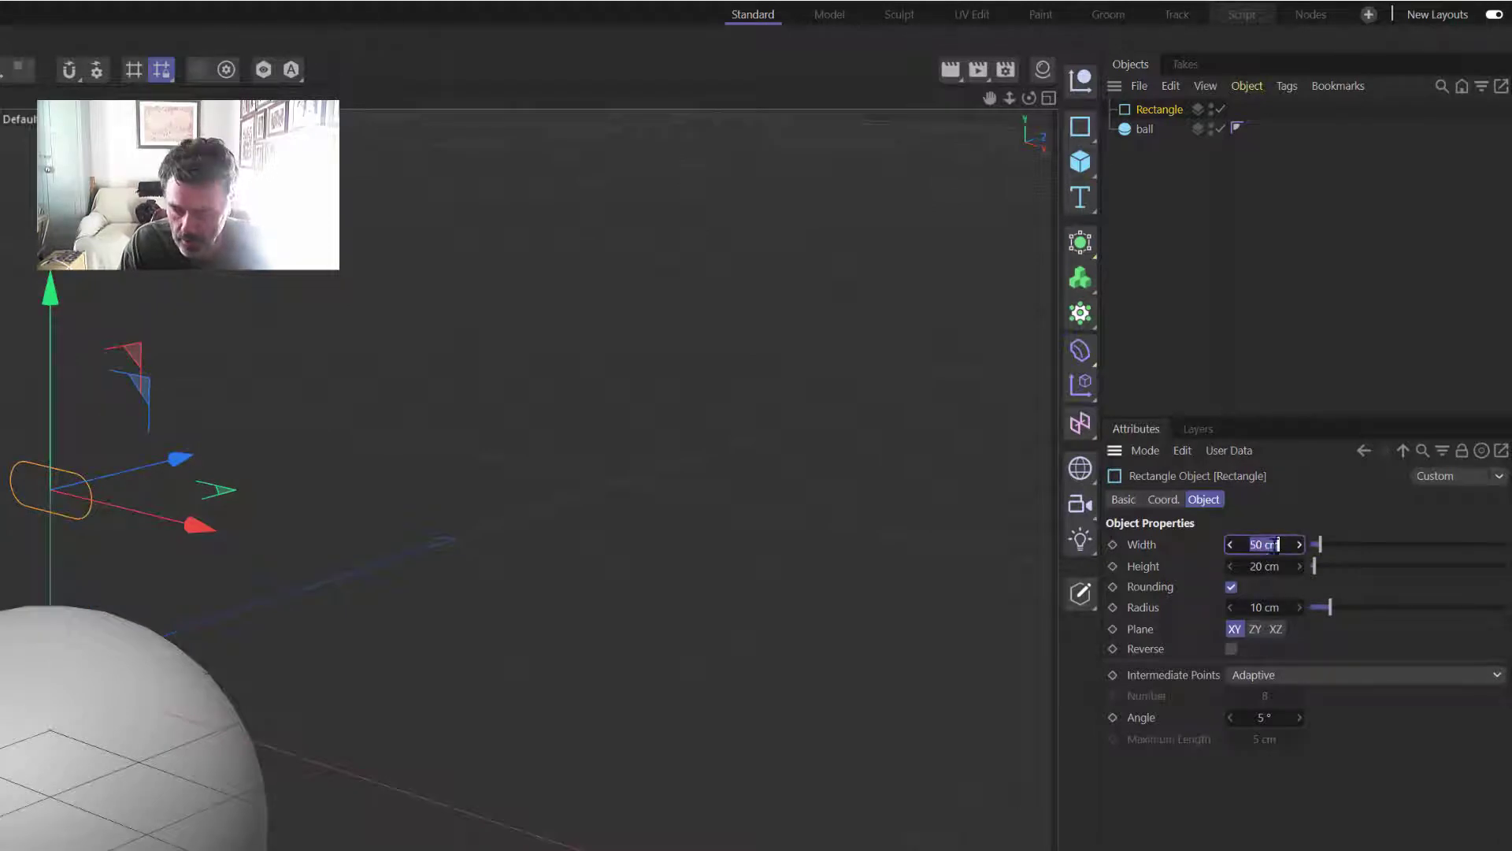
type("20")
double_click(1265, 567)
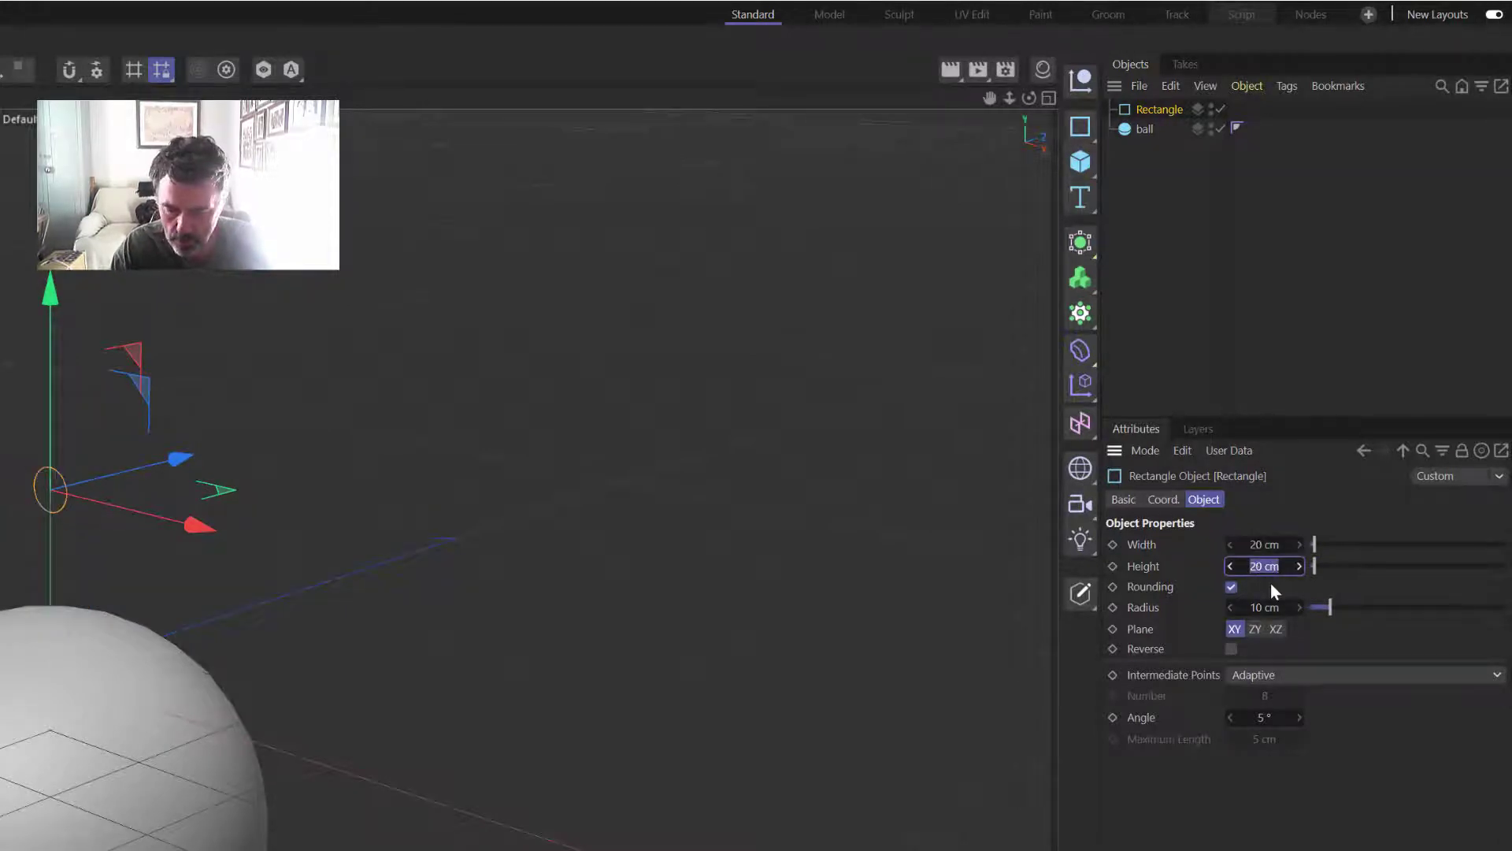
type("50")
key("Return")
Step: Add a Circle spline with a radius of 2 cm as the chain link's profile
mouse_move(1023, 102)
left_mouse_down()
mouse_move(1055, 88)
mouse_move(1033, 79)
left_mouse_up()
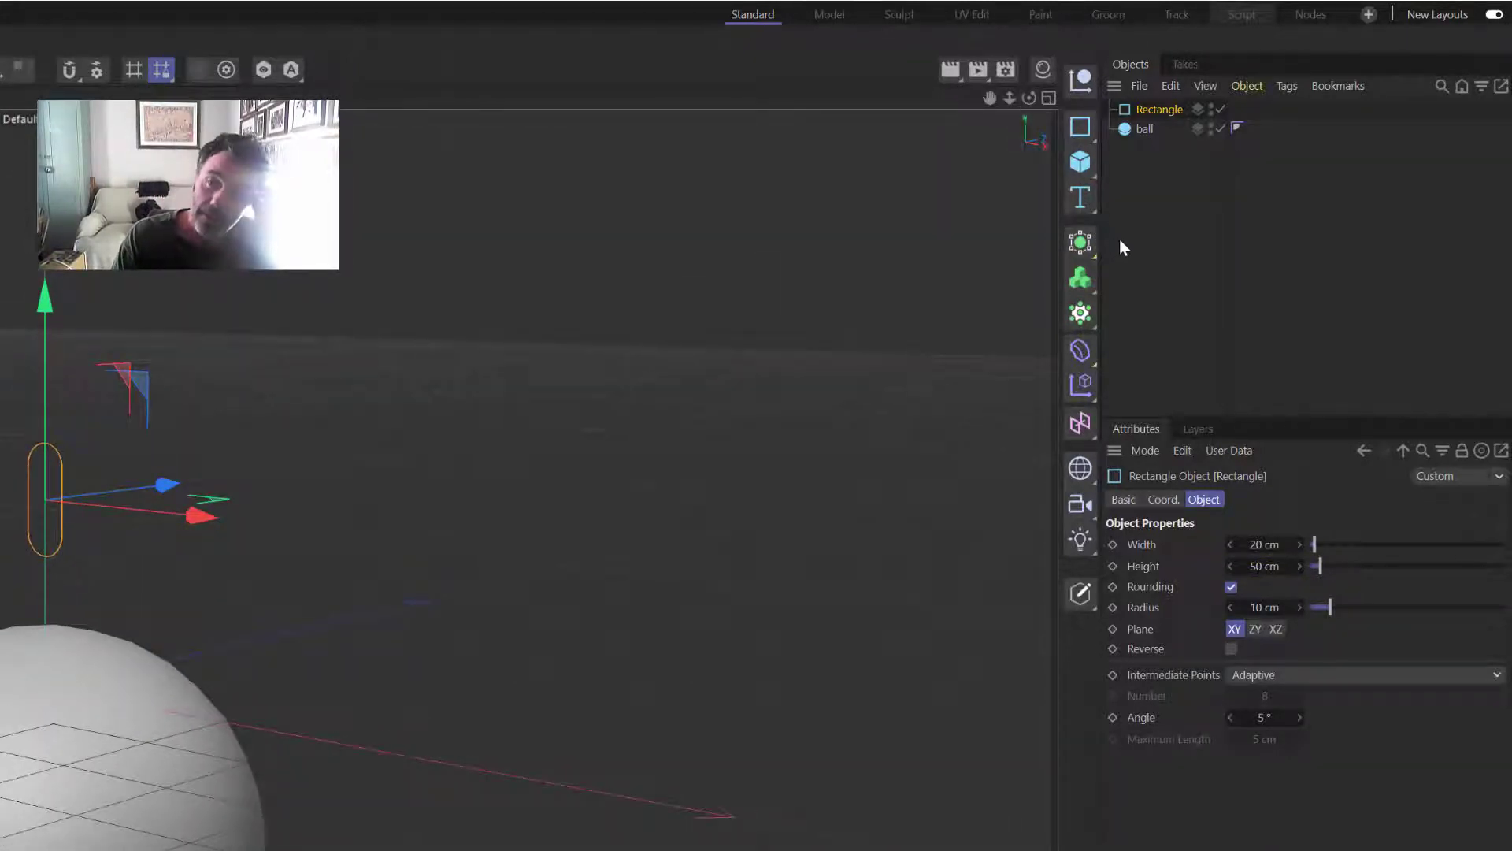
left_click(1084, 160)
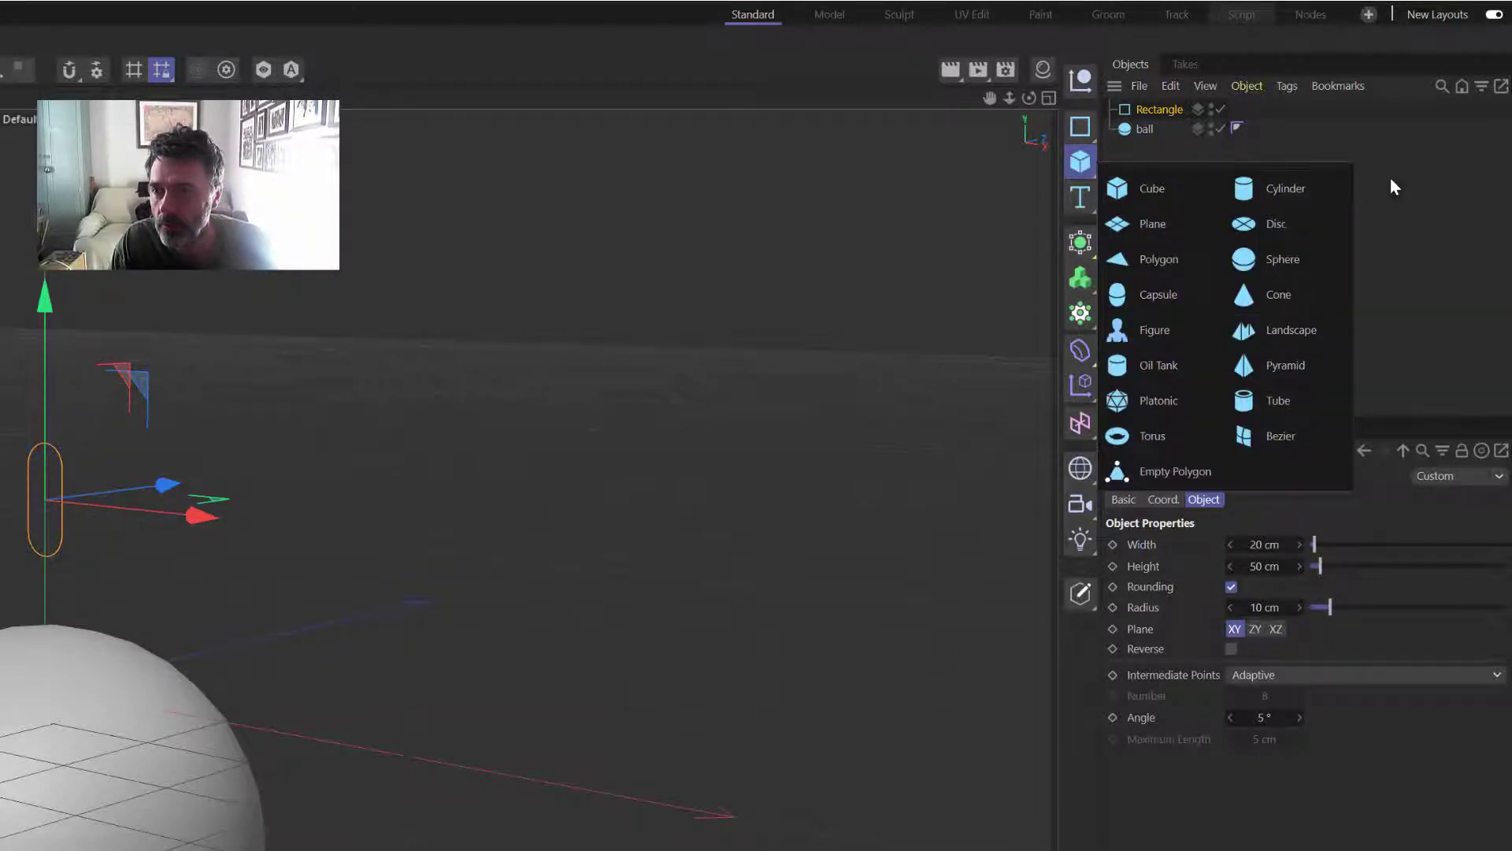
left_click(1080, 126)
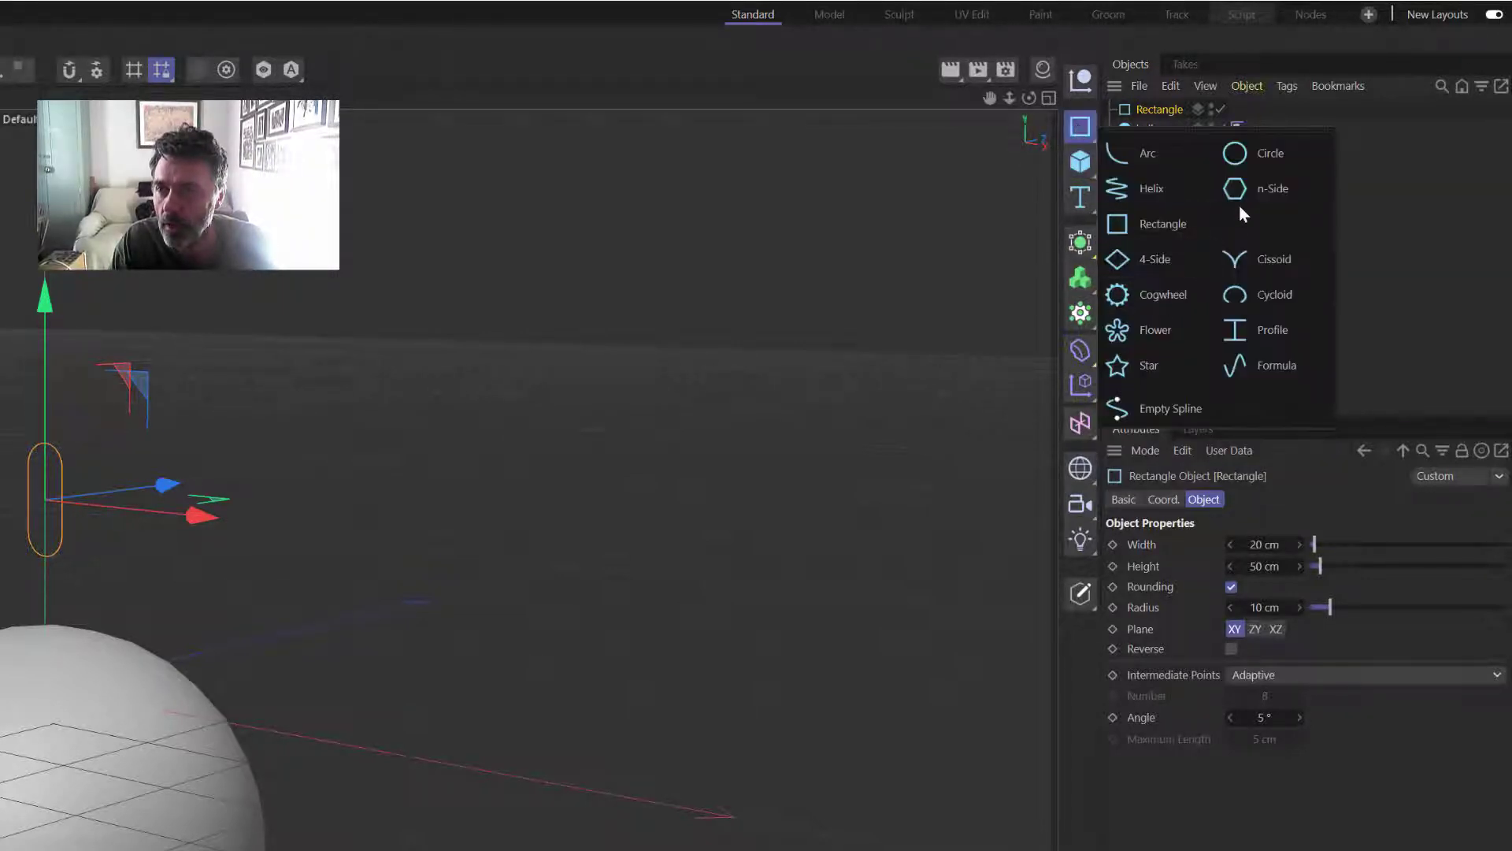
left_click(1260, 158)
left_click(1264, 584)
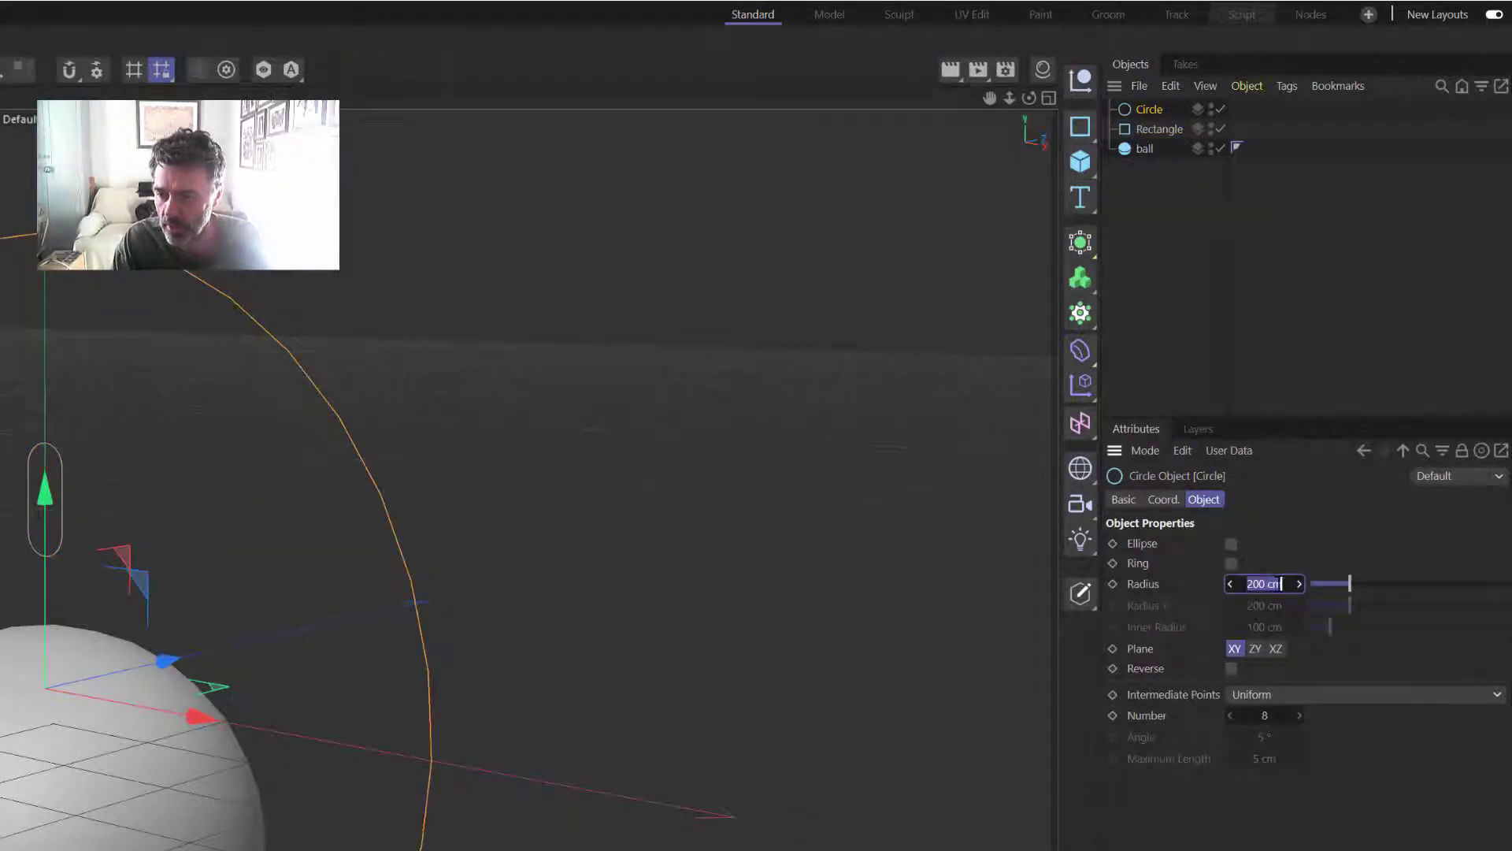
type("2")
key("Return")
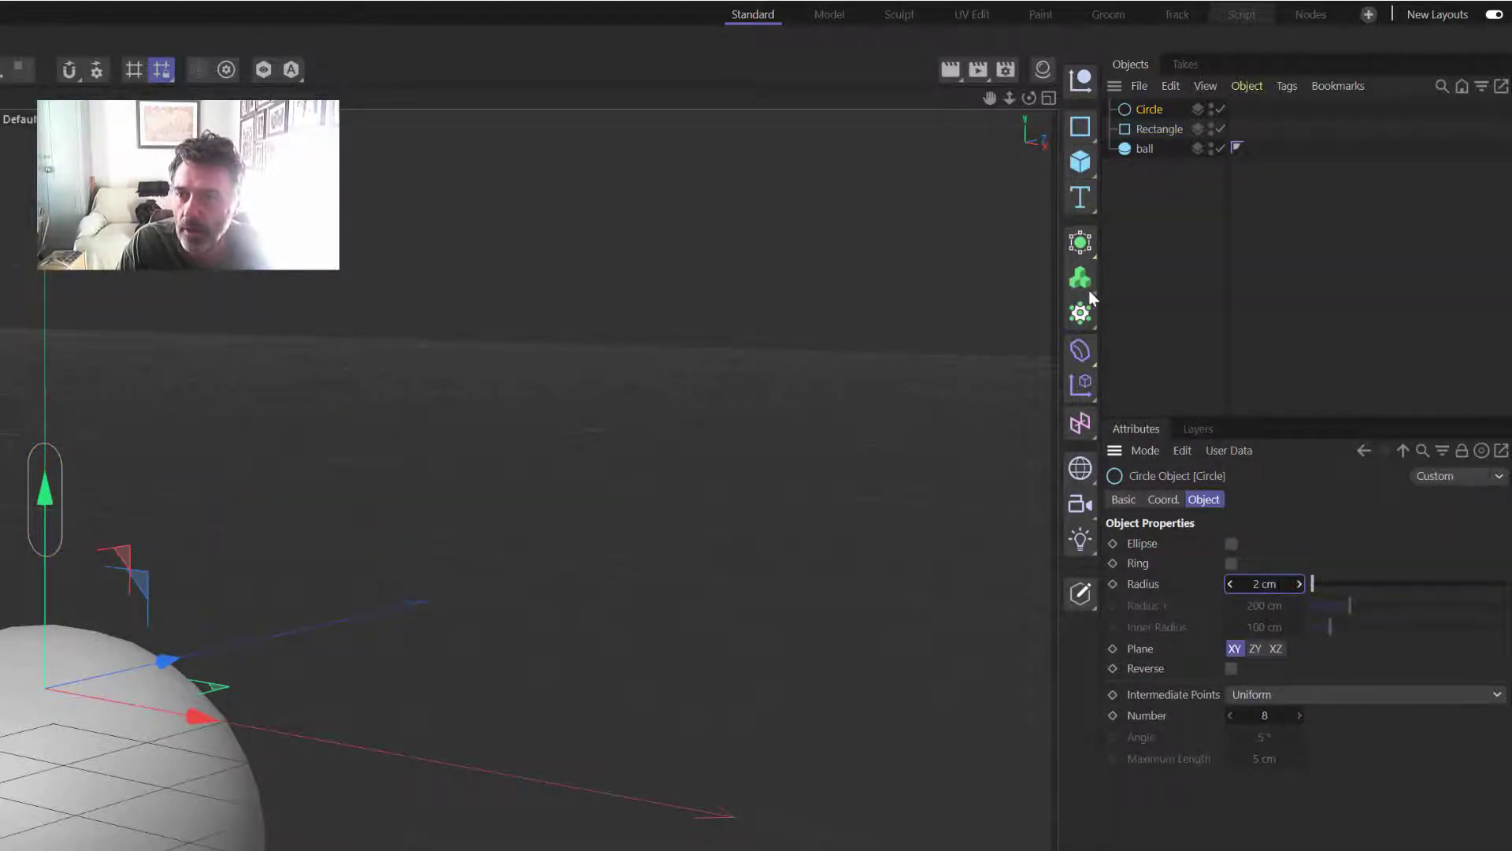
Step: Sweep the circle along the rectangle to form a chain link, and collapse the Sweep hierarchy
left_click(1080, 242)
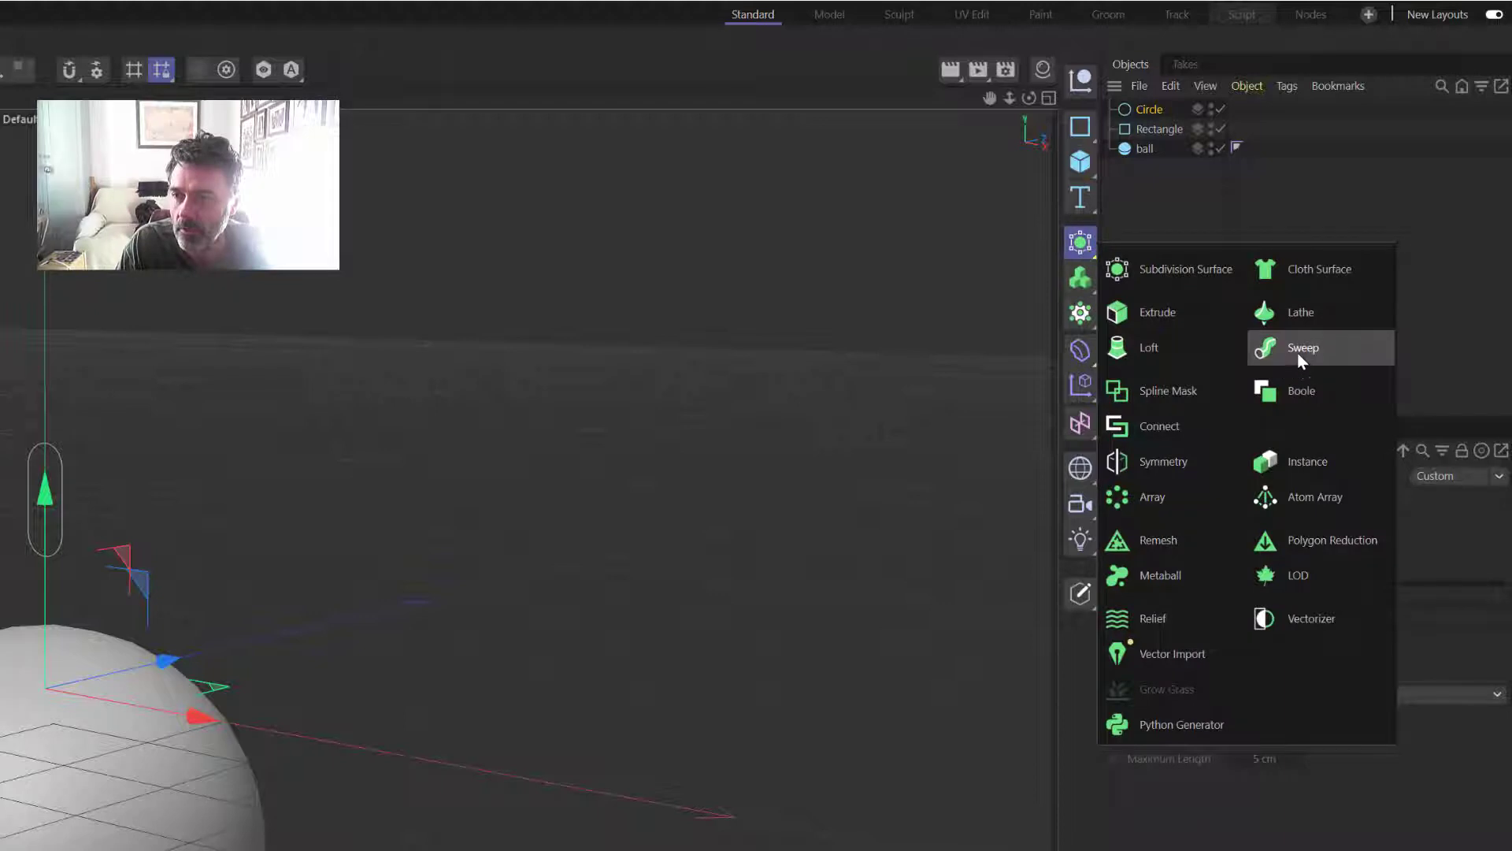
left_click(1297, 352)
mouse_move(1153, 126)
left_mouse_down()
mouse_move(1153, 111)
mouse_move(1156, 139)
left_mouse_up()
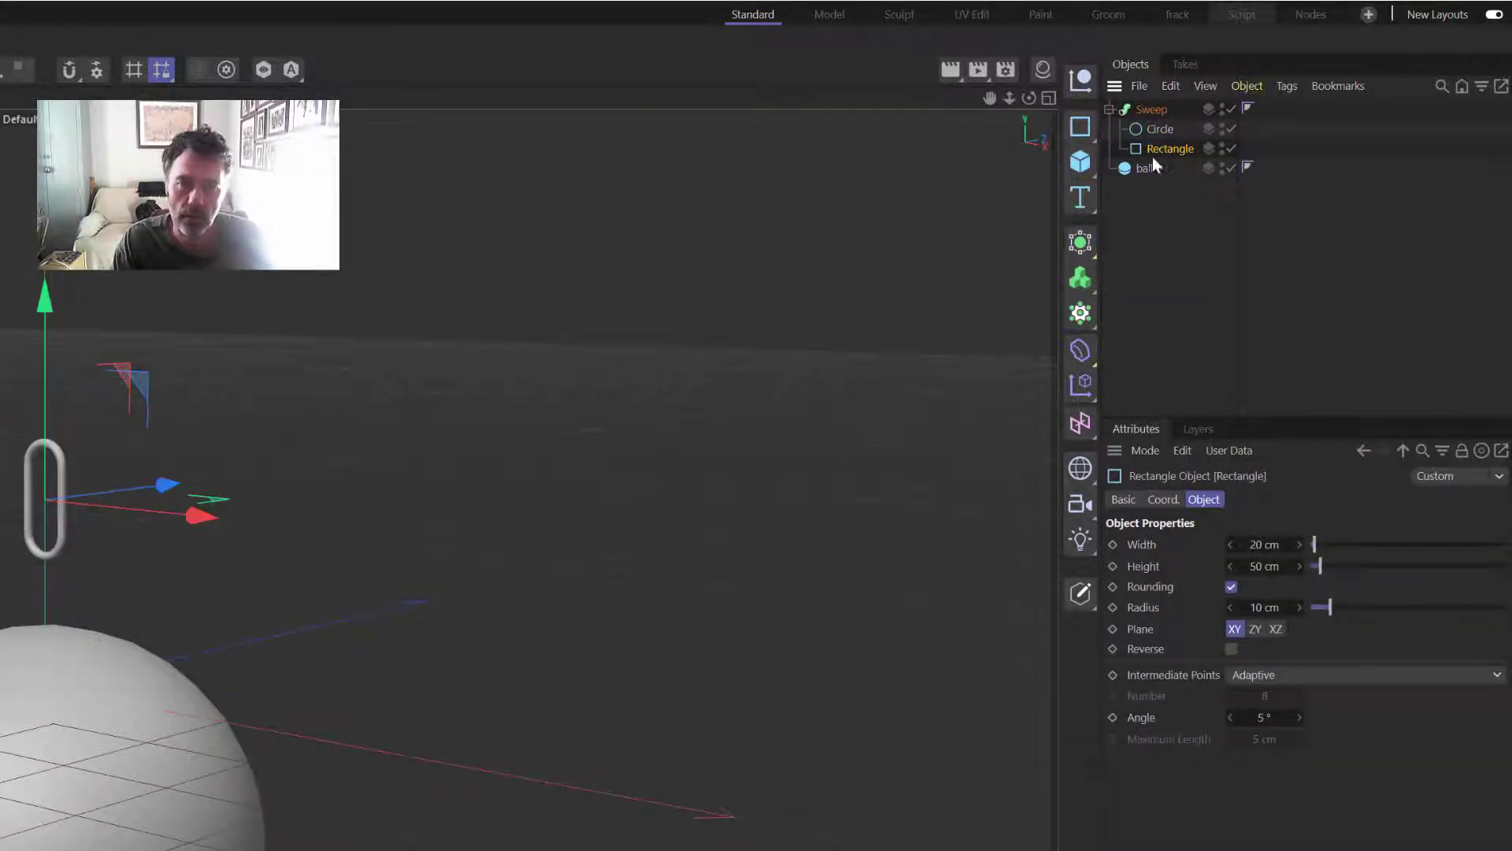
scroll(40, 484, "up", 3)
scroll(74, 493, "down", 5)
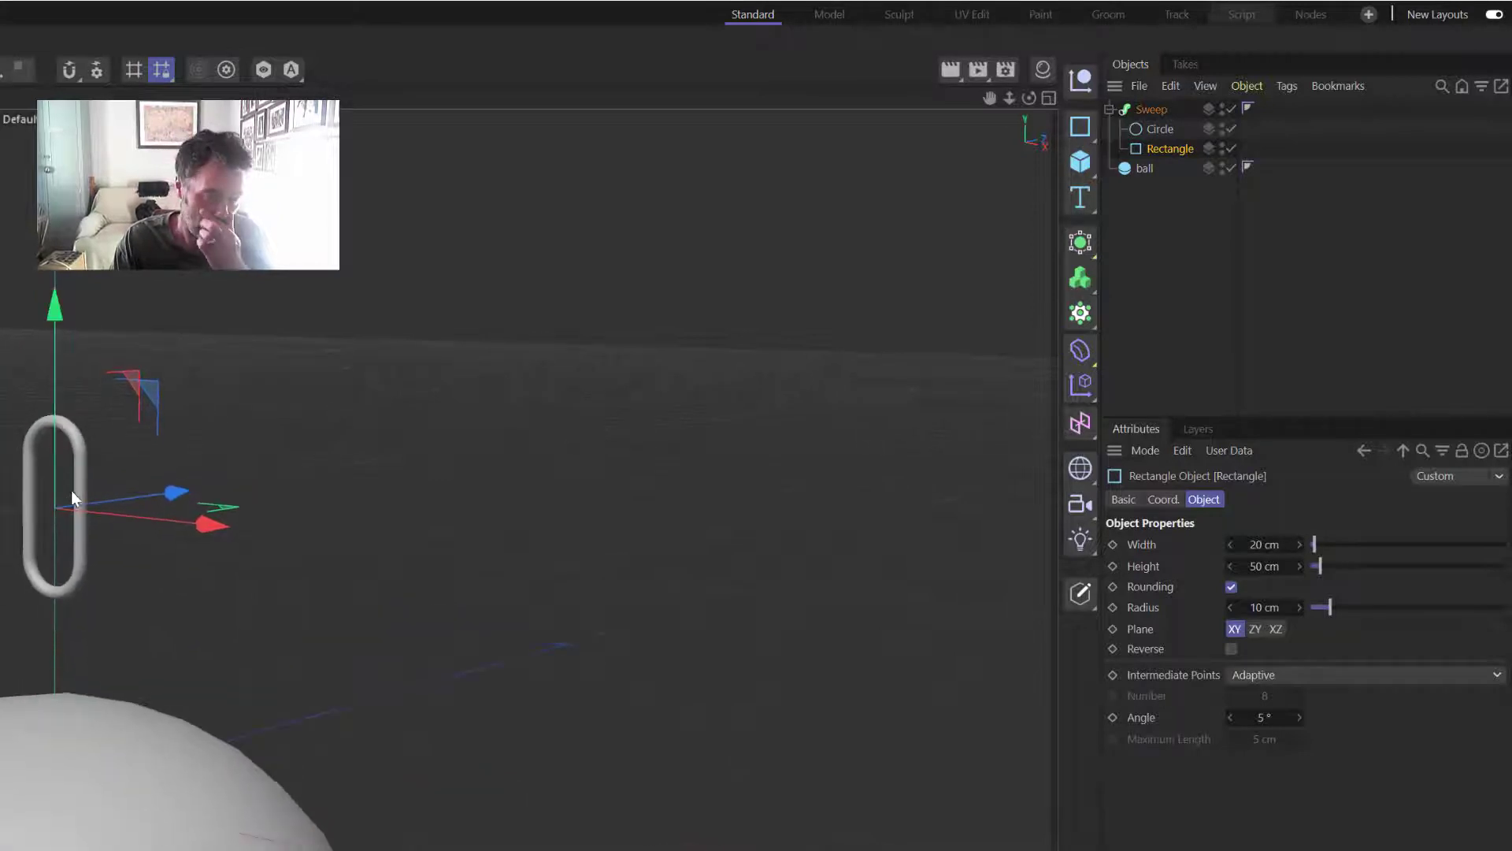
scroll(161, 418, "down", 2)
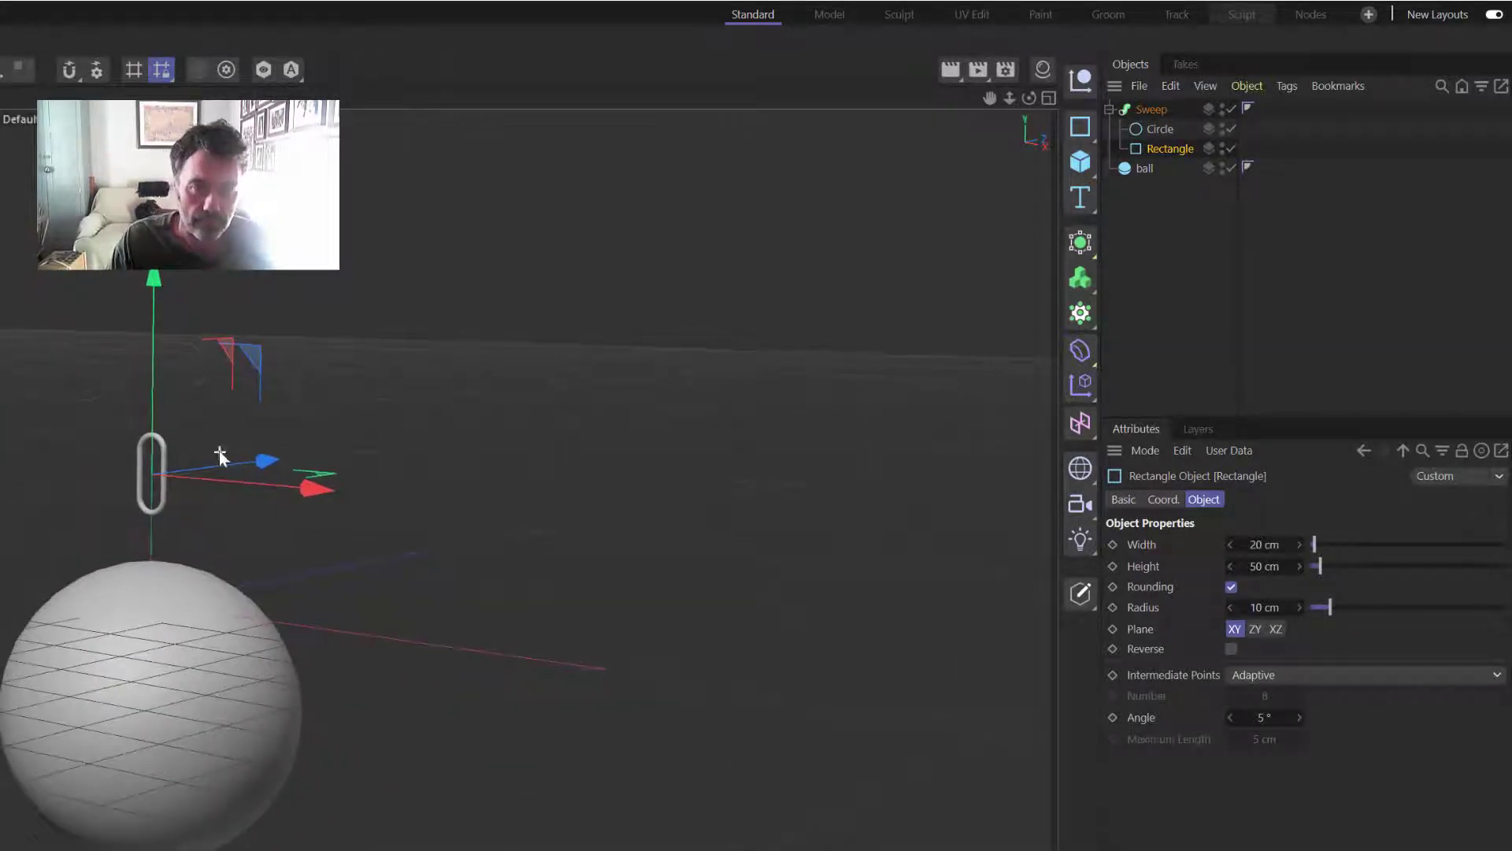
left_click_drag(990, 97, 922, 278)
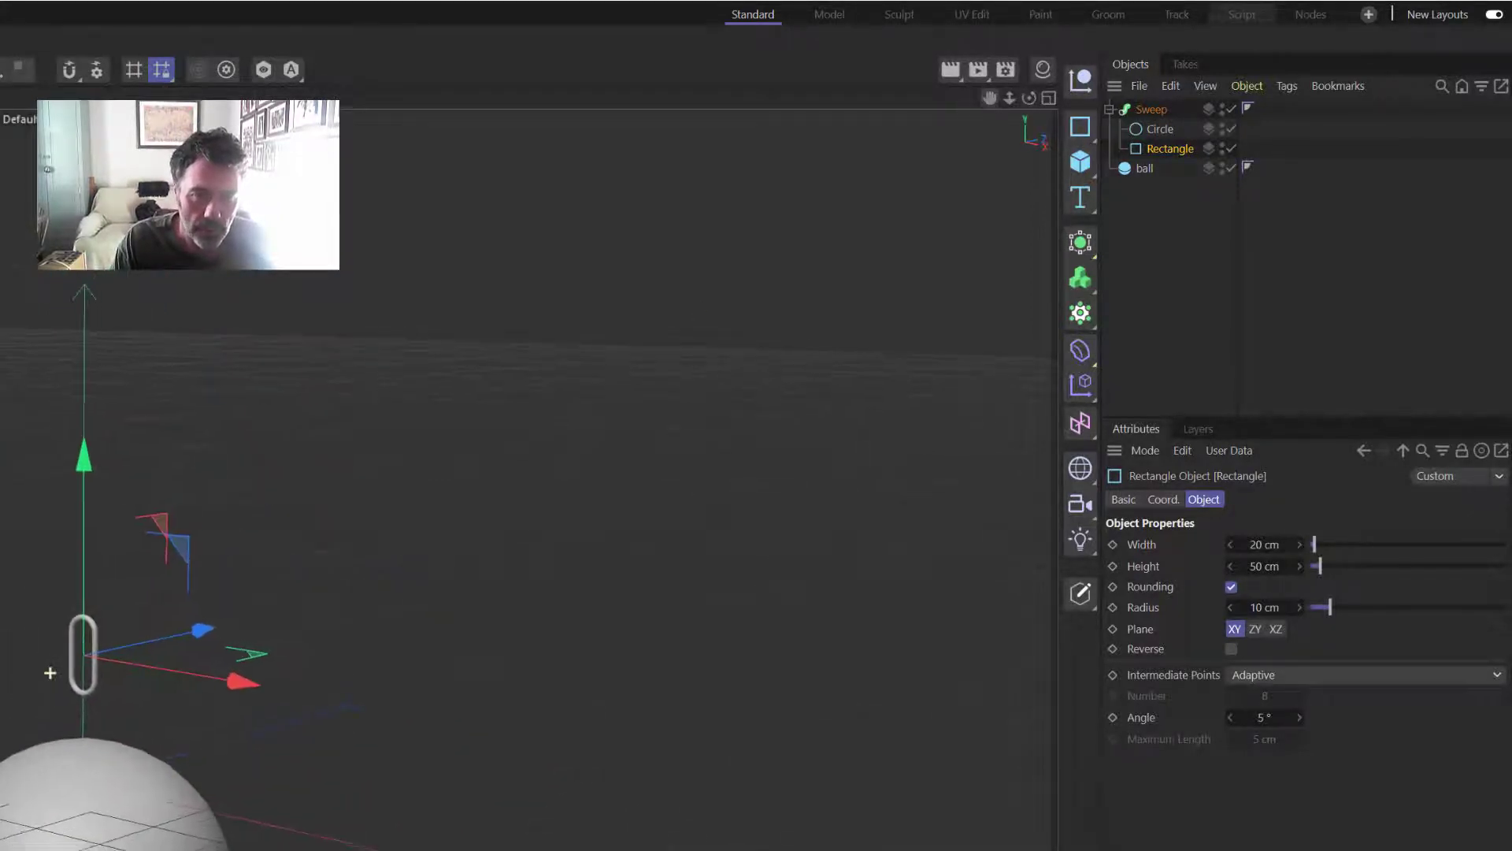
left_click(1192, 202)
left_click(1109, 110)
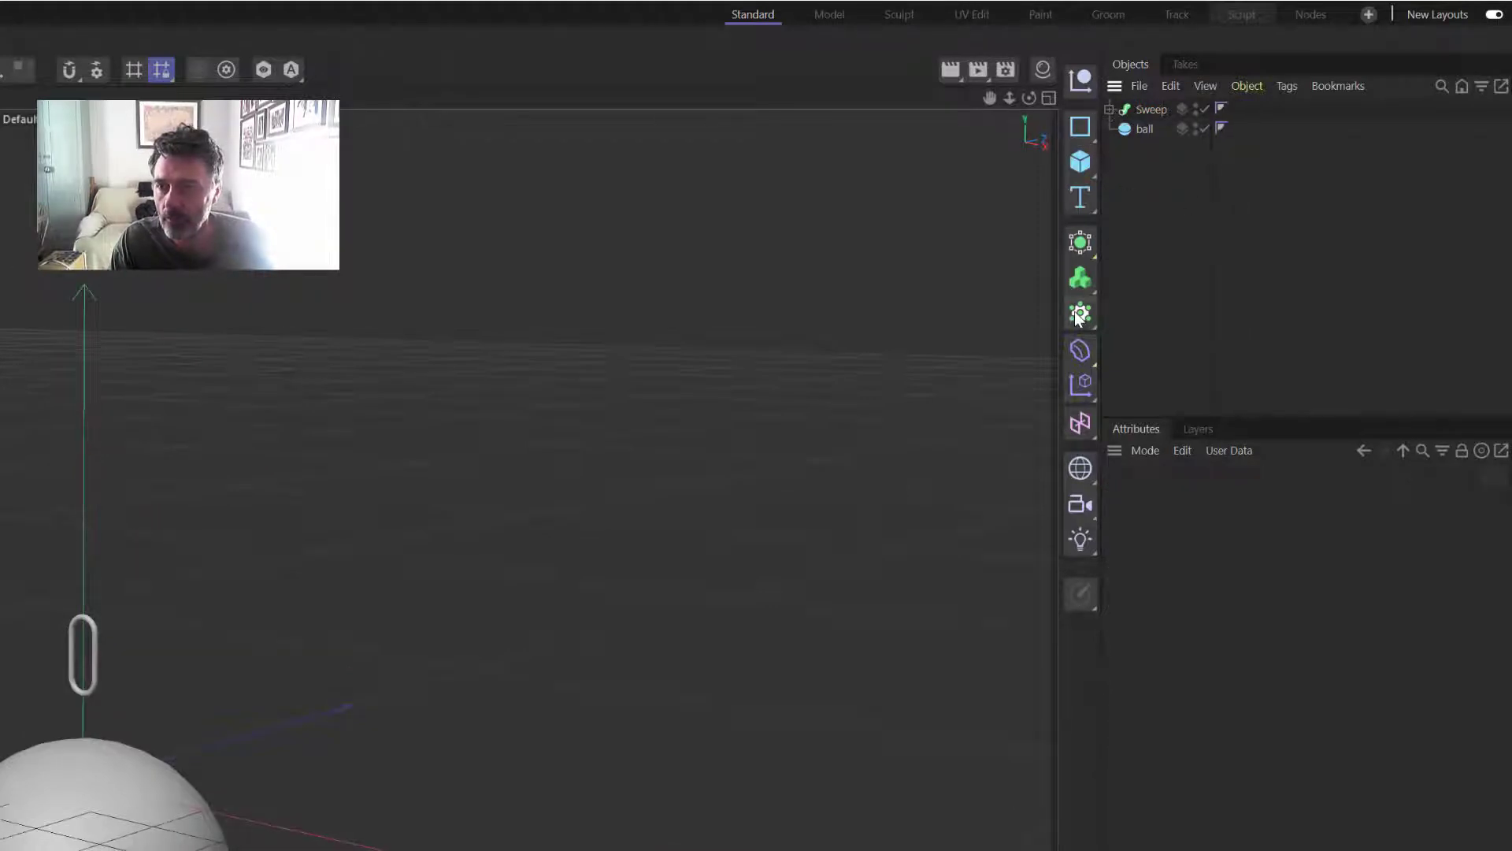
Step: Add a Cloner containing the swept chain link and set its mode to Linear
left_click(1080, 313)
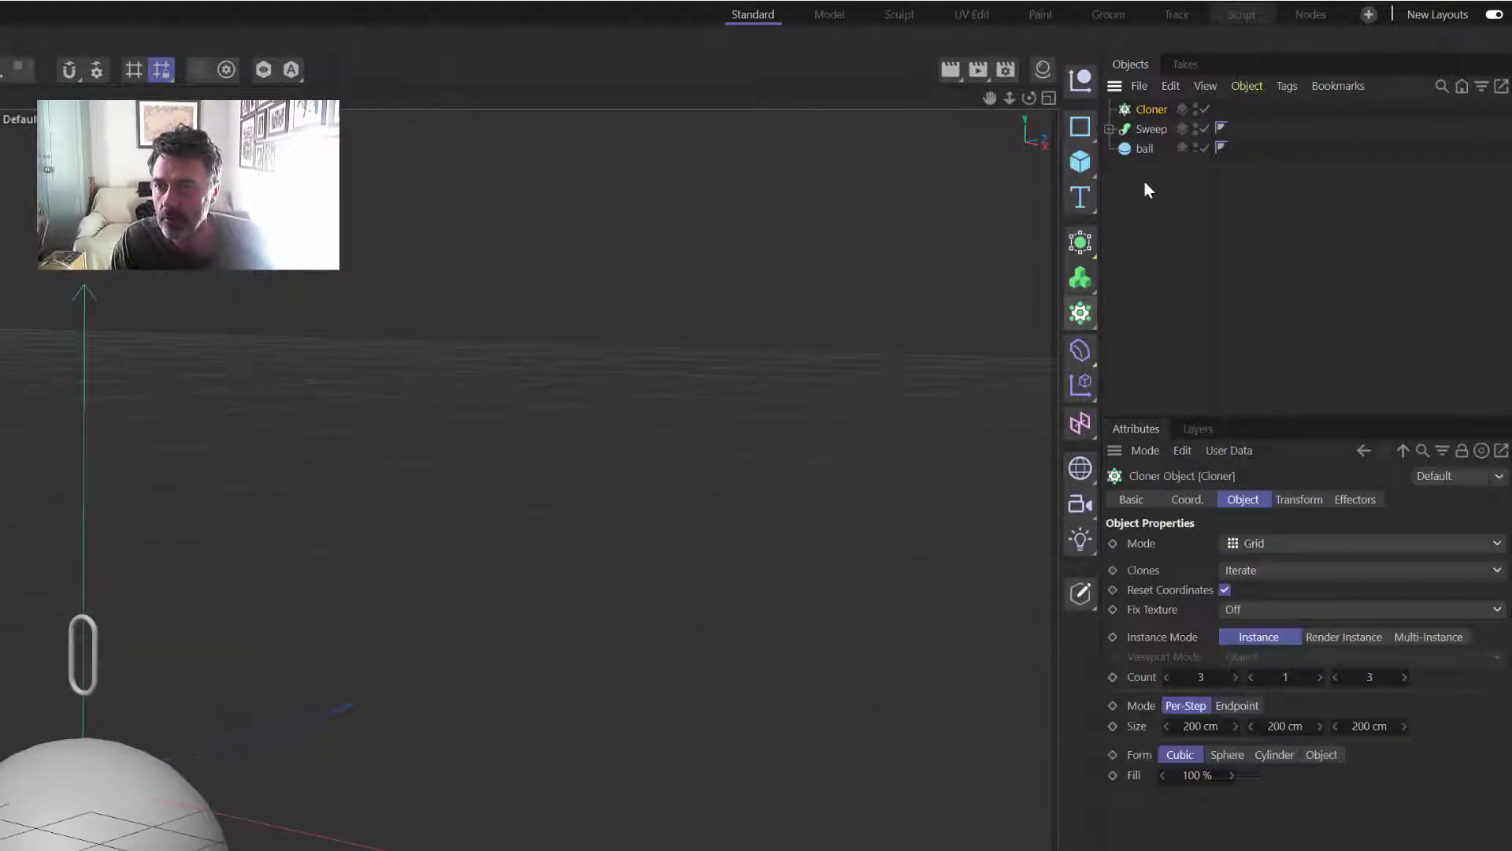
left_click_drag(1147, 129, 1152, 118)
left_click(1151, 113)
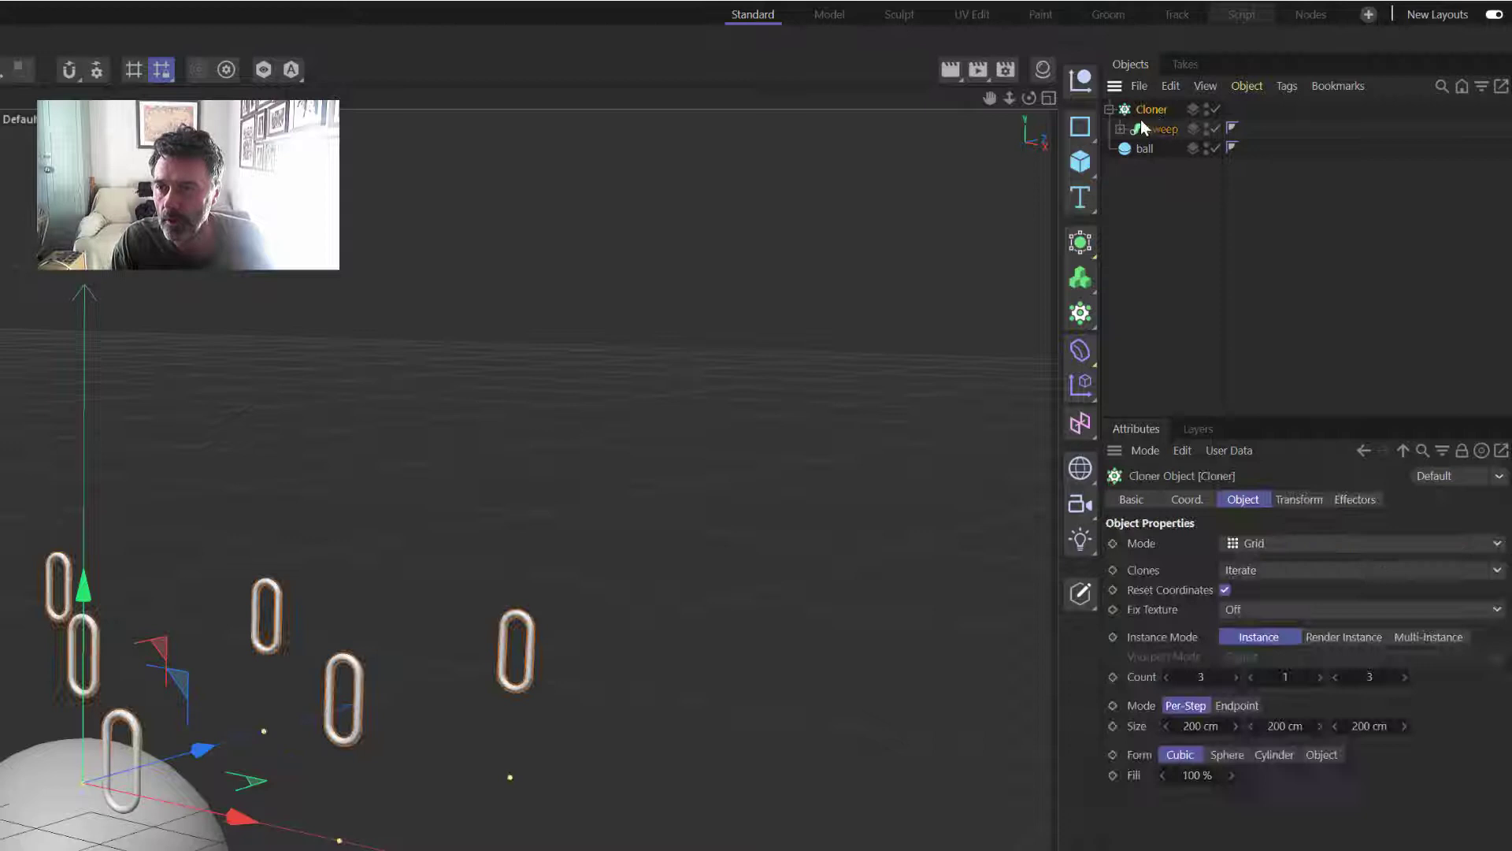
left_click(1284, 546)
left_click(1264, 586)
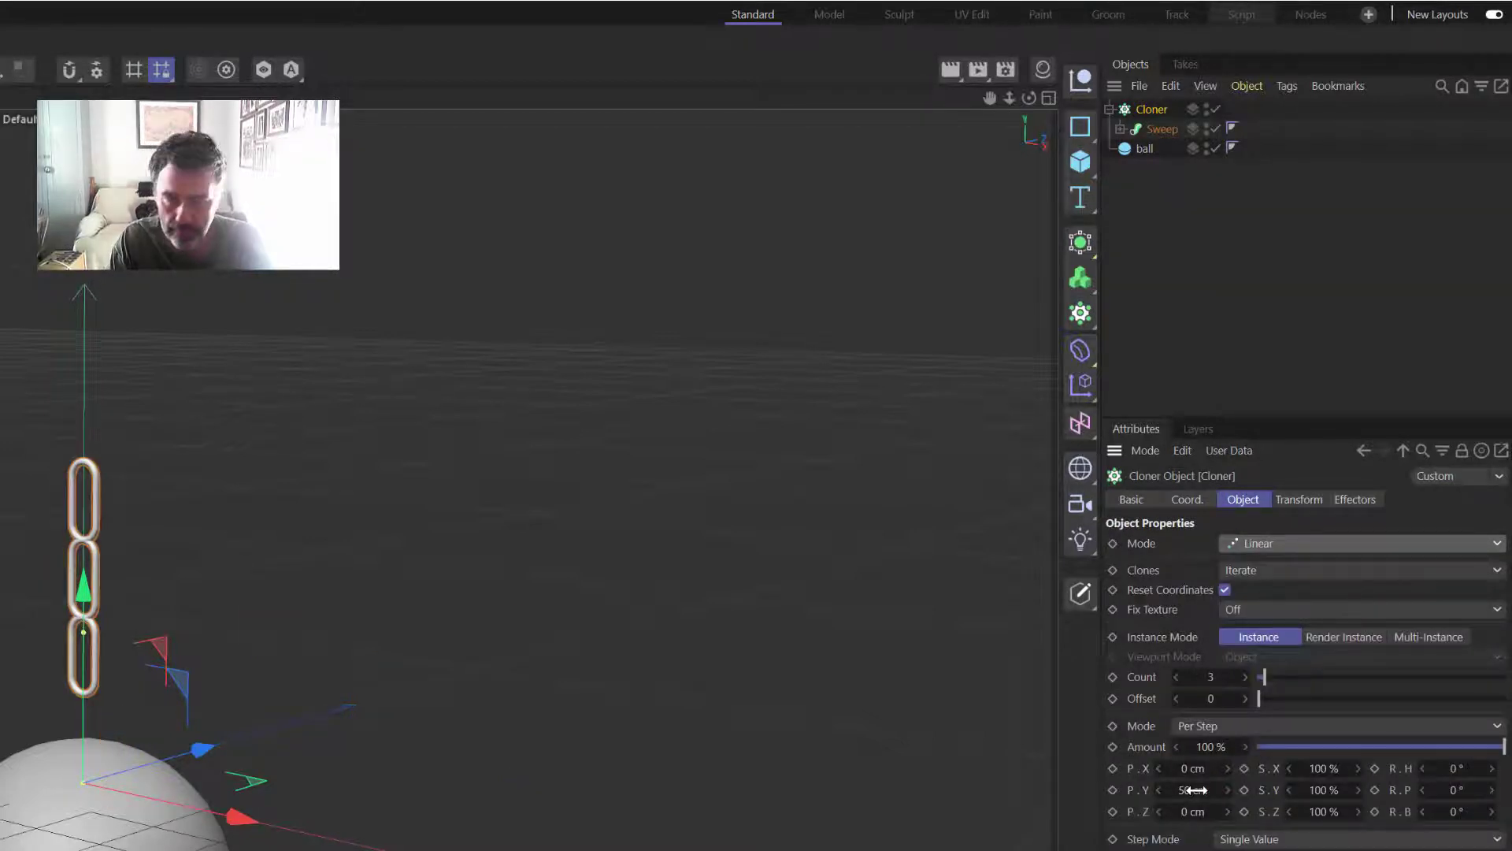
Step: Set the Cloner's count to 10 and its Y position step to 45 cm so the chain links interlock
left_click(1216, 676)
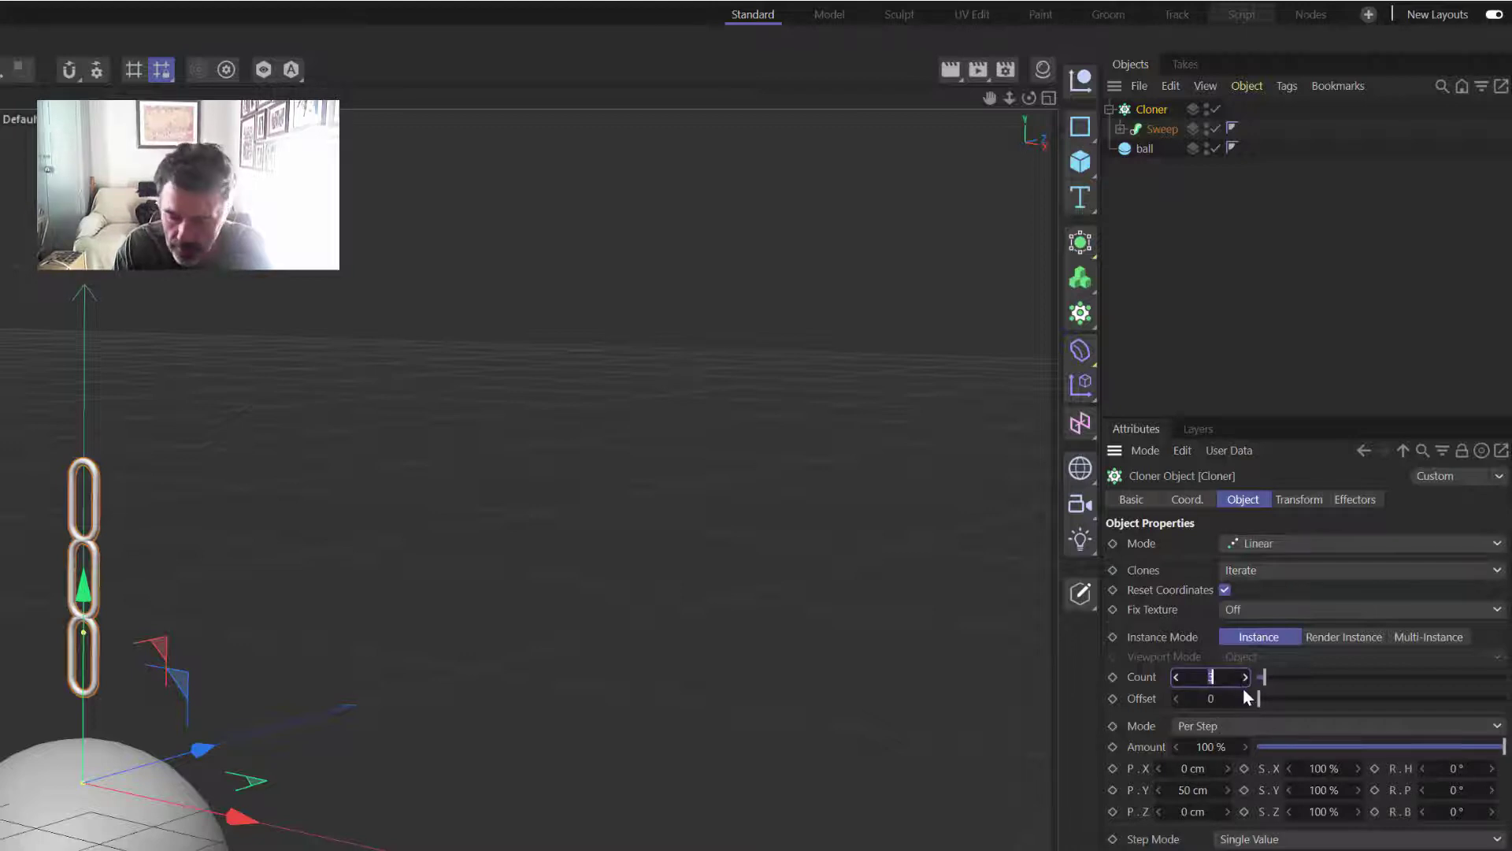
type("10")
key("Return")
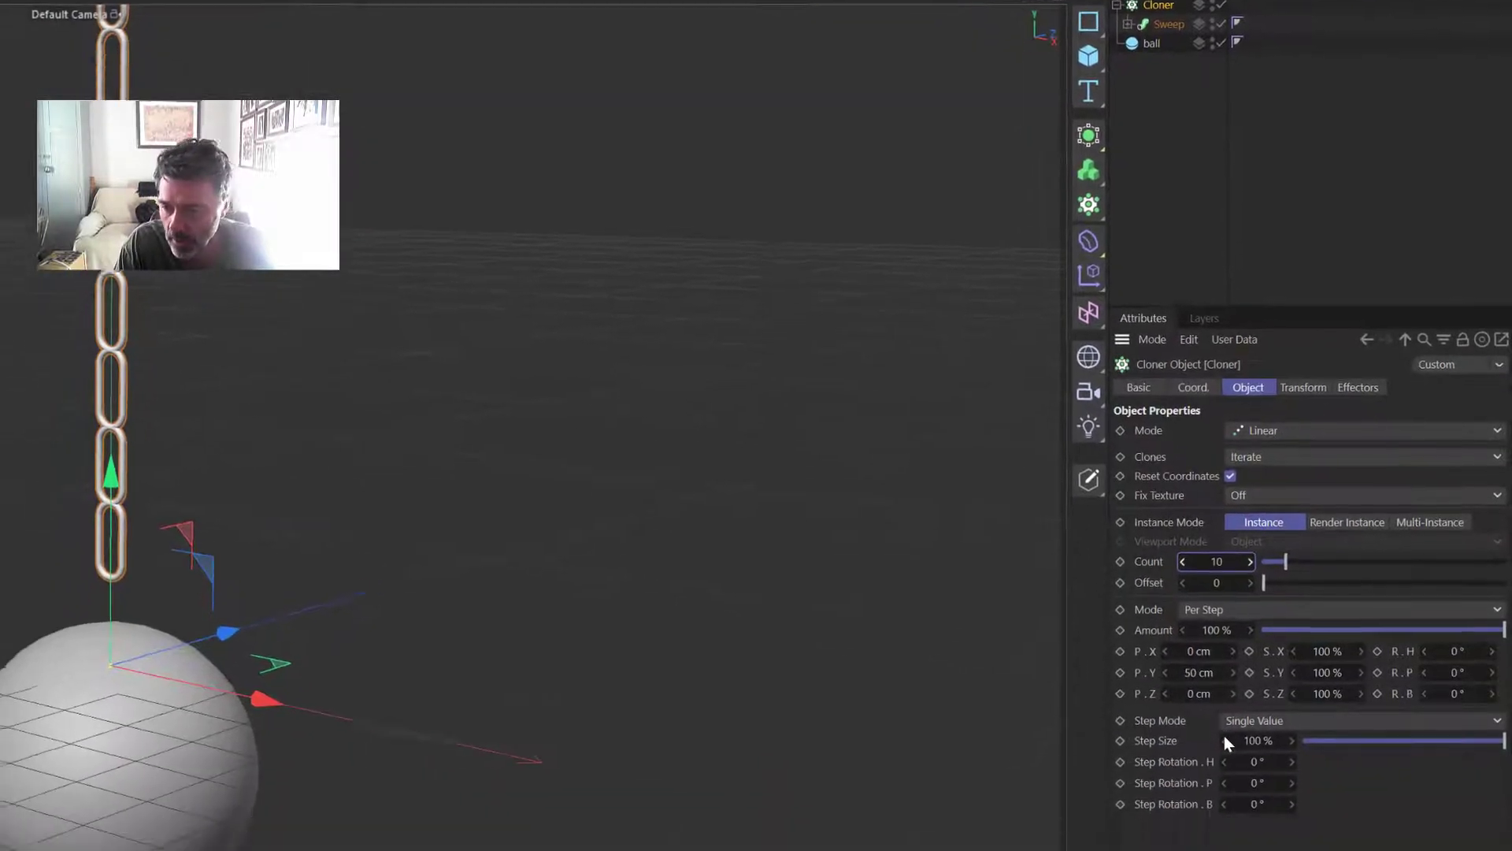
left_click_drag(1170, 581, 1195, 587)
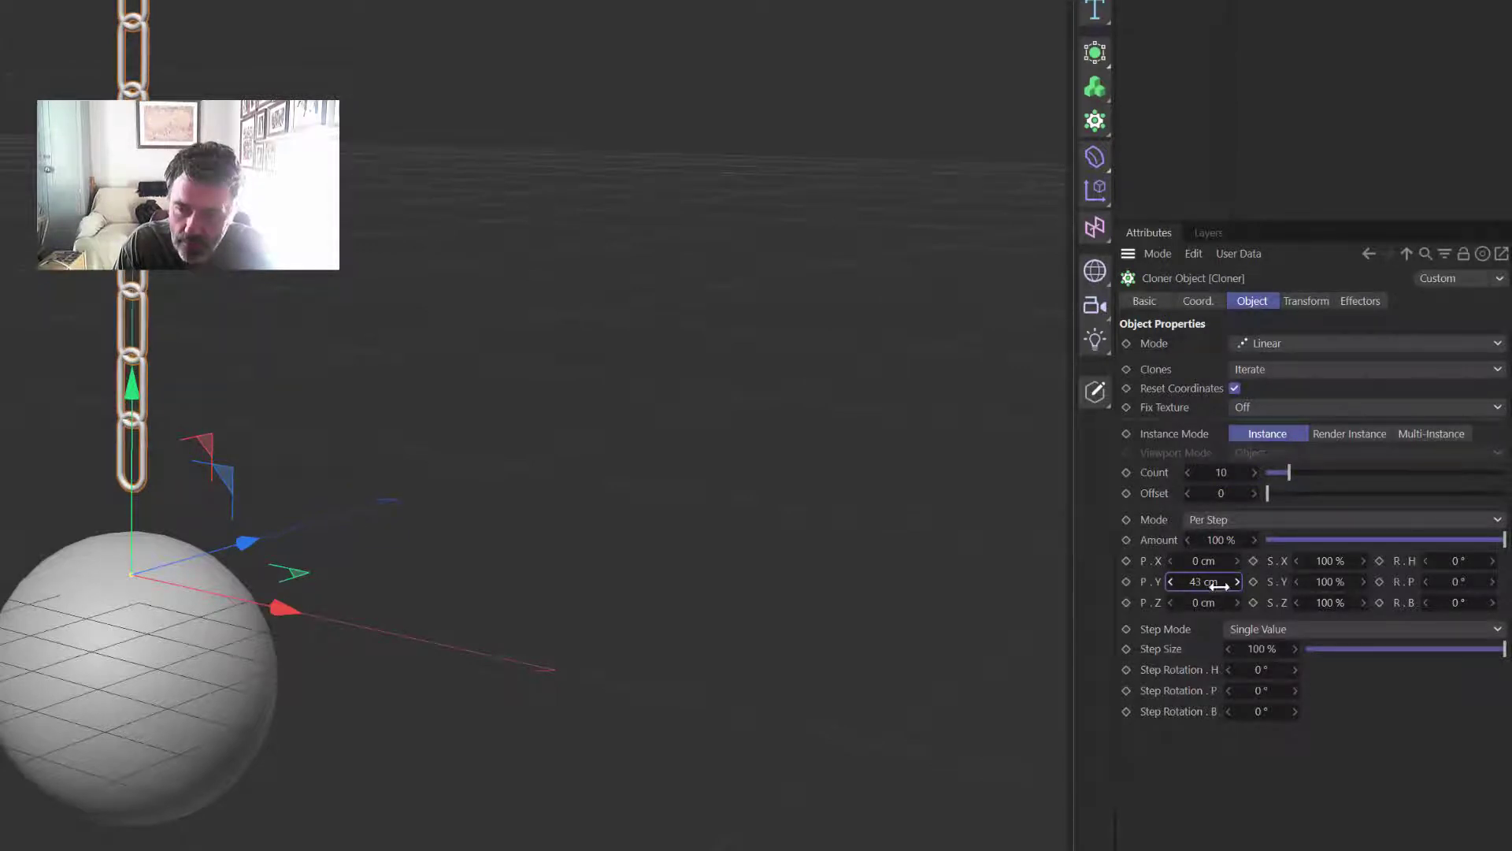
scroll(135, 359, "up", 6)
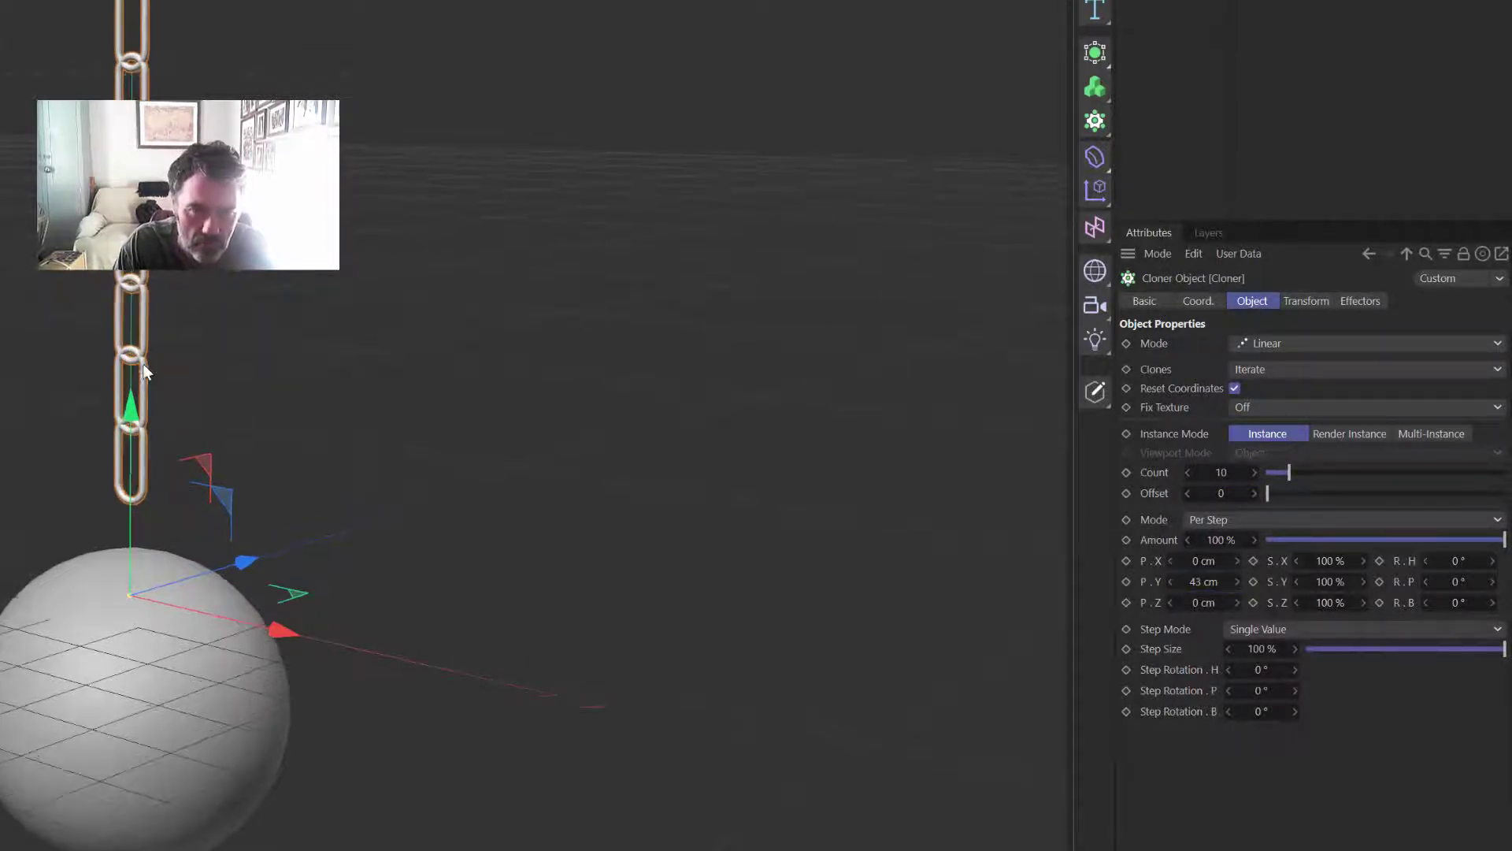
double_click(1205, 583)
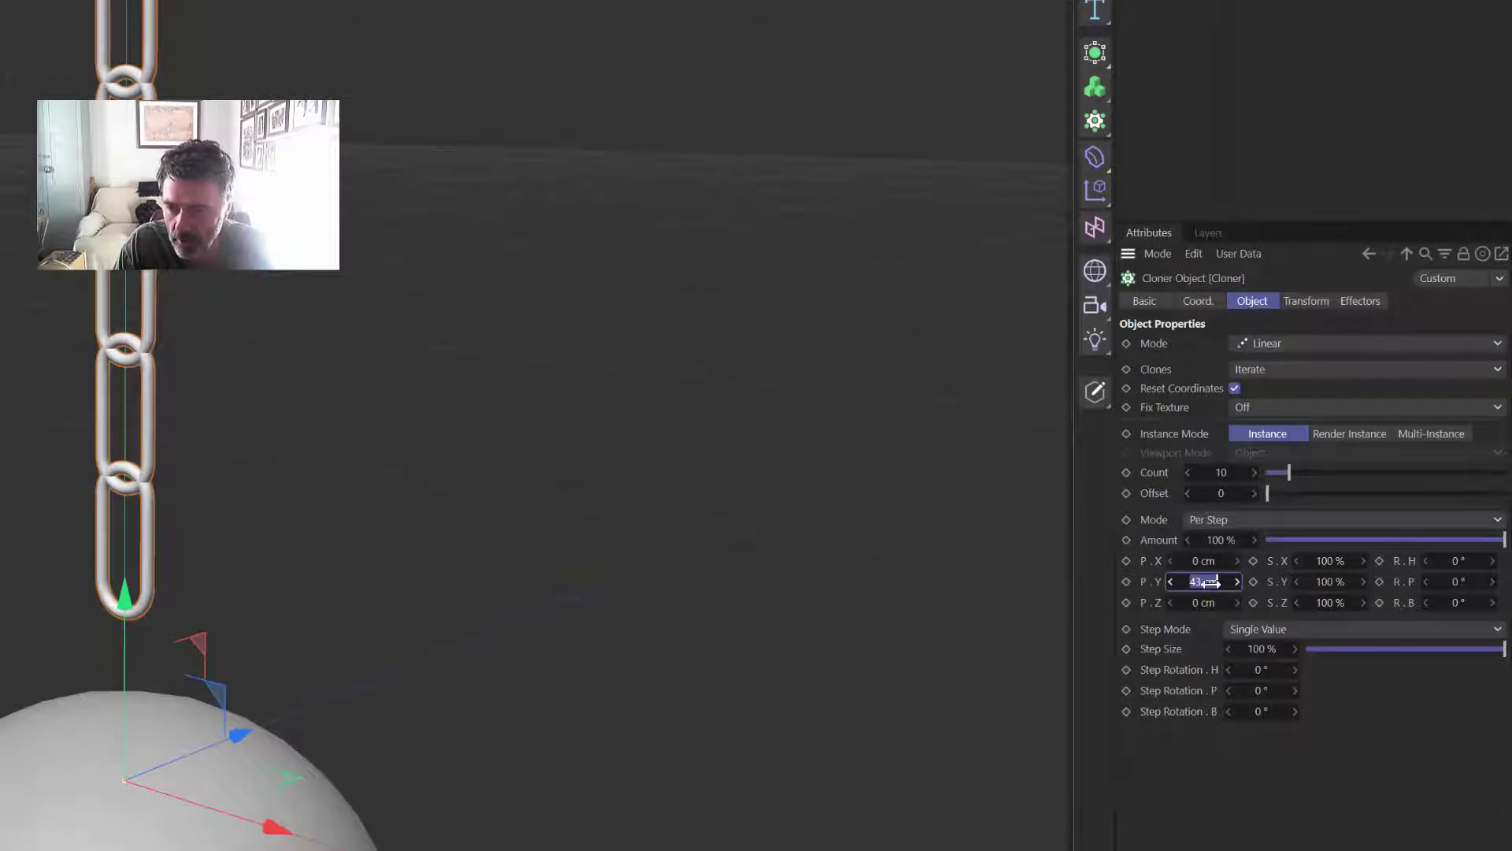
type("45")
key("Return")
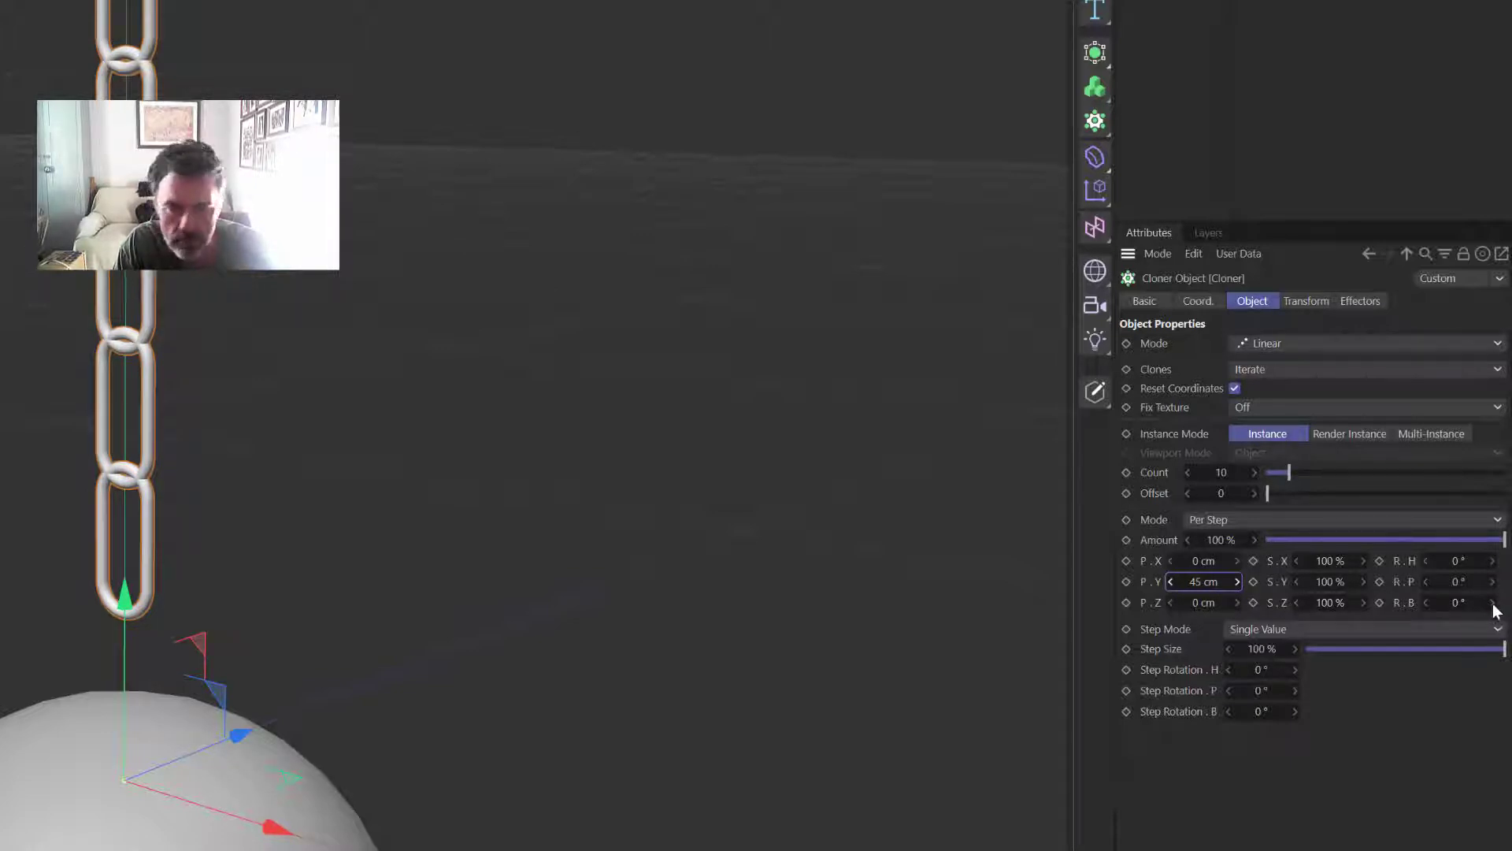
Step: Set the Cloner's heading rotation (R.H) to 90° per step so that alternate links sit crosswise
left_click_drag(1493, 604, 1511, 561)
key("ctrl+z")
left_click(1457, 560)
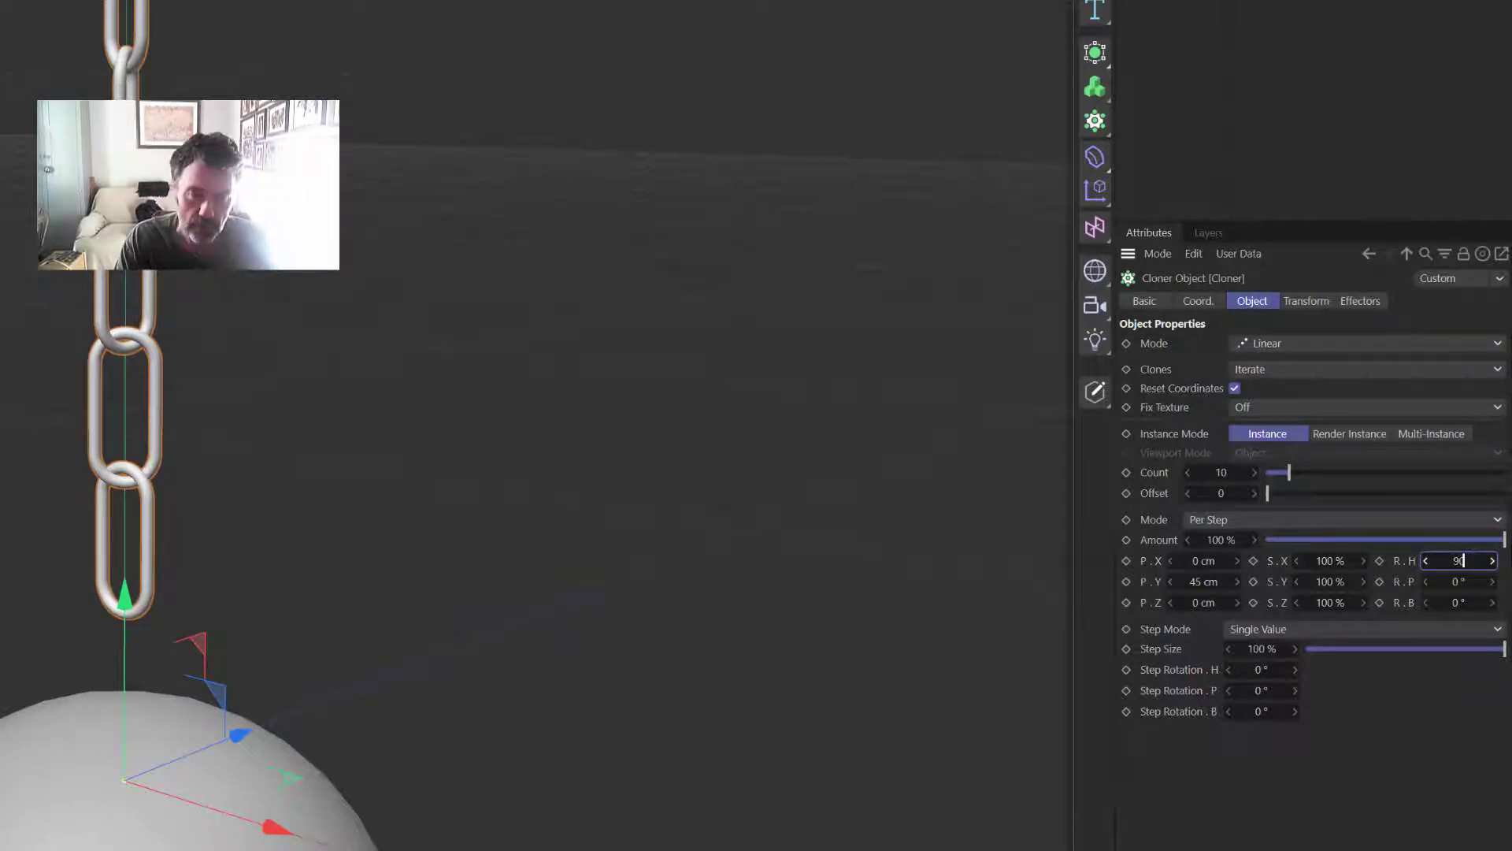
key("Return")
scroll(101, 467, "down", 4)
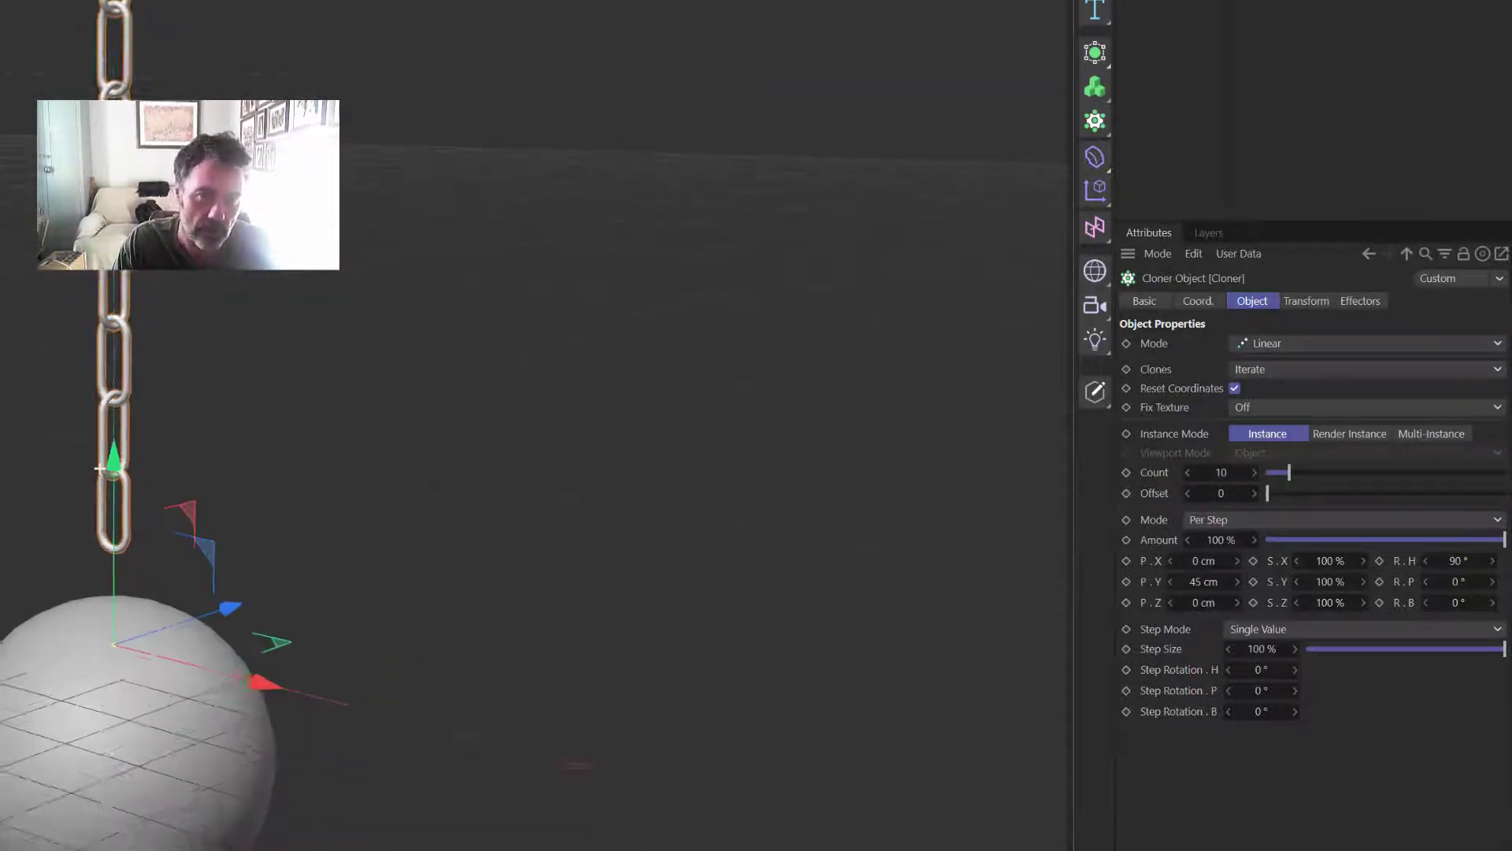
mouse_move(101, 467)
left_mouse_down("alt")
mouse_move(55, 473)
mouse_move(49, 504)
mouse_move(79, 477)
left_mouse_up("alt")
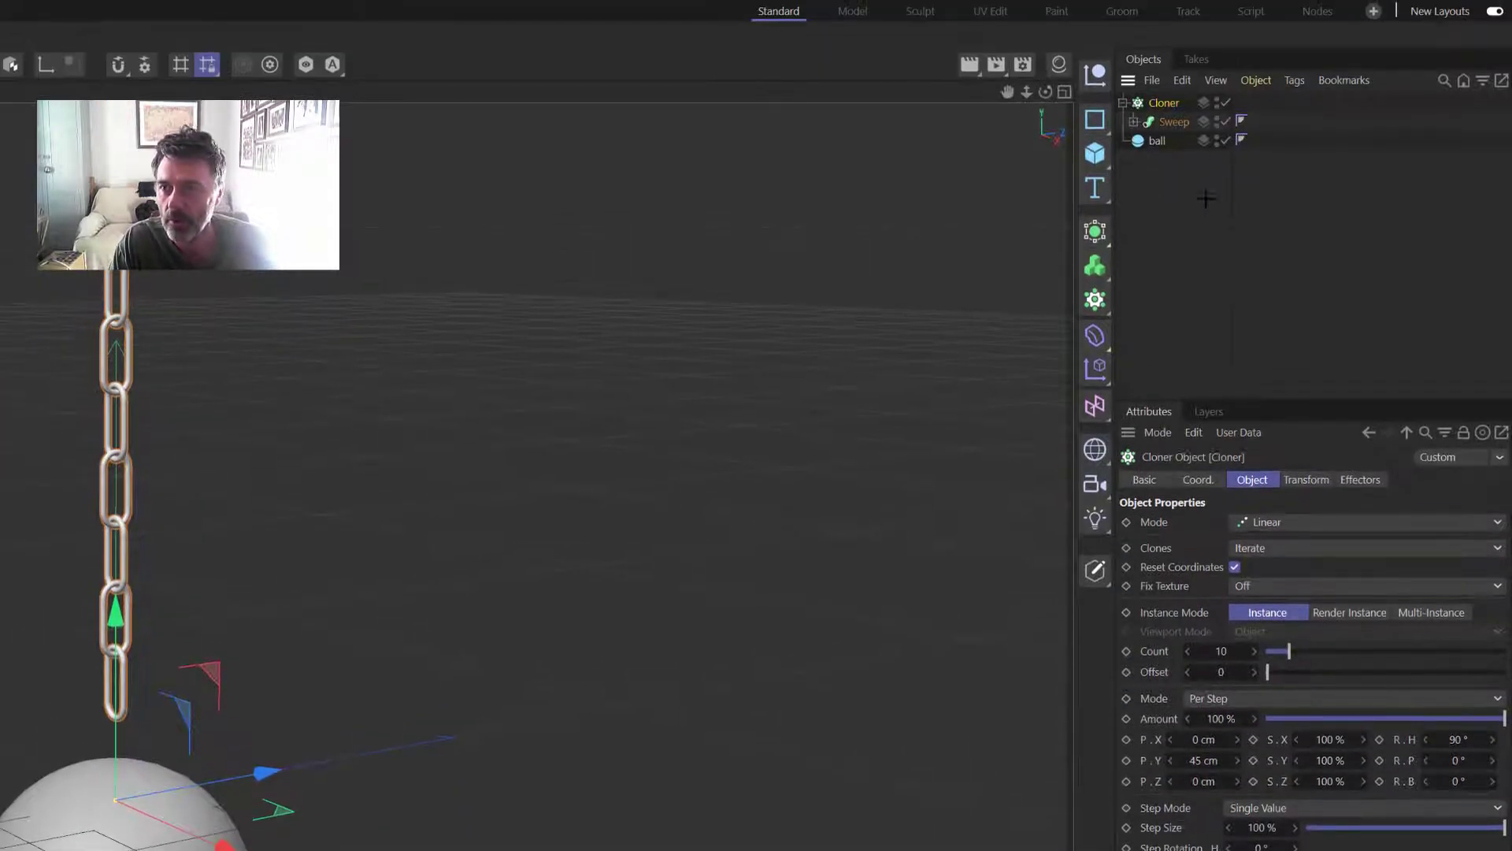
Step: Copy the Sweep out of the Cloner and lower the copy to about -40 cm in Y so it sinks into the ball
left_click(1203, 113)
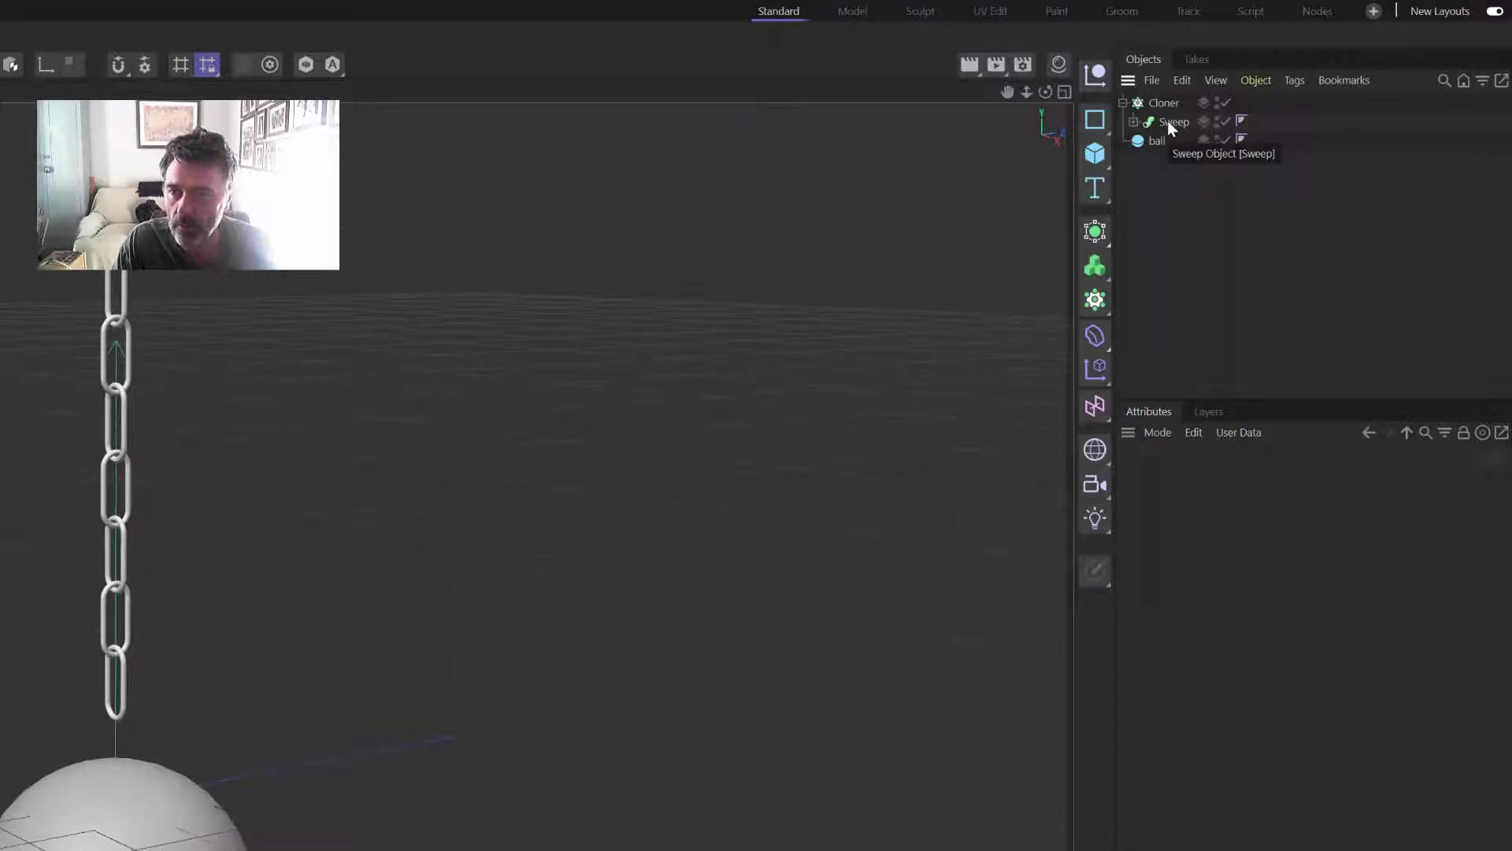
left_click_drag(1169, 123, 1167, 97)
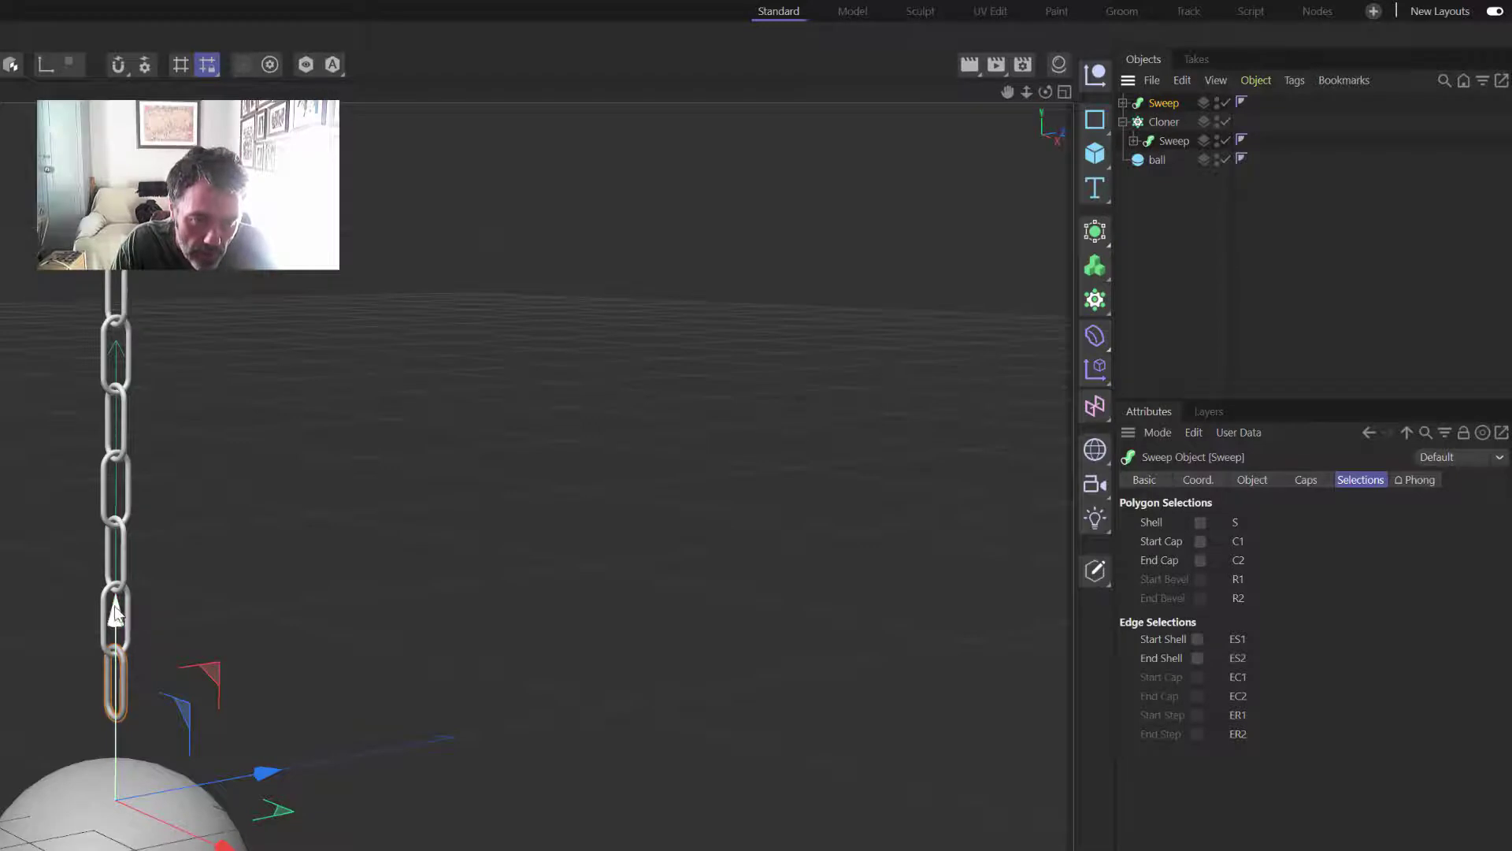
left_click_drag(128, 608, 130, 660)
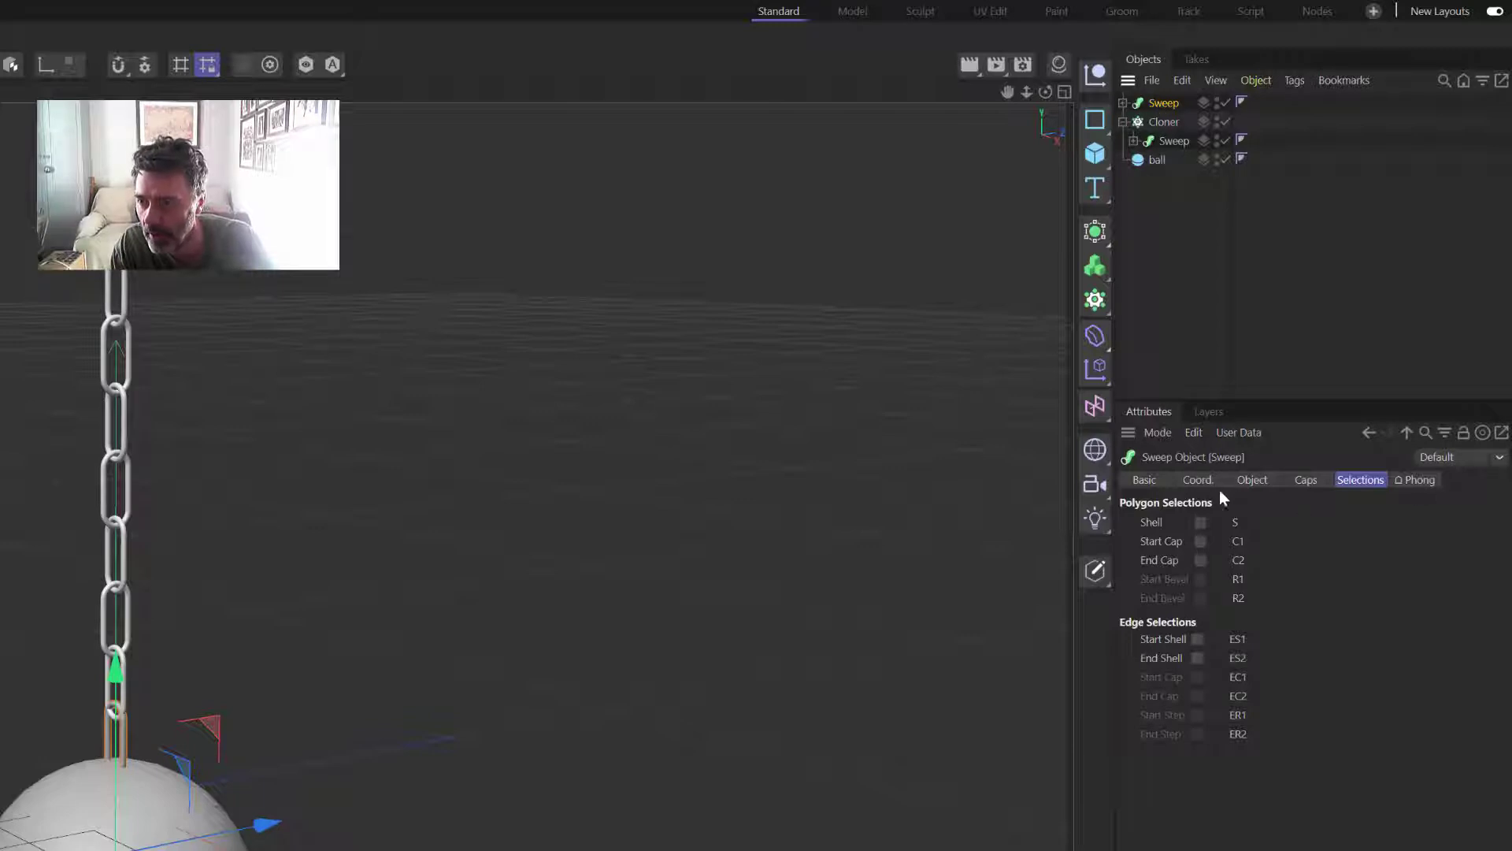
left_click(1254, 480)
left_click(1197, 482)
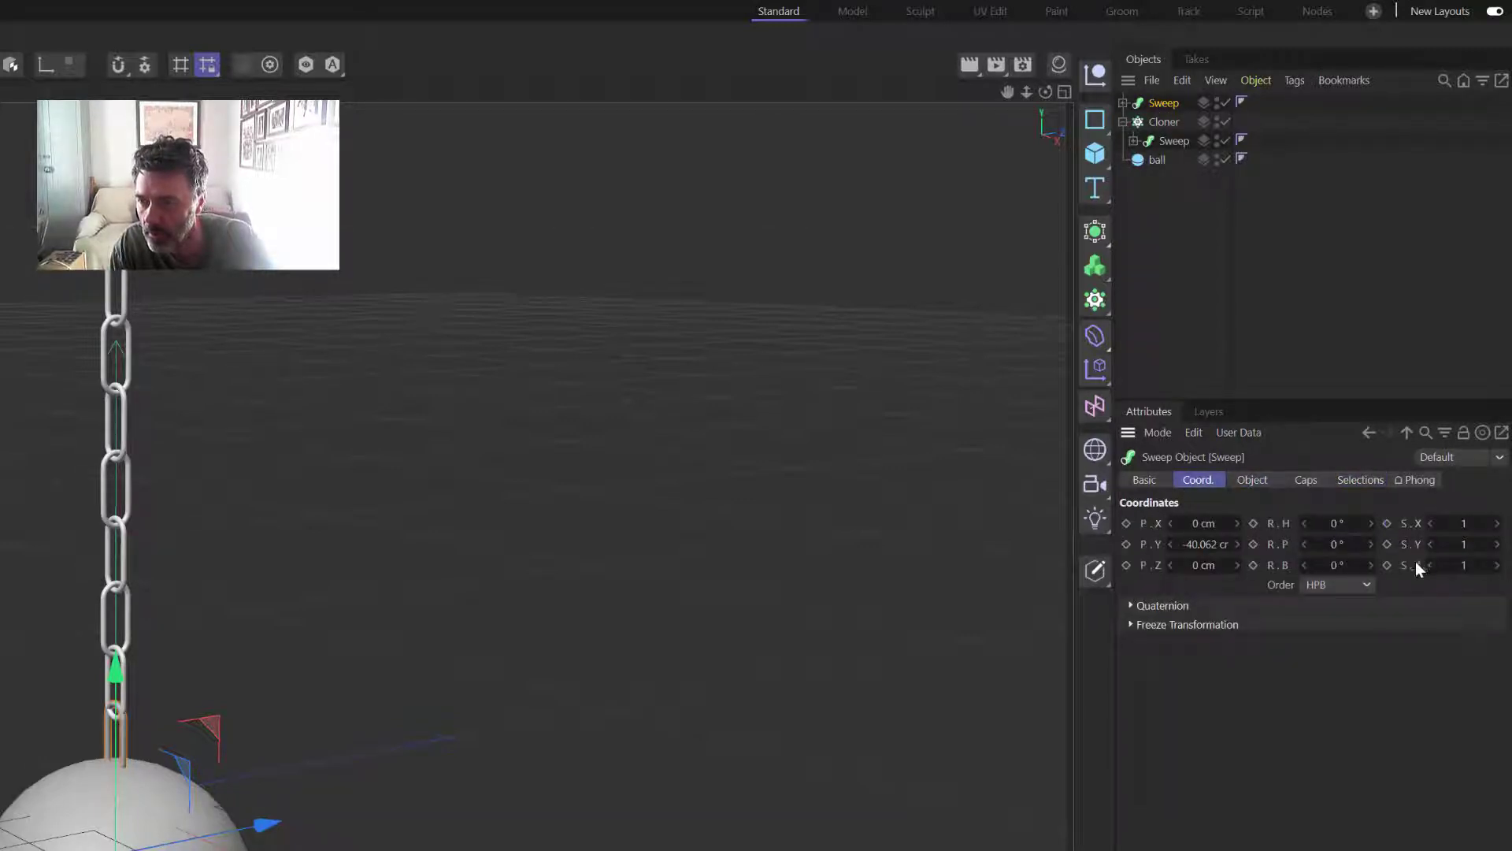
left_click(1232, 327)
left_click(1123, 103)
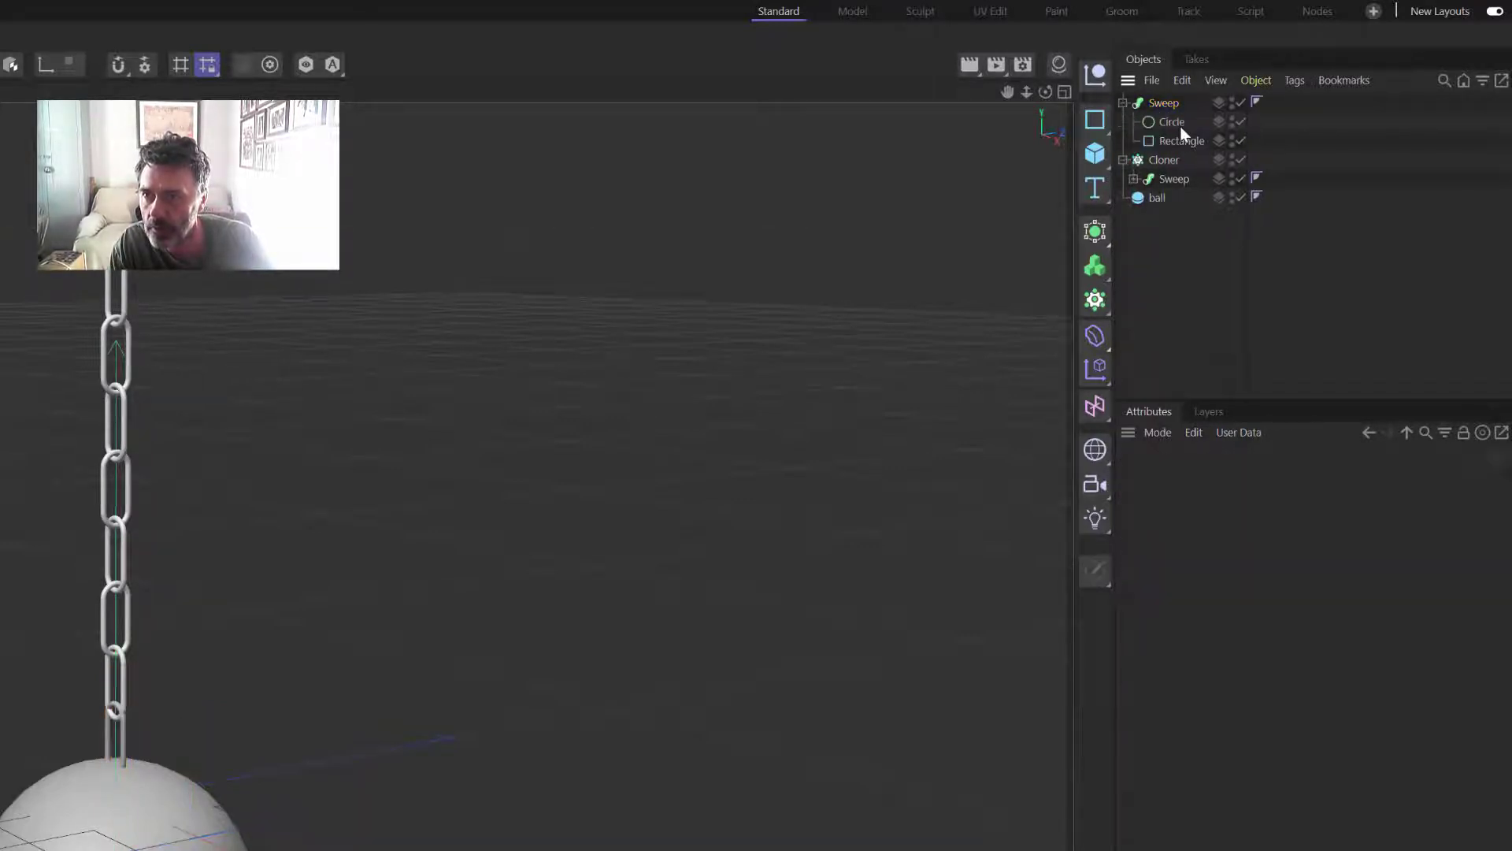
left_click(1164, 103)
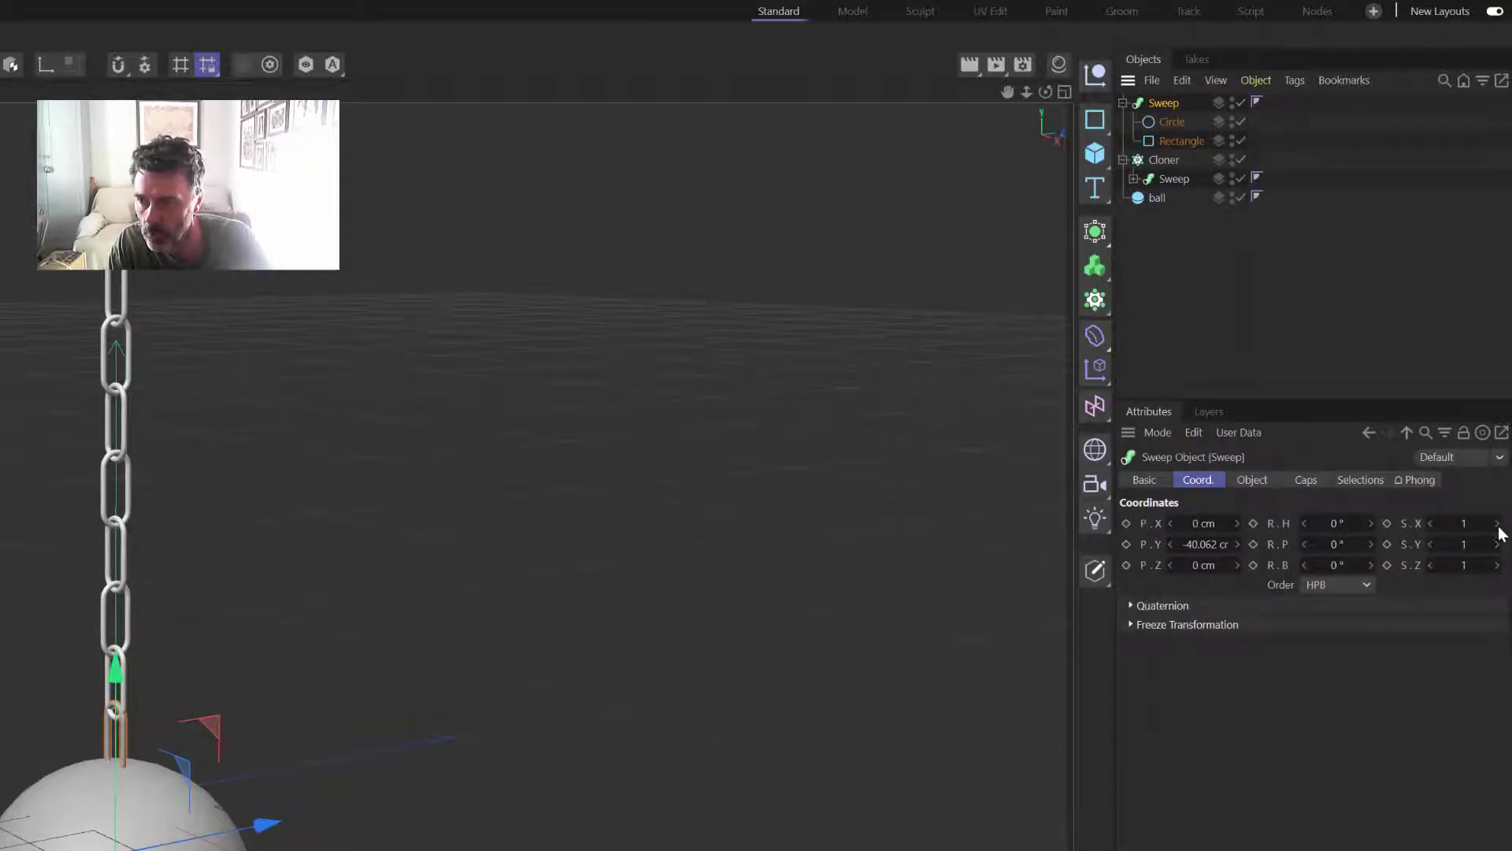
left_click_drag(1498, 525, 1498, 515)
left_click(1470, 523)
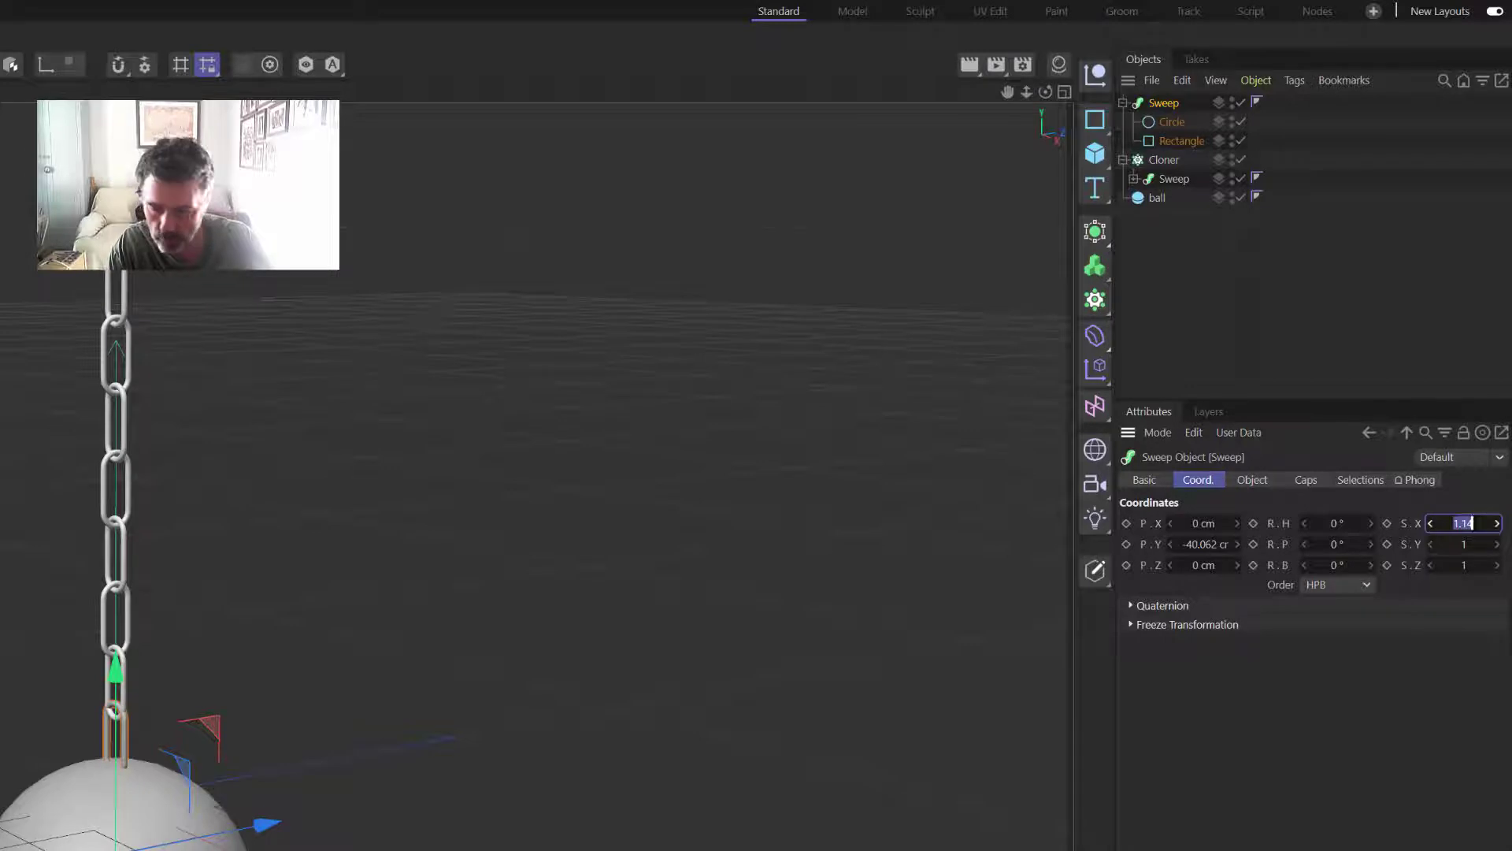
type("90")
key("Return")
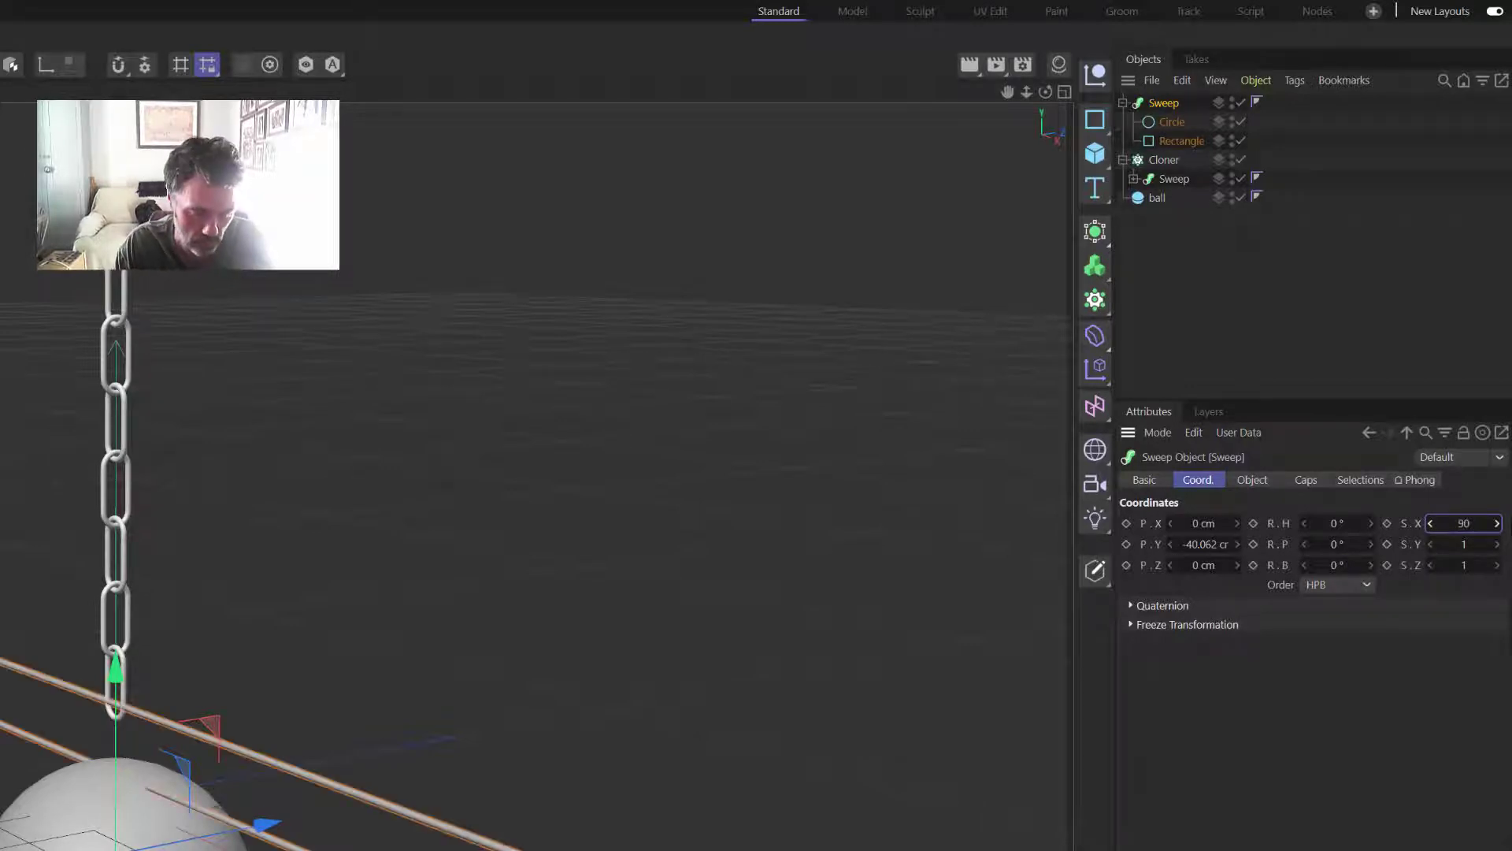
key("ctrl+z")
left_click(1470, 522)
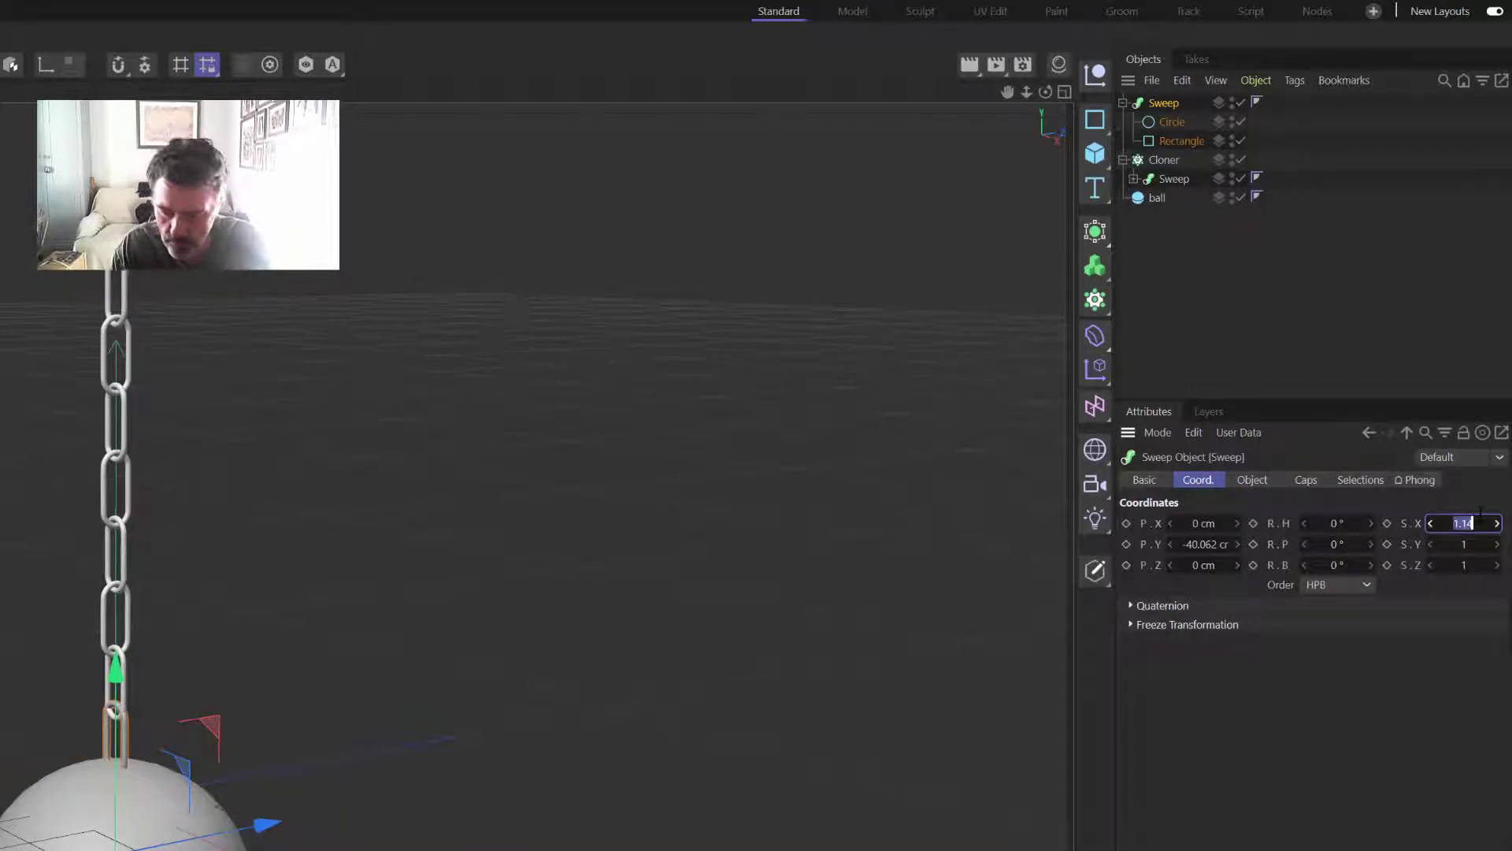
type("90")
key("Return")
key("ctrl+z")
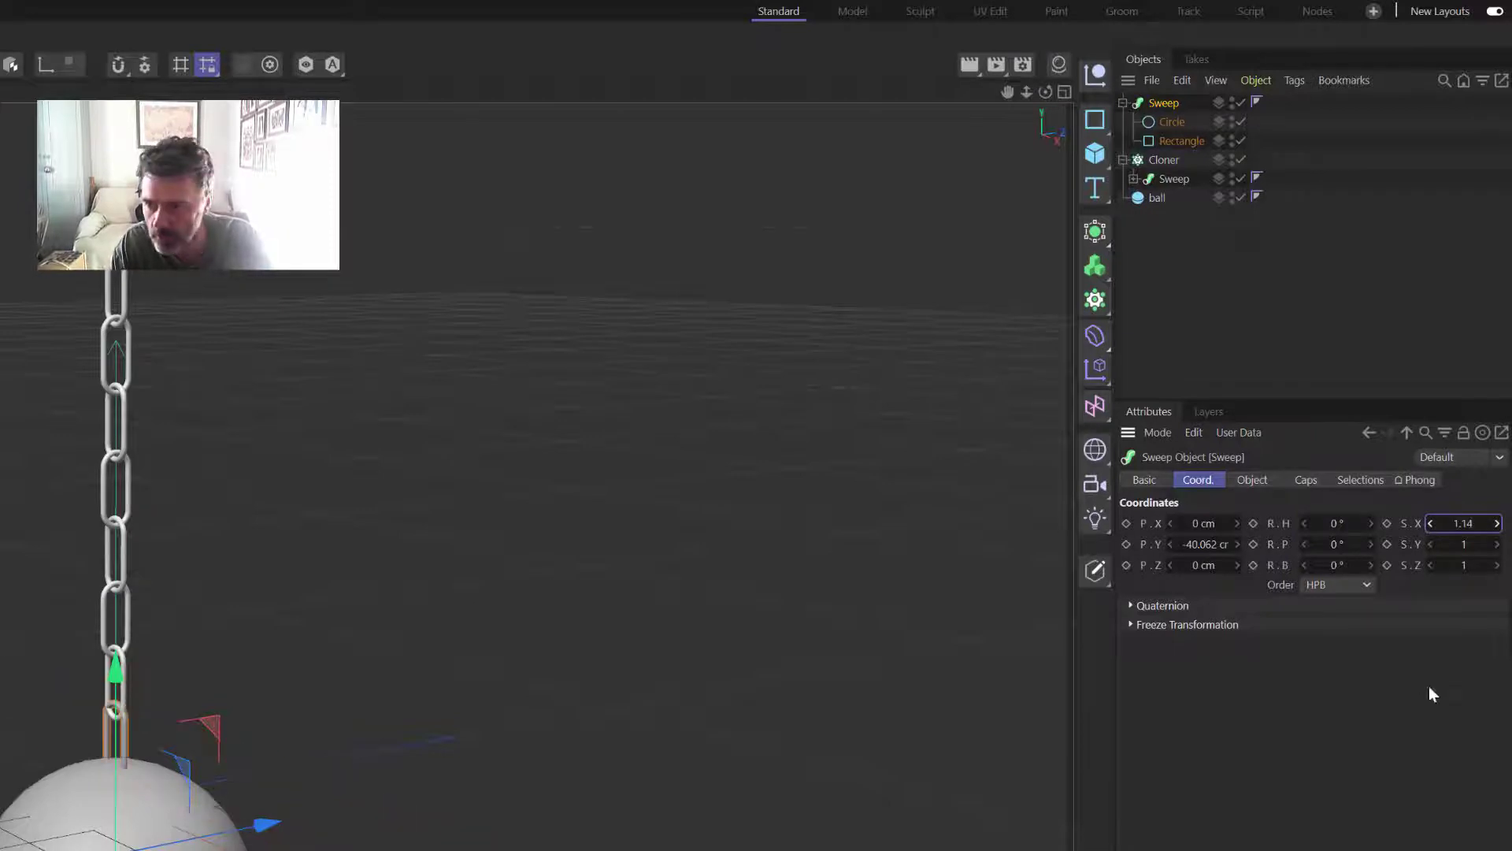
Step: Set the copied Sweep's heading rotation (R.H) to 90° so it interlocks with the lowest chain link
left_click(1323, 526)
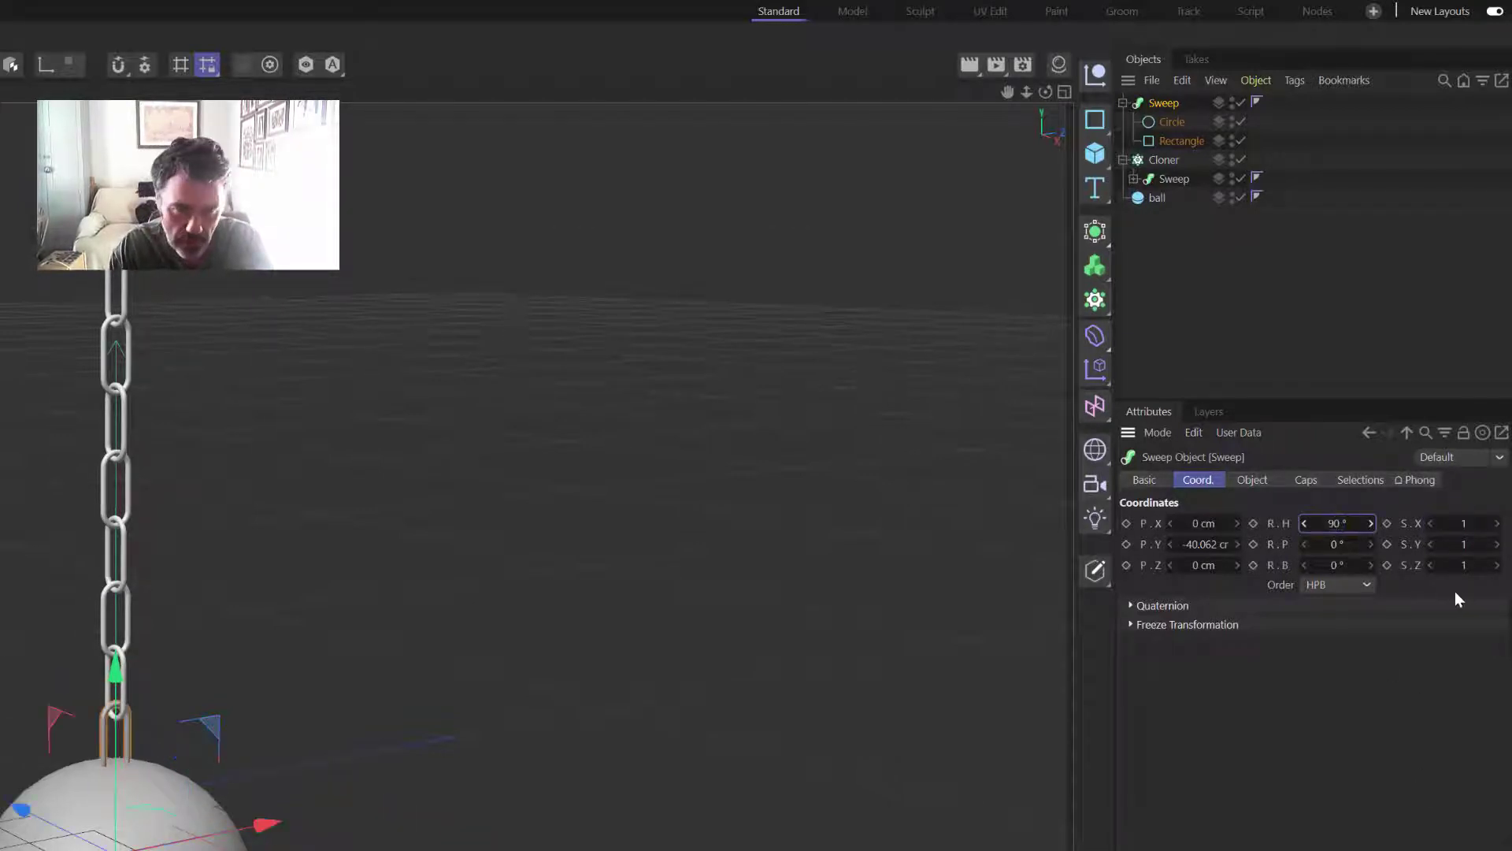
left_click(575, 644)
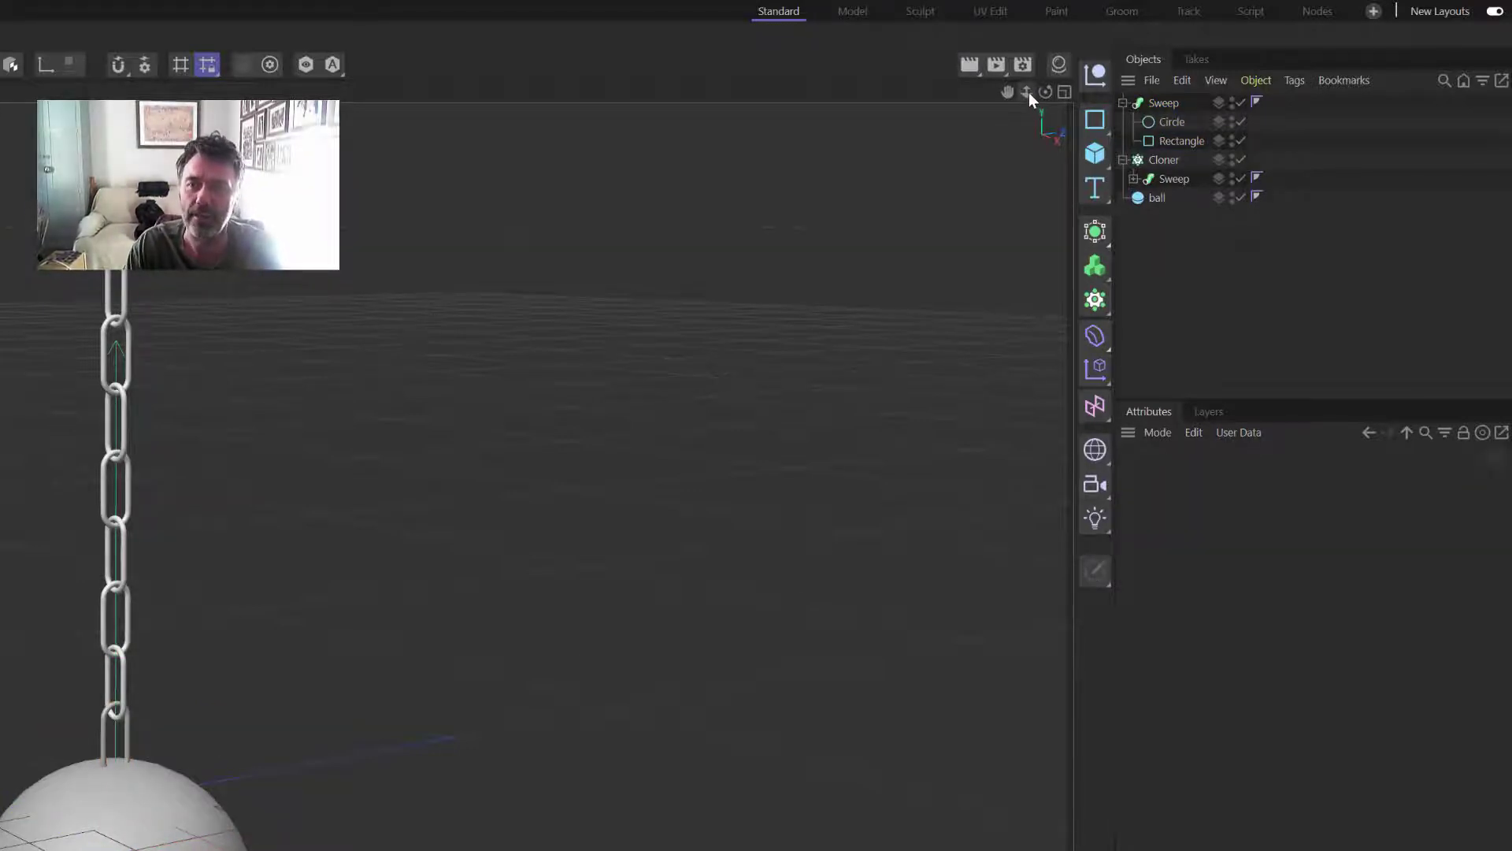
mouse_move(1027, 92)
left_mouse_down()
mouse_move(1071, 95)
mouse_move(1039, 105)
left_mouse_up()
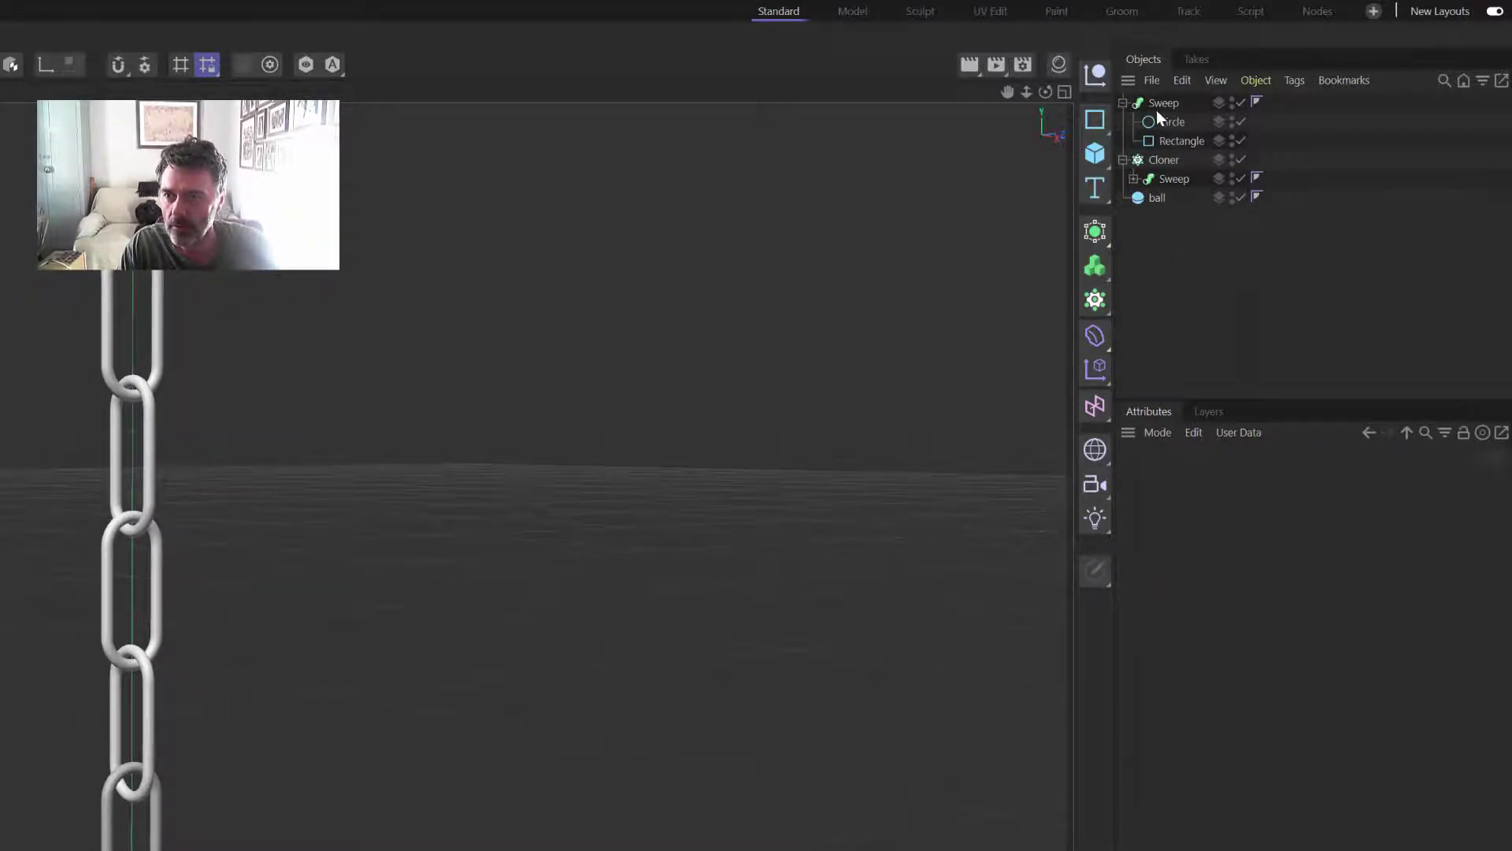
Step: Place the copied Sweep below the ball in the object hierarchy and merge both with Connect Objects + Delete
left_click(1123, 100)
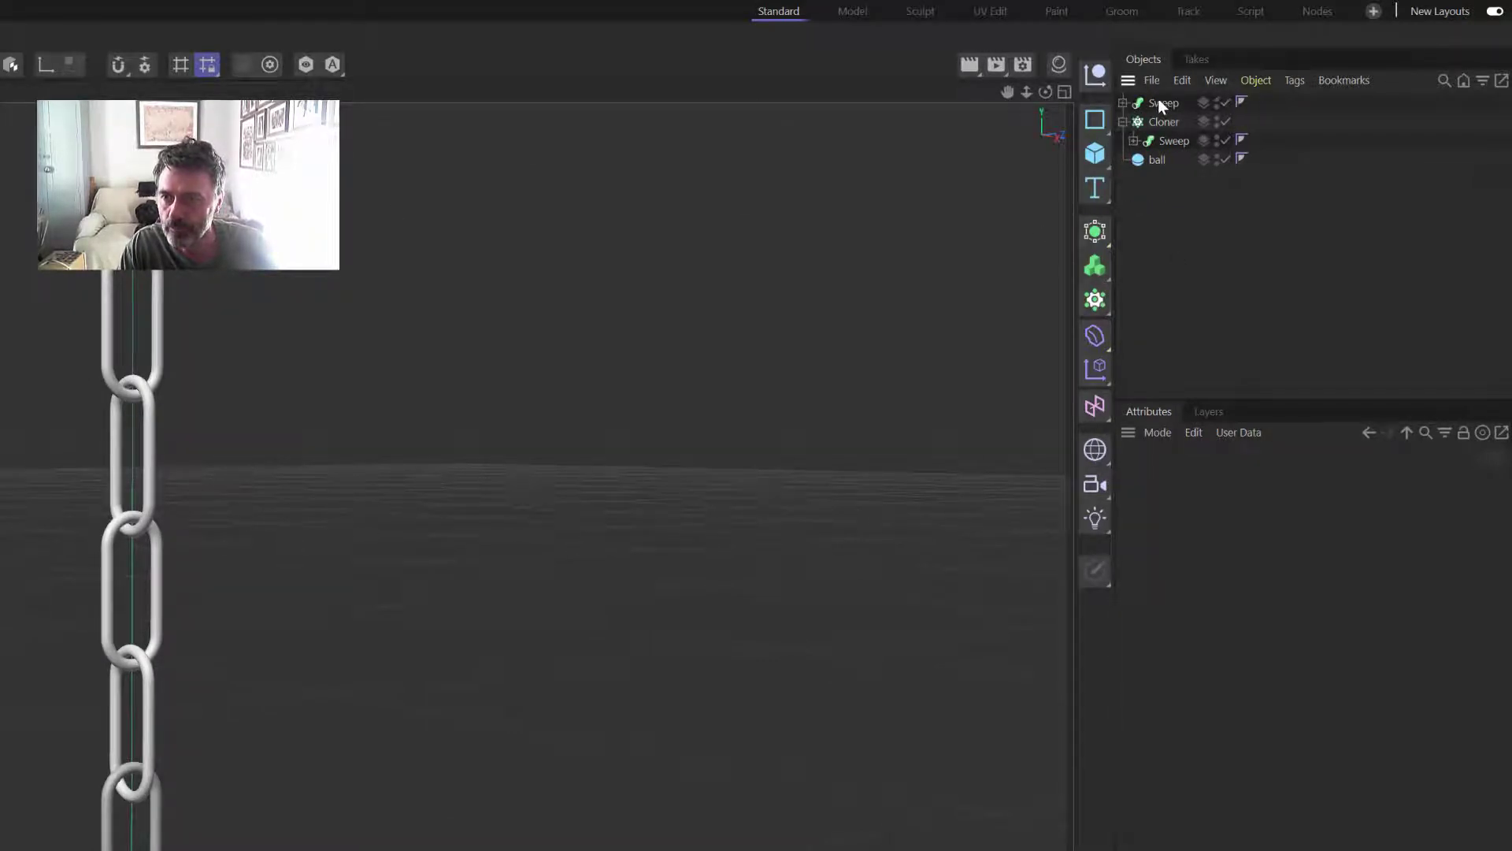
left_click_drag(1161, 103, 1172, 166)
left_click(1159, 142, "ctrl")
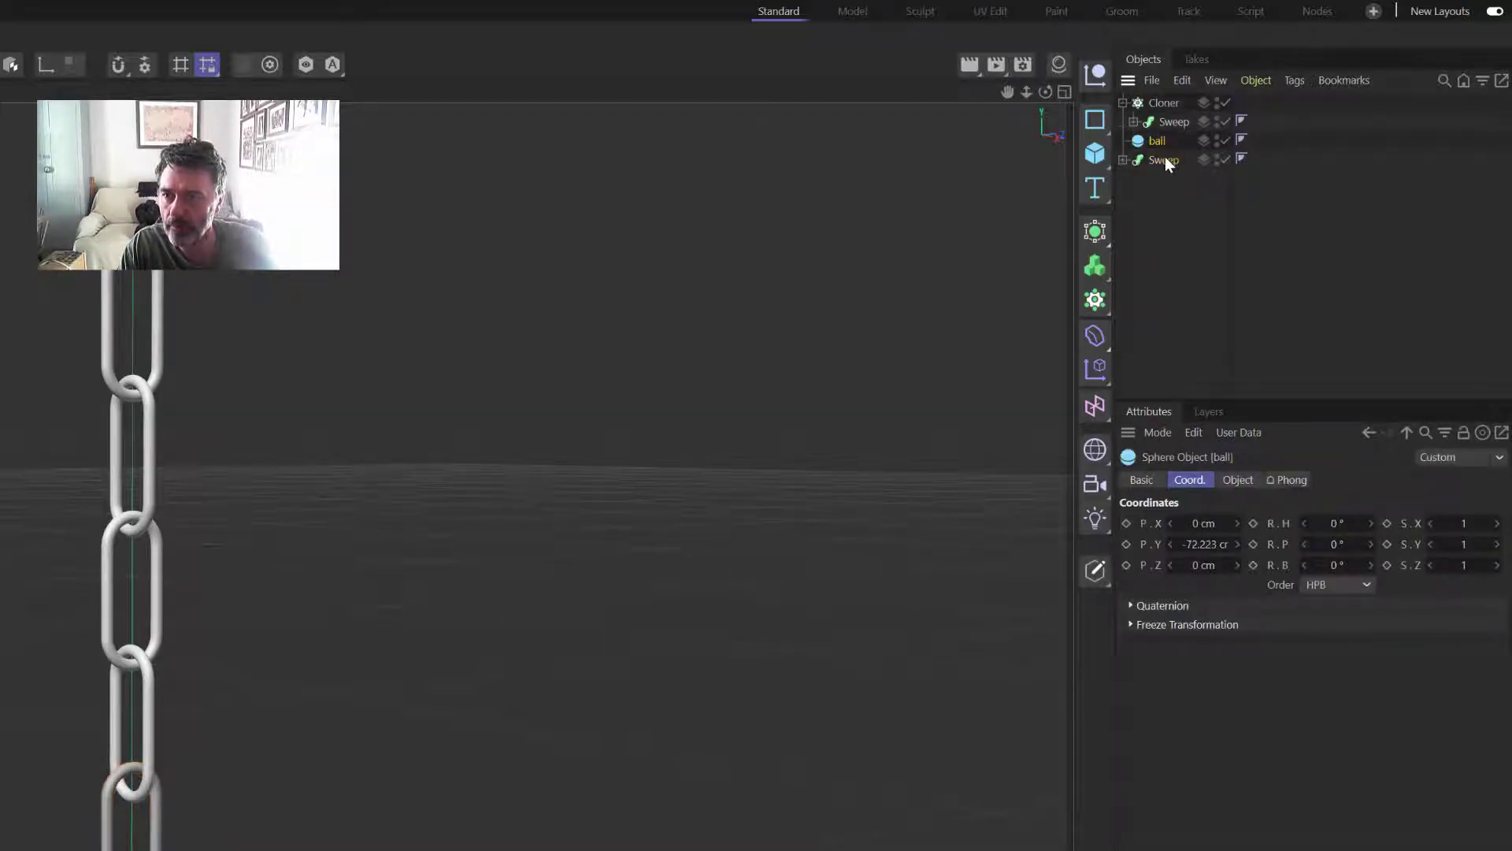
right_click(1158, 164)
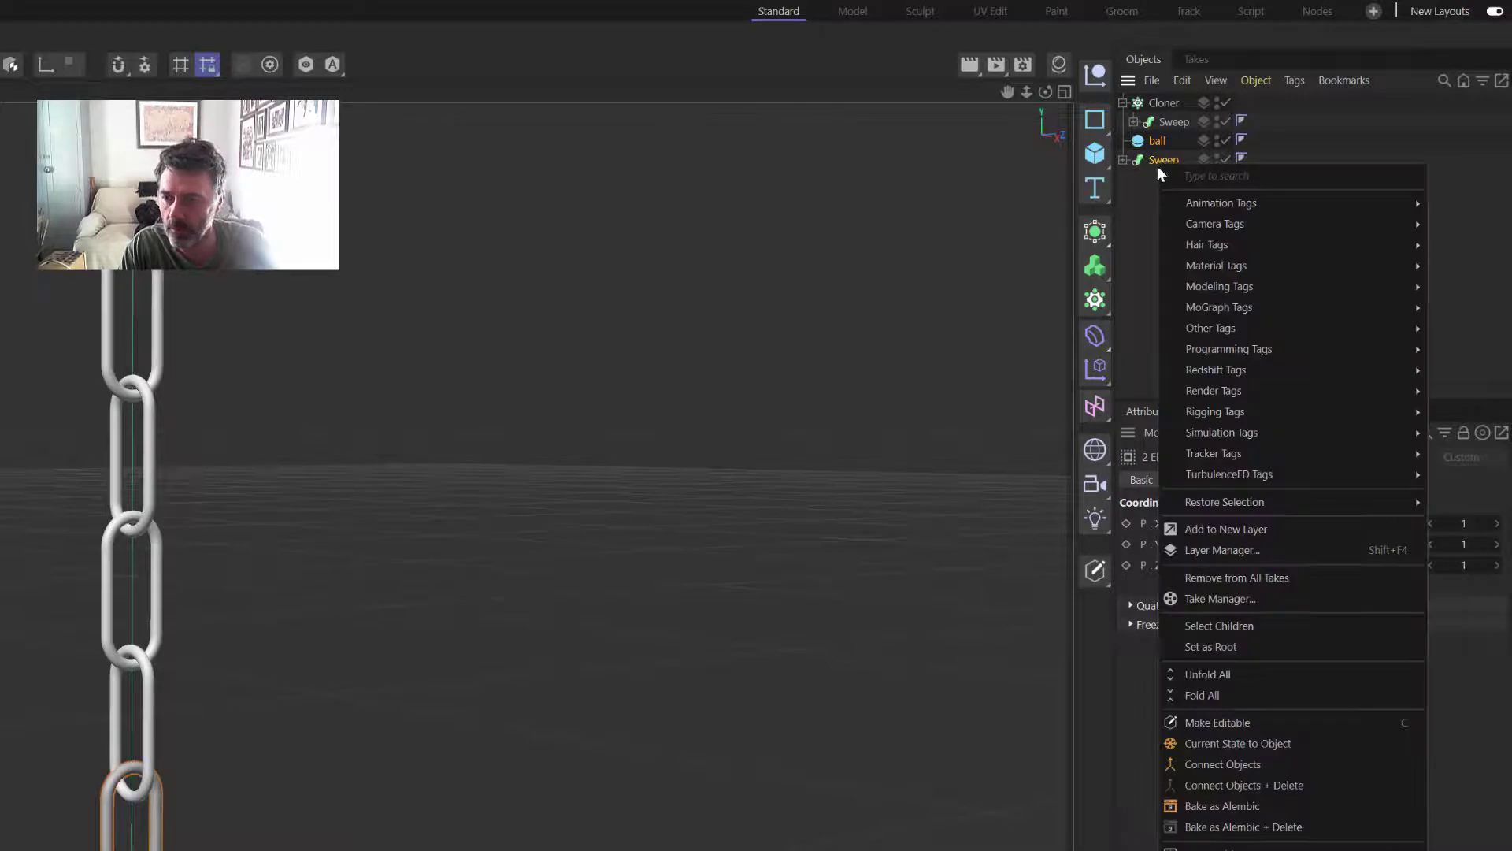
left_click(1239, 785)
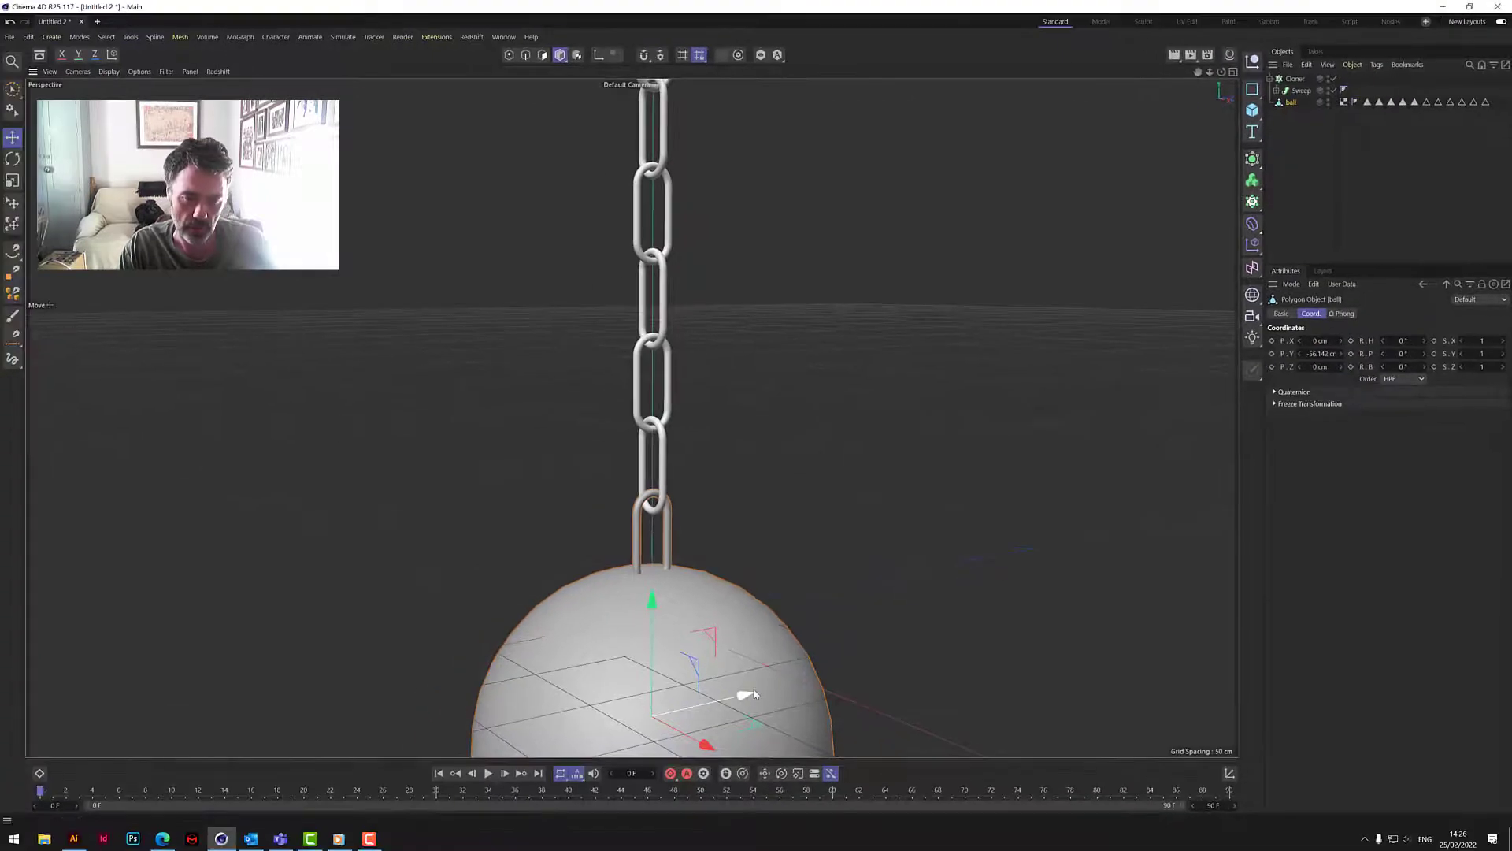
left_click_drag(736, 701, 911, 660)
key("ctrl+z")
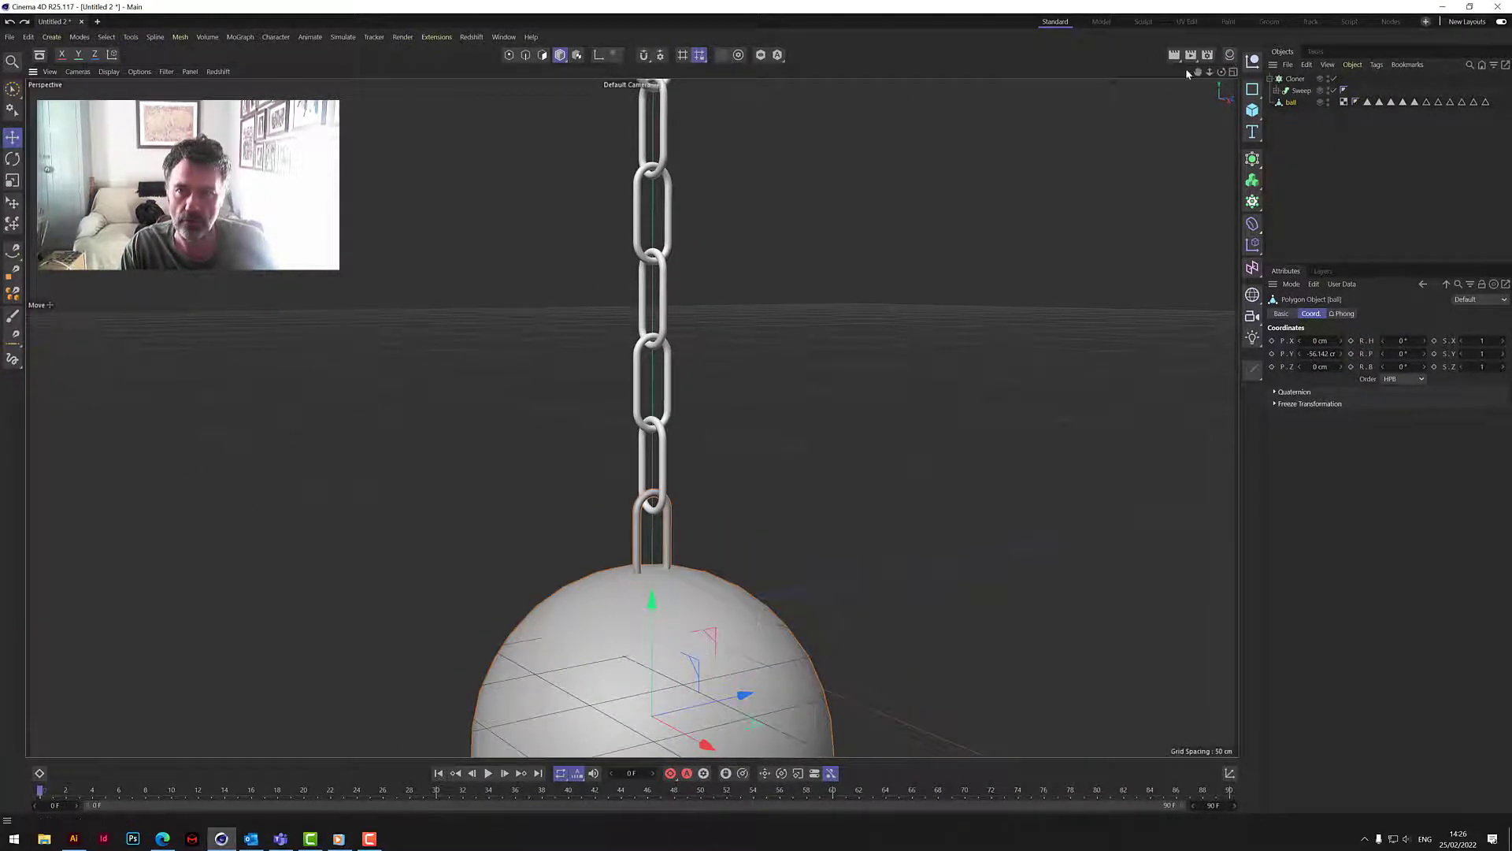
Step: Examine the merged ball's mesh with polygon lines displayed, and return the viewport to Gouraud Shading without lines
left_click_drag(1209, 71, 1102, 71)
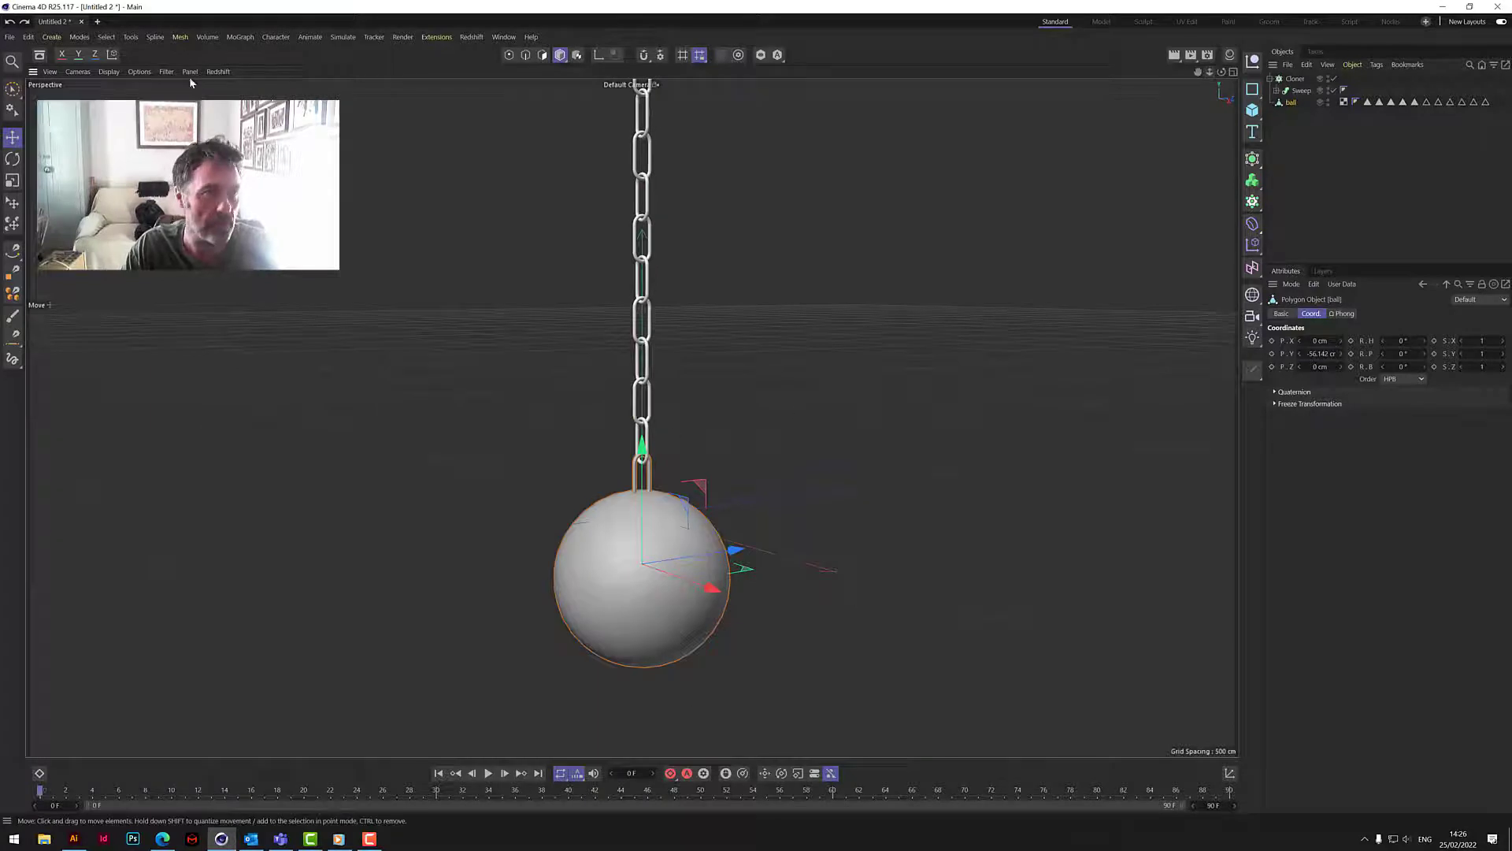
left_click(109, 71)
left_click(110, 90)
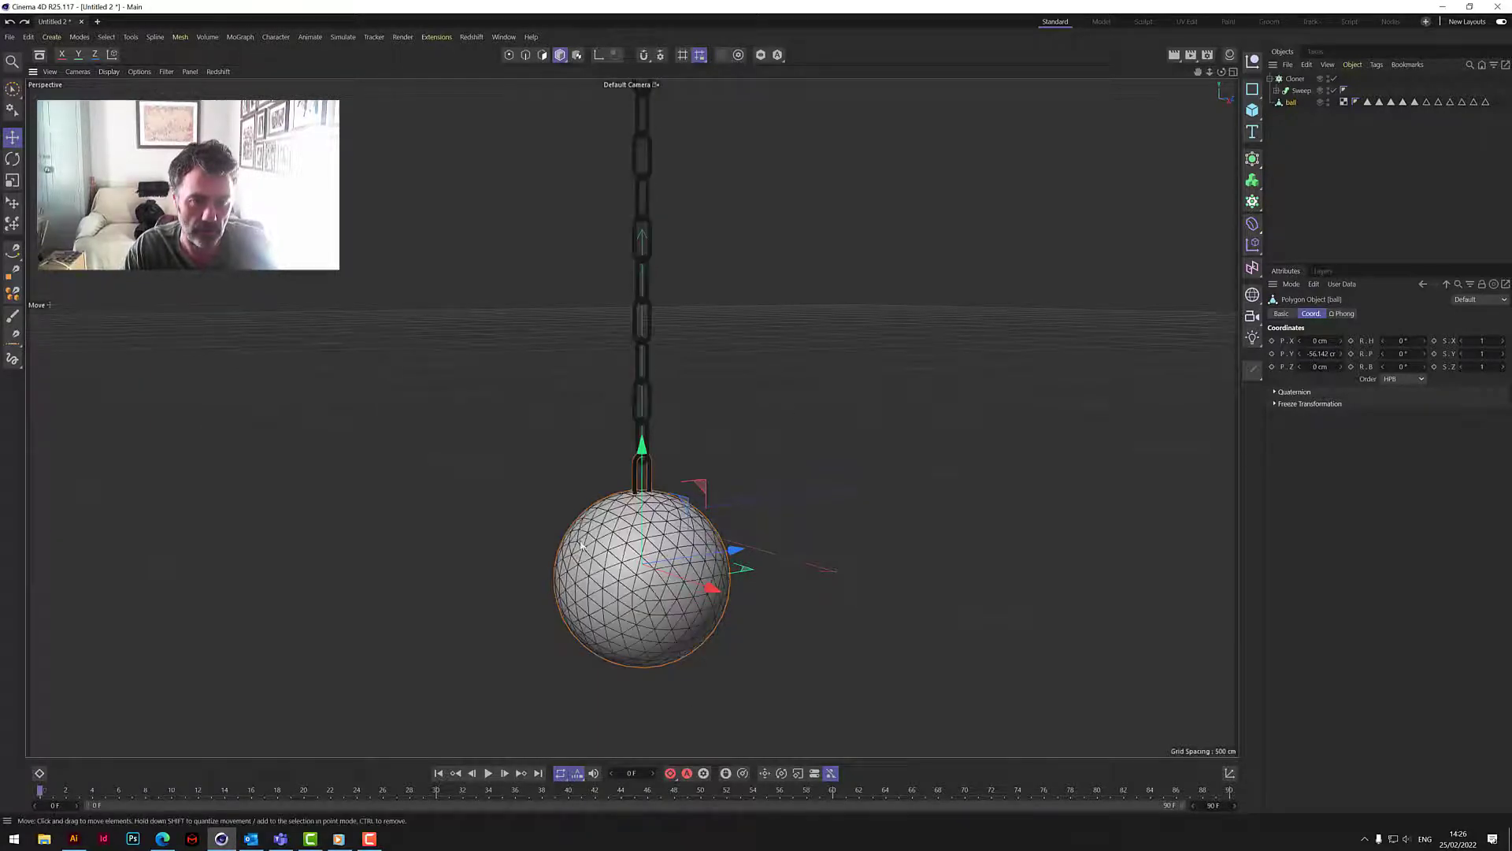
left_click(107, 71)
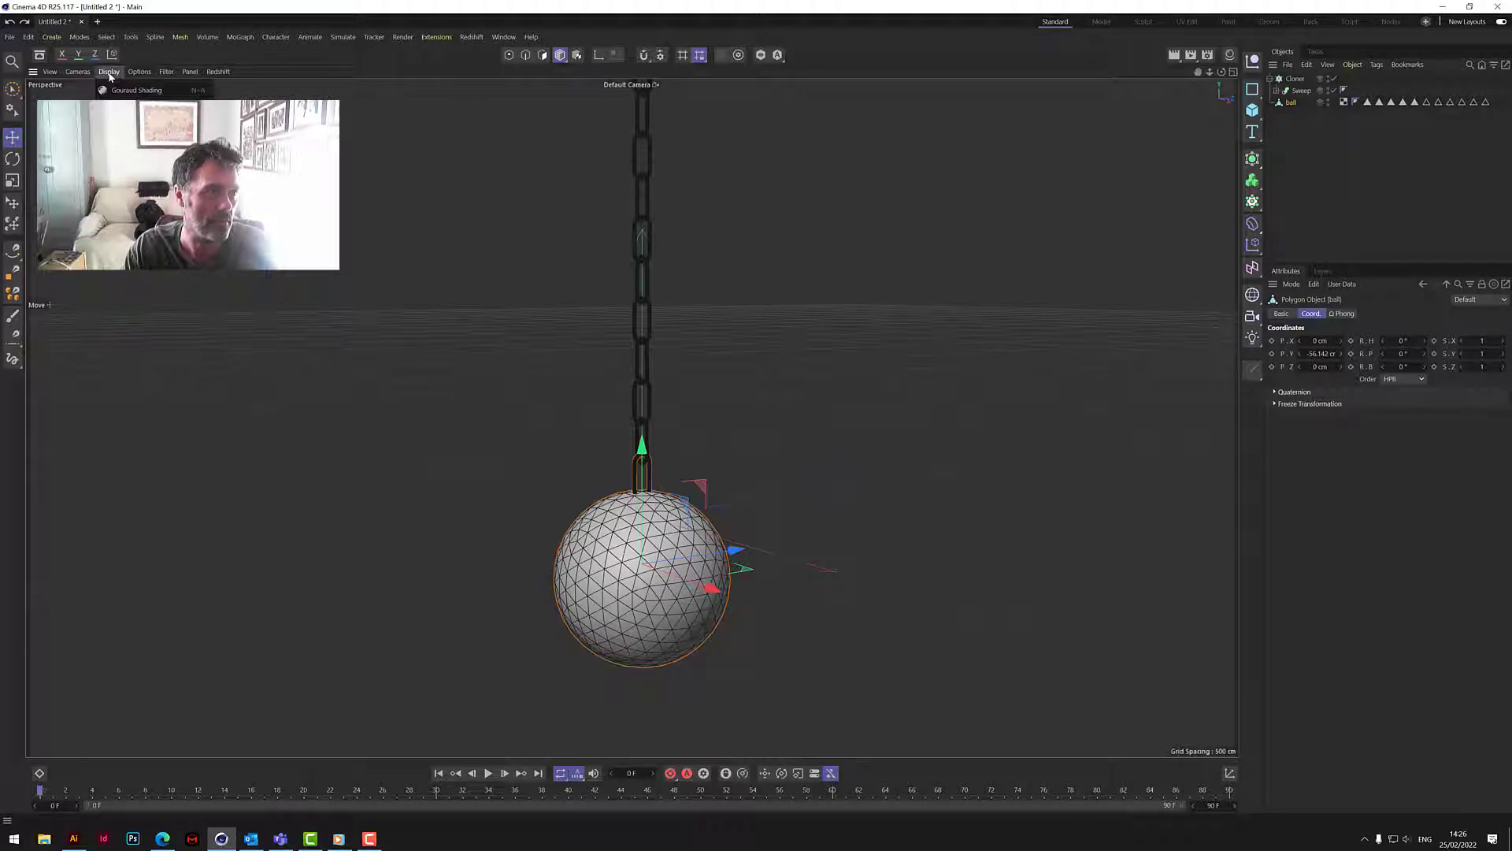
left_click(110, 81)
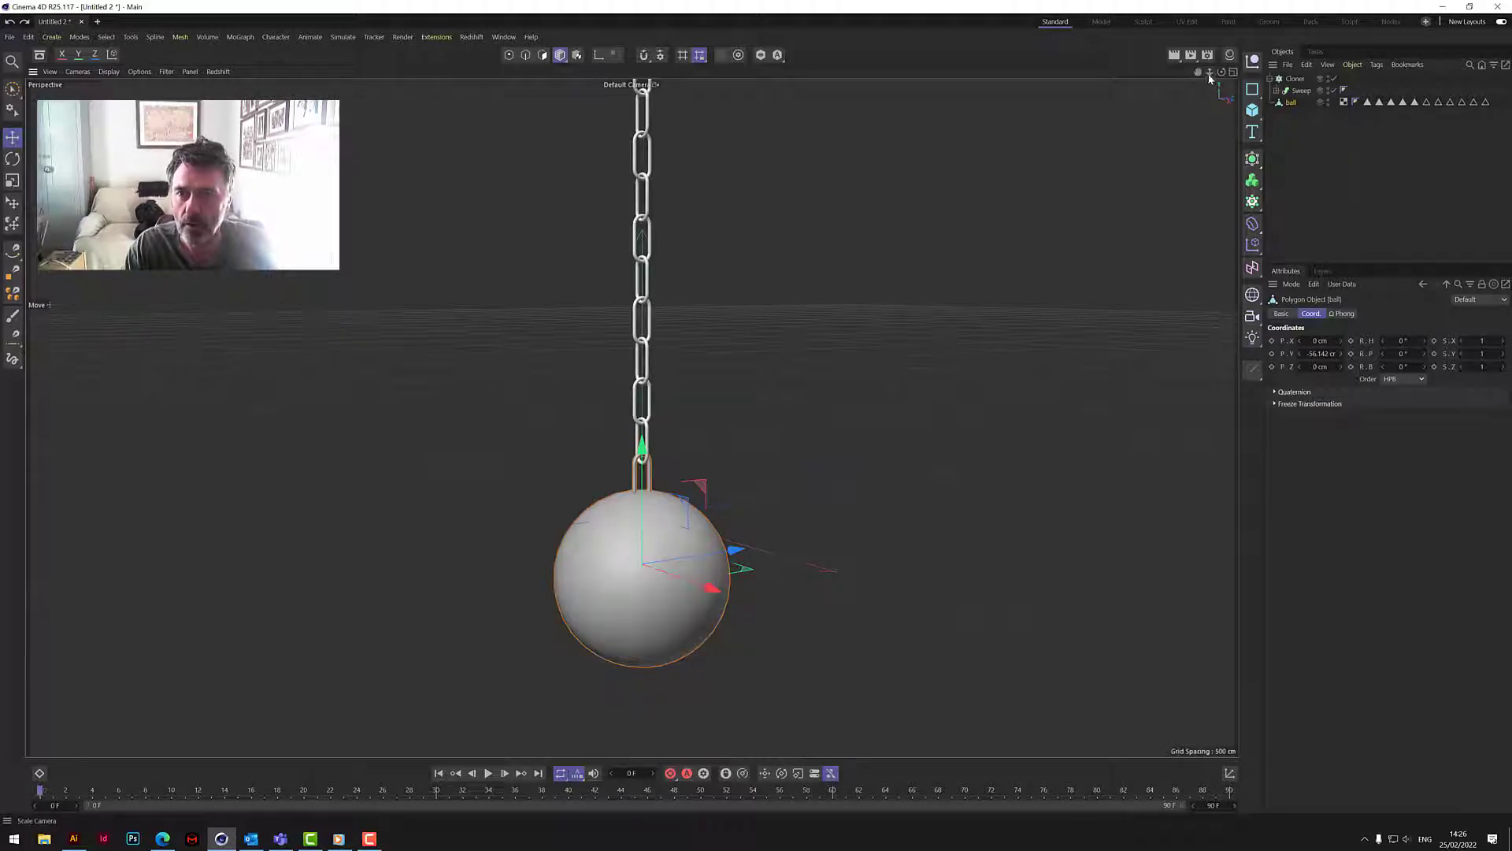
left_click_drag(1210, 72, 1218, 108)
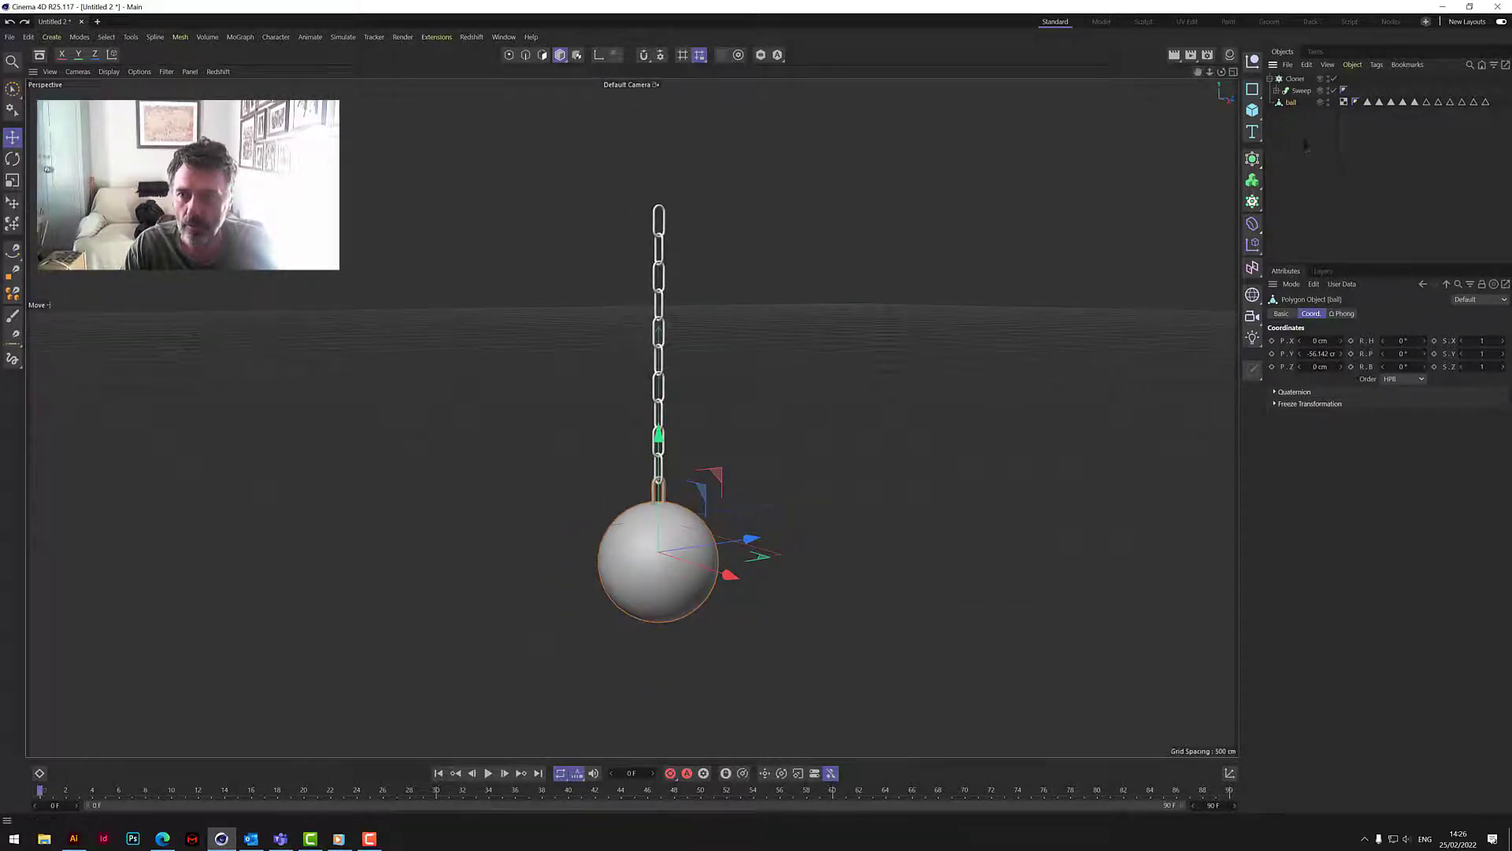
Step: Add a Torus with its orientation set to +Z and raise it along Y to the top end of the chain
left_click(1300, 144)
left_click(1252, 112)
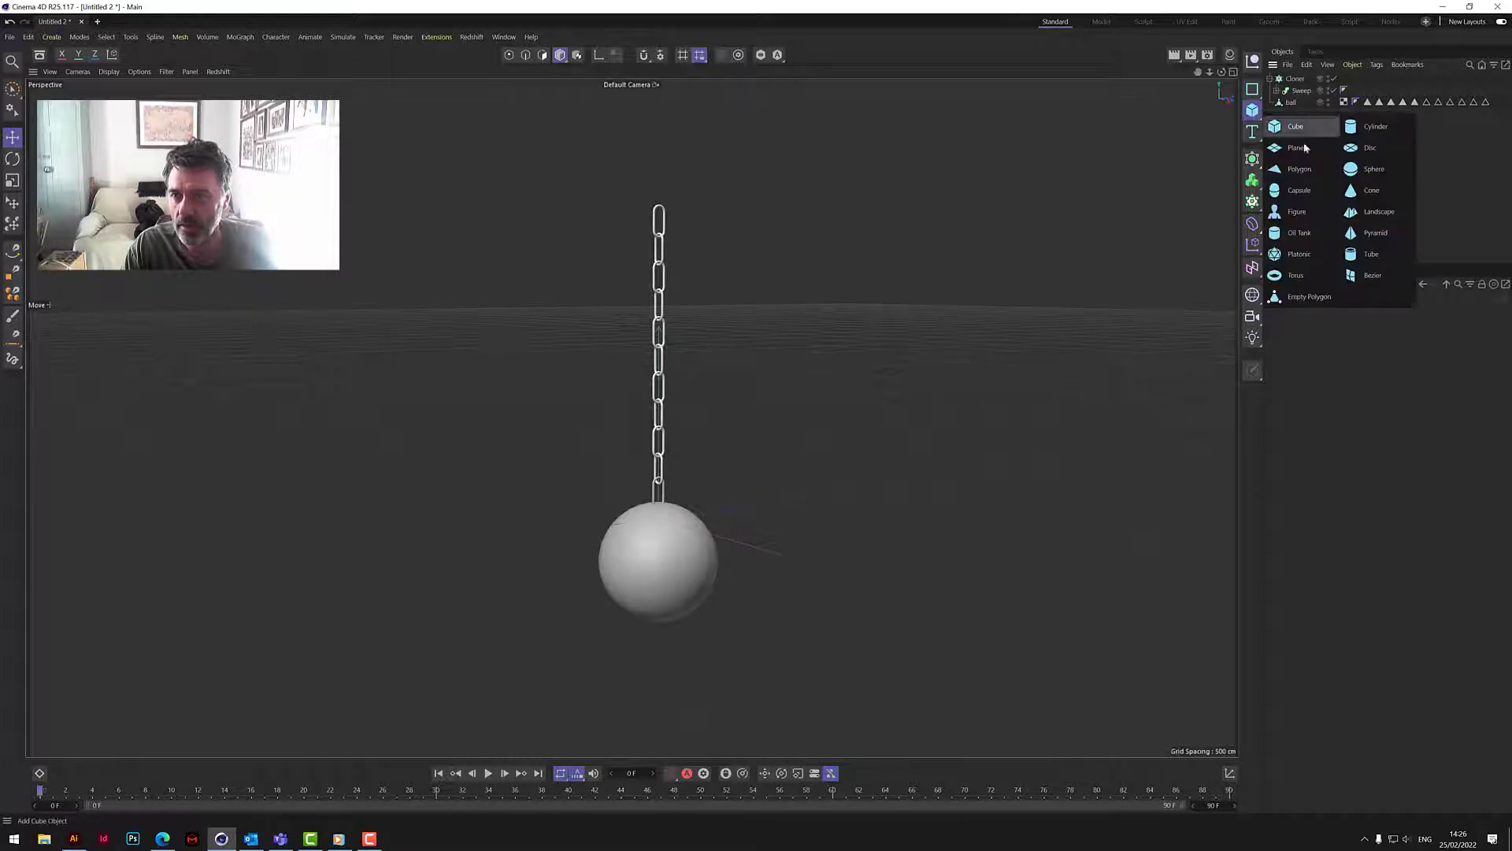
left_click(1294, 275)
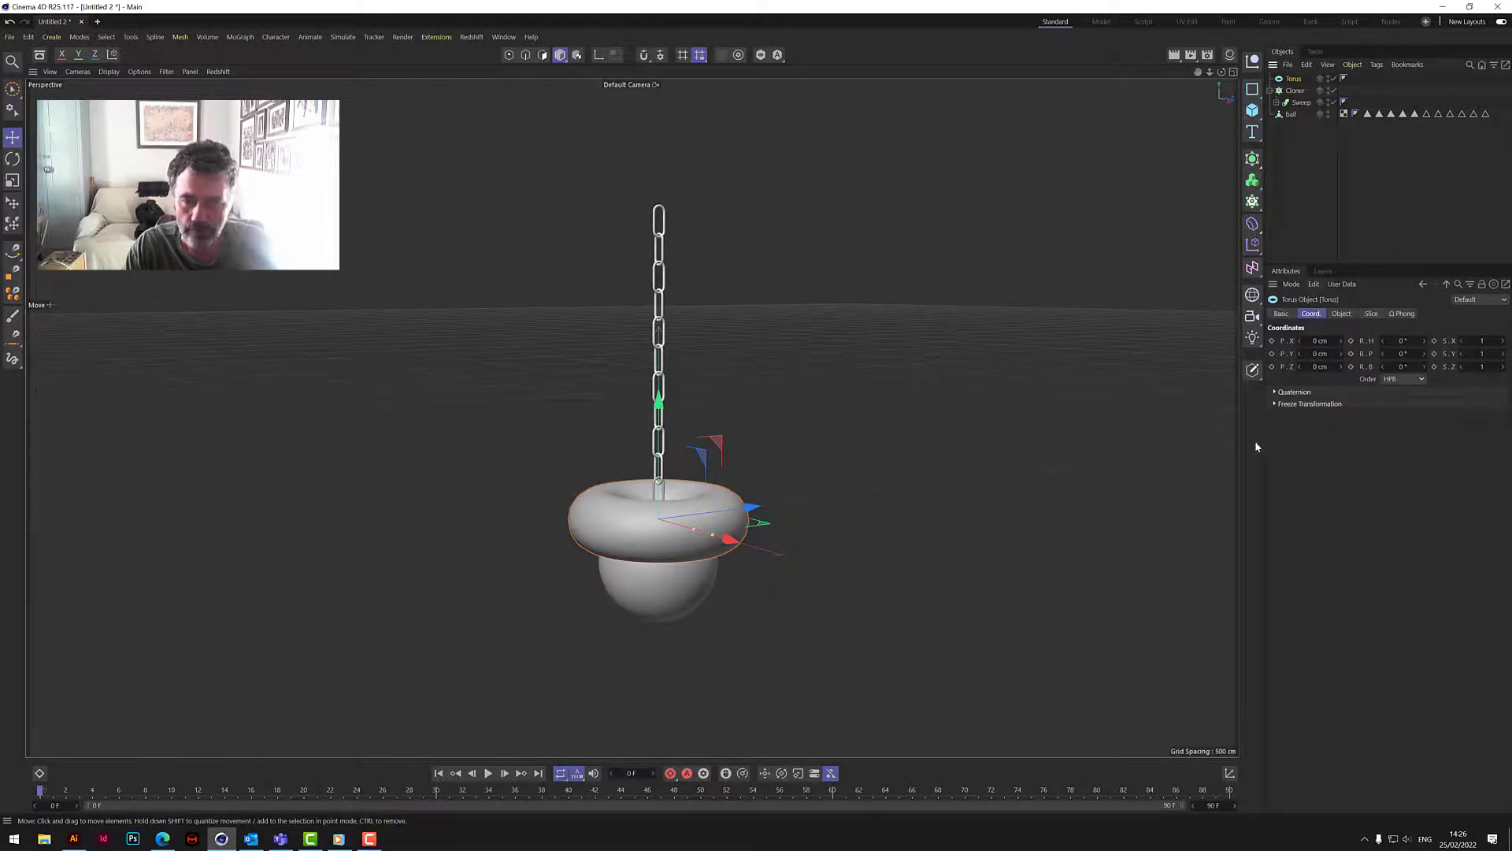
left_click(1342, 314)
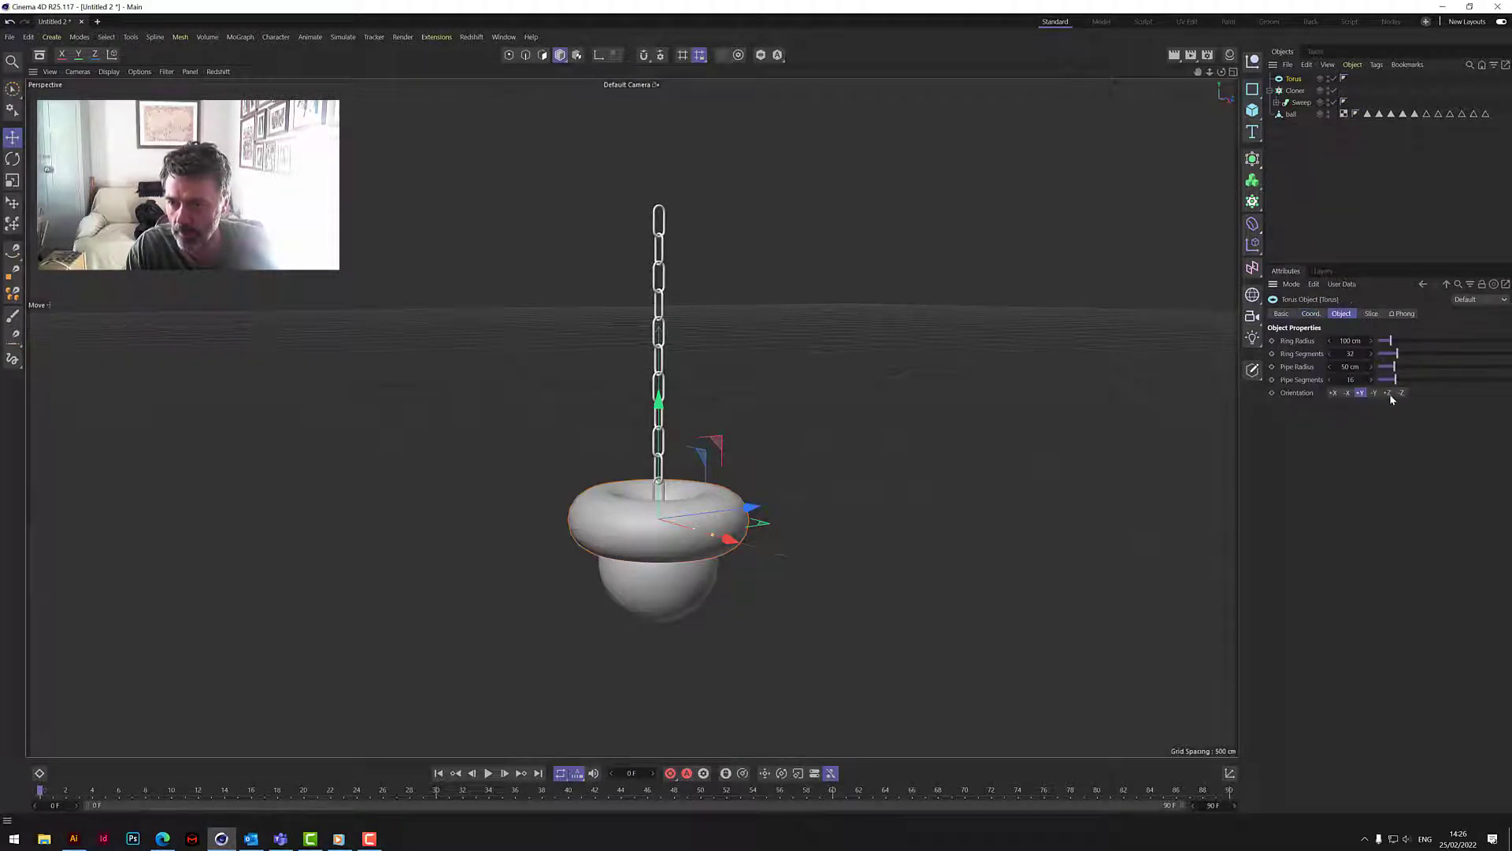
left_click(1388, 392)
left_click_drag(665, 398, 665, 87)
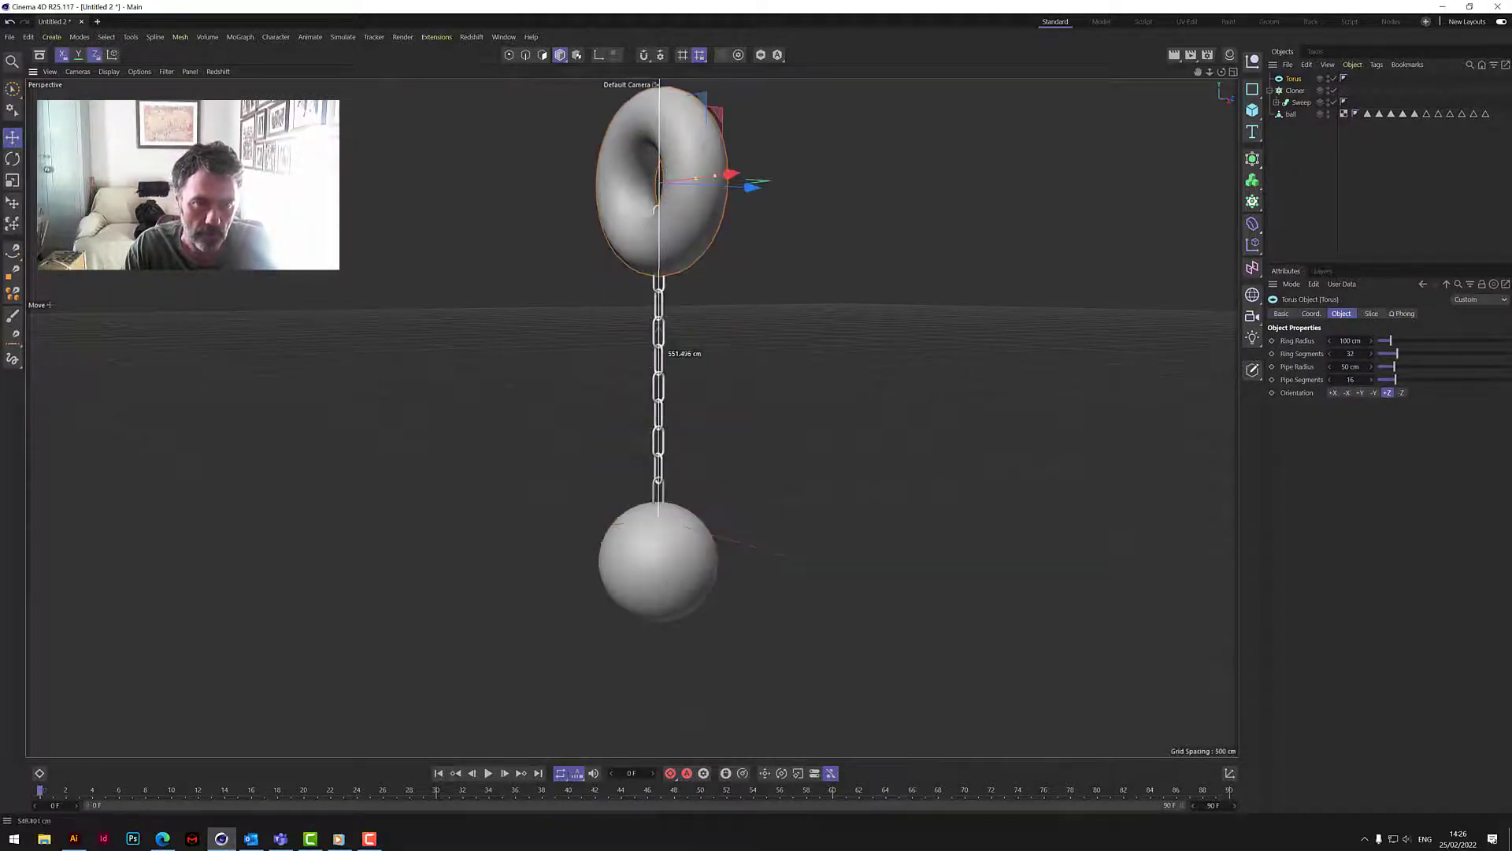
Step: Resize the Torus to a 43 cm ring radius and 4.755 cm pipe radius, and lower it slightly to interlock with the top chain link
left_click_drag(714, 176, 713, 175)
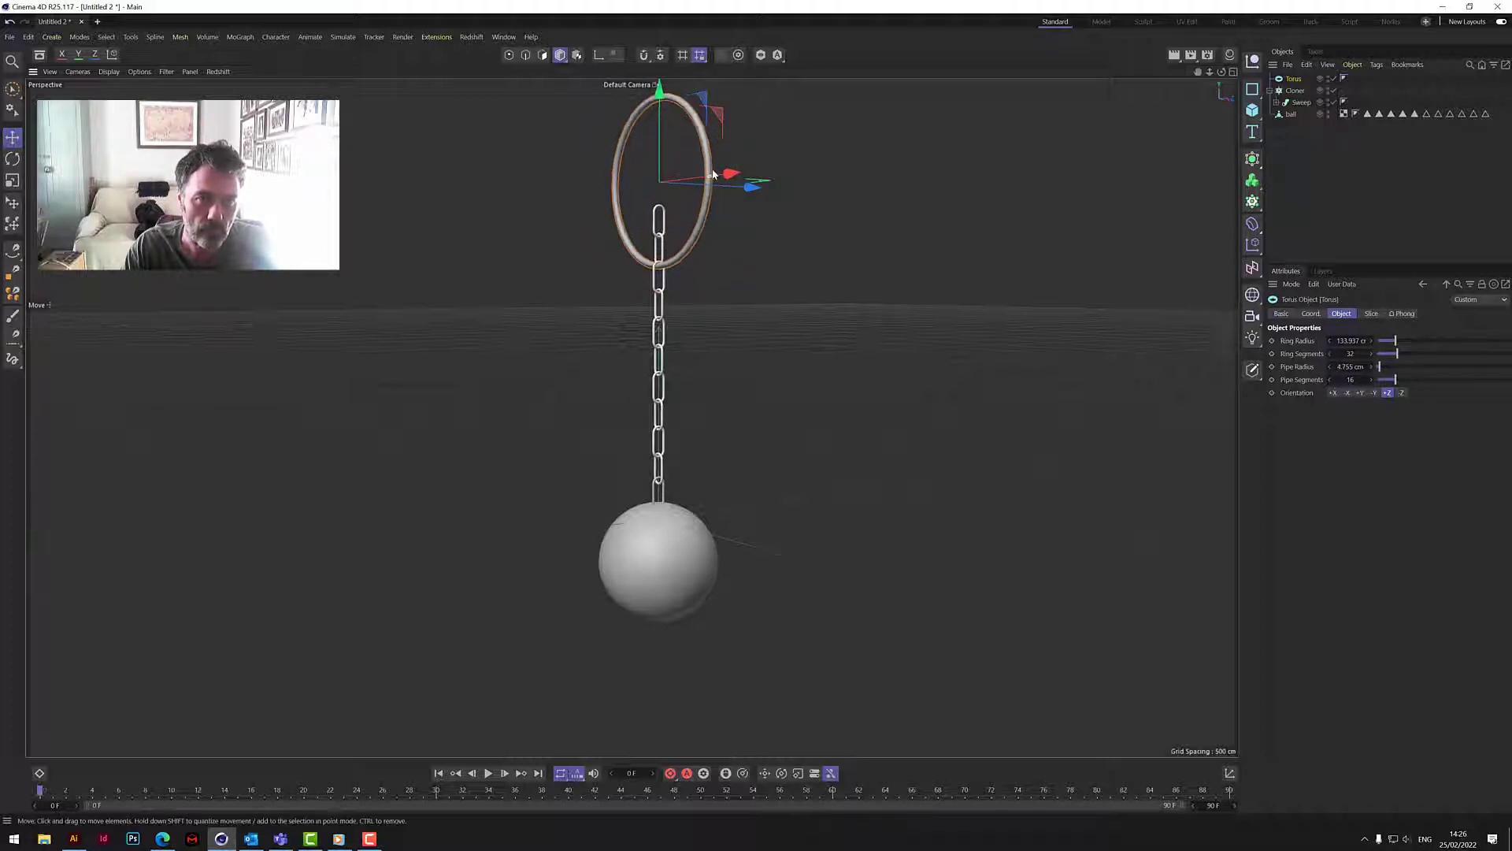
left_click_drag(1393, 344, 1382, 337)
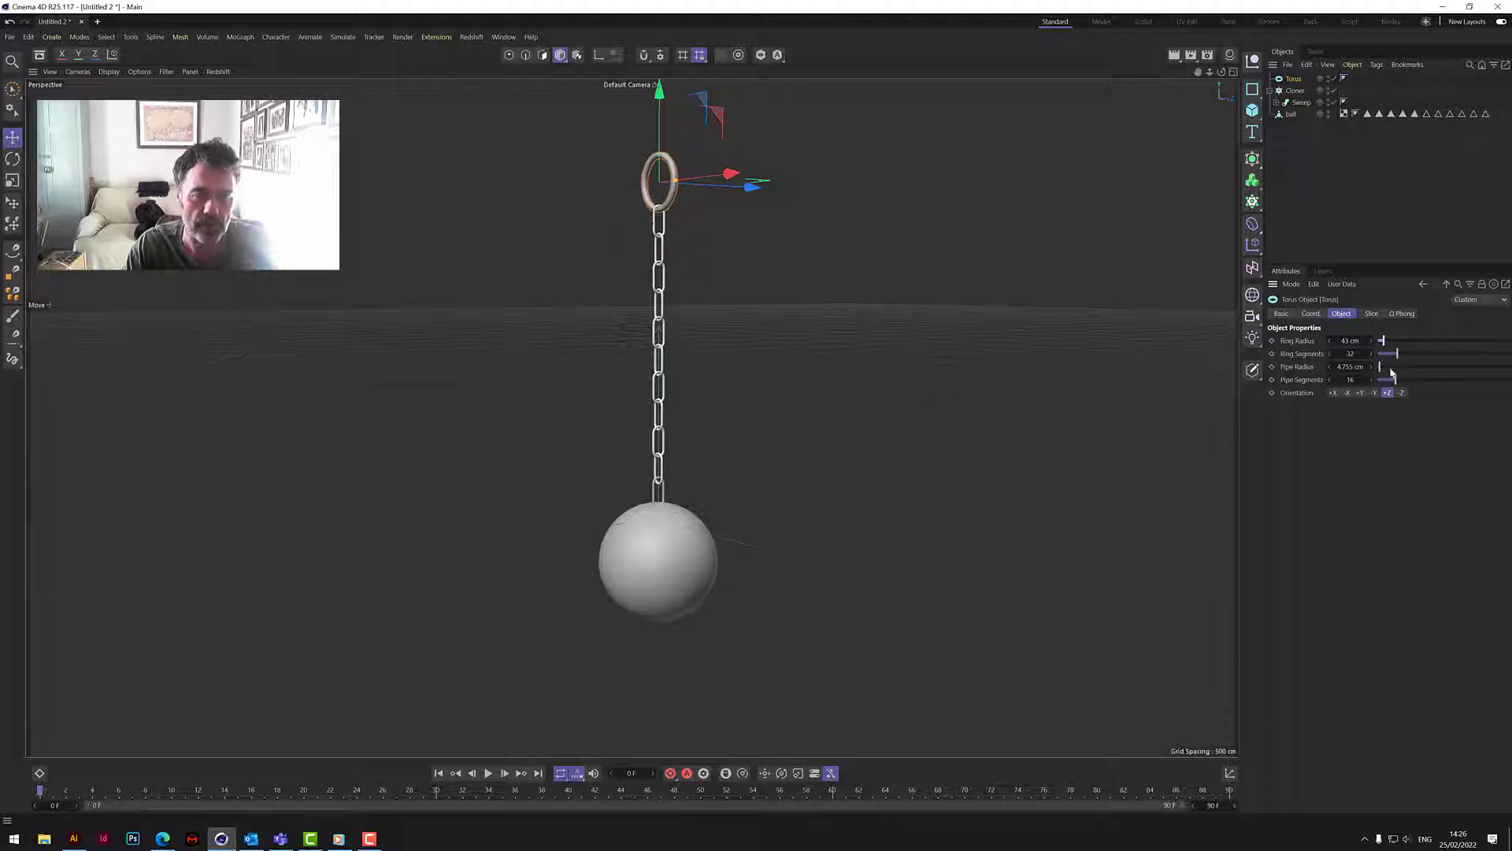
left_click_drag(660, 91, 661, 95)
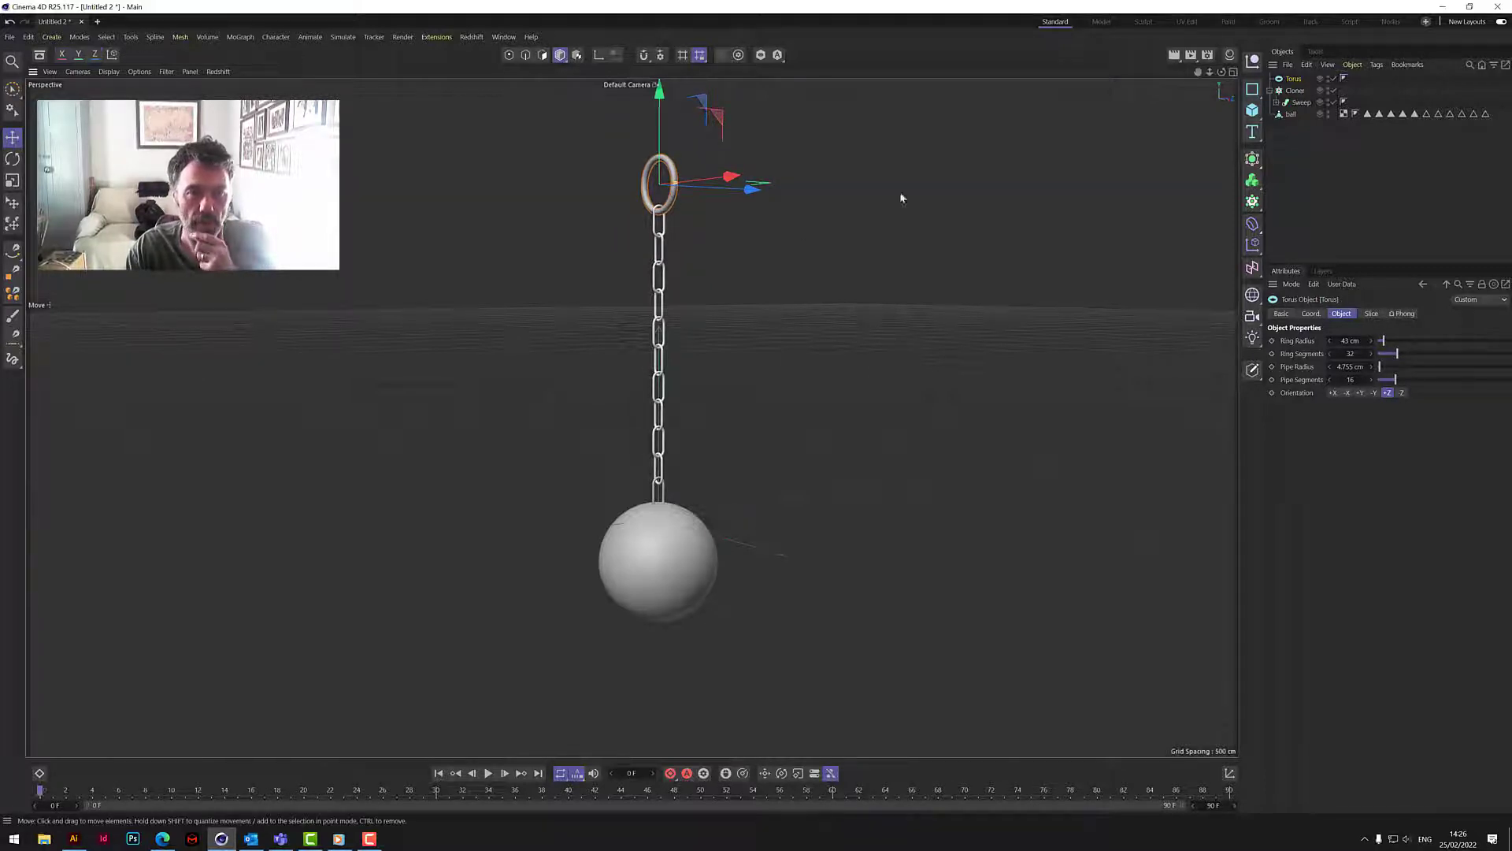
left_click(969, 233)
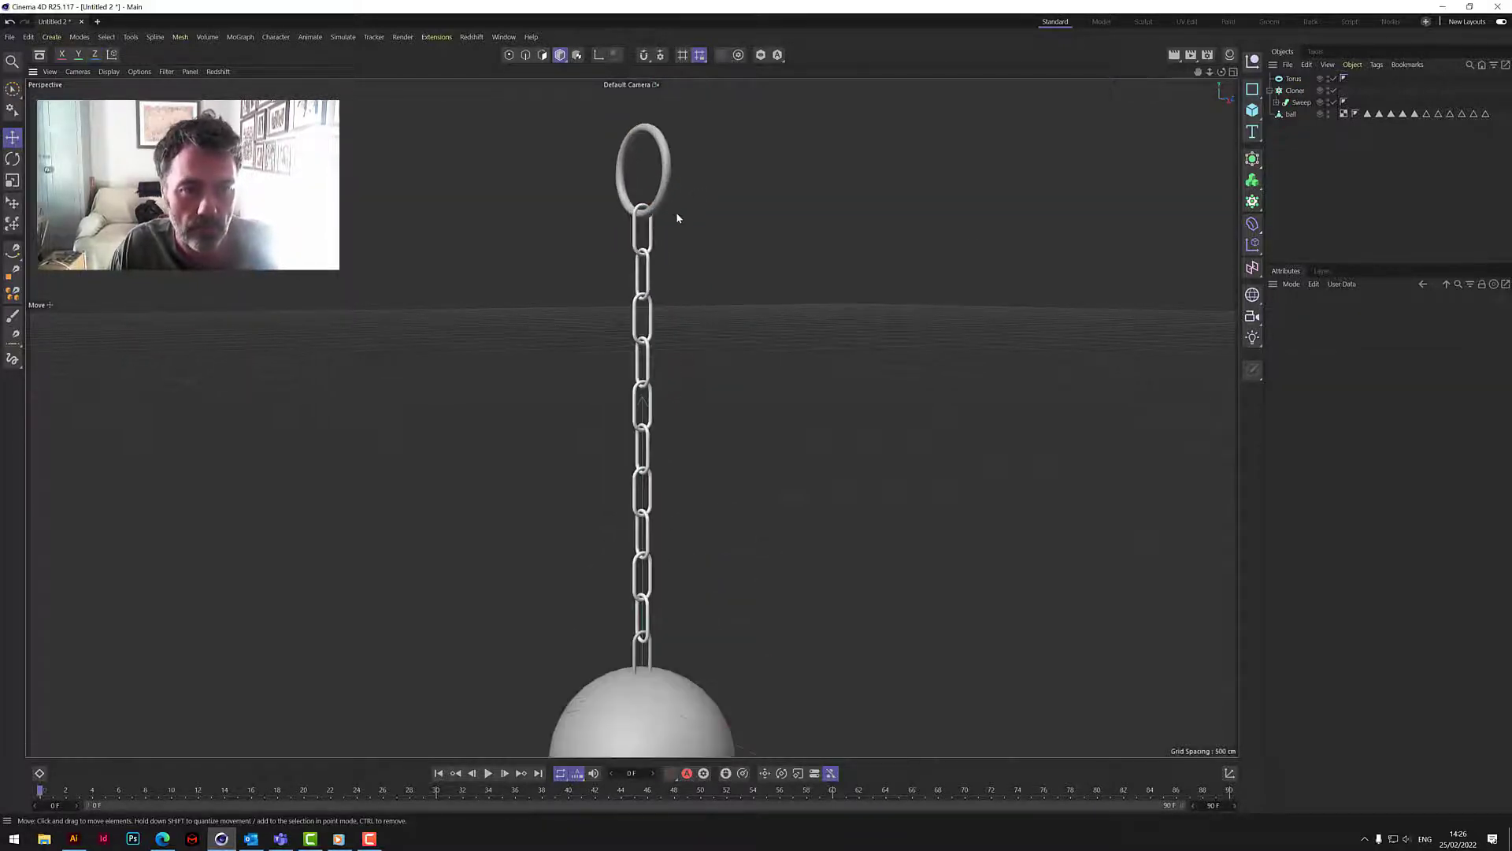
scroll(691, 246, "up", 10)
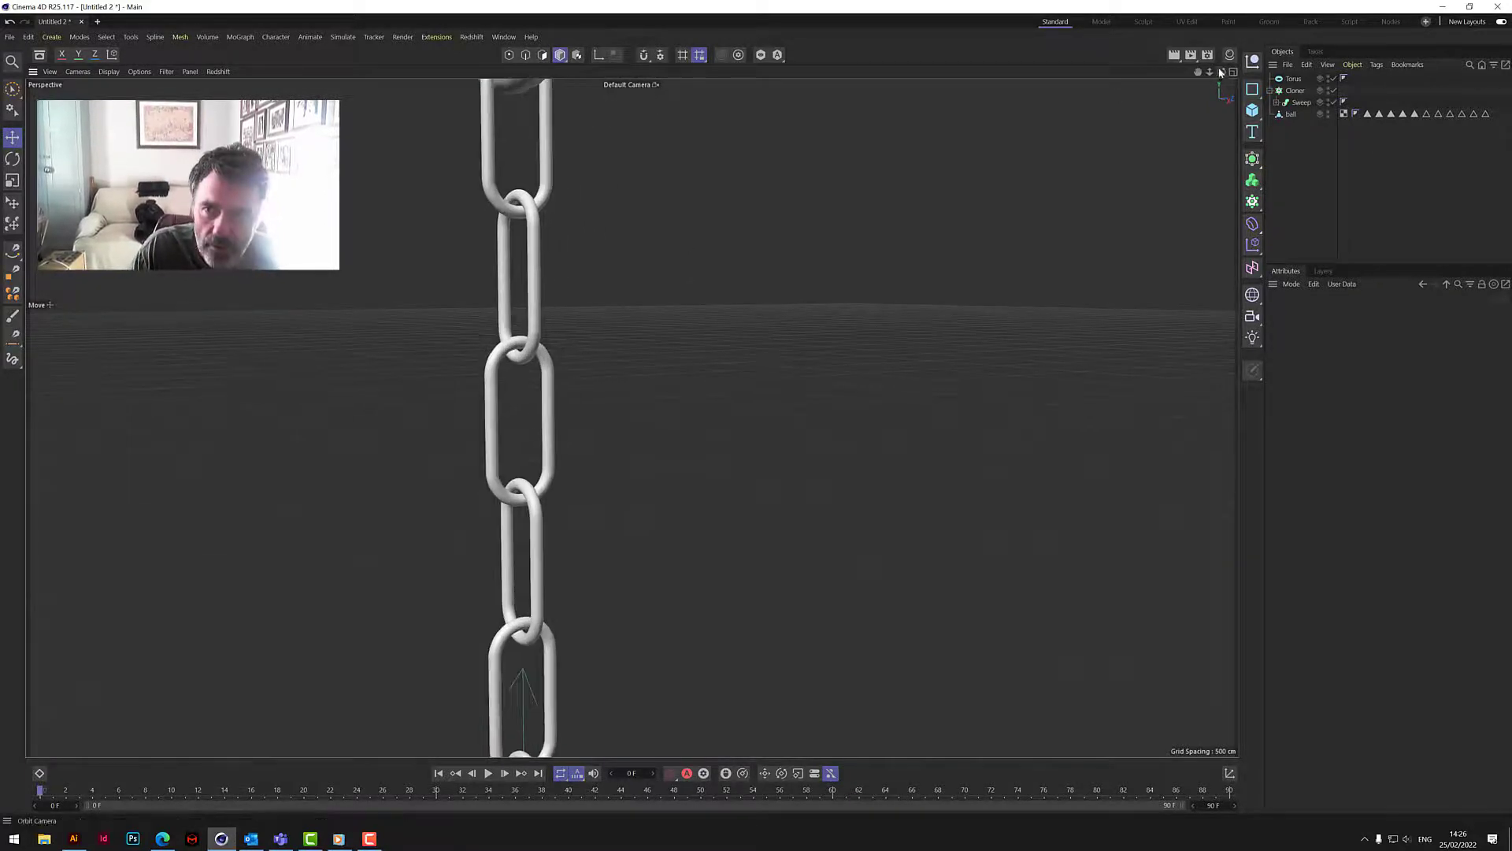
left_click_drag(687, 261, 632, 416, "alt")
right_click_drag(631, 417, 632, 417, "alt")
middle_click_drag(631, 416, 632, 417, "alt")
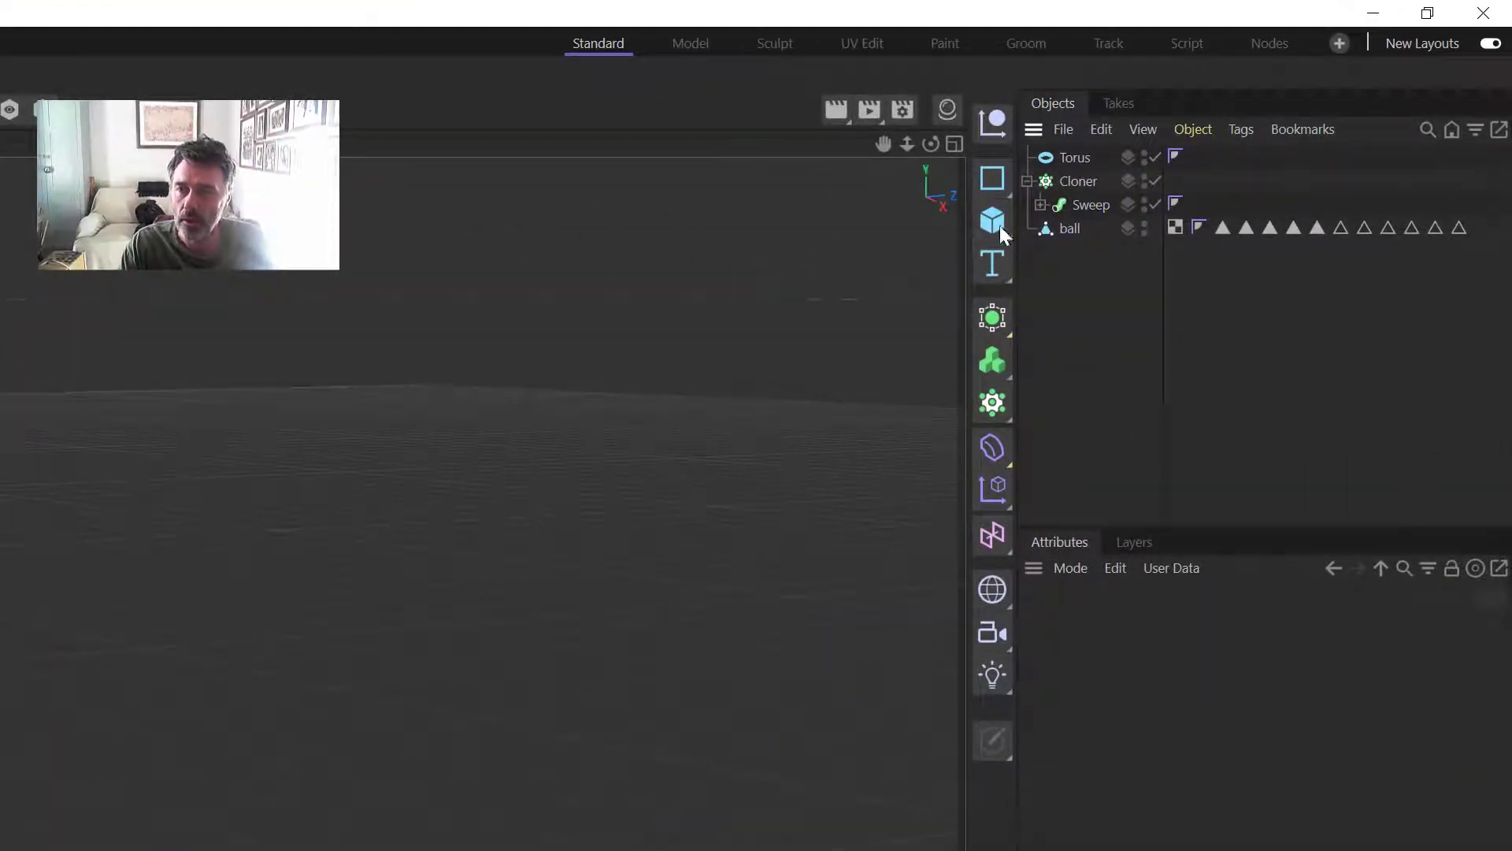
Step: Give the Torus a Collider Body simulation tag
right_click(1083, 155)
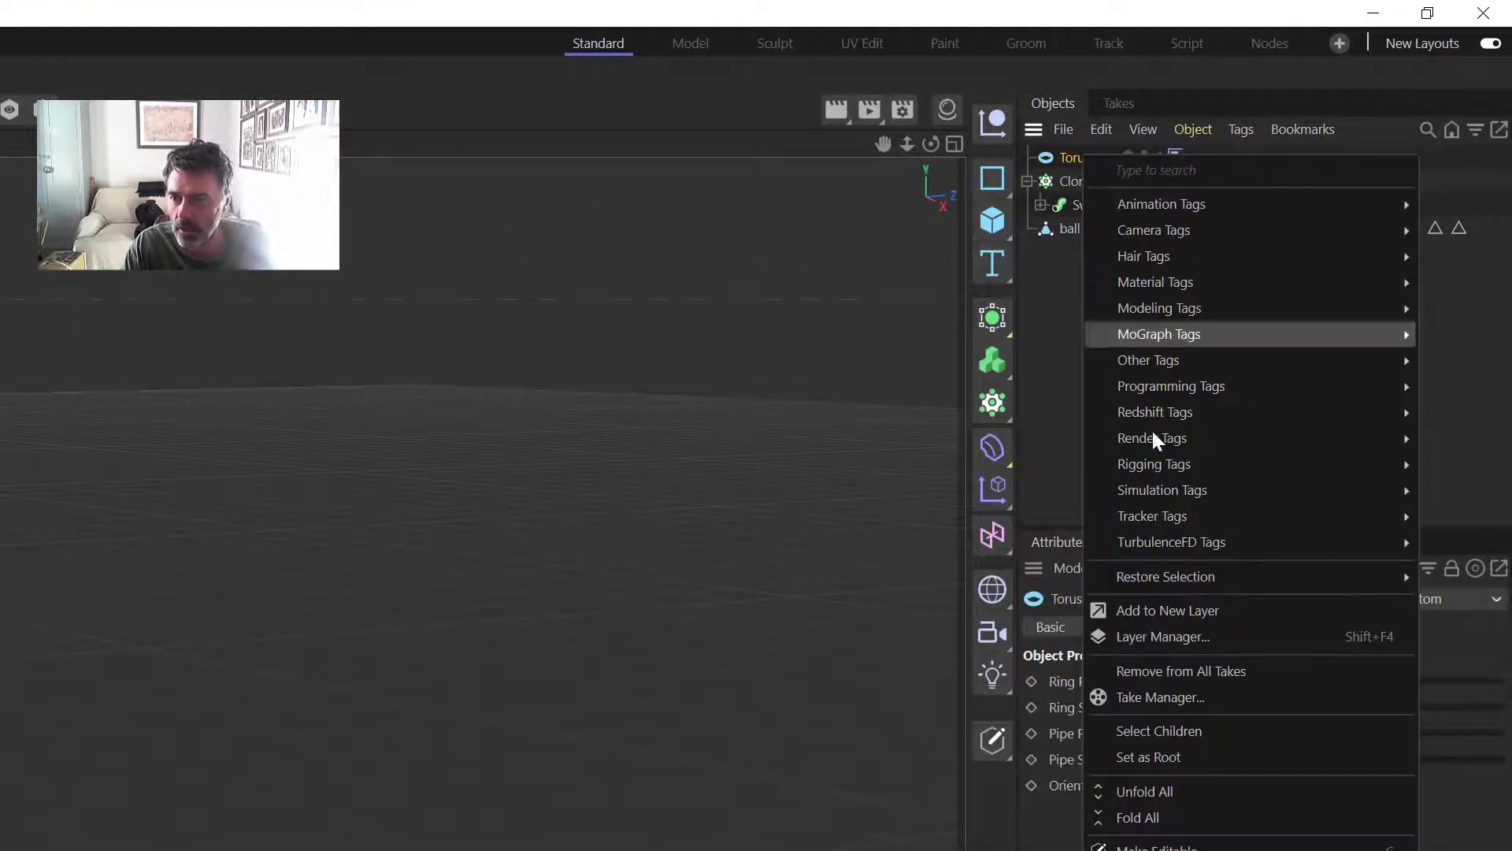
mouse_move(1172, 487)
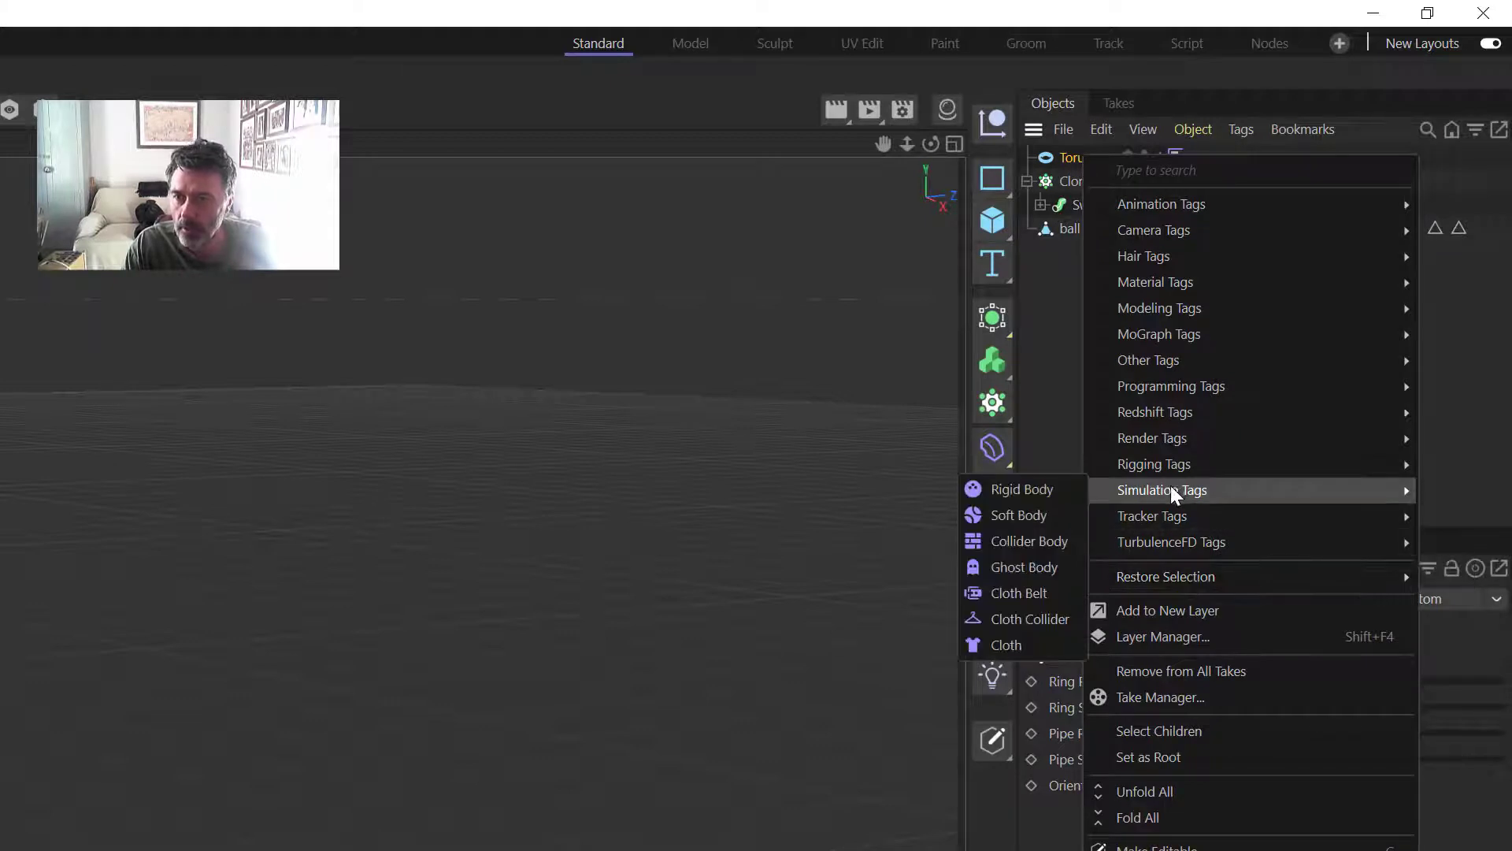
left_click(1041, 540)
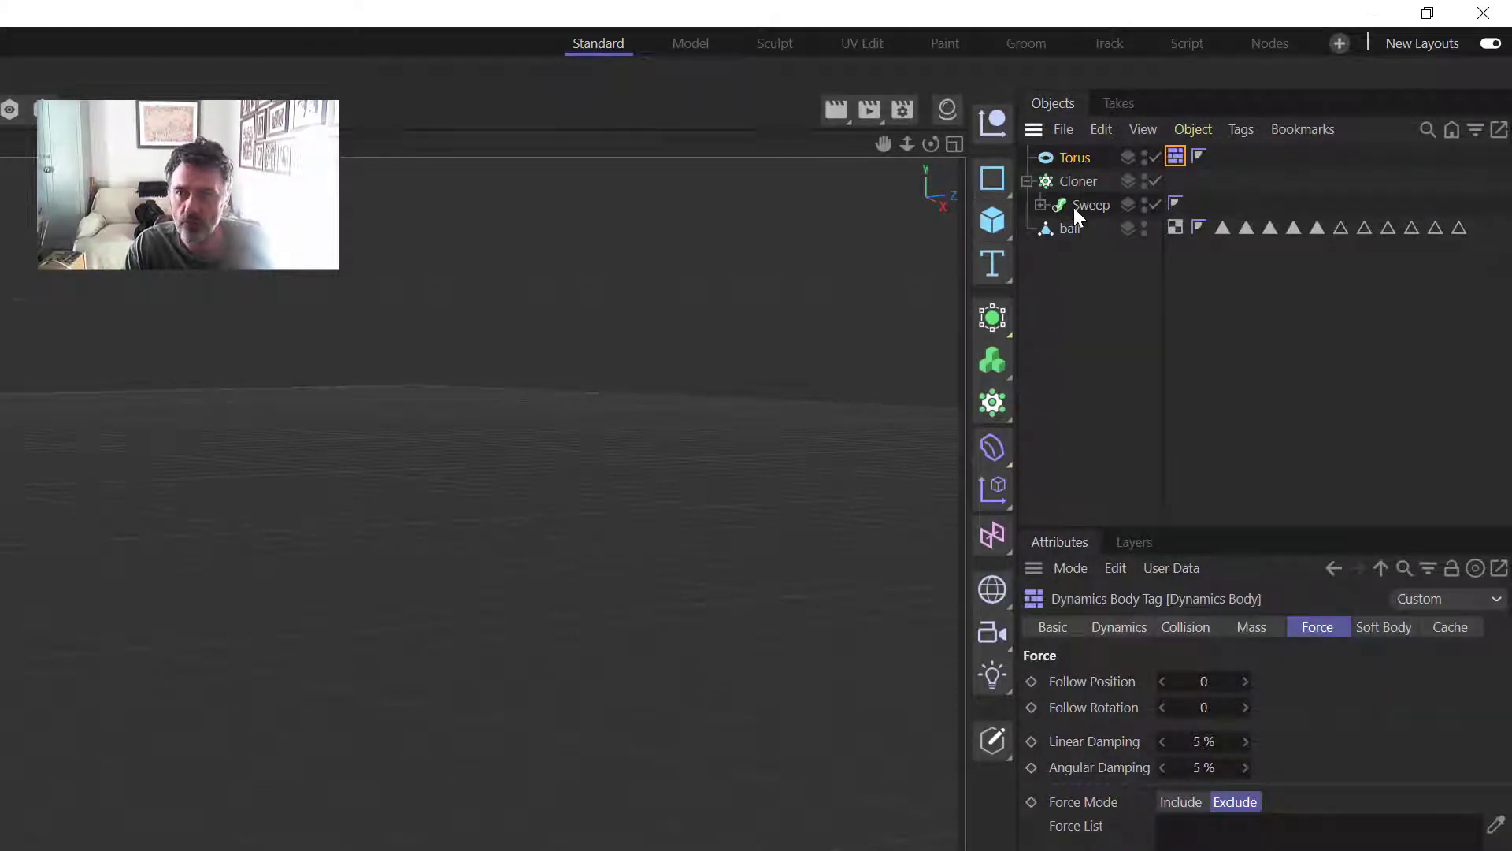
Step: Give the Cloner a Rigid Body simulation tag
left_click(1086, 178)
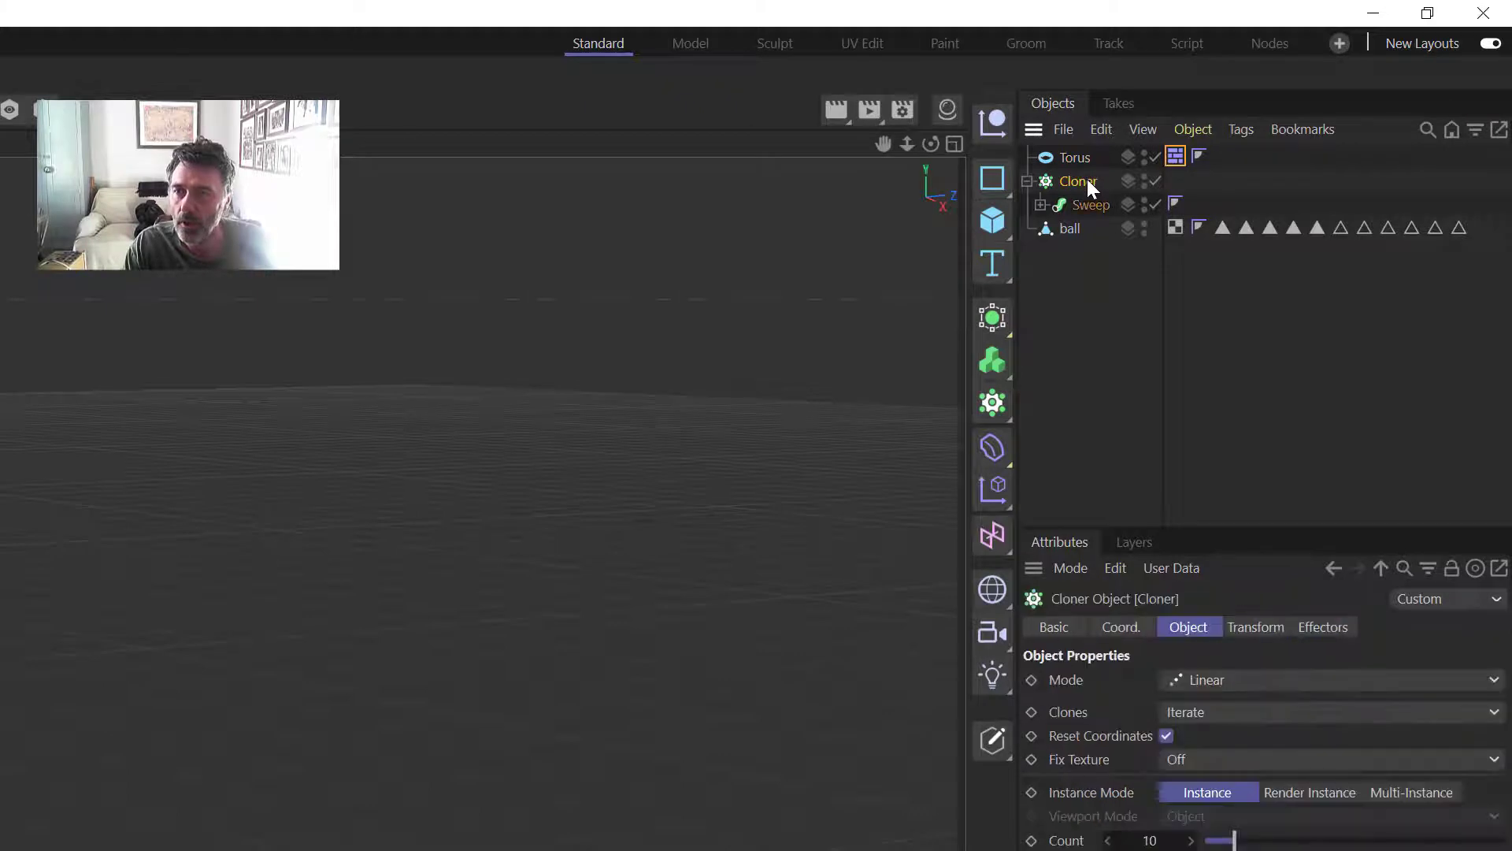
right_click(1087, 178)
mouse_move(1170, 514)
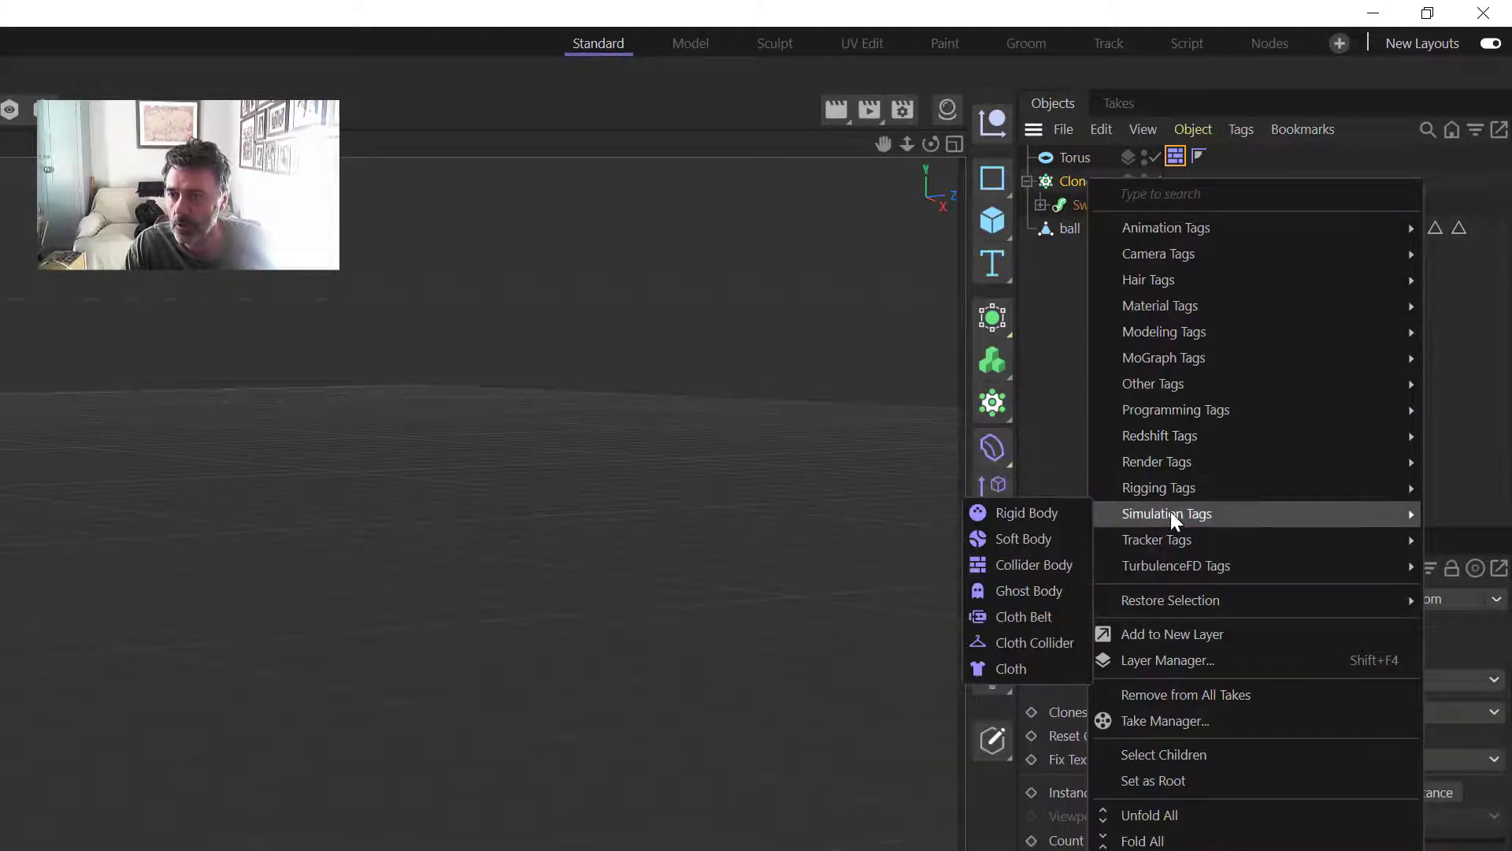
left_click(1056, 516)
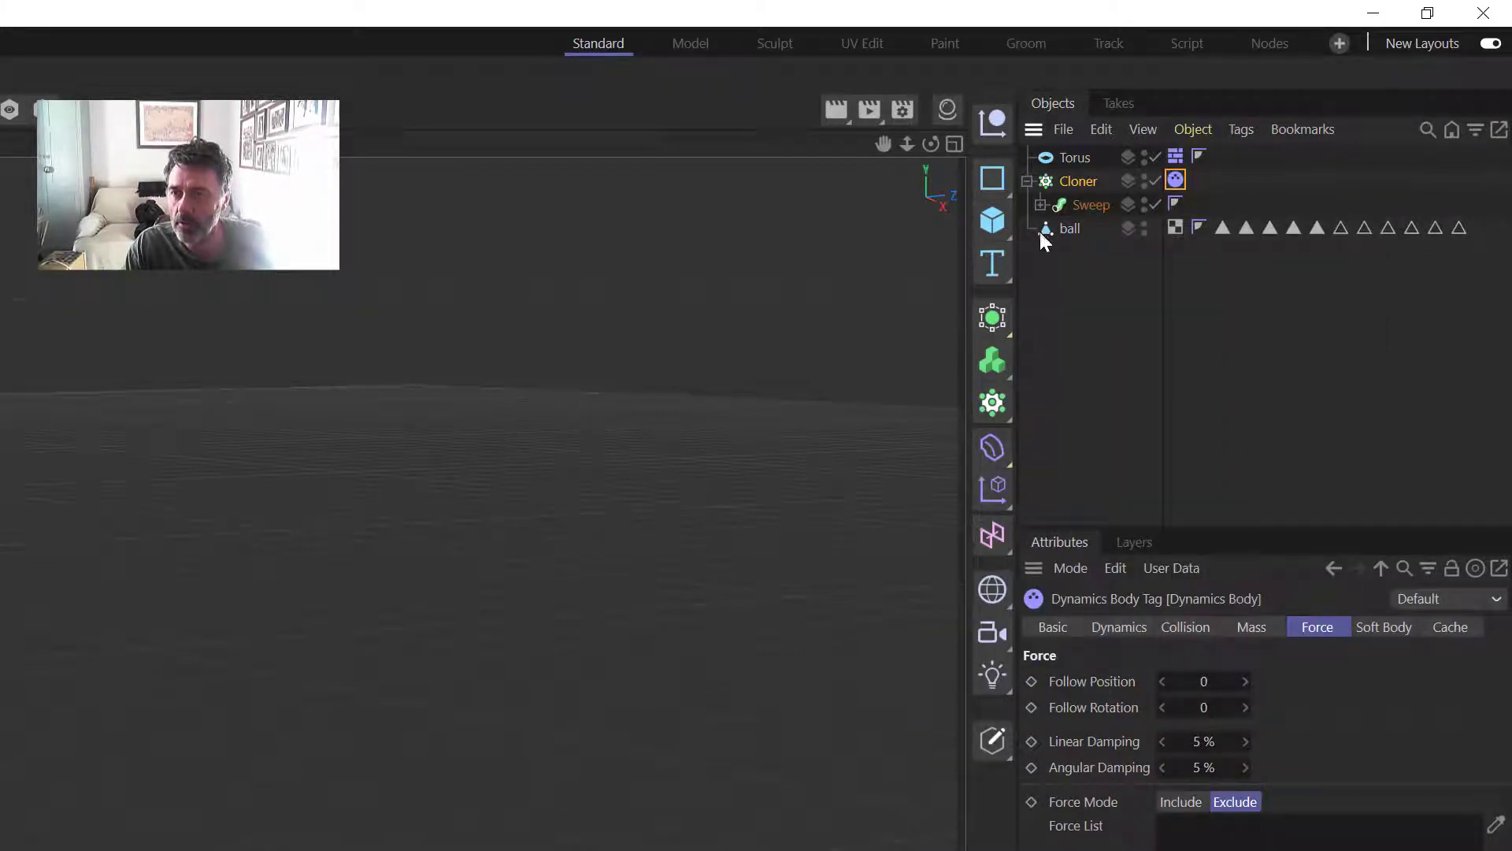
Step: Collapse the Cloner's hierarchy and rename the Cloner to "chain"
left_click(1025, 181)
double_click(1085, 184)
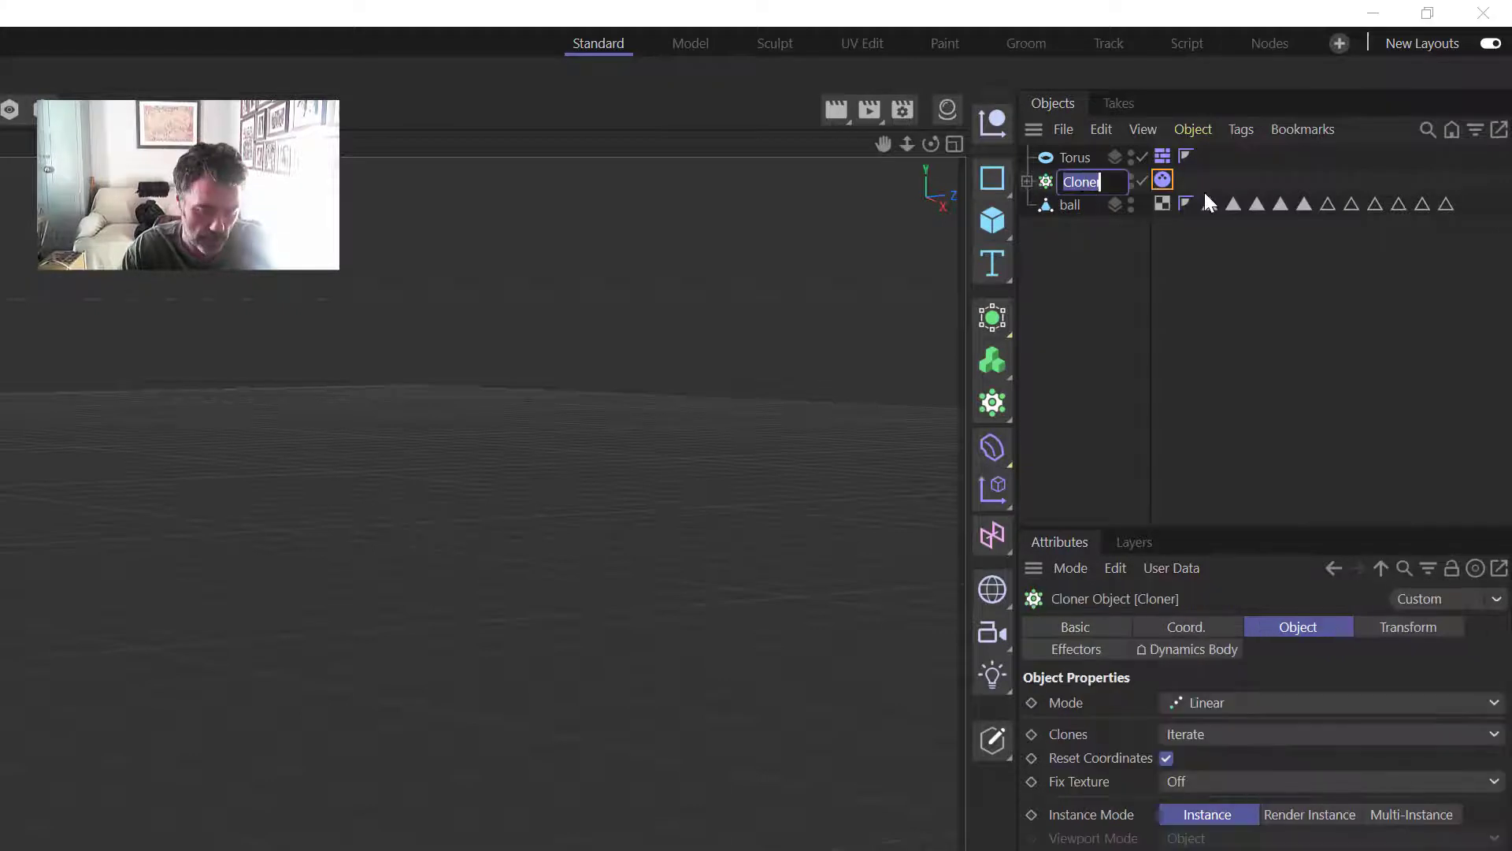
type("chain")
key("Return")
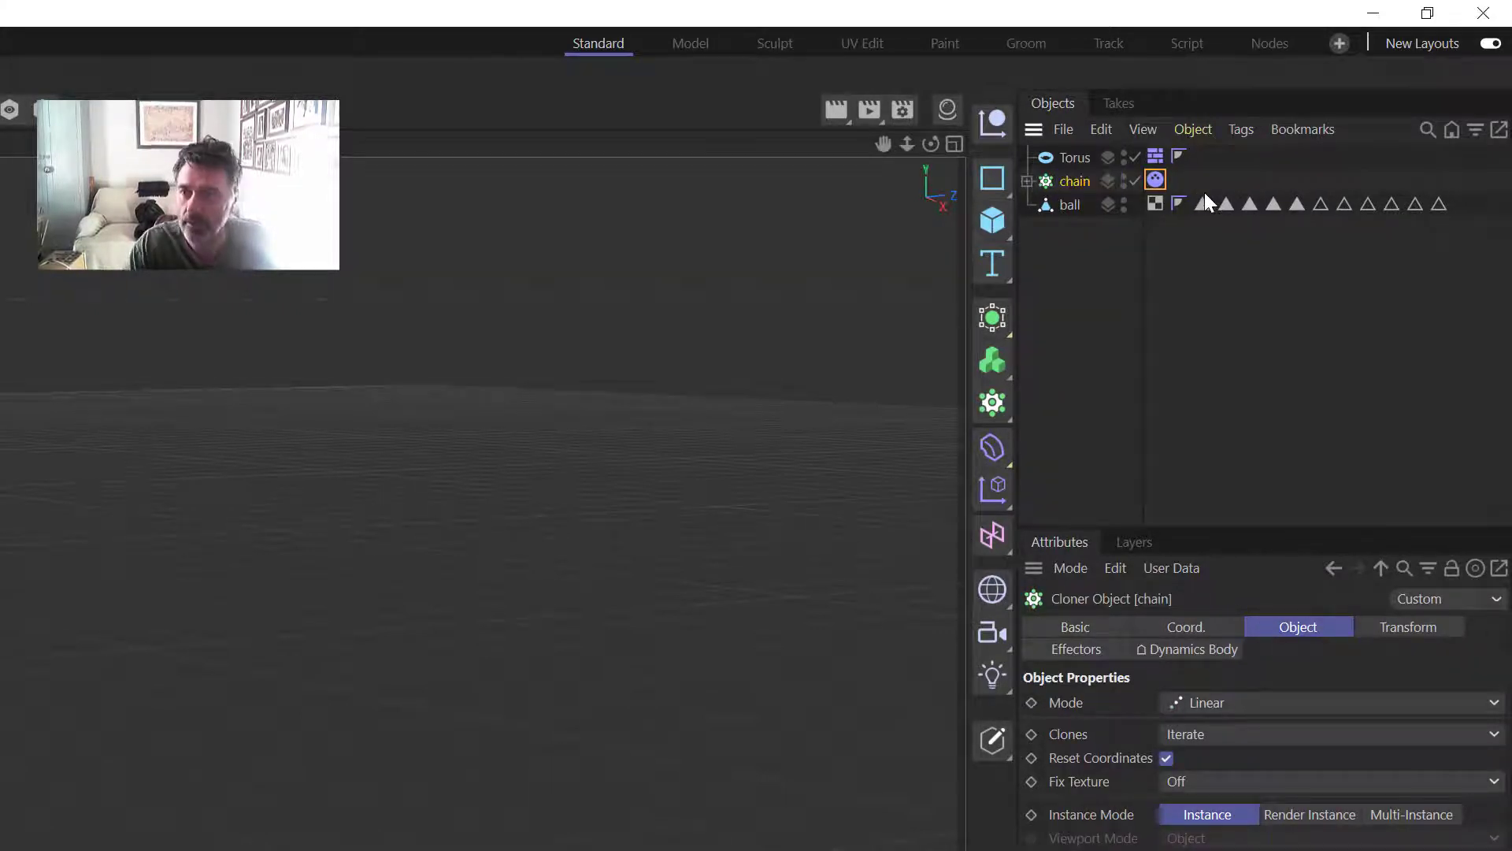
Step: Give the ball object a Rigid Body simulation tag and clear the selection
left_click(1076, 201)
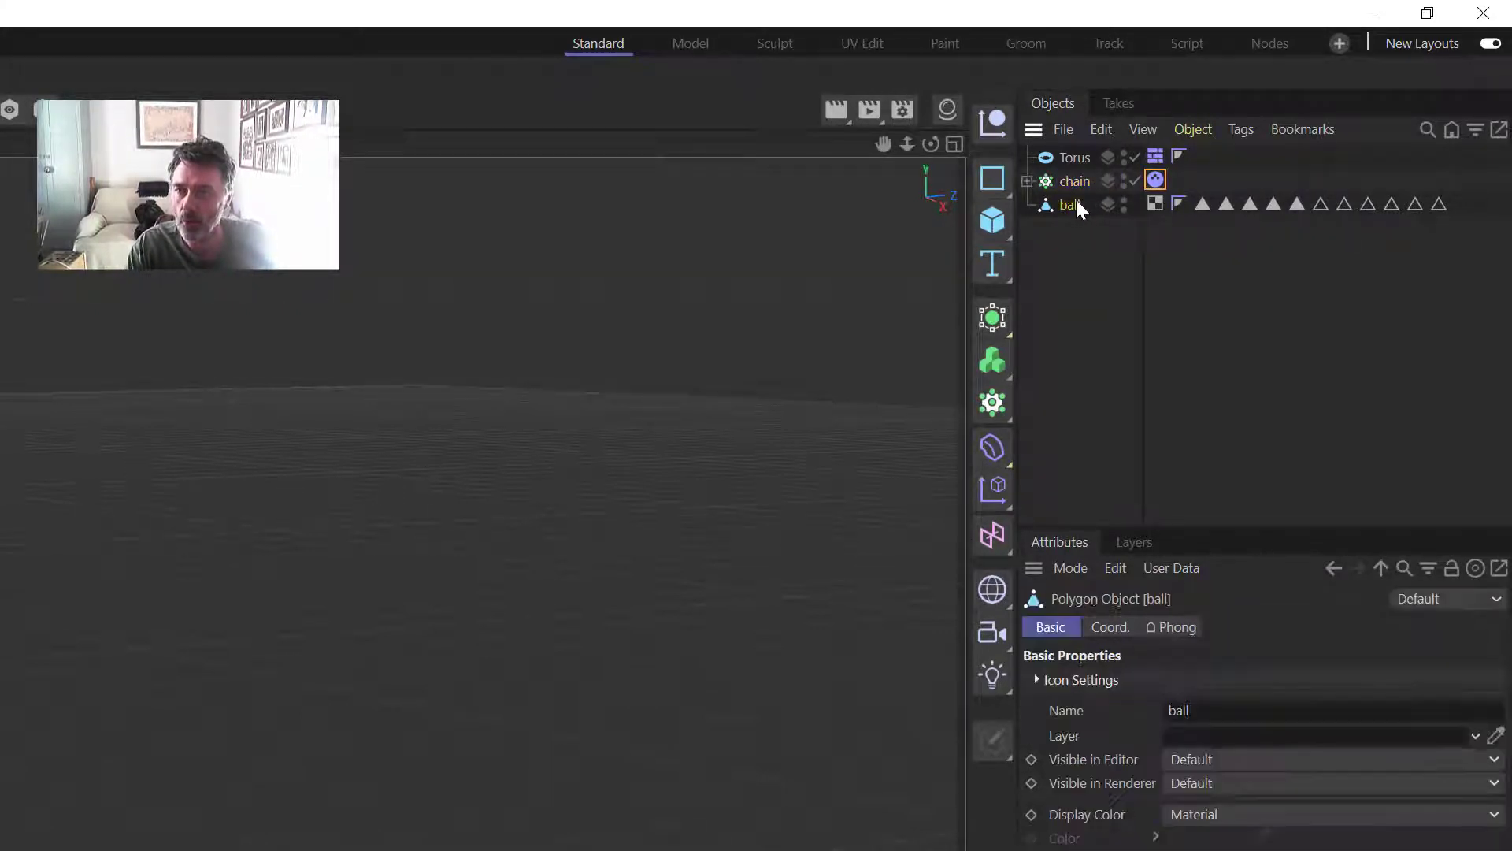
right_click(1076, 200)
mouse_move(1185, 537)
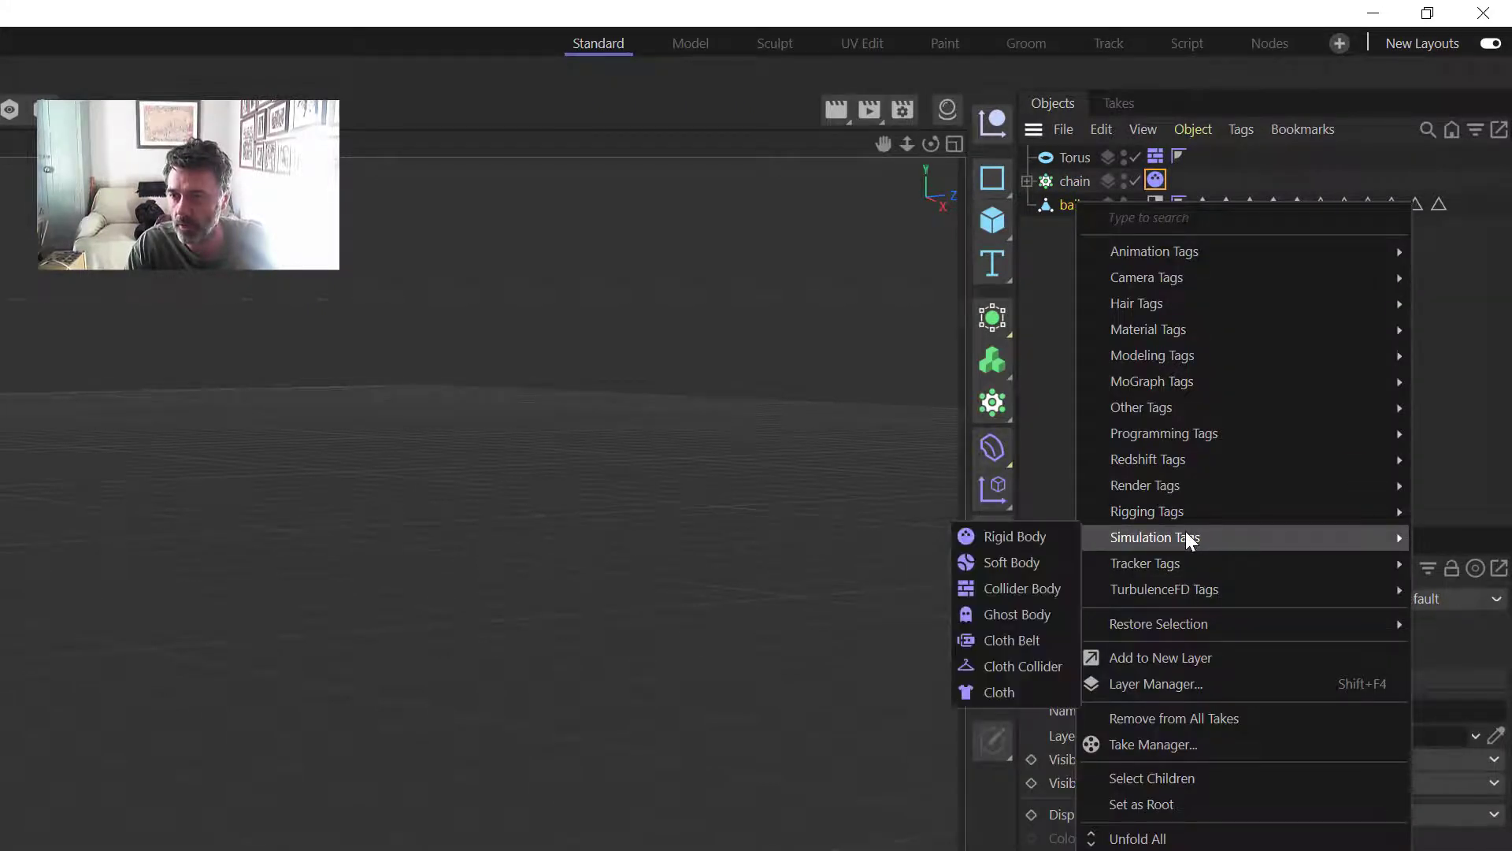
left_click(1024, 537)
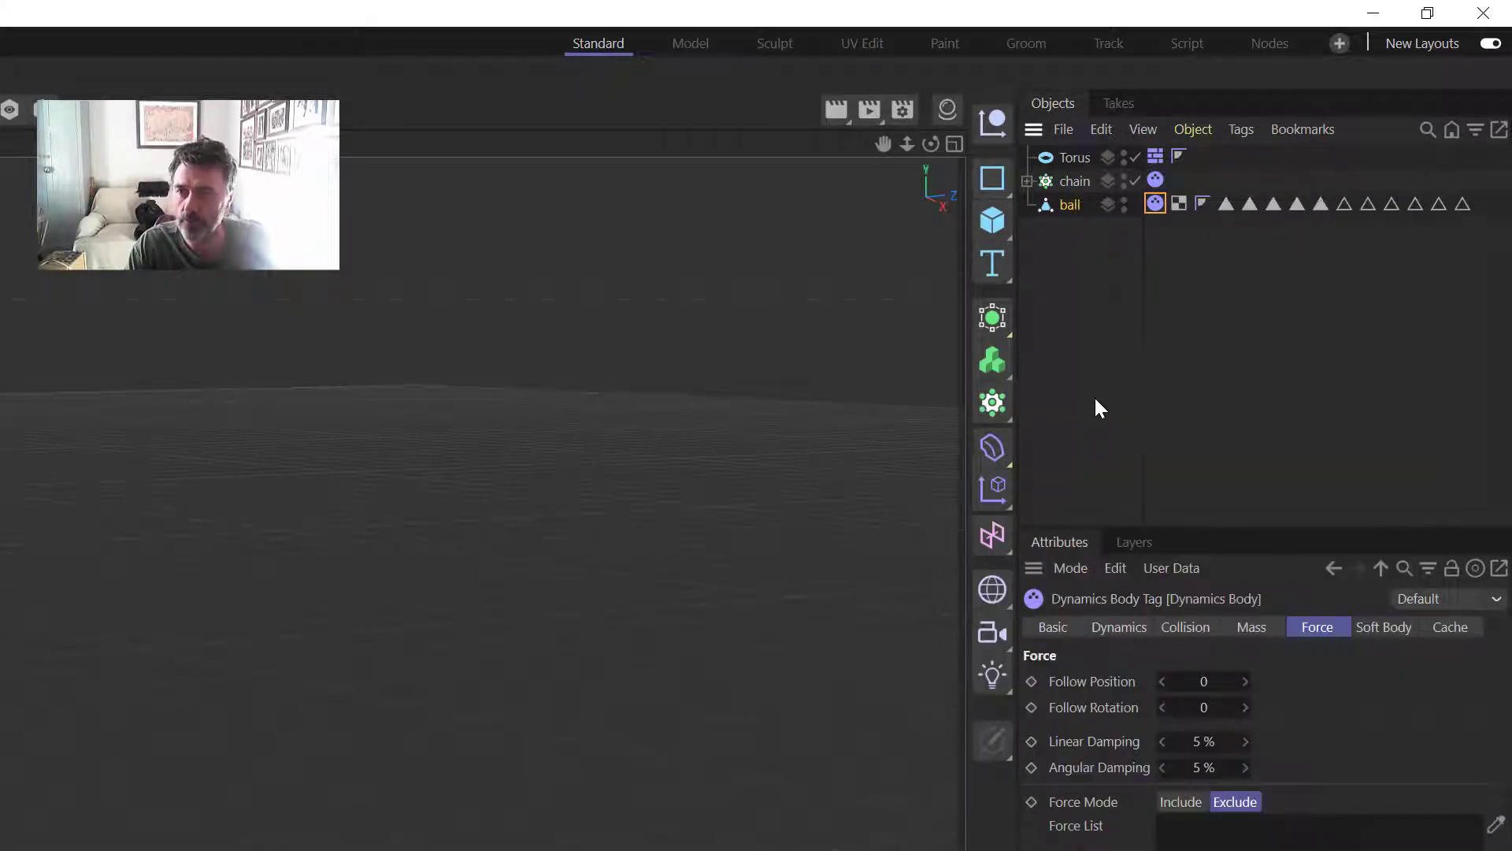
left_click(1086, 318)
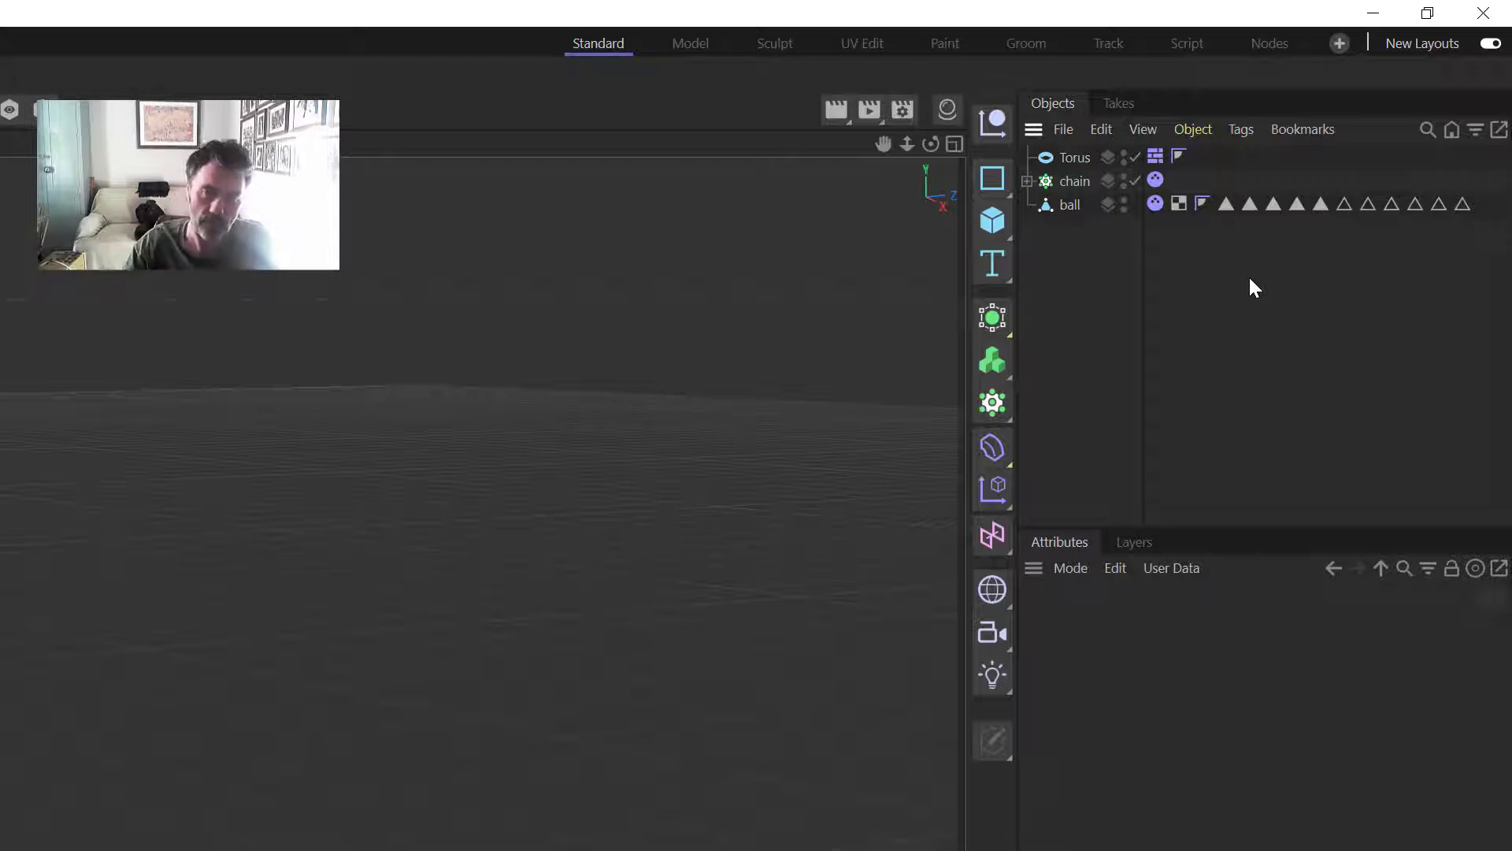
Step: Select the Torus, chain and ball together and rotate them in the front-facing plane so the ball swings out toward +X
left_click_drag(907, 144, 907, 144)
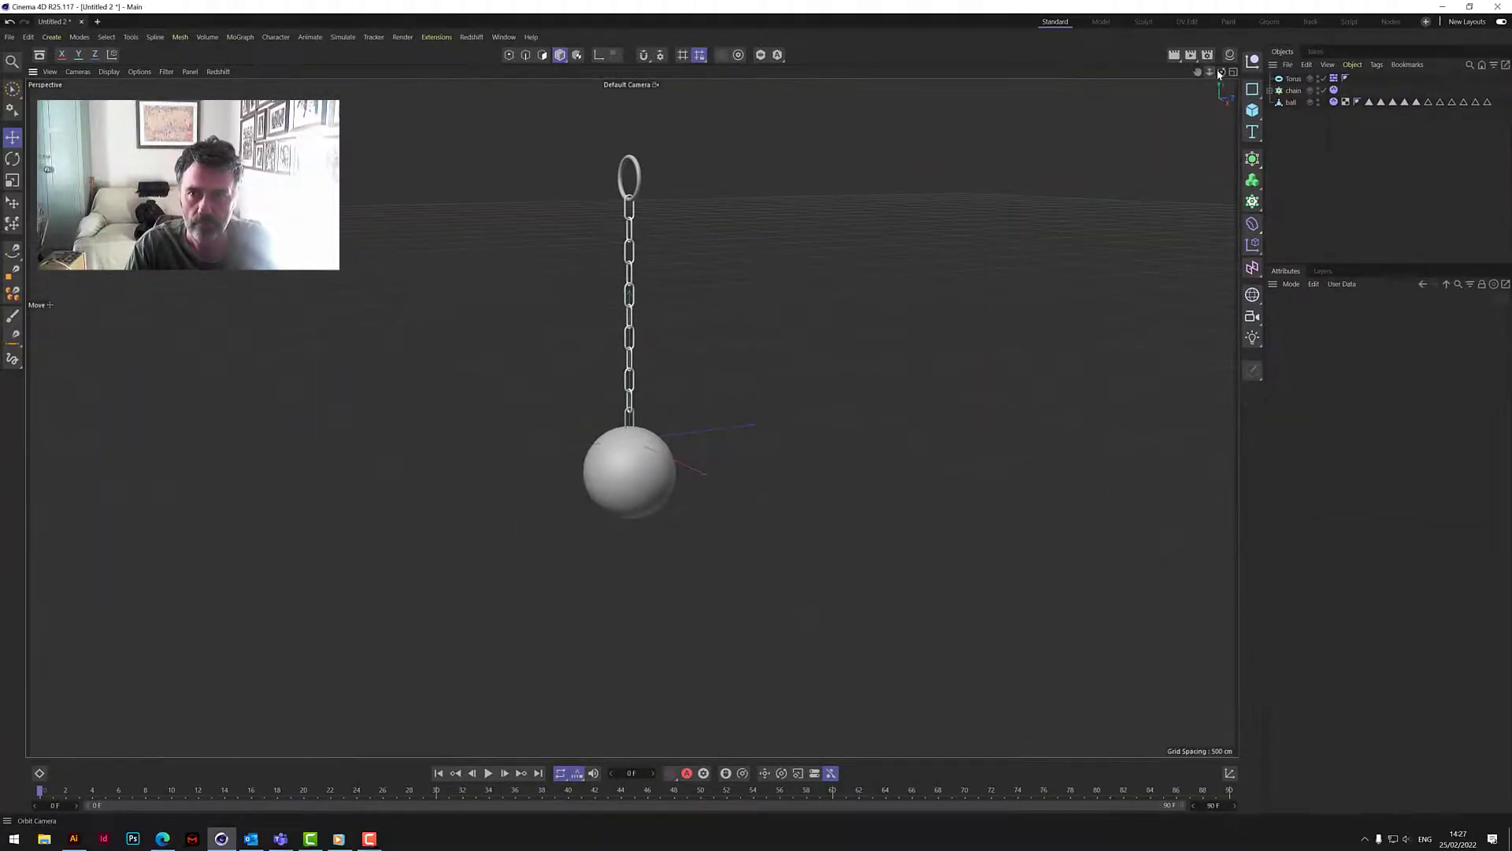
left_click_drag(1218, 73, 1249, 145)
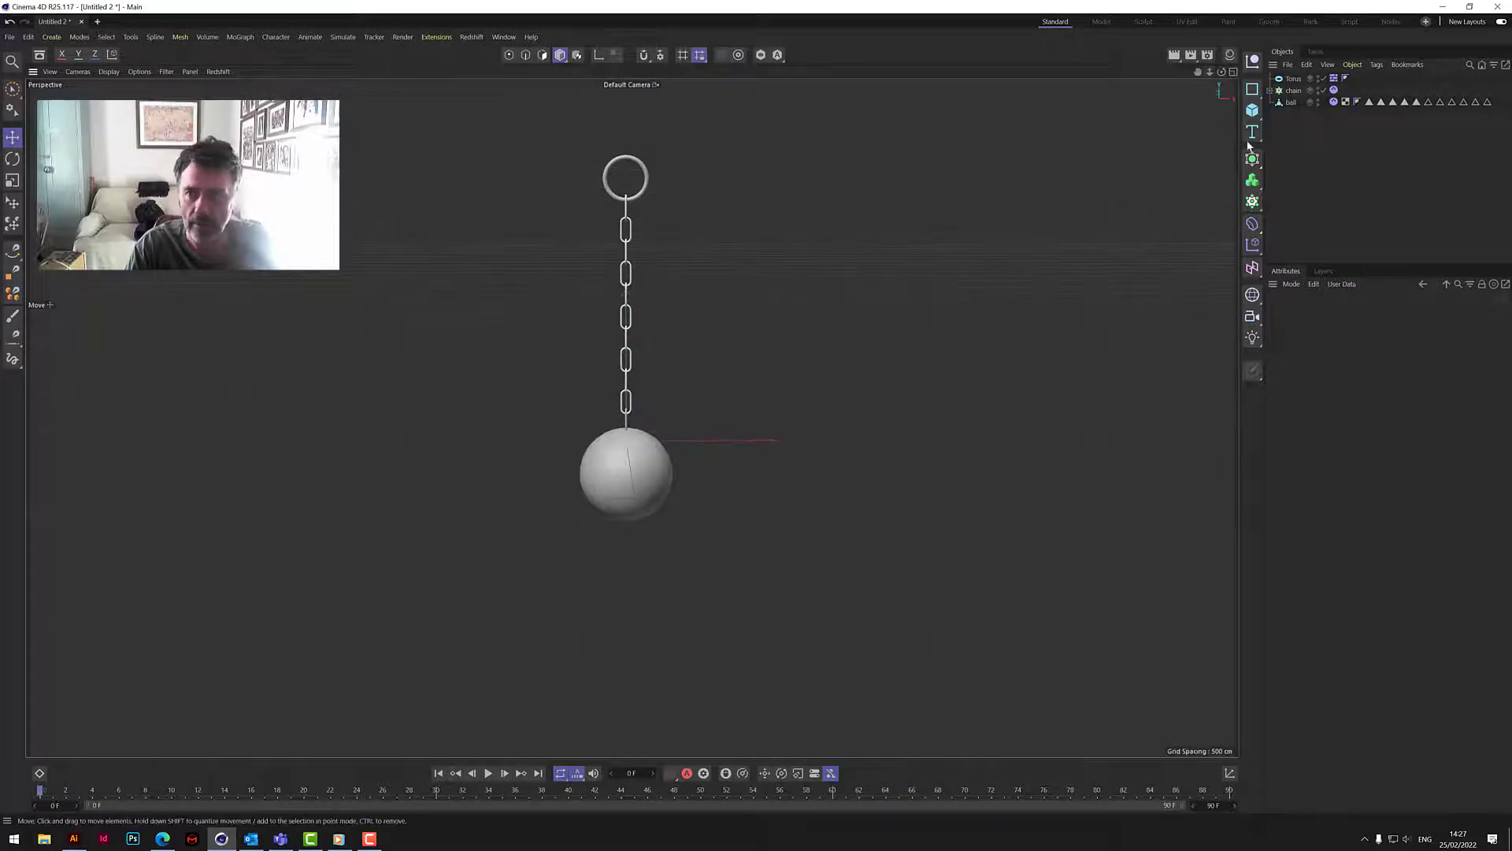
key("9")
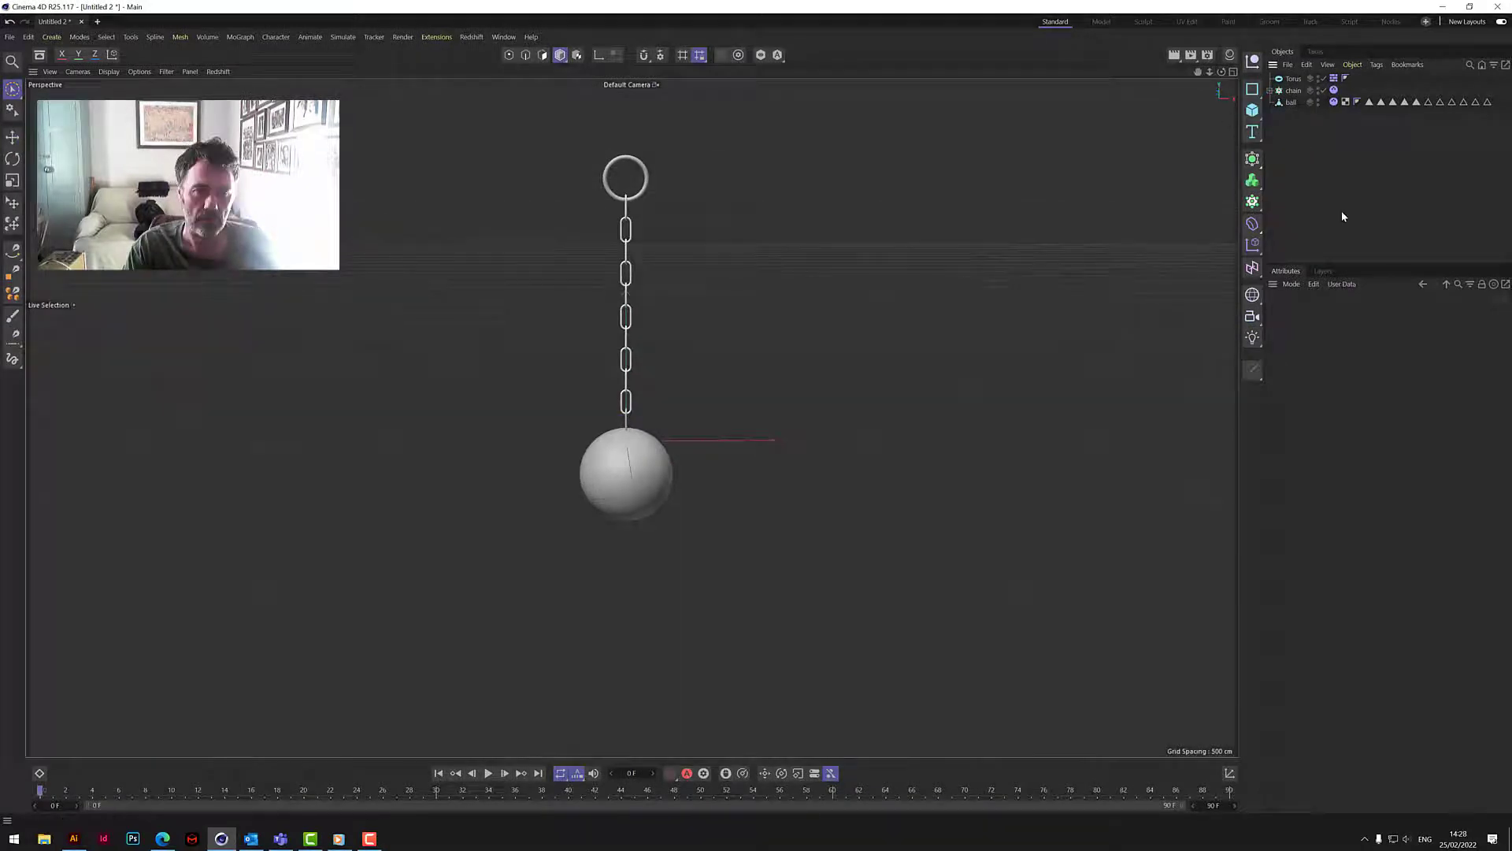
left_click(1294, 79)
left_click(1293, 102, "shift")
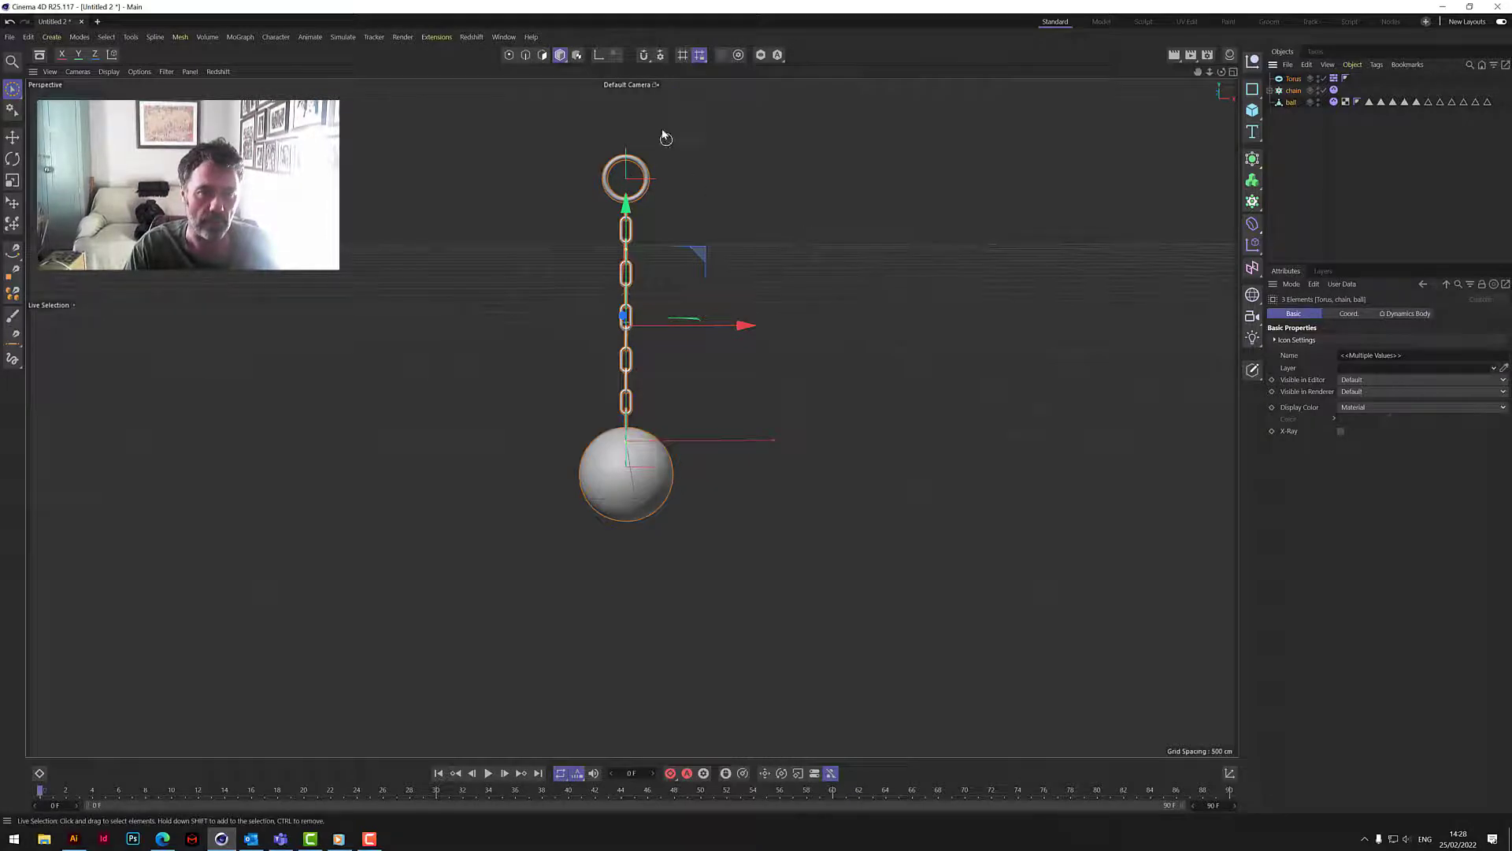
key("r")
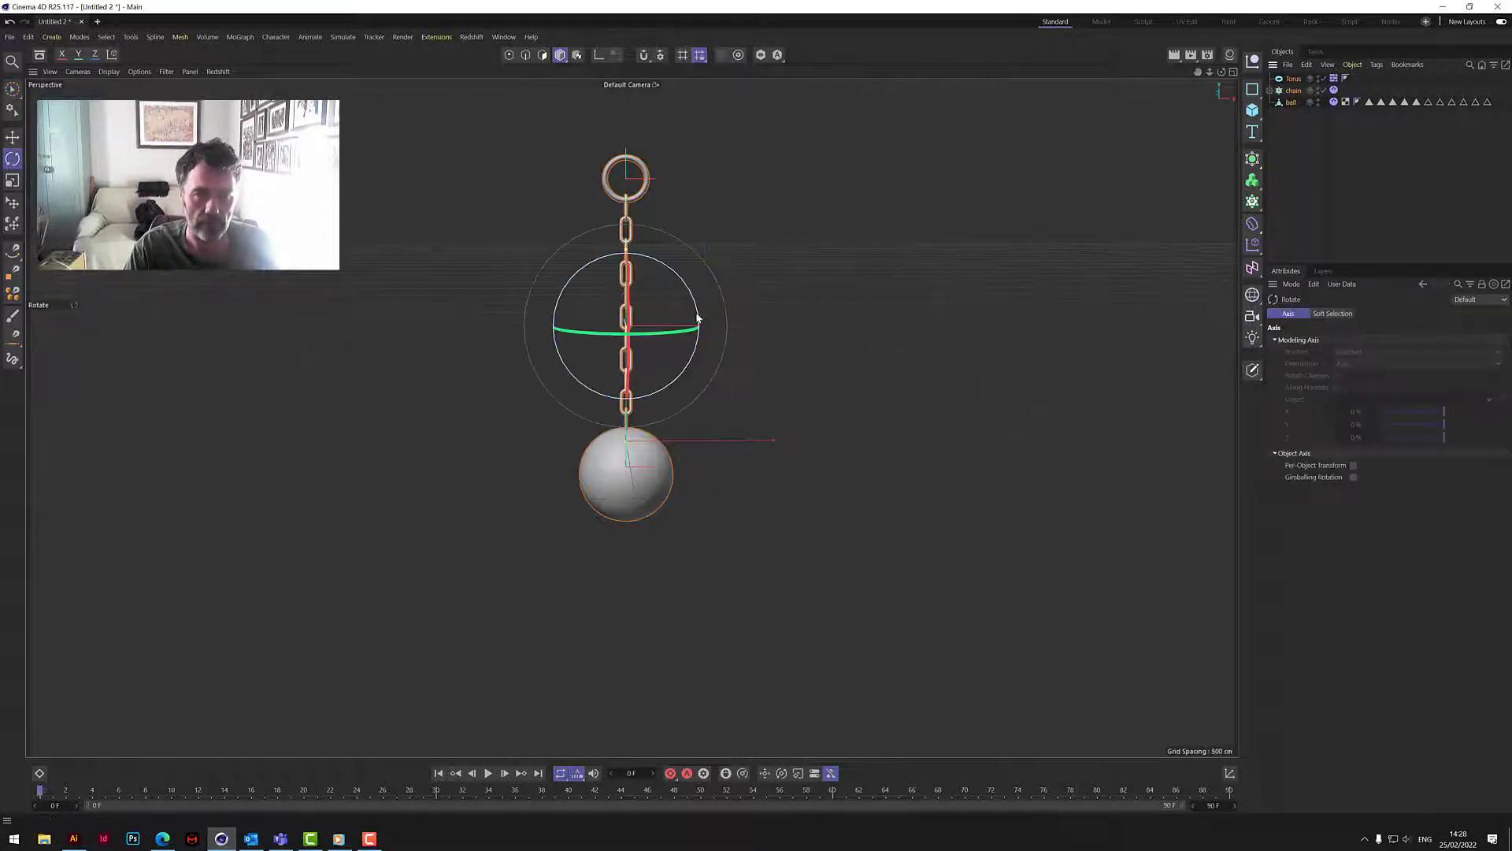
left_click_drag(693, 308, 476, 182)
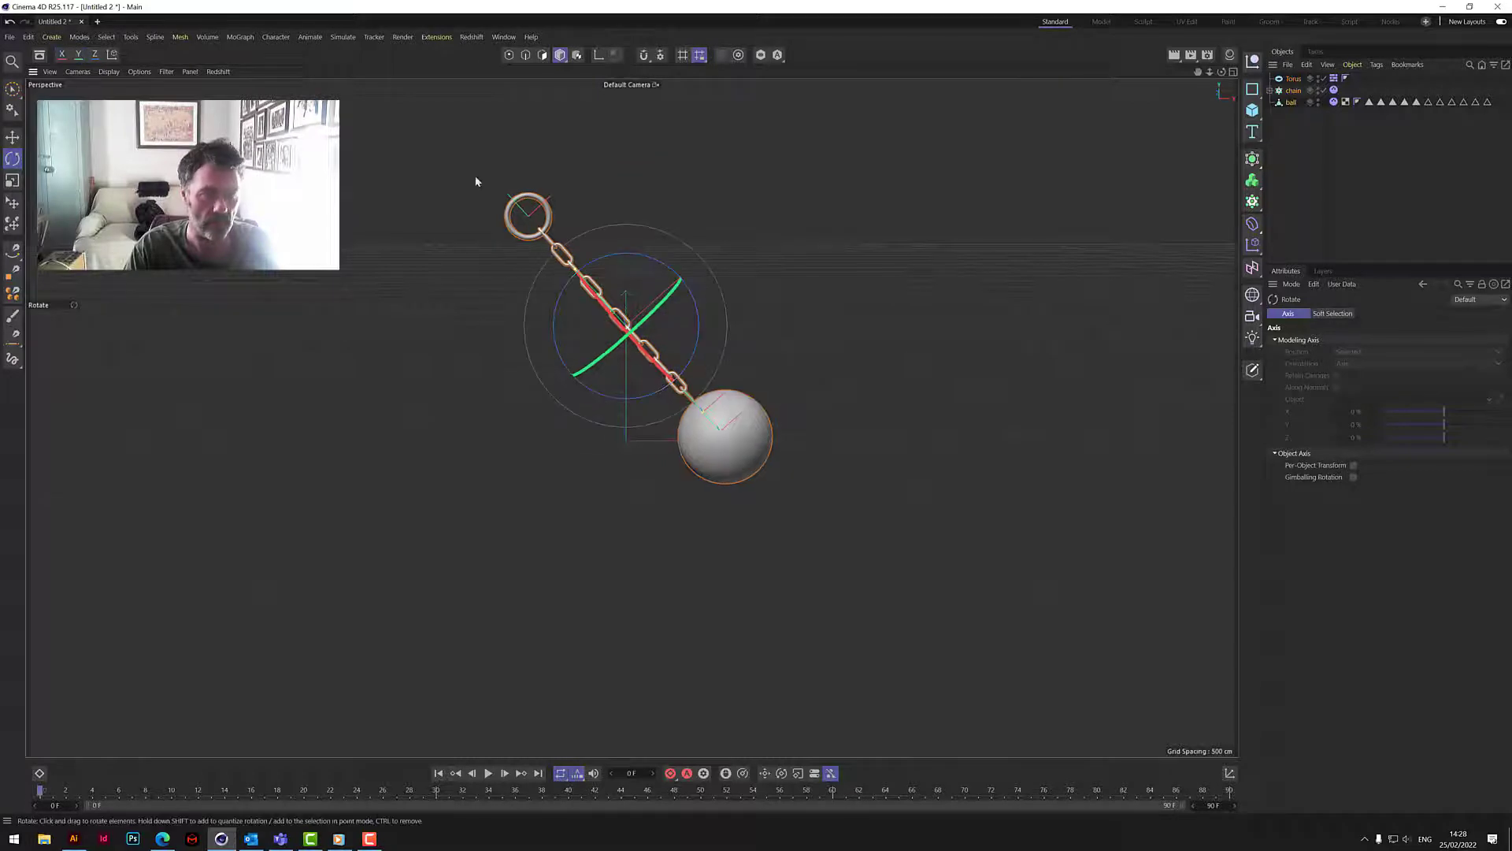
Step: Move the tilted Torus, chain and ball together up and toward +X, and deselect them
key("space")
left_click_drag(713, 249, 780, 189)
left_click(1293, 130)
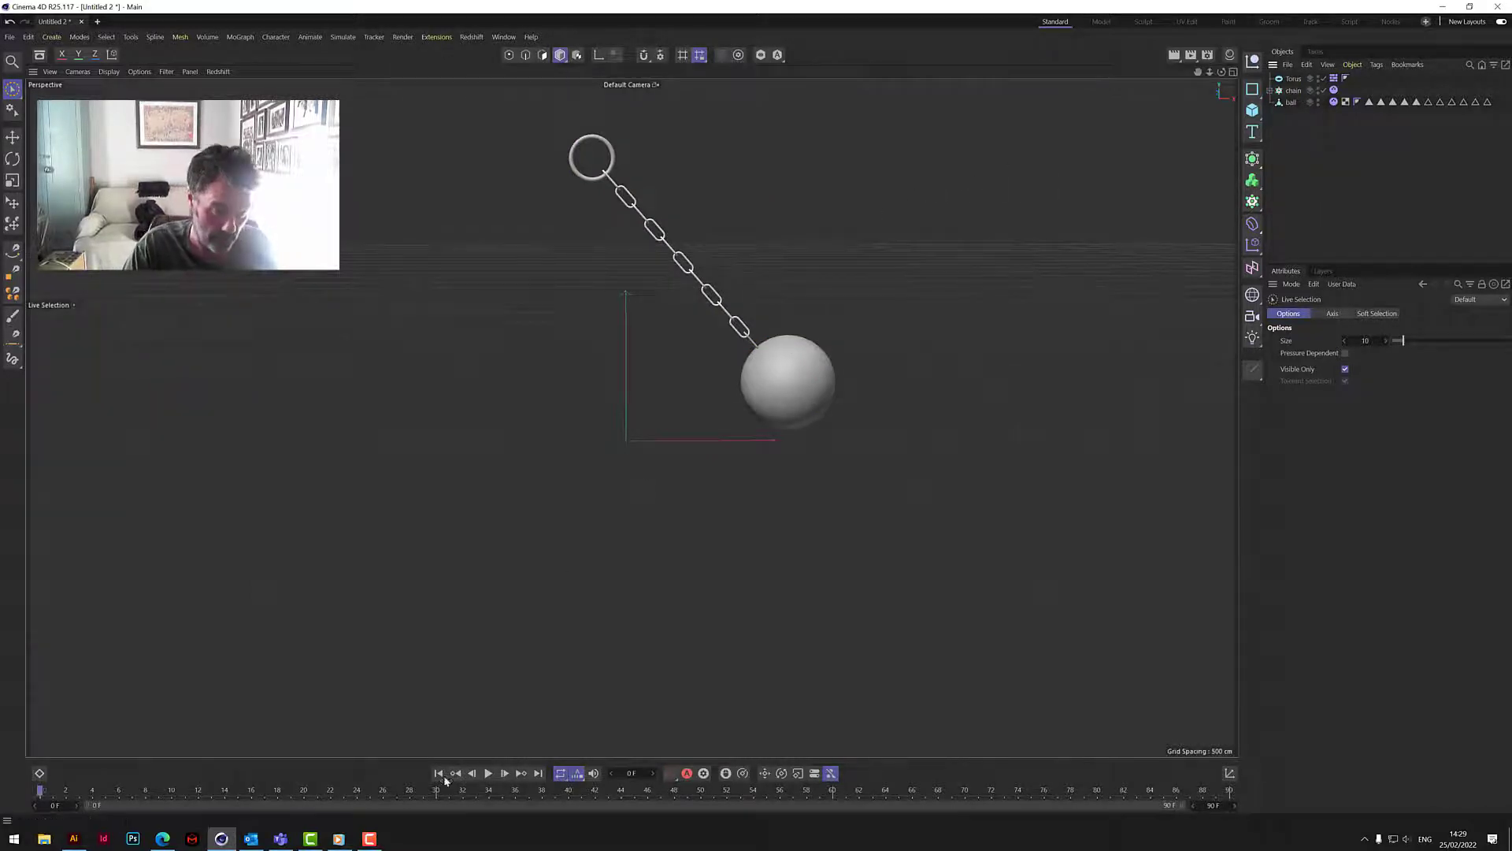
Step: Play the dynamics simulation to test how the chain and ball behave, and return to the first frame
left_click(489, 773)
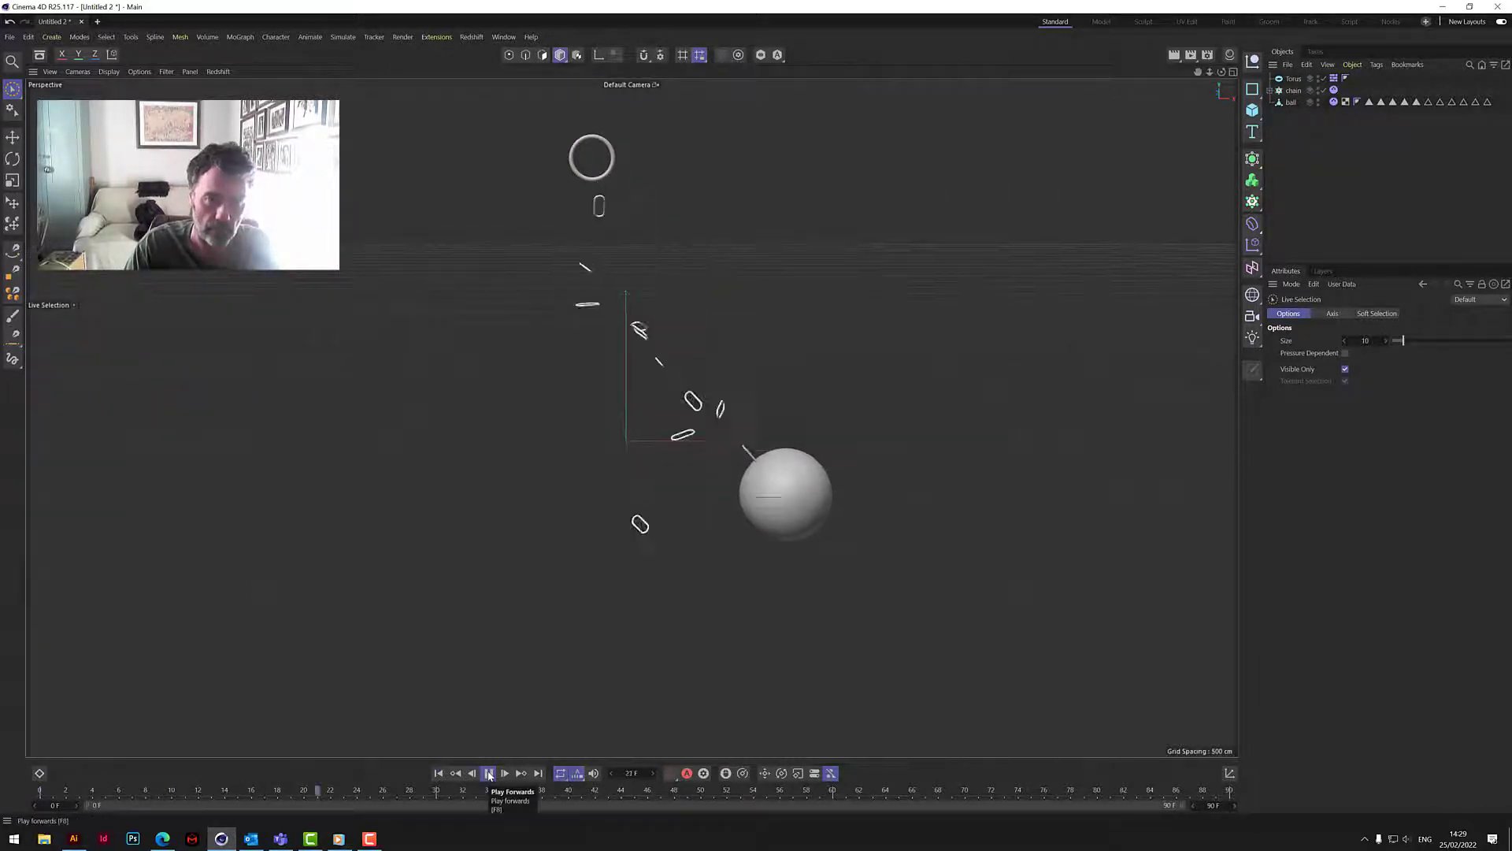
left_click(489, 773)
left_click(438, 773)
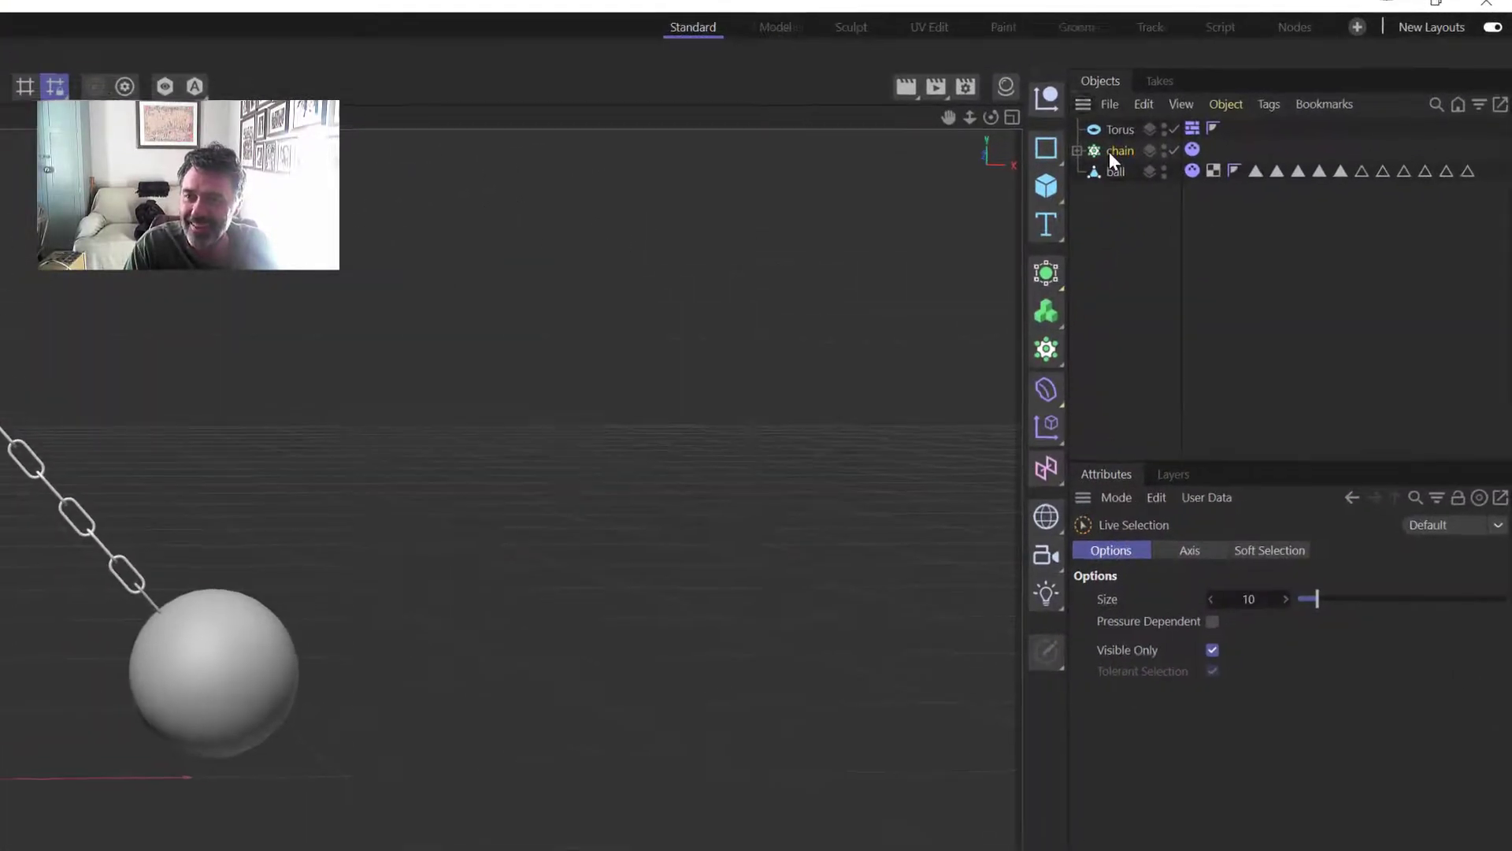
Step: Enable Custom Center in the mass settings of the chain's Dynamics Body tag
left_click(1110, 151)
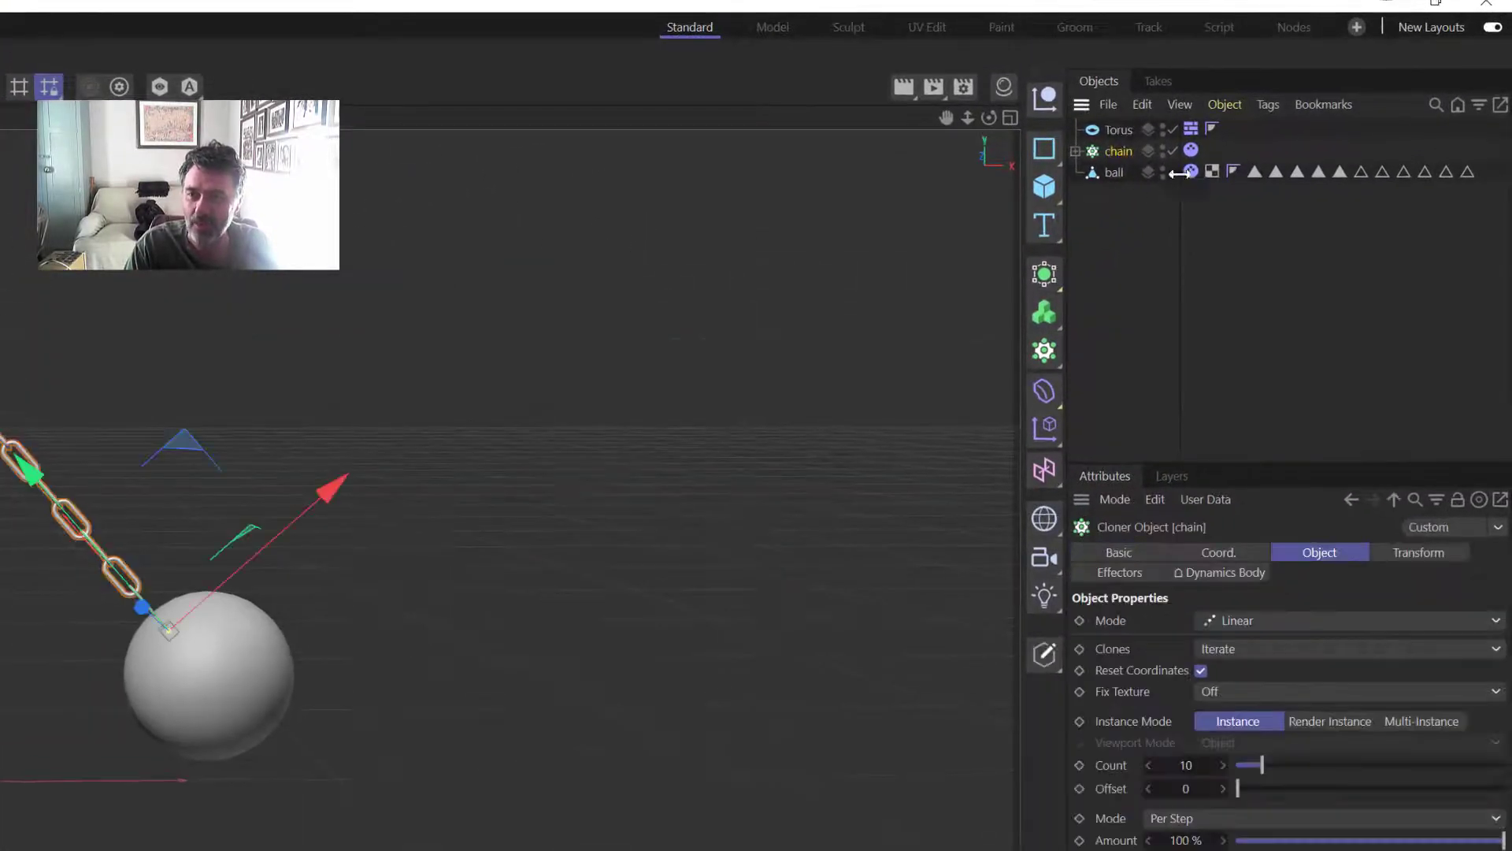
left_click(1191, 150)
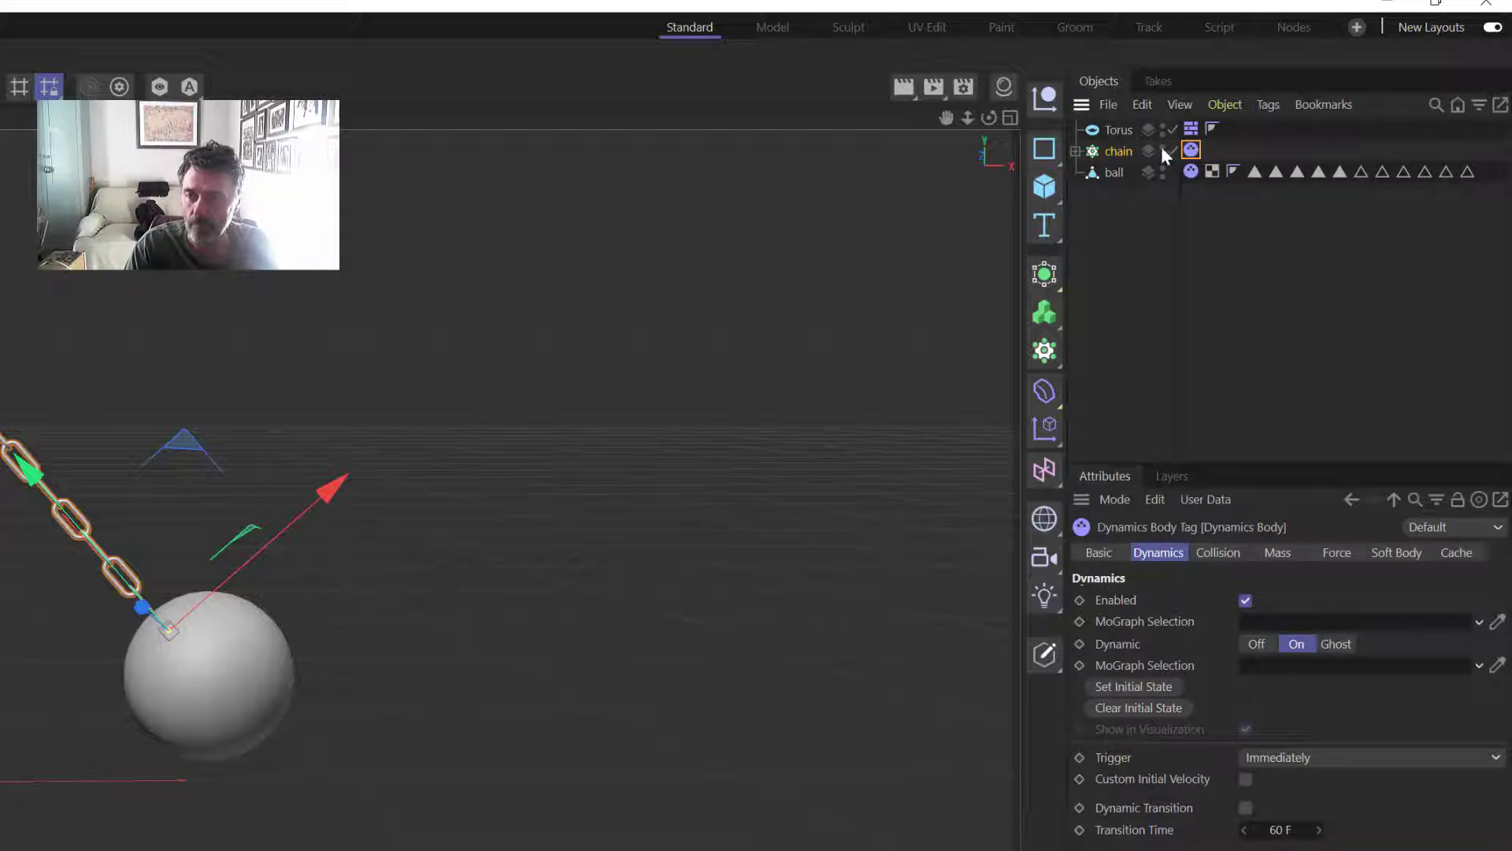
left_click(1221, 553)
left_click(1280, 553)
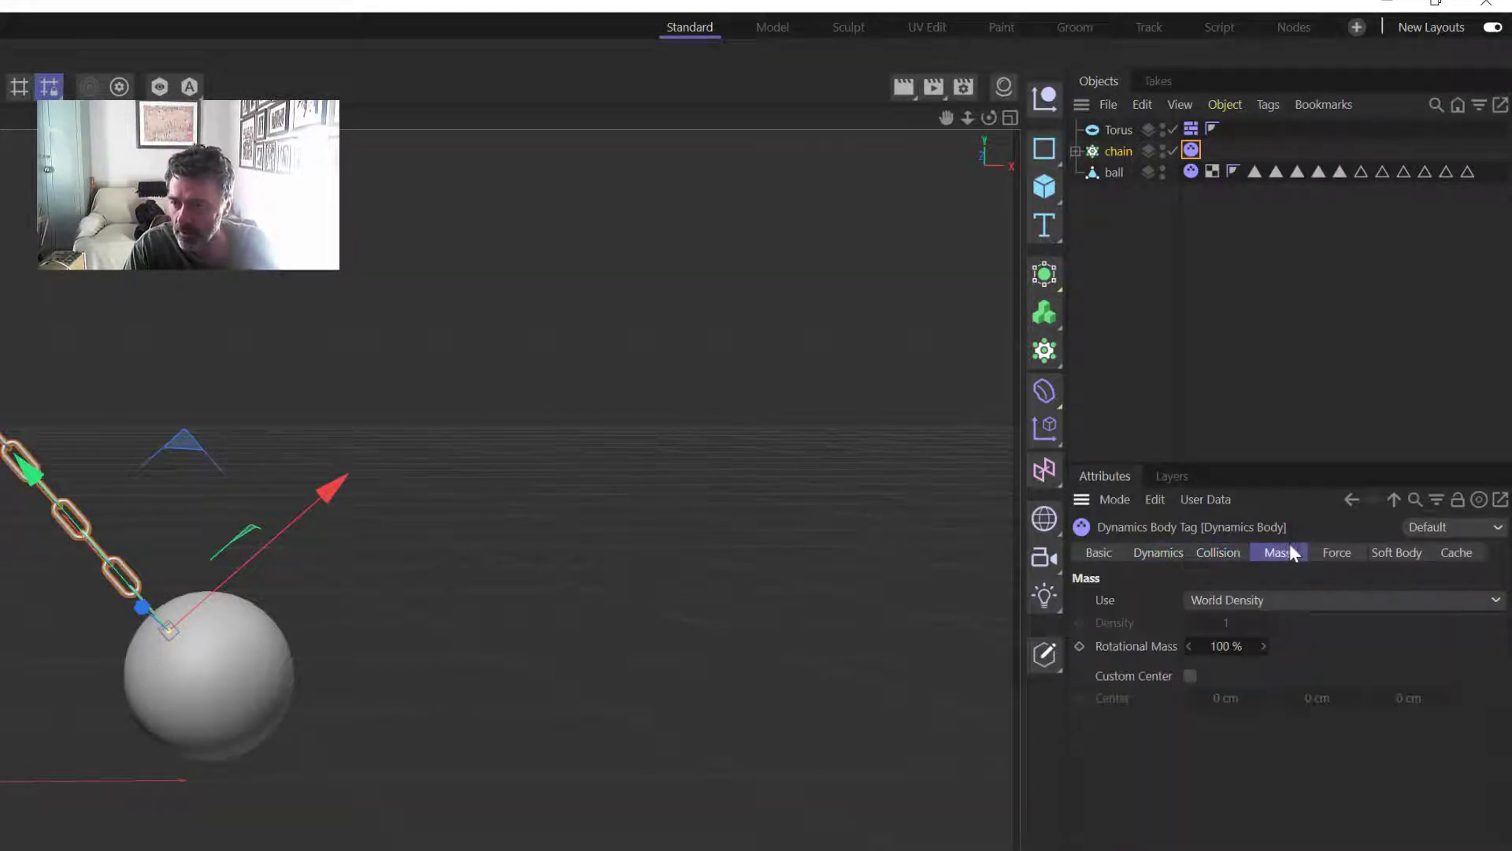
left_click(1189, 675)
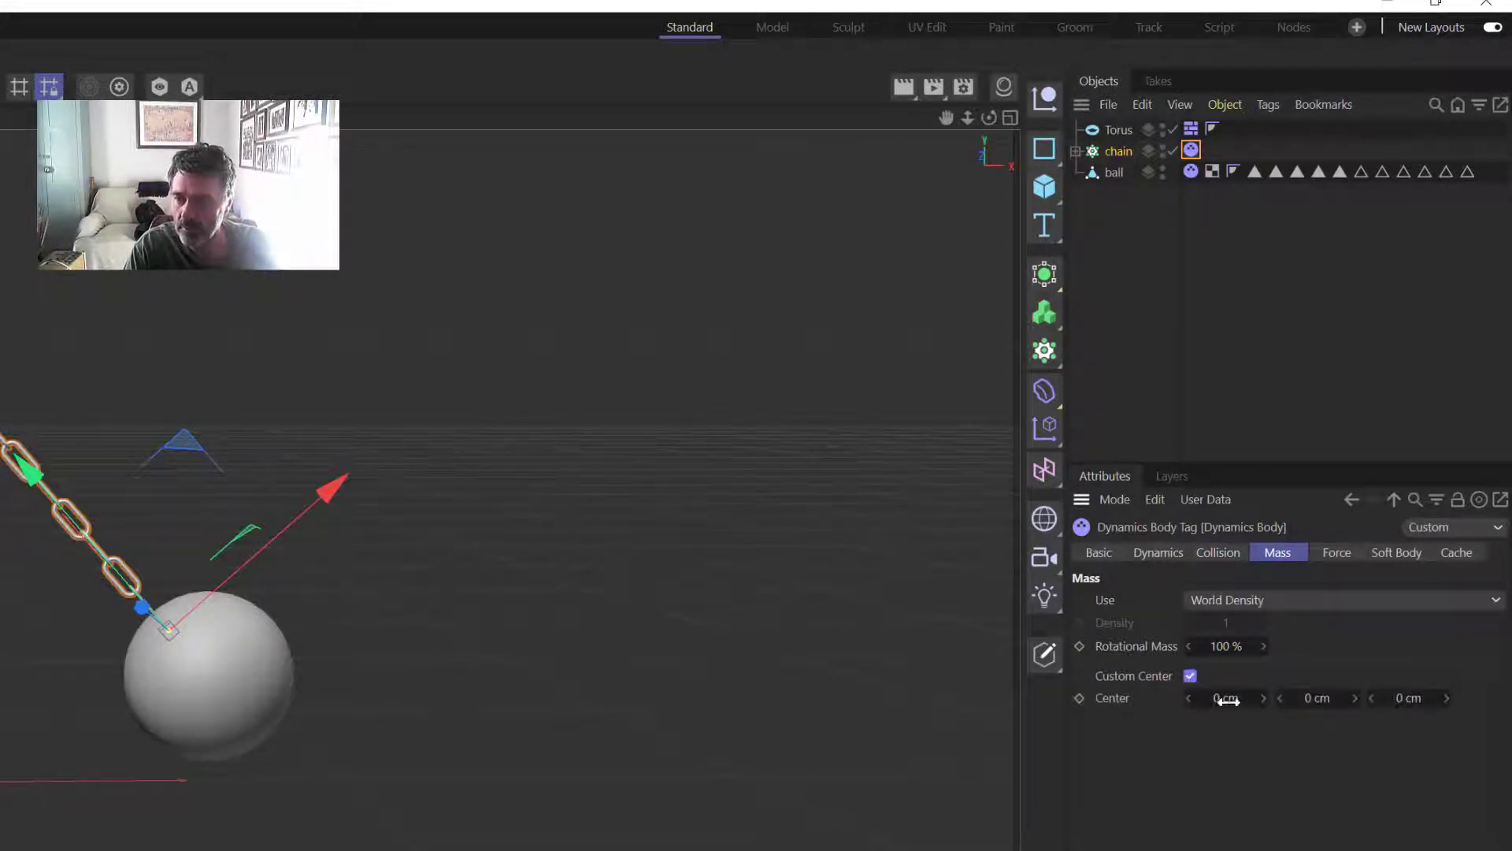
Step: Set the collision shape of the chain's Dynamics Body tag to Moving Mesh
left_click(1207, 552)
left_click(1170, 550)
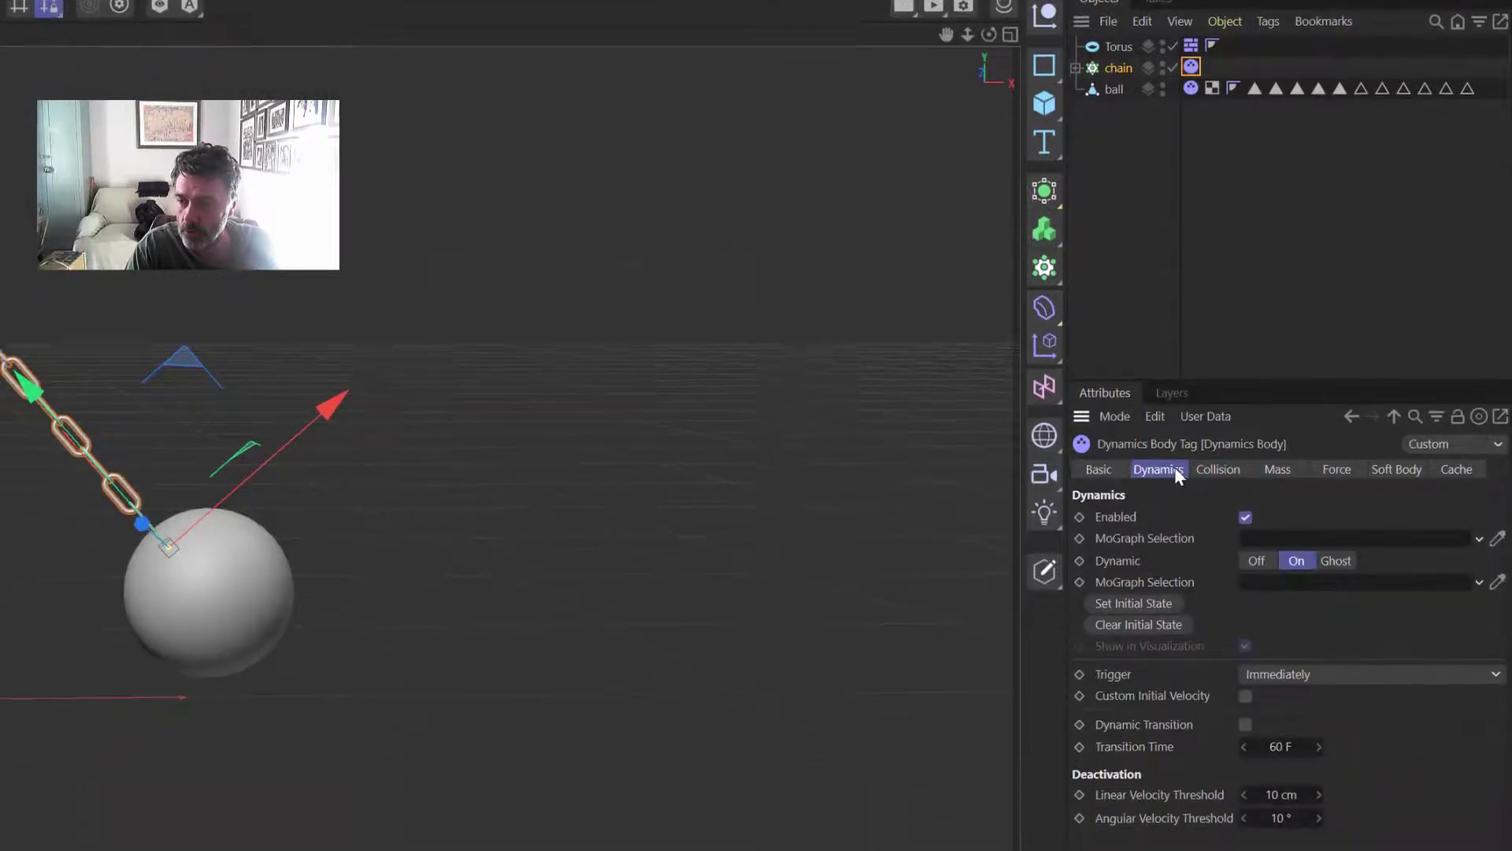
left_click(1219, 292)
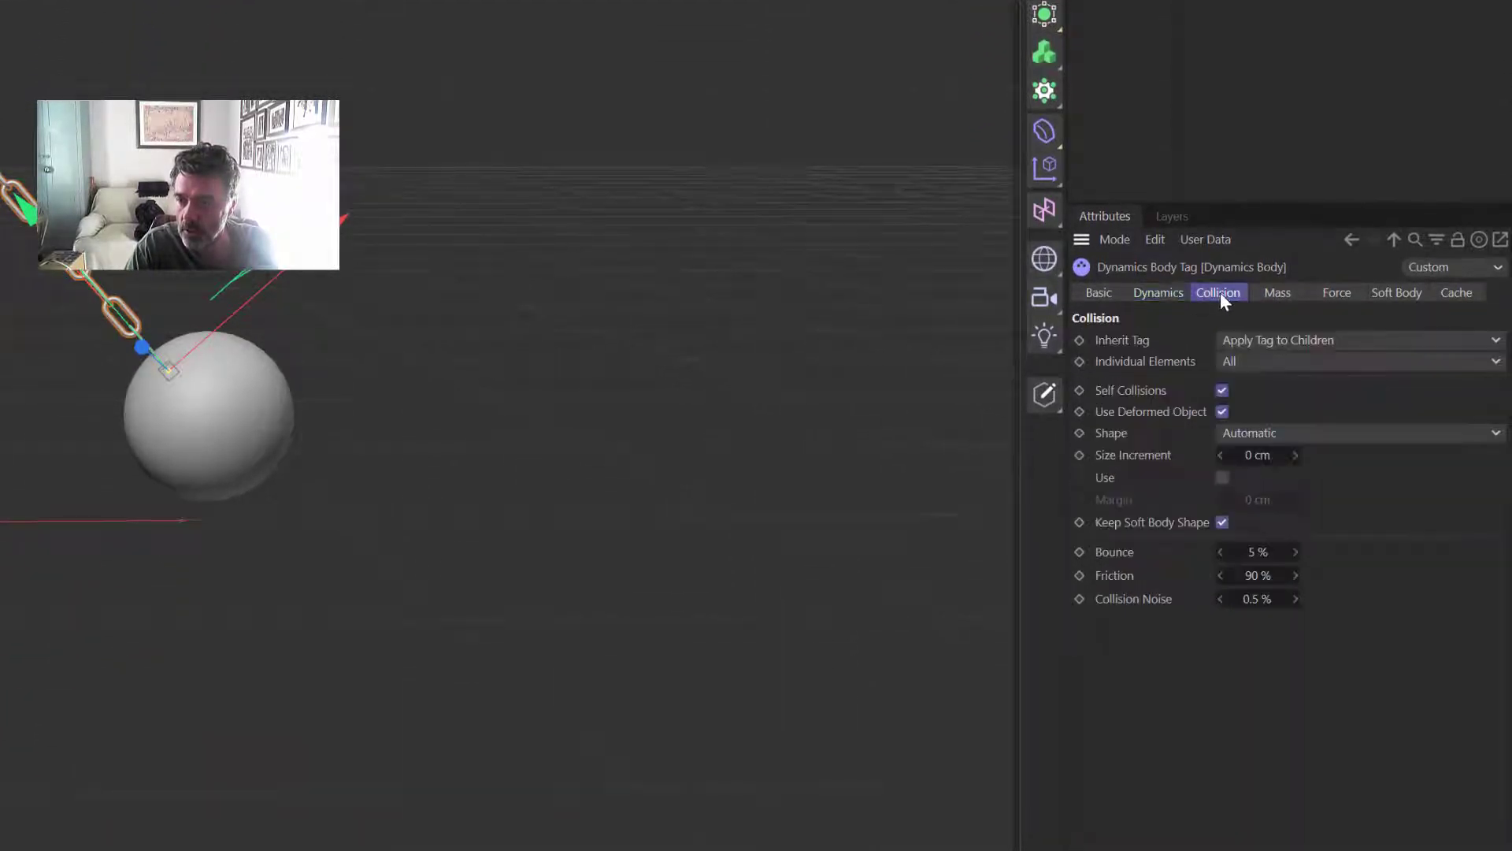
left_click(1276, 433)
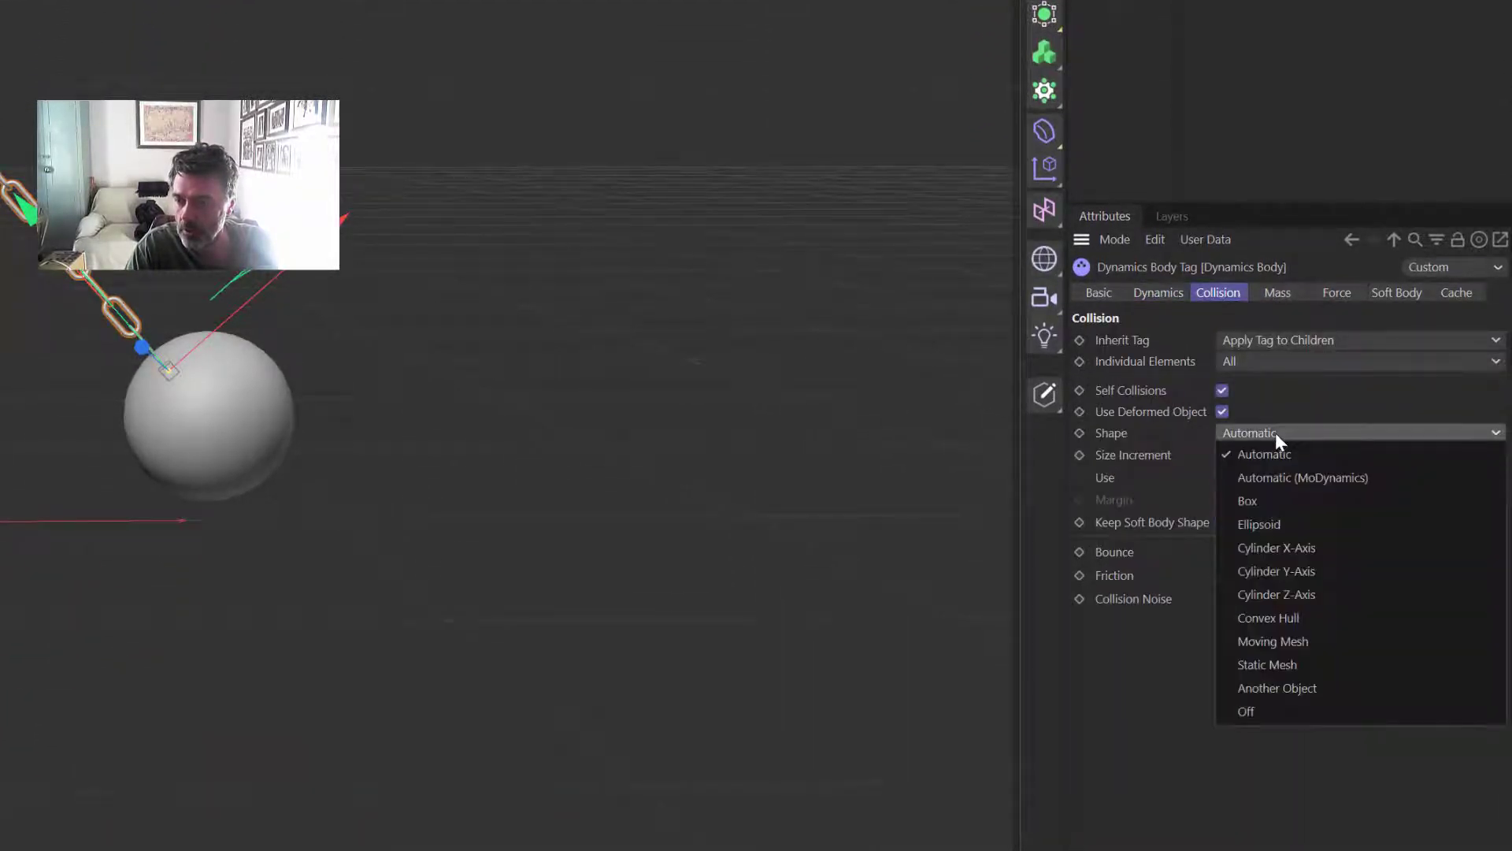
left_click(1301, 644)
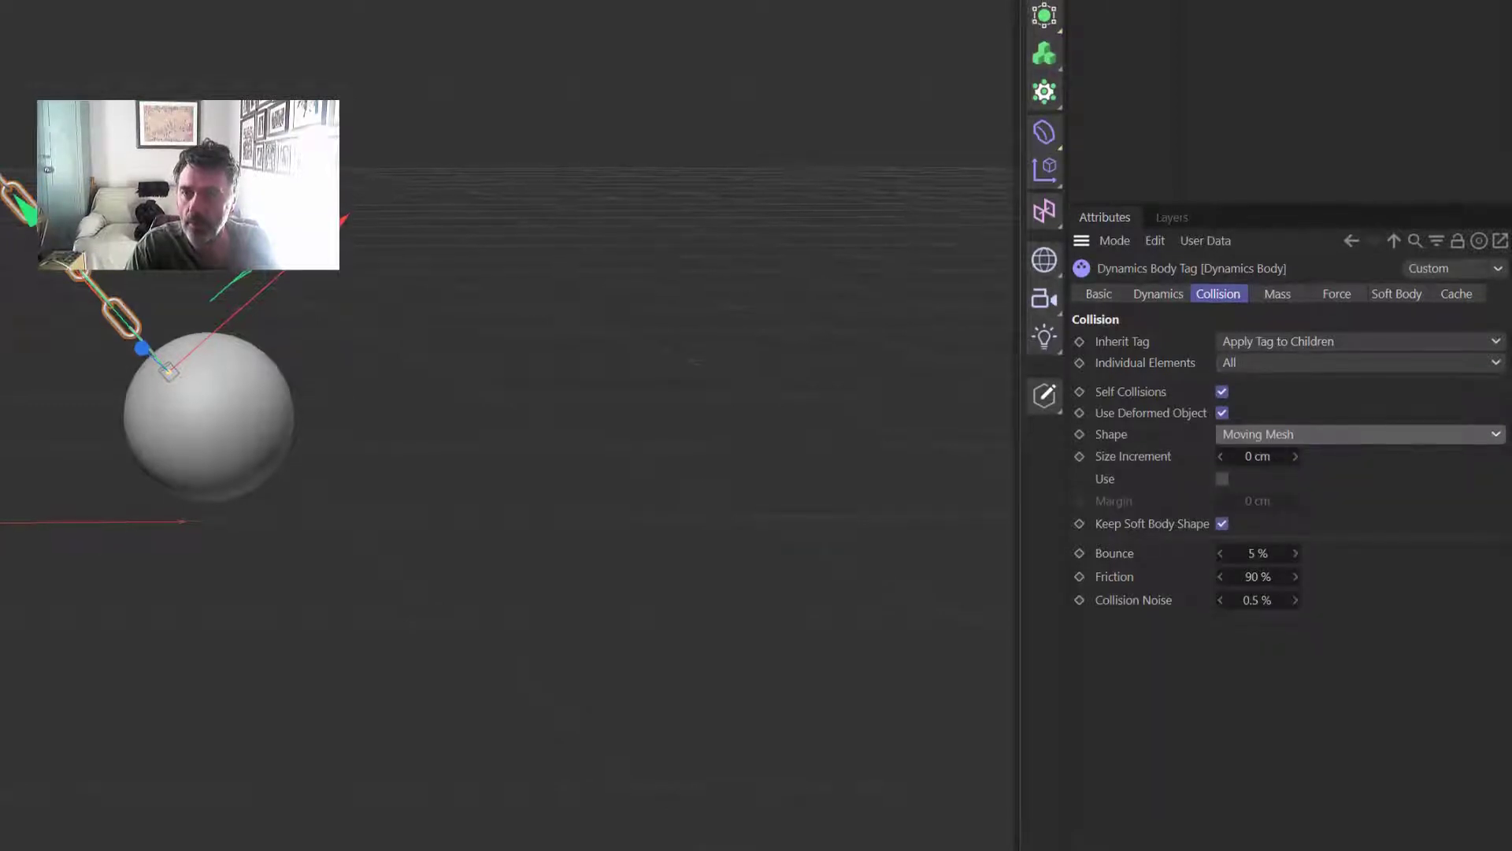
Step: Set the collision shape of the ball's Dynamics Body tag to Moving Mesh and play the simulation to test it
left_click(1190, 50)
left_click(1274, 573)
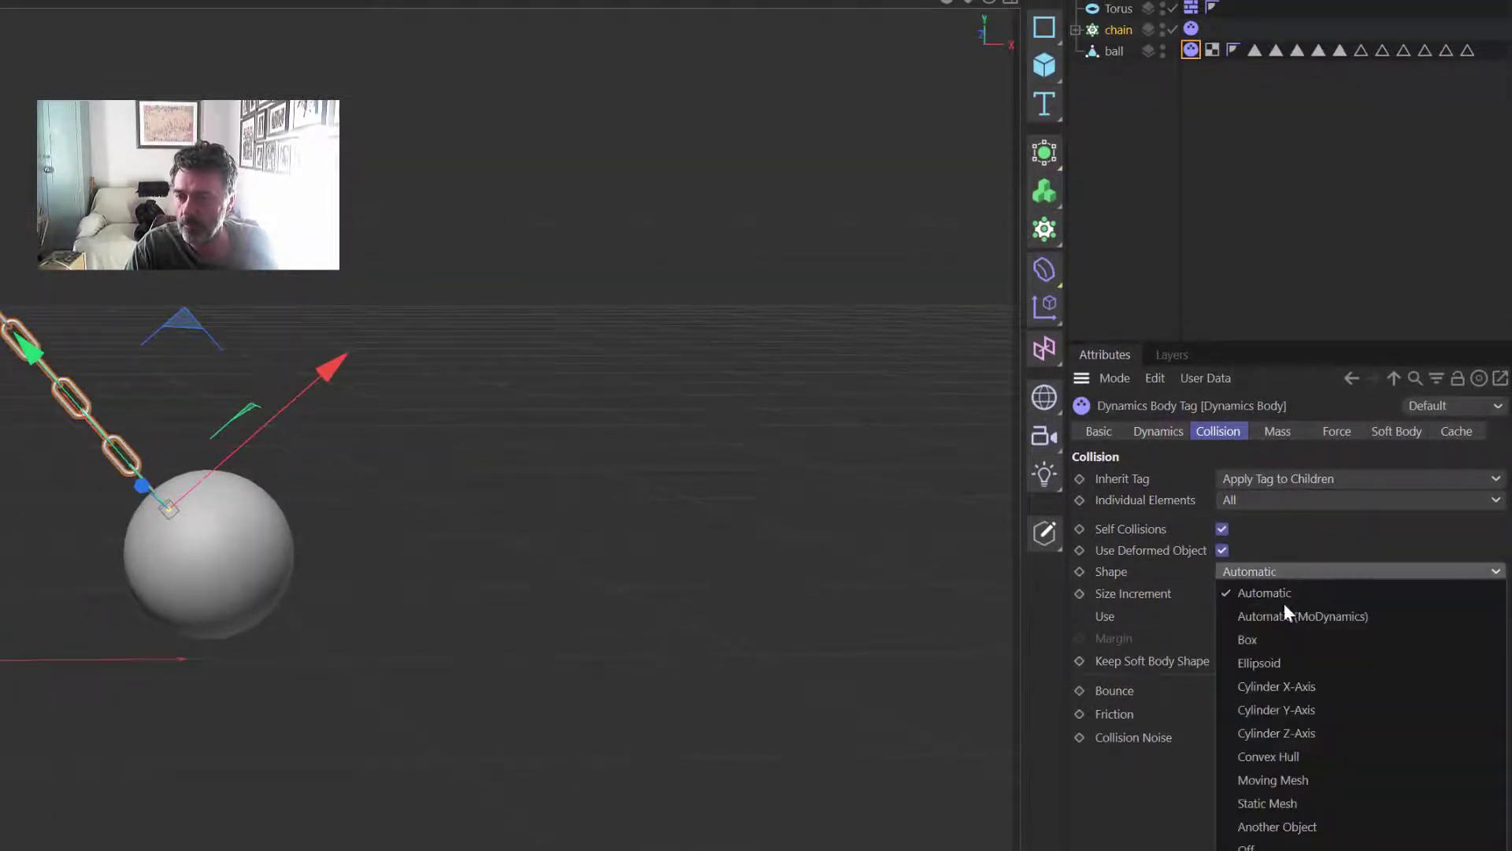
left_click(1272, 782)
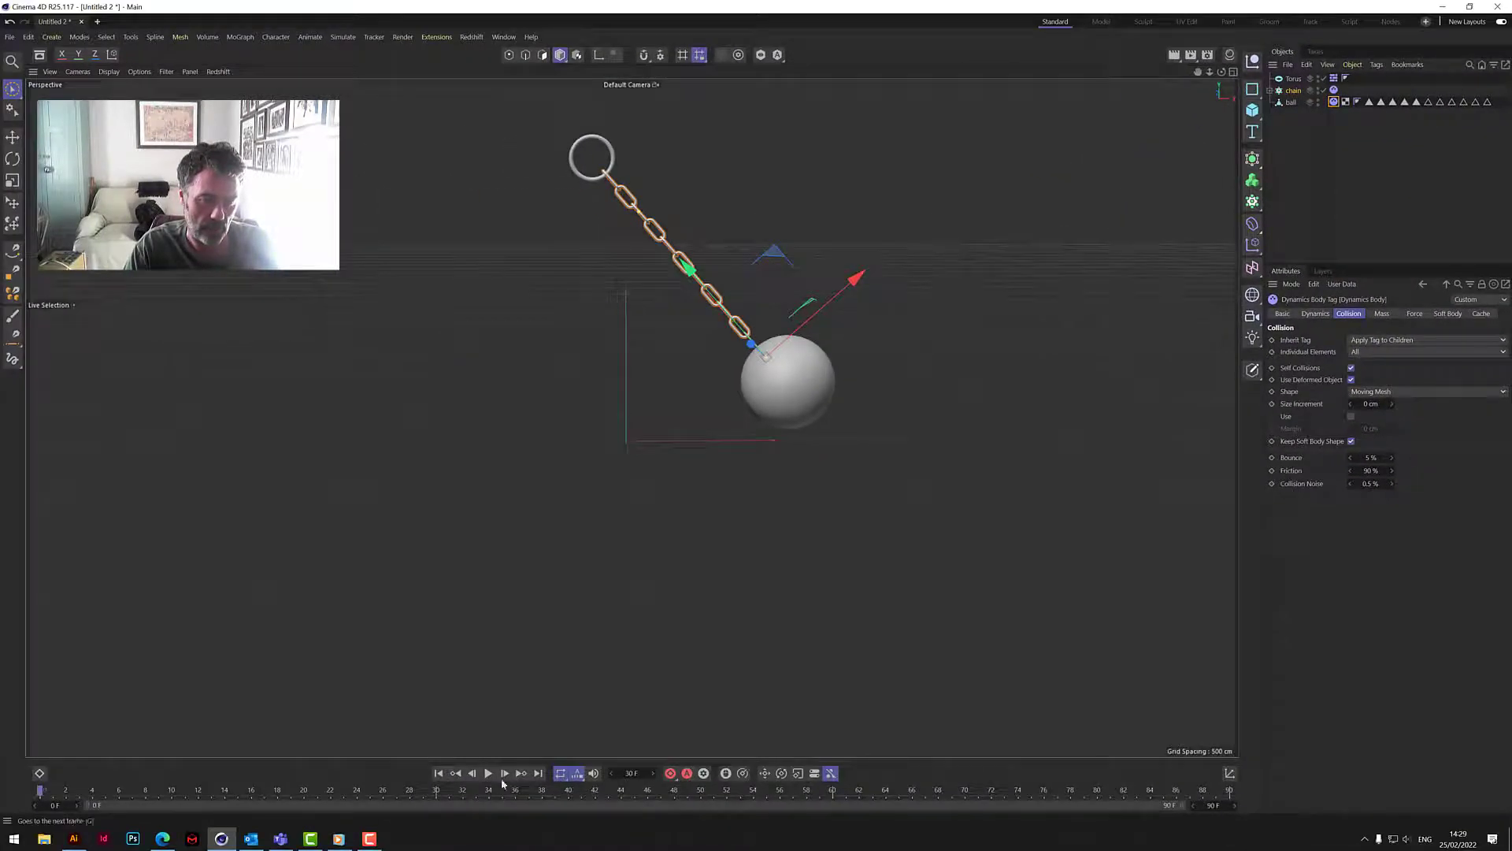
left_click(488, 773)
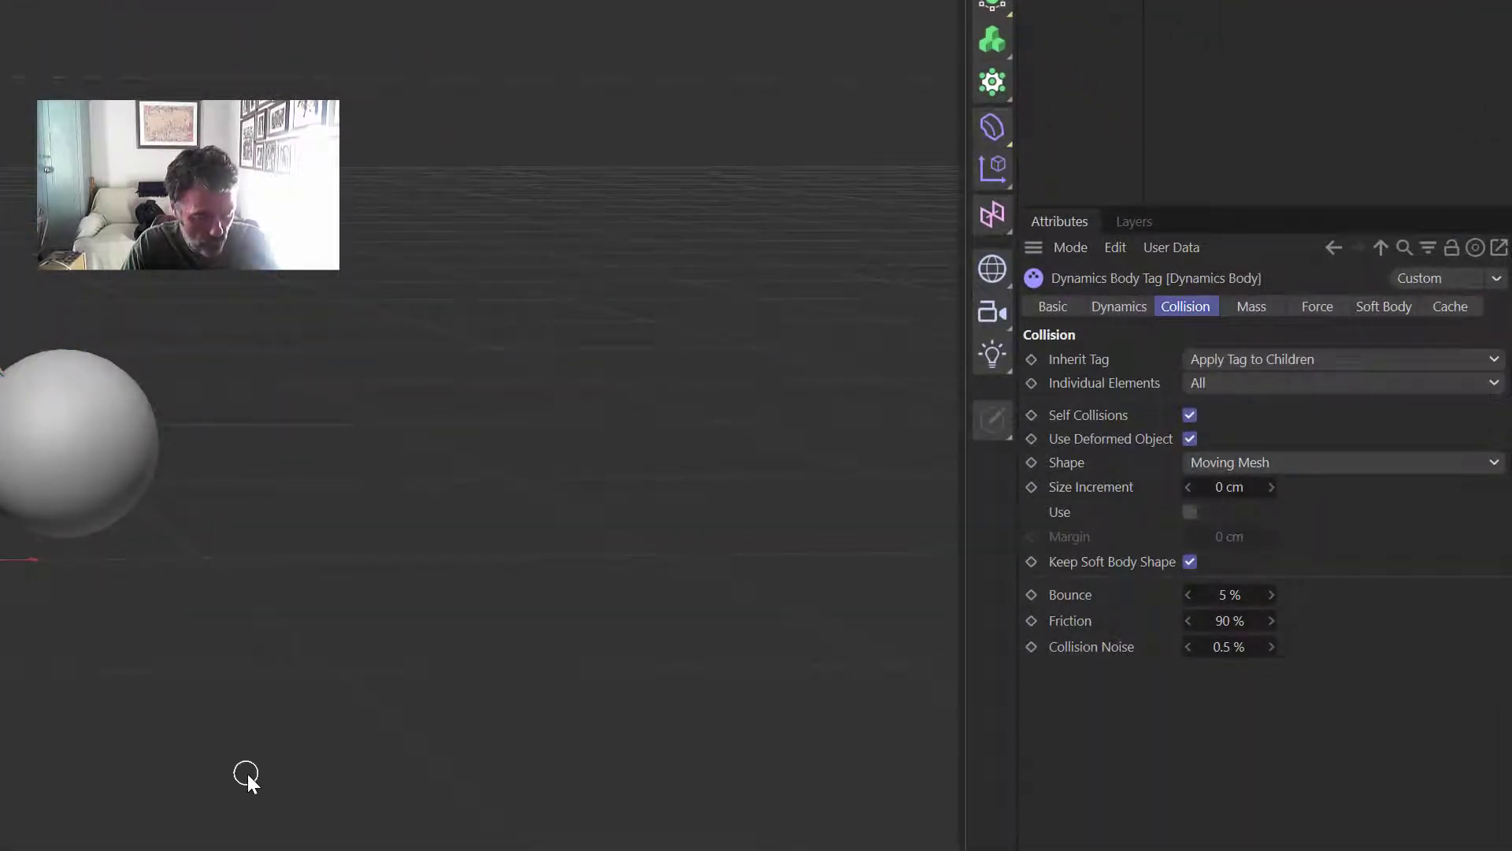
Step: Set the project's expert dynamics settings to 30 steps per frame and 30 maximum solver iterations per step
key("ctrl+d")
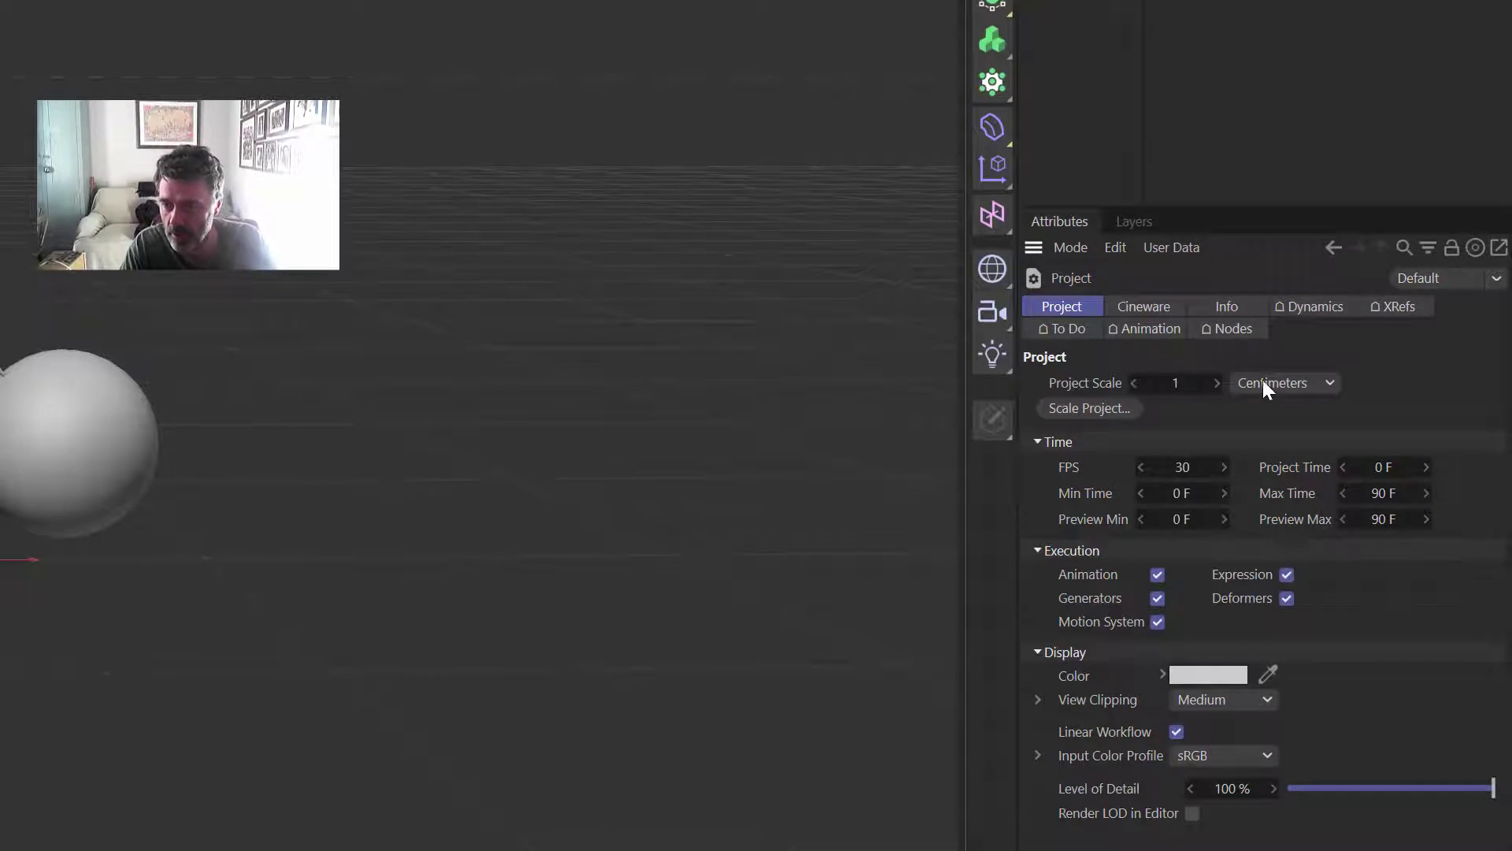
left_click(1310, 312)
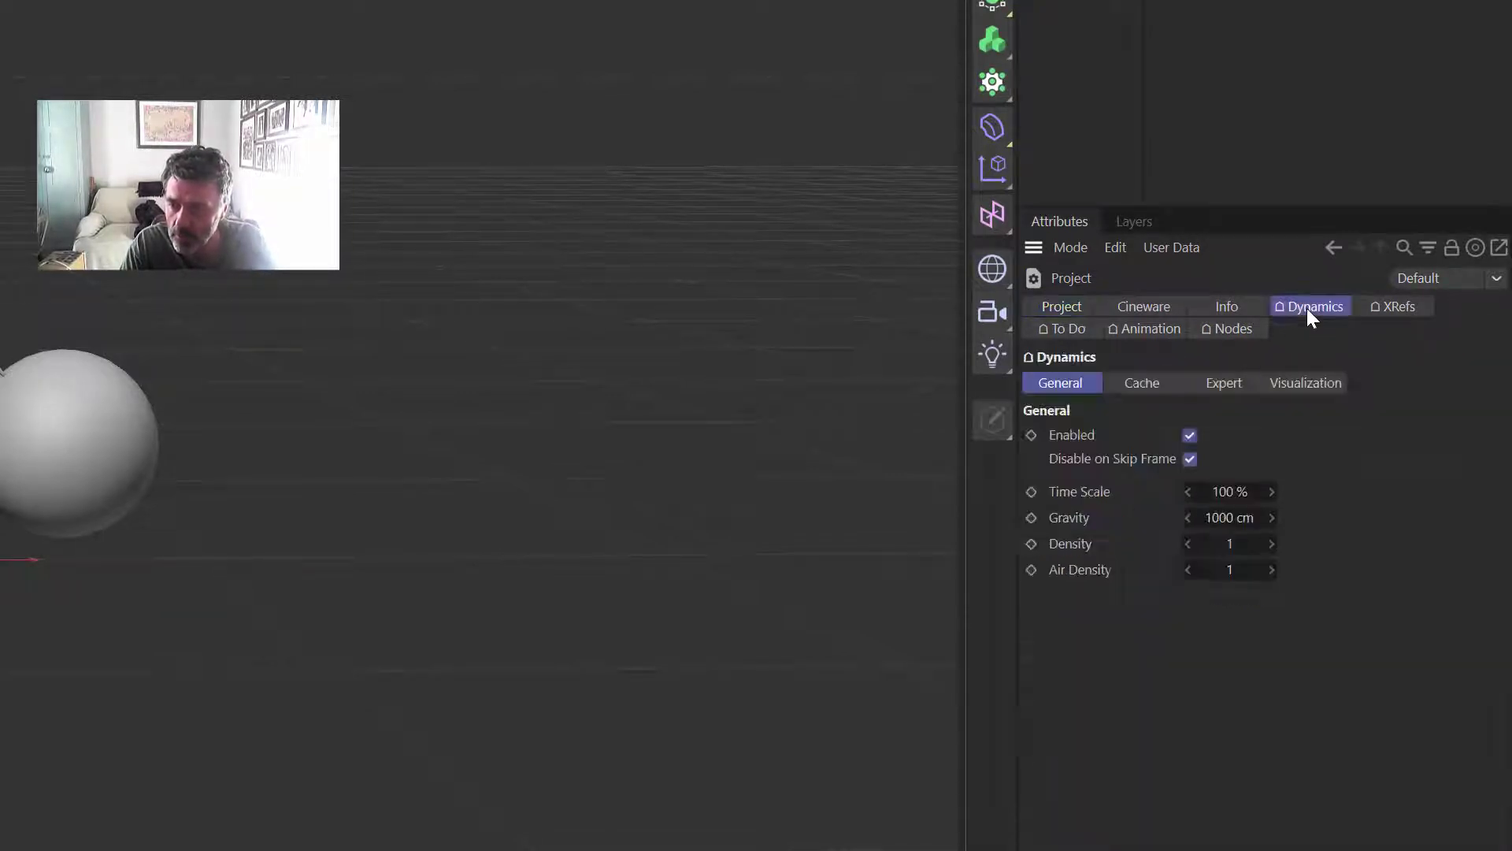
left_click(1229, 383)
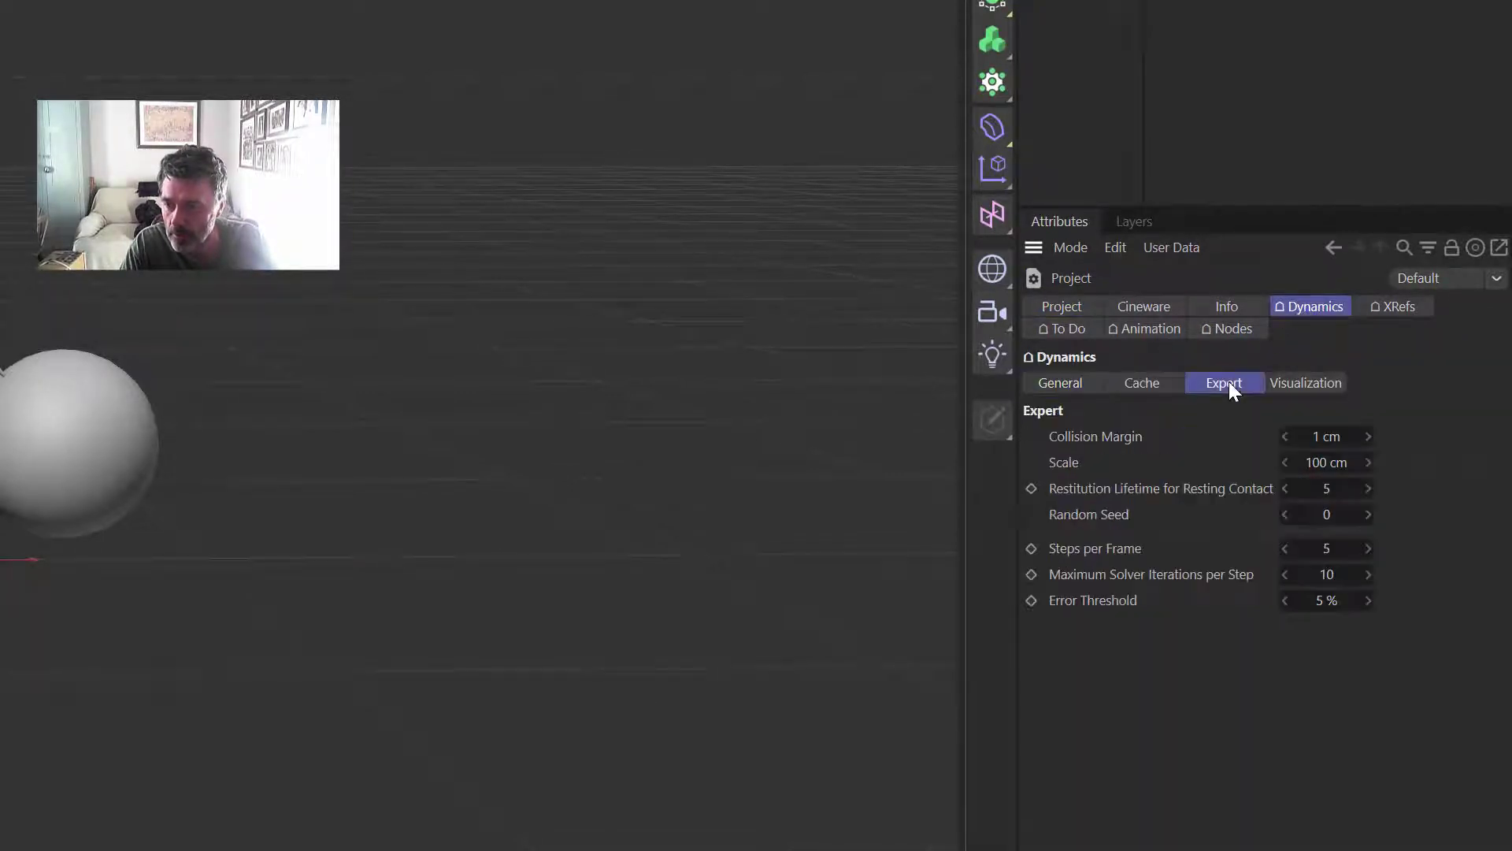
left_click(1332, 547)
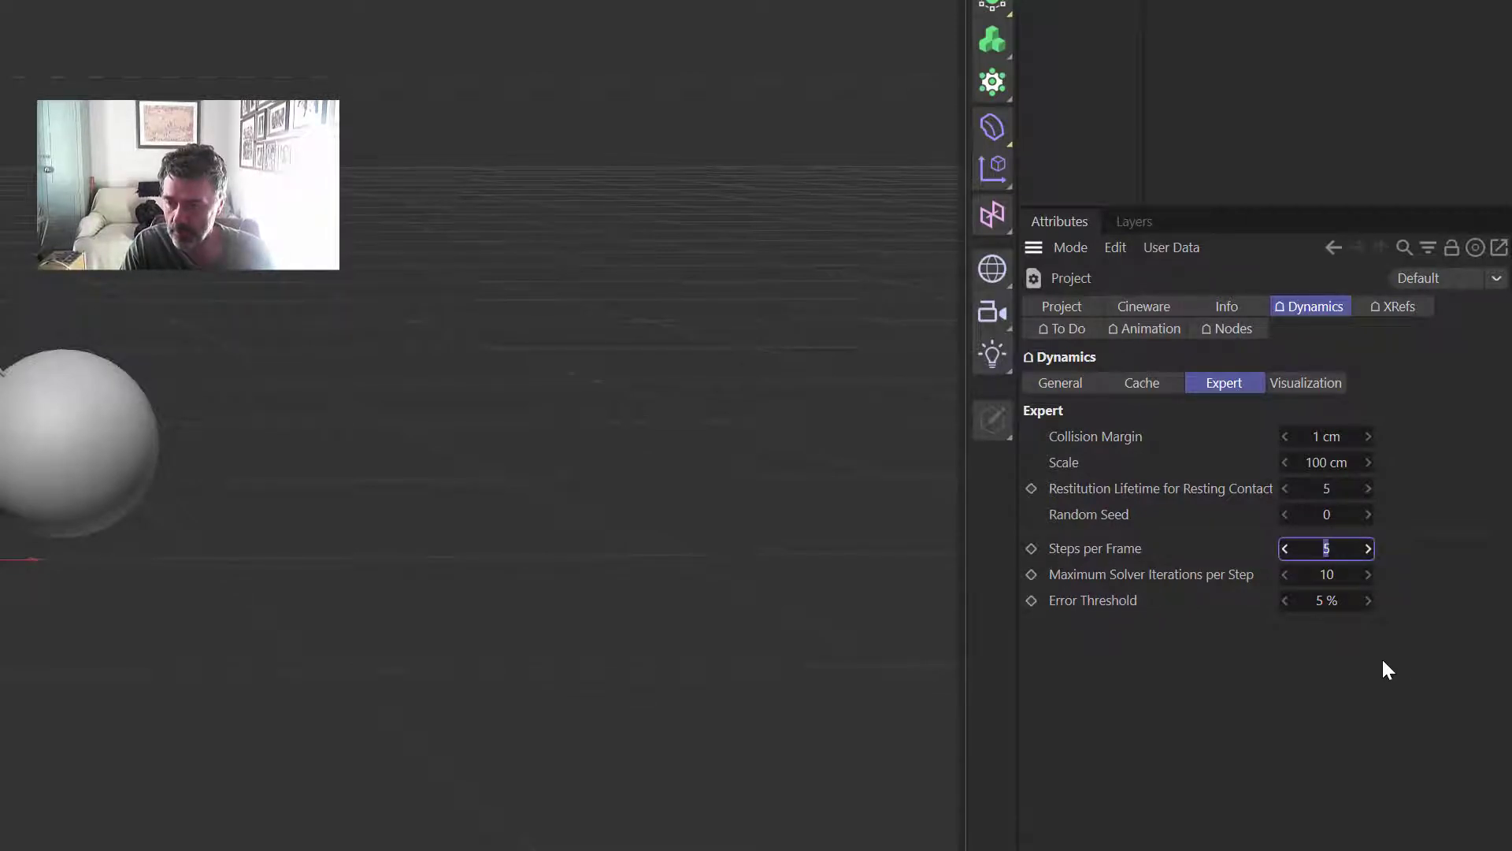
type("30")
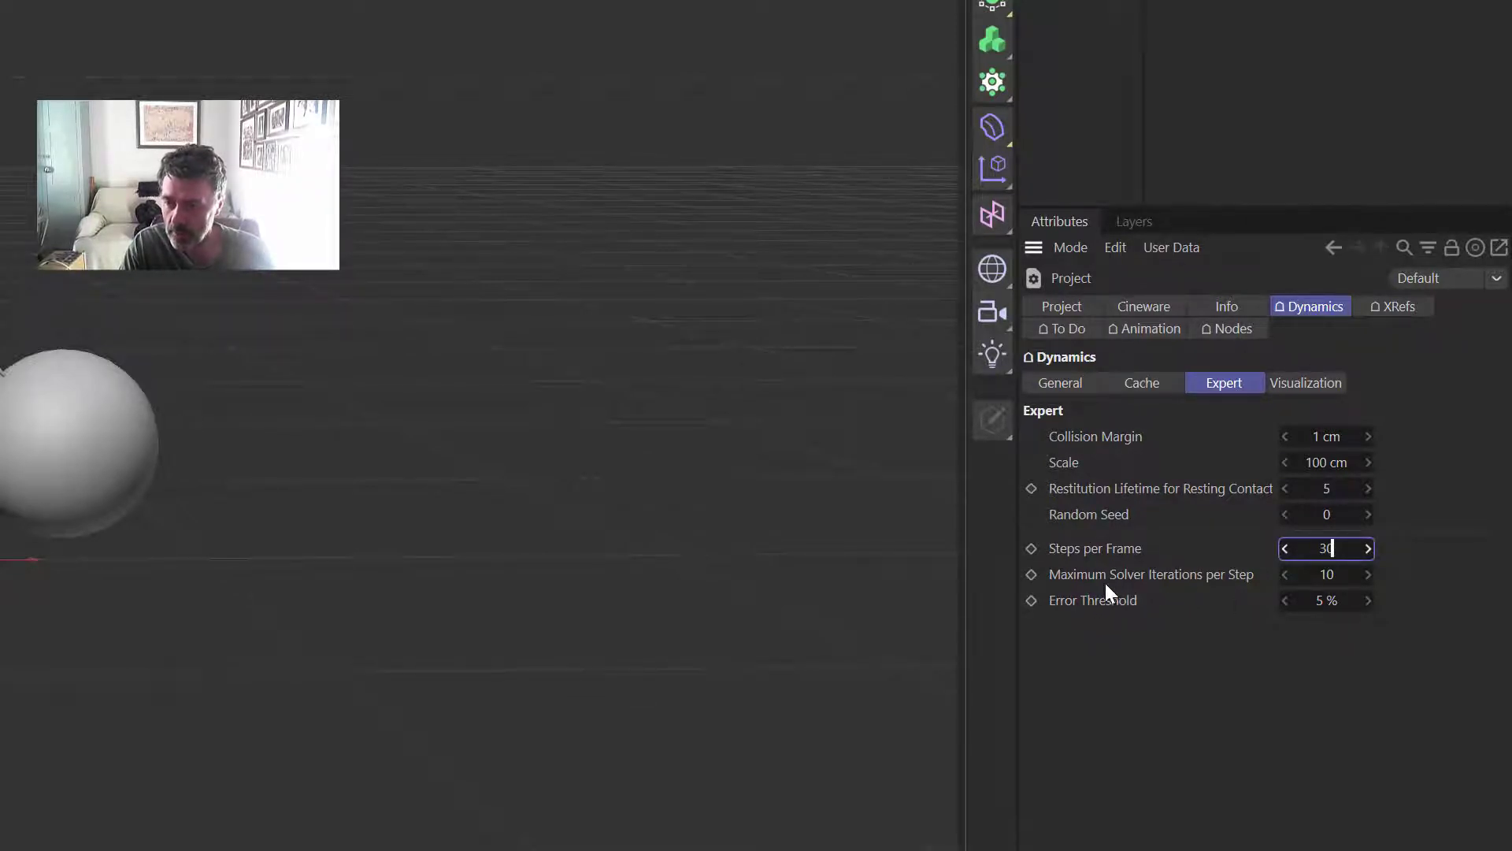
key("Tab")
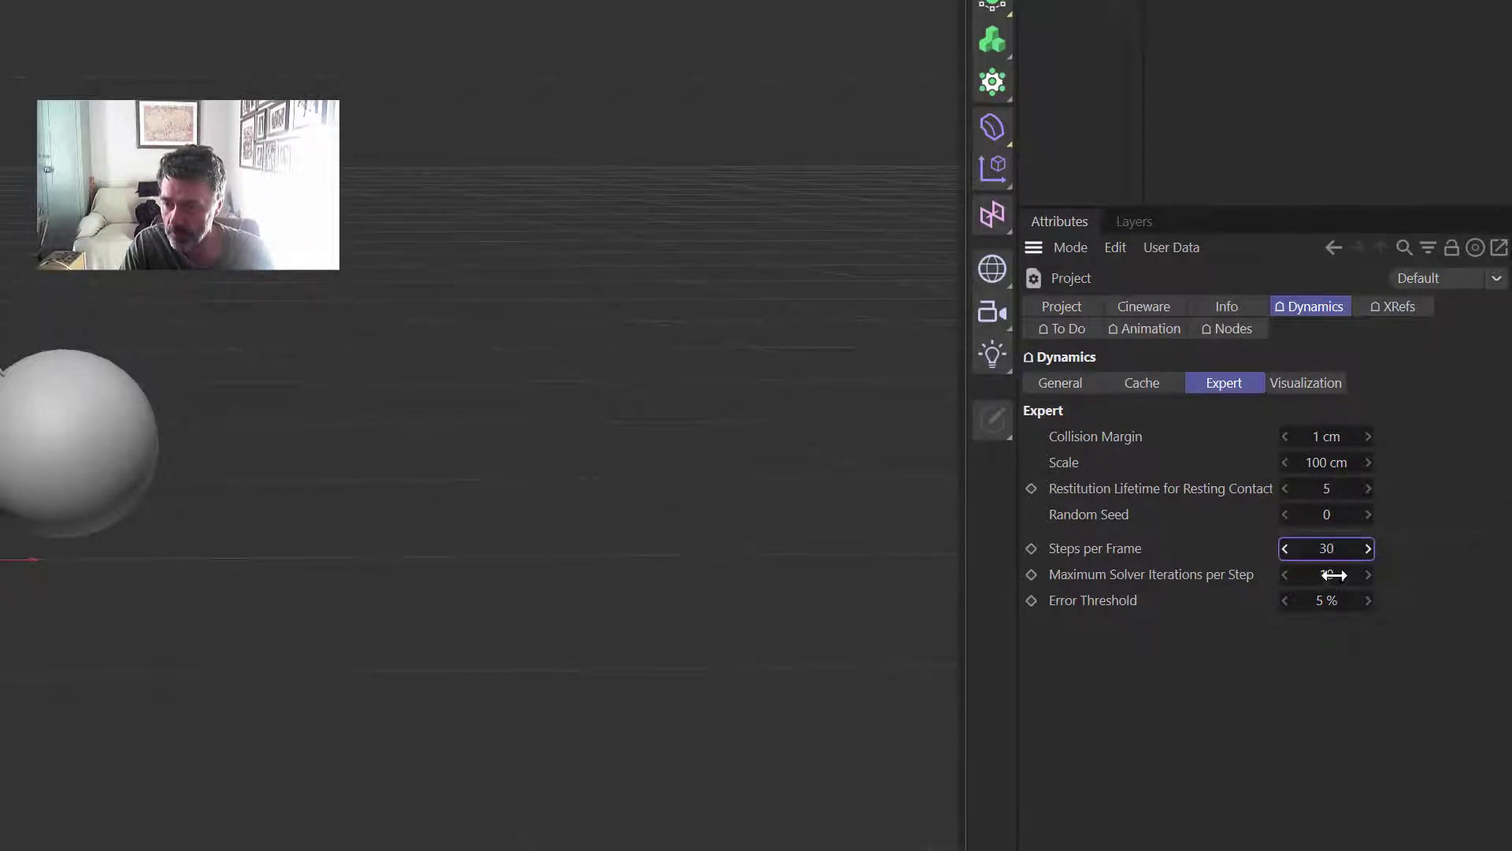
type("30")
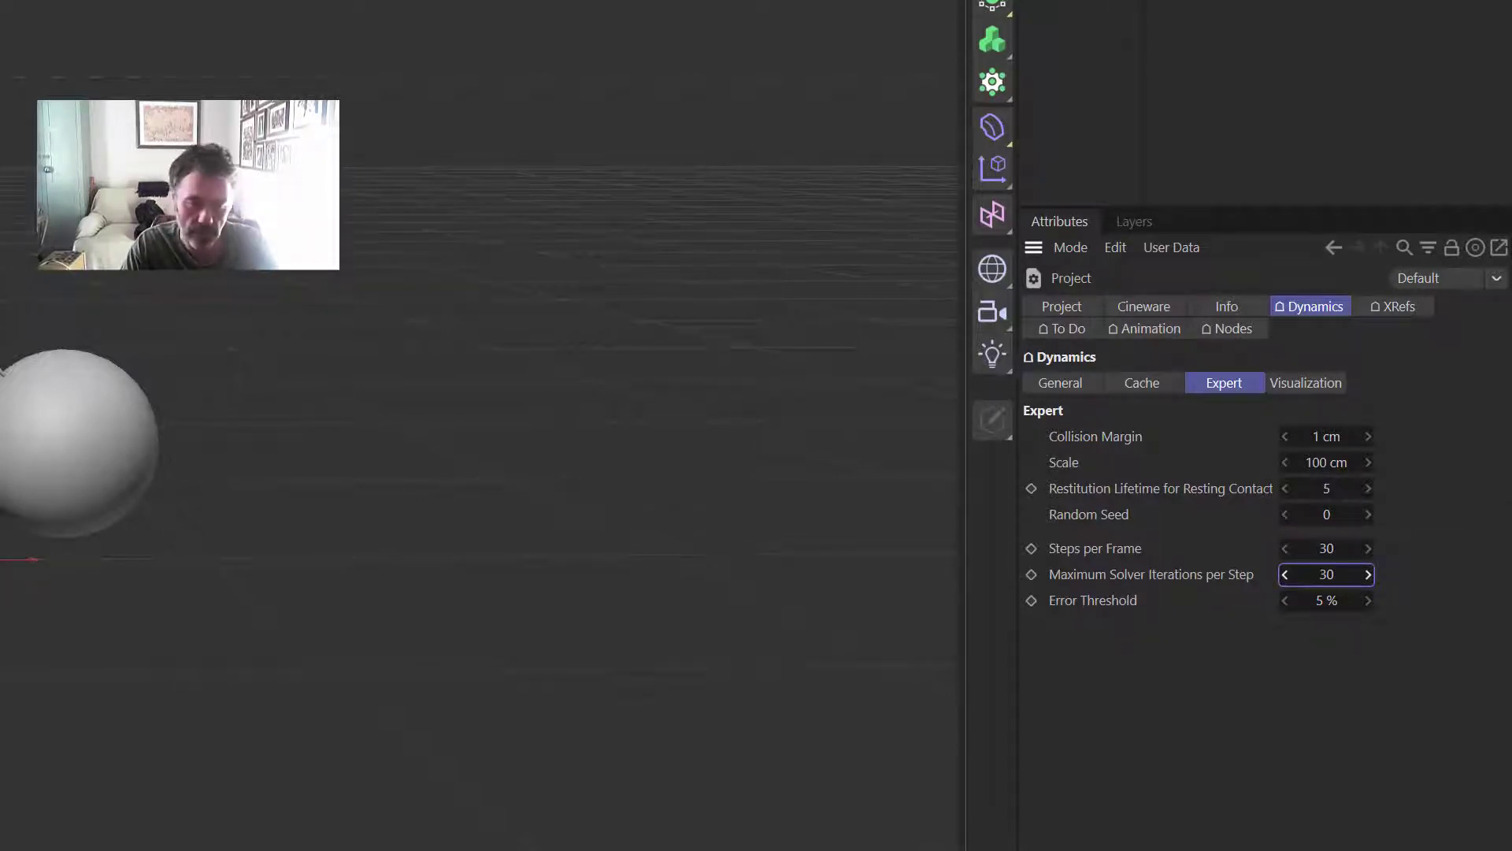
Step: Play the dynamics simulation while reviewing the collision and mass settings of the chain's Dynamics Body tag, and stop playback
left_click(480, 778)
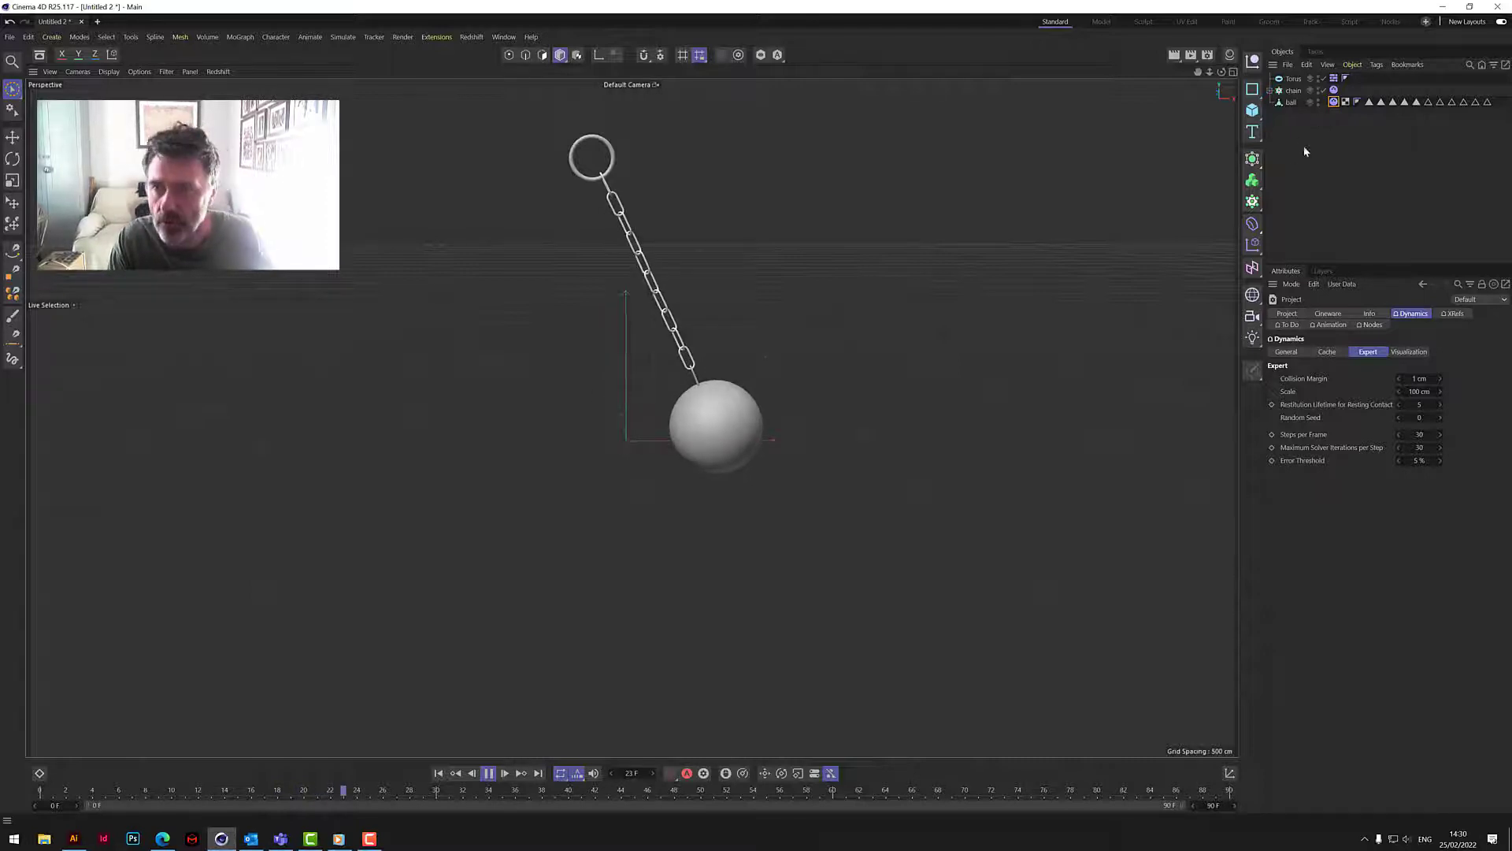
left_click(1334, 91)
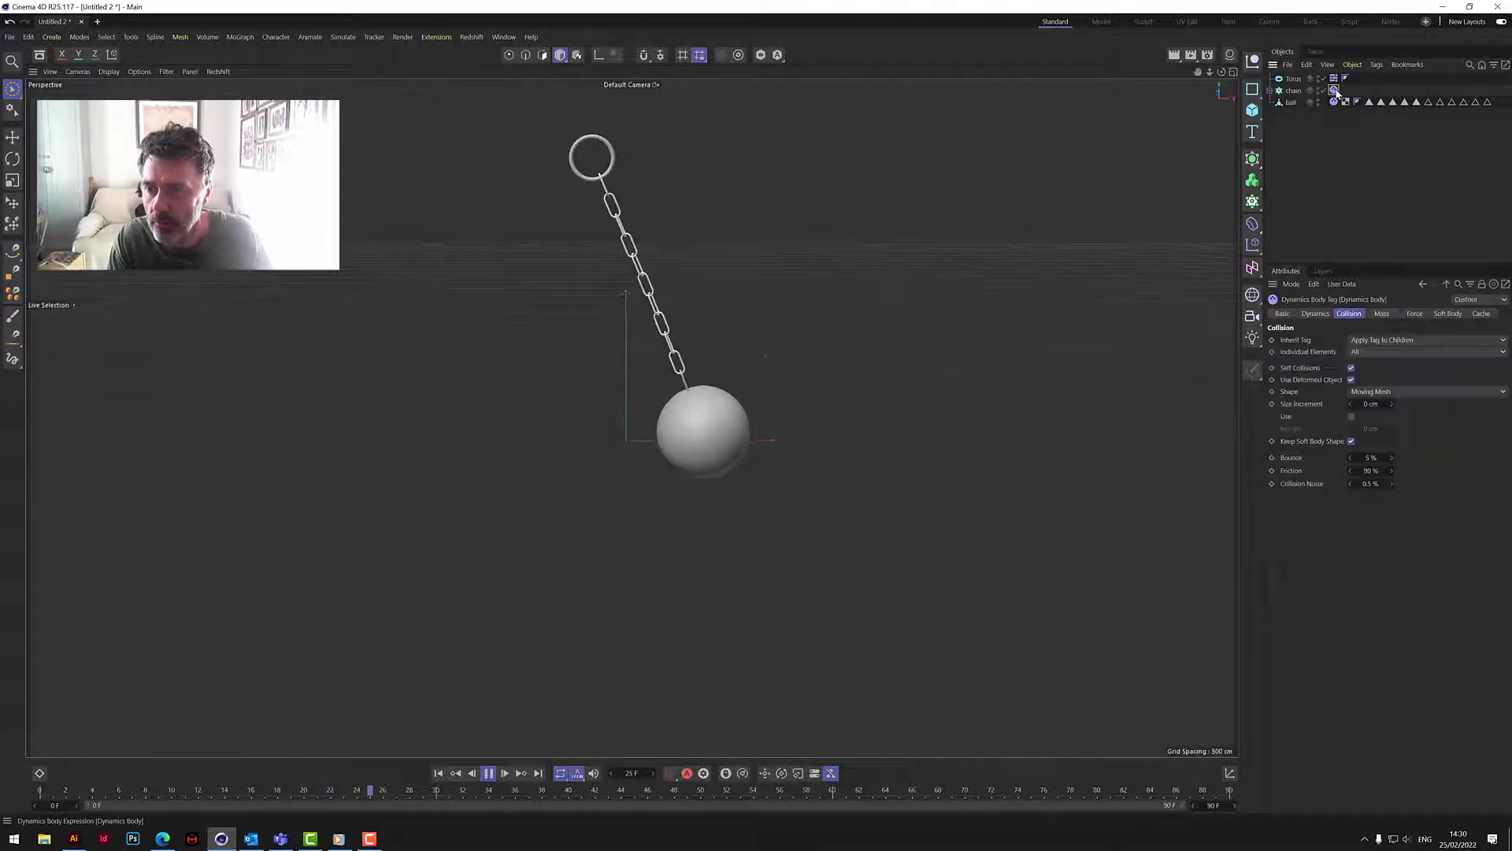
left_click(1385, 314)
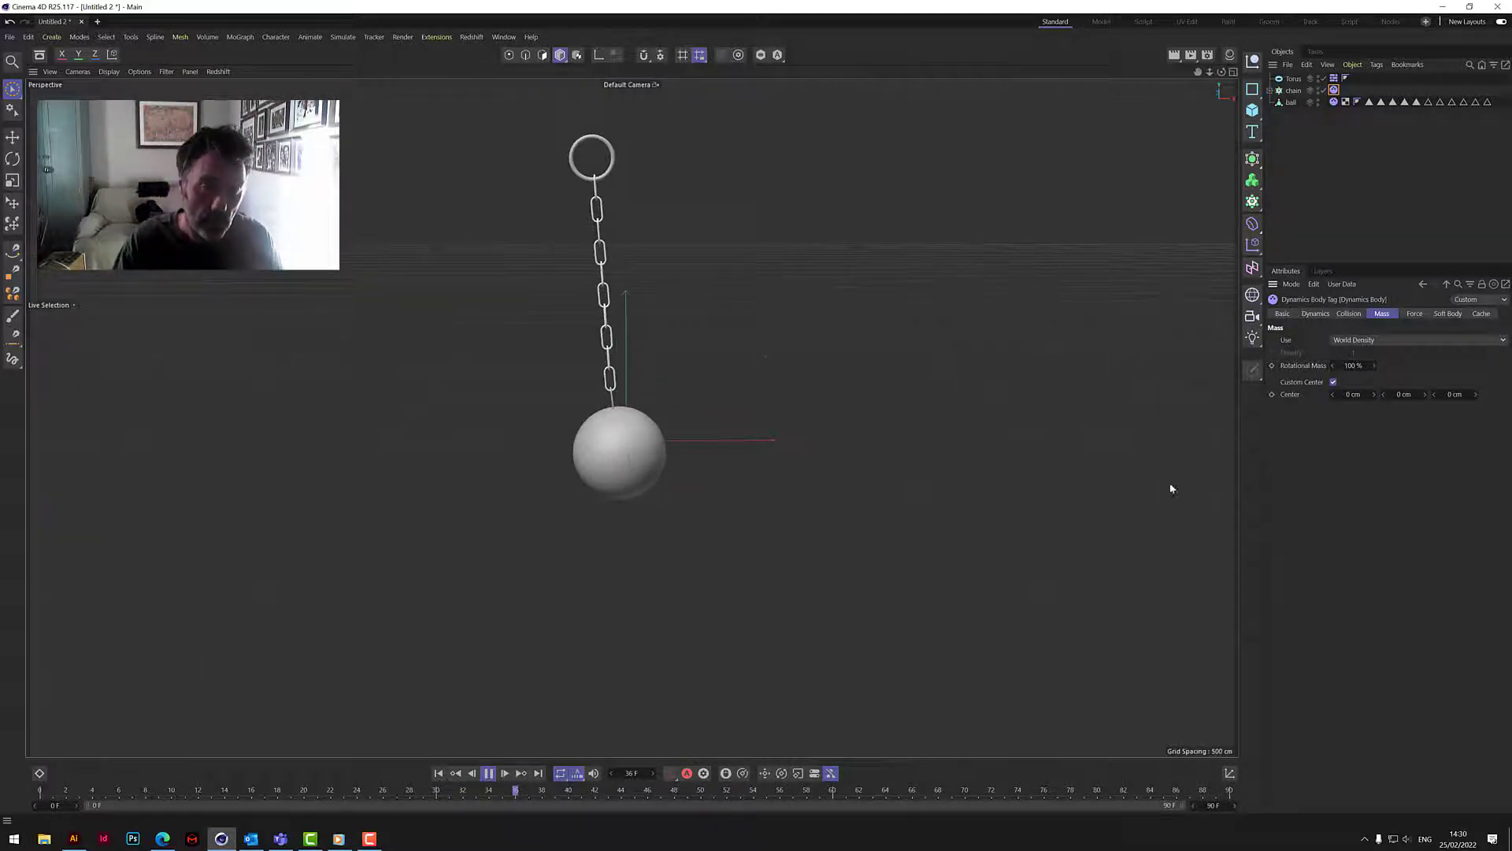
left_click(489, 773)
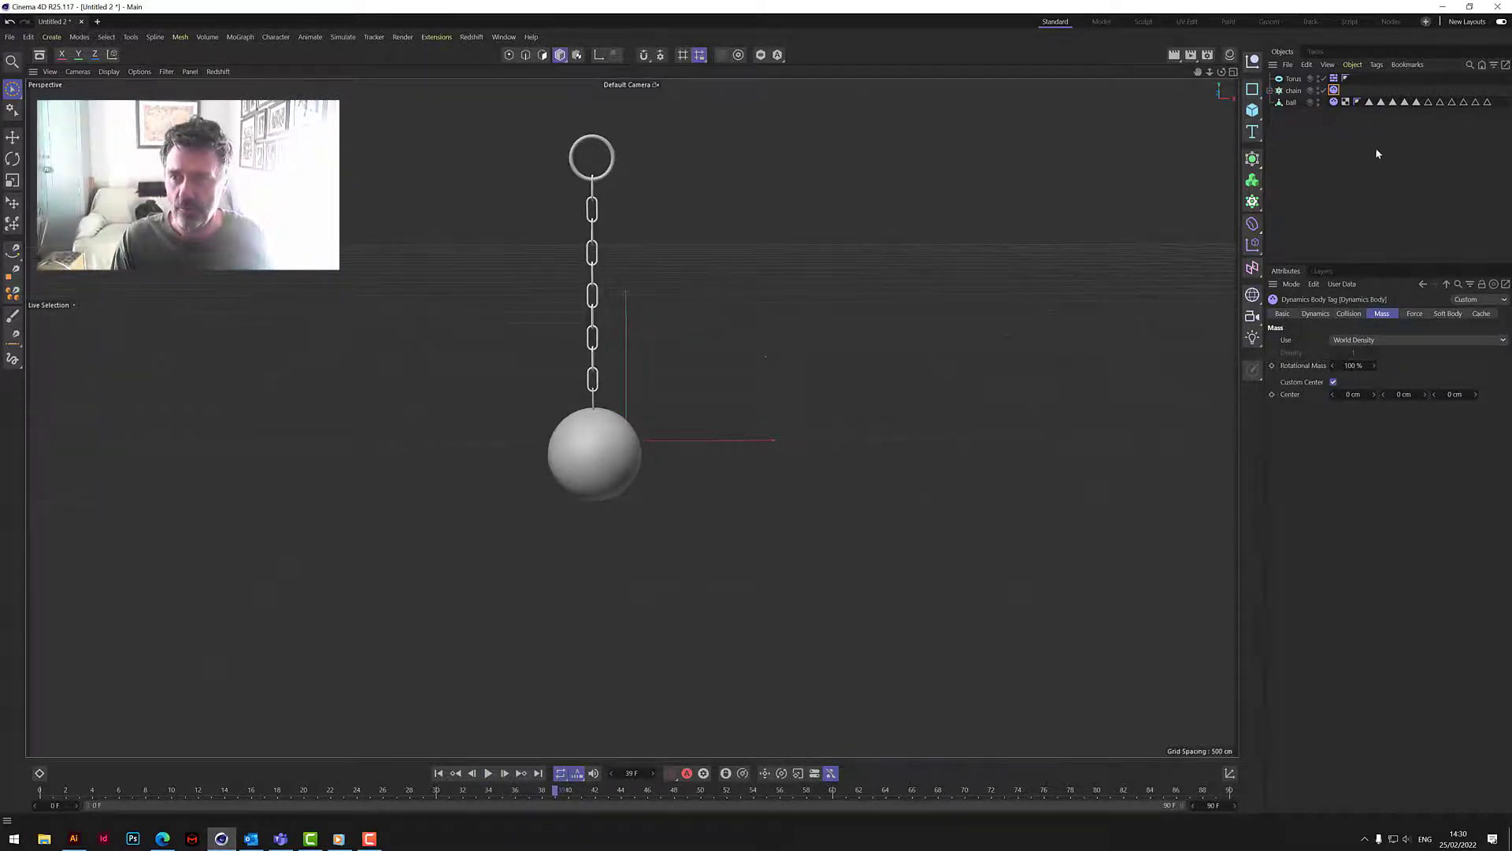
Step: Bake the dynamics of all objects from the cache settings of the ball's Dynamics Body tag
left_click(1334, 102)
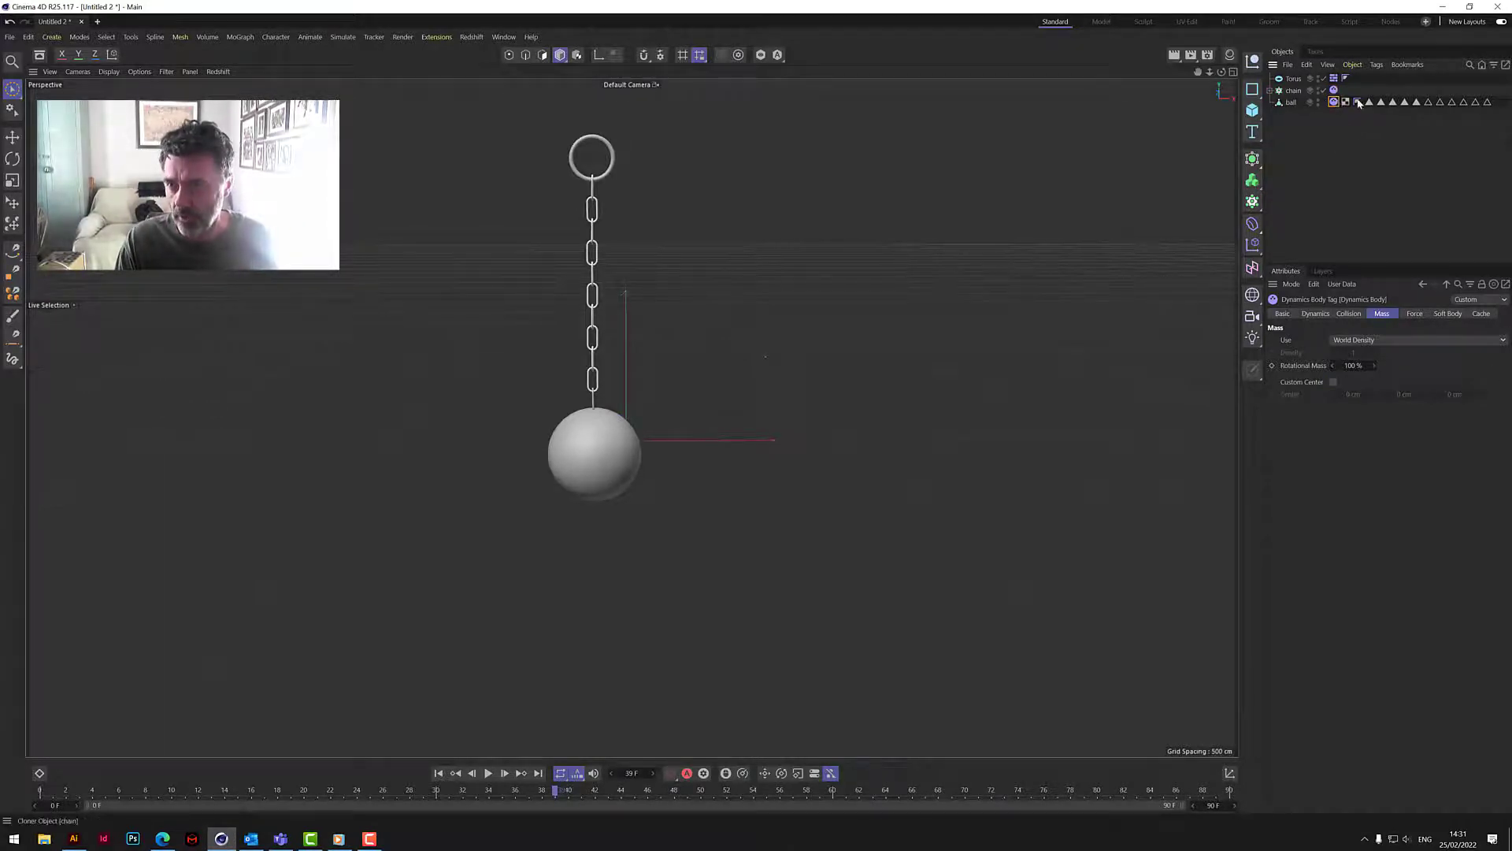
left_click(1481, 314)
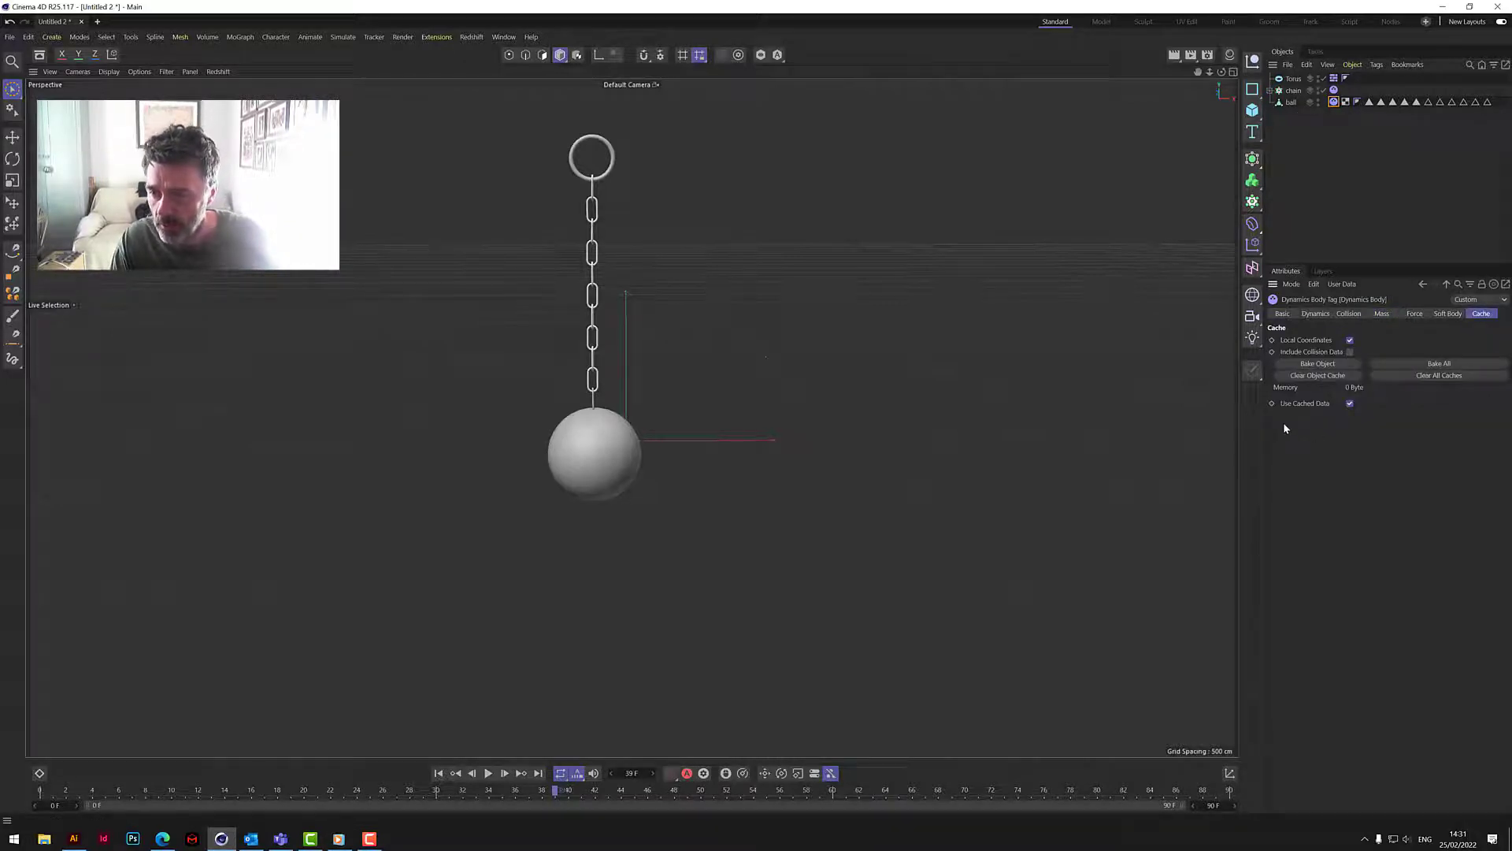
left_click(1440, 363)
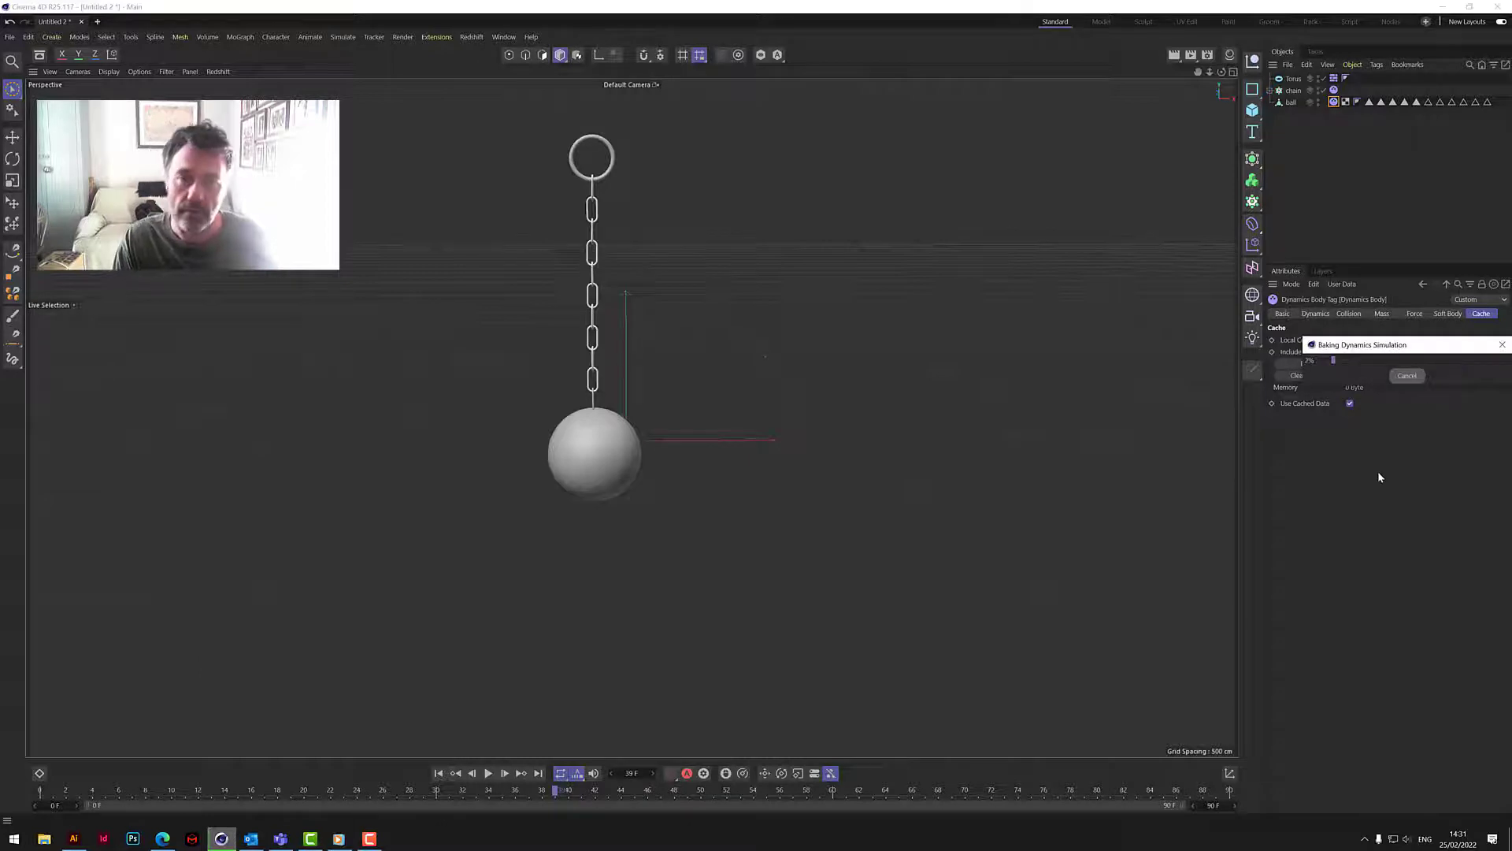
left_click(369, 839)
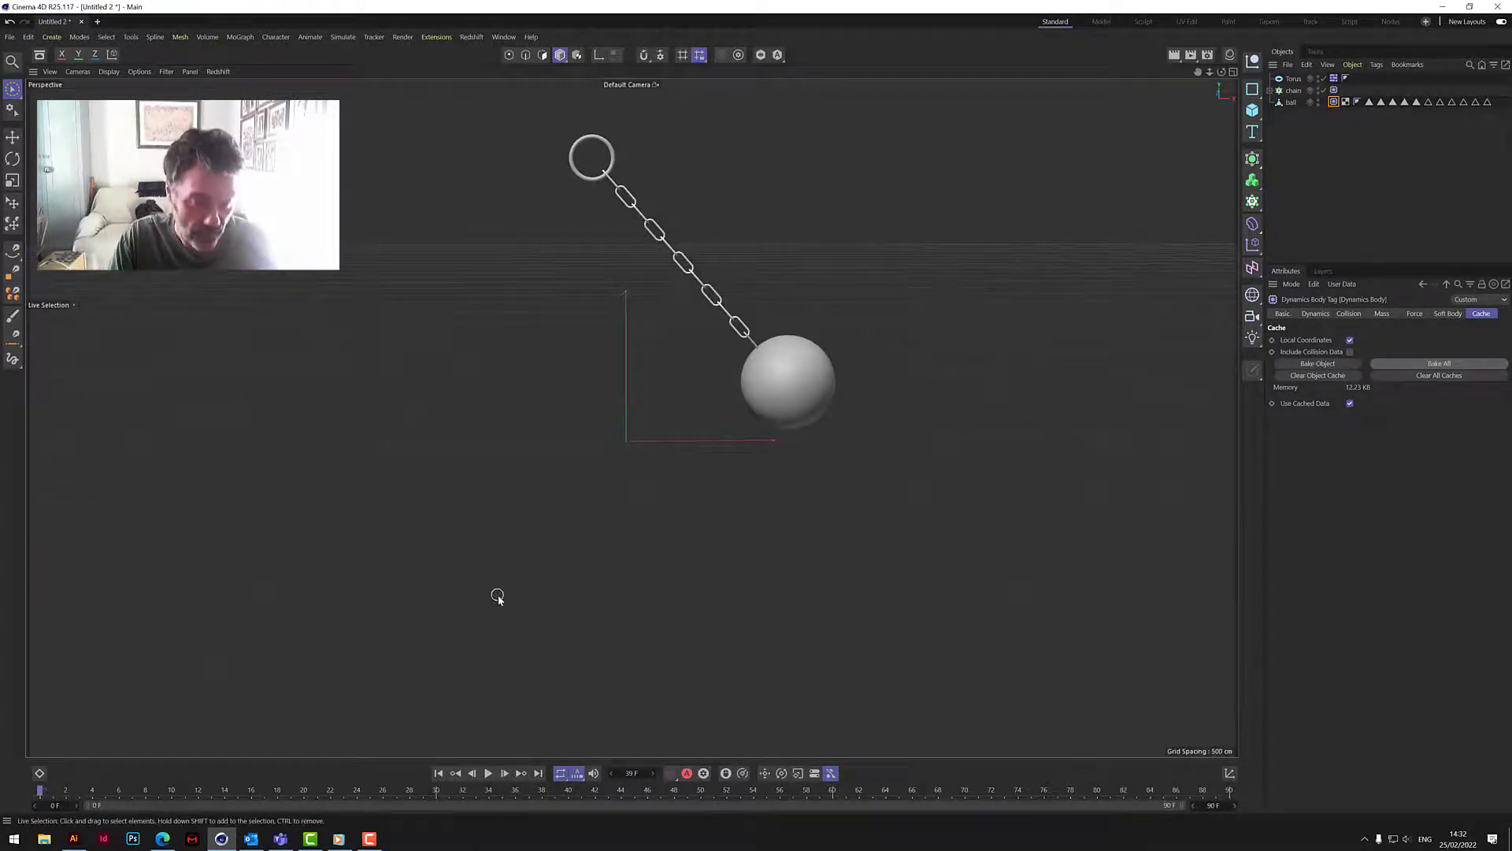
Step: Play back the baked swing of the chain and ball, and return to the first frame
left_click(489, 775)
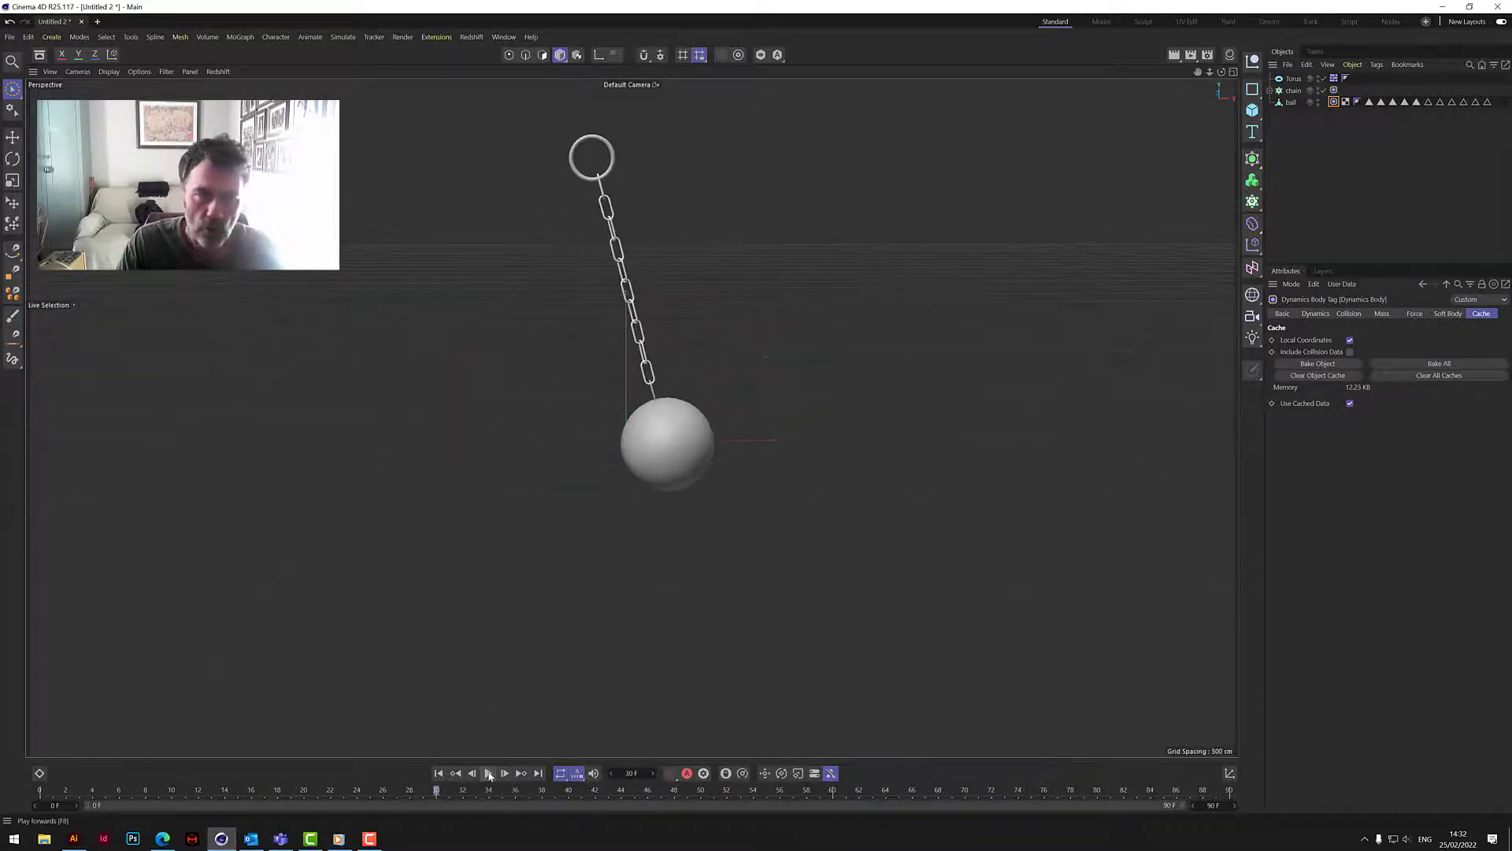
left_click(487, 772)
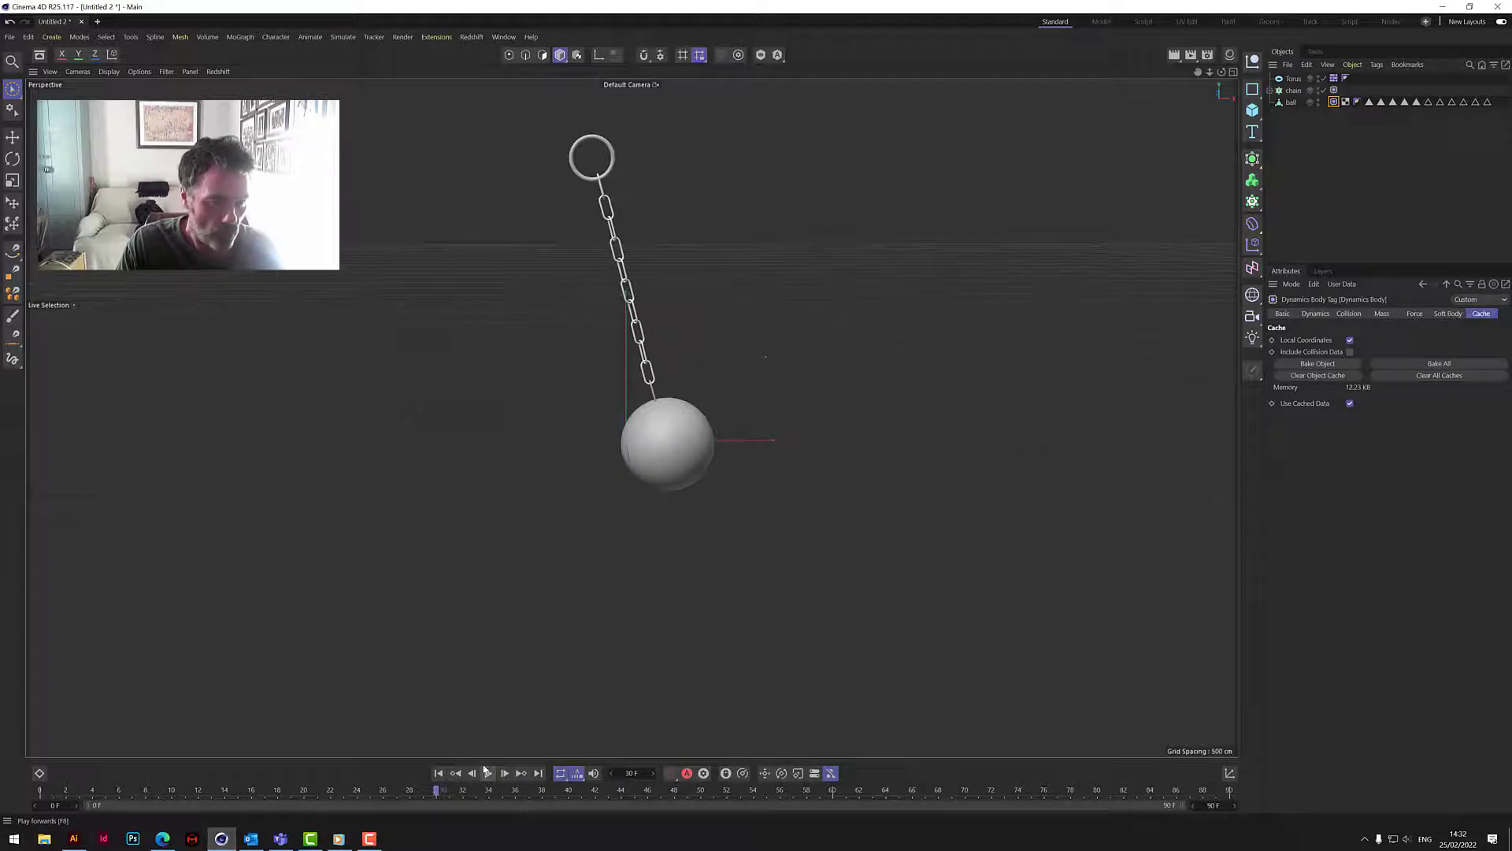
left_click(439, 773)
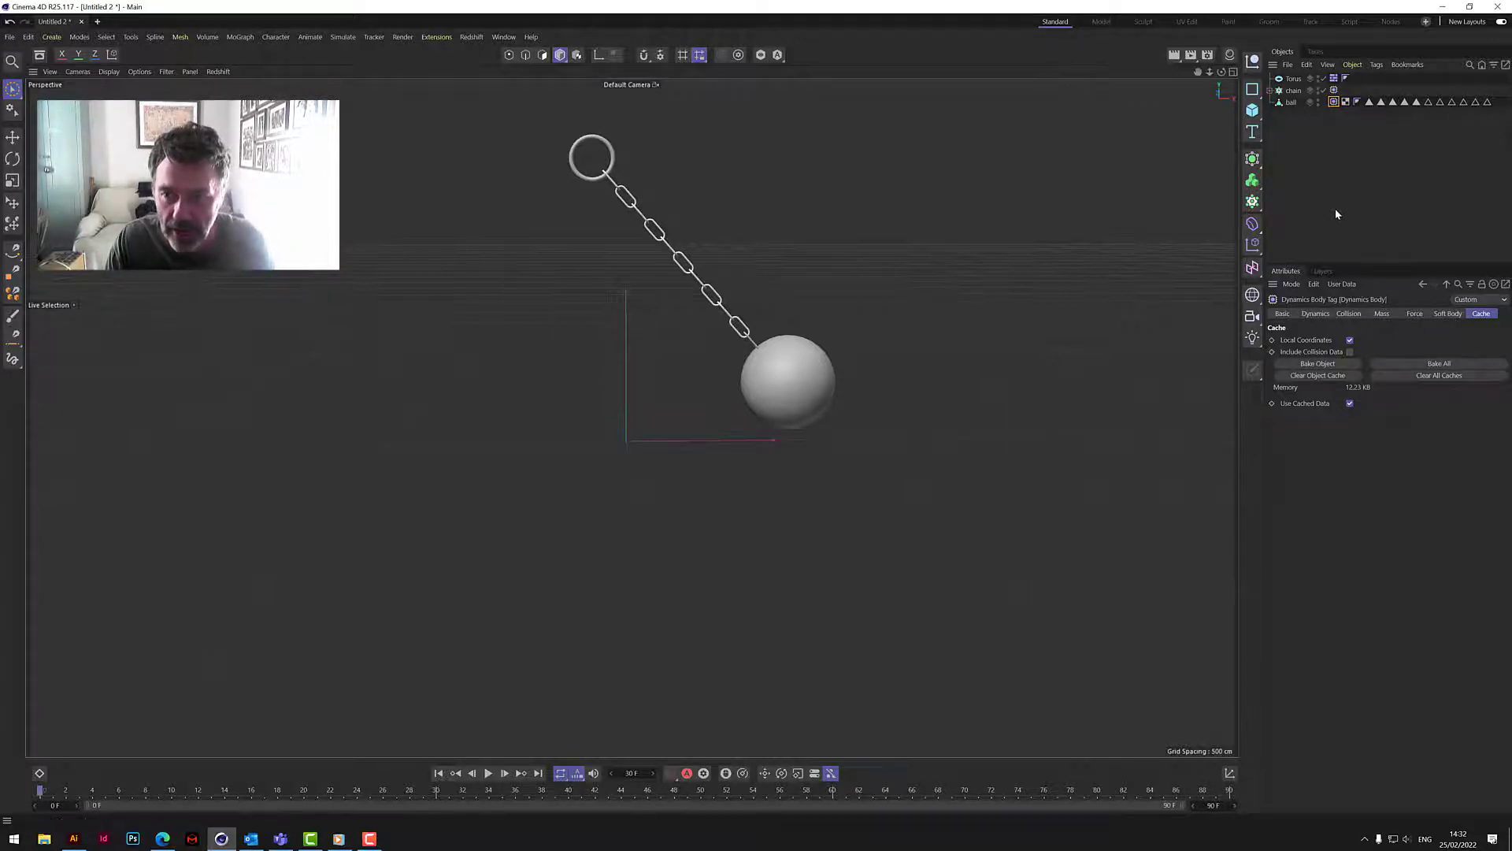
Step: Add a cube and reshape it into an upright wall about 9 cm thick, 1079 cm high and 2439 cm deep
left_click(1253, 111)
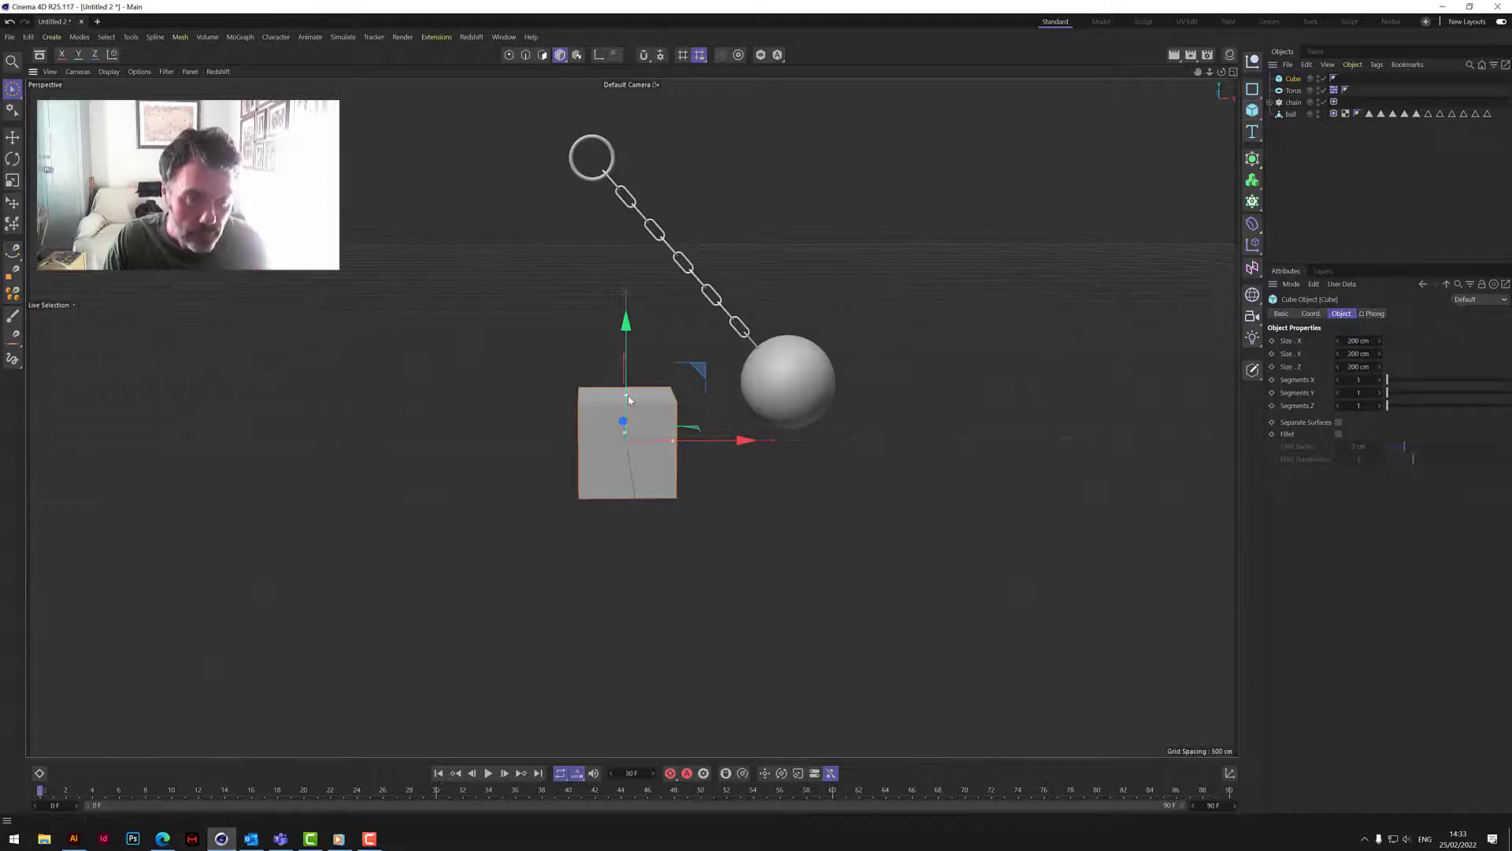
left_click_drag(629, 400, 628, 315)
left_click_drag(614, 418, 984, 307, "alt")
left_click_drag(699, 443, 673, 405)
left_click_drag(664, 293, 662, 152)
left_click_drag(737, 394, 838, 346)
left_click_drag(631, 415, 849, 372, "alt")
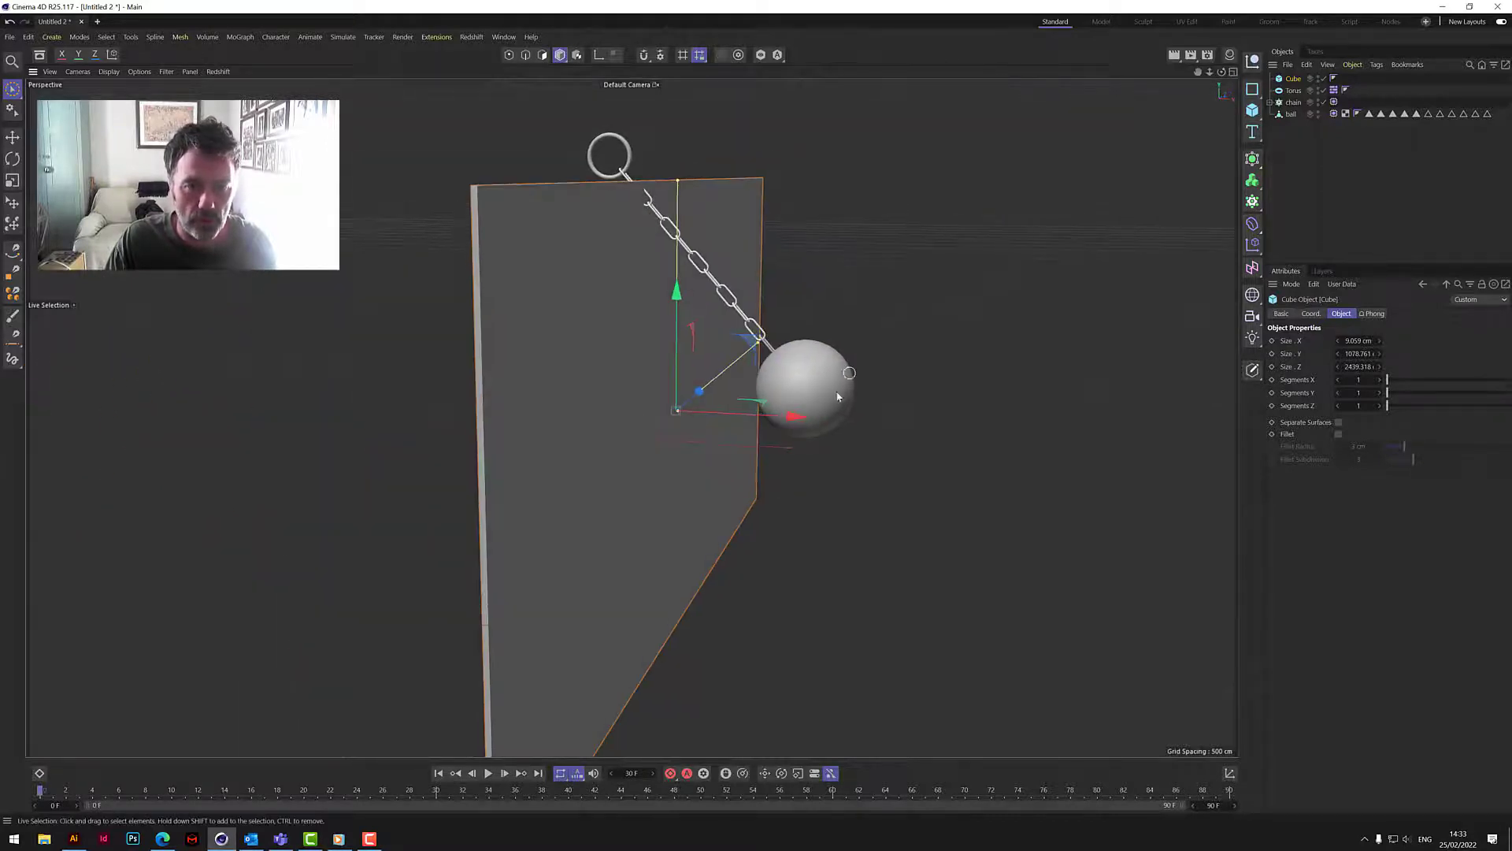
Step: Move the wall away from the ball toward -X and set its X size to 3 cm
left_click_drag(793, 415, 699, 412)
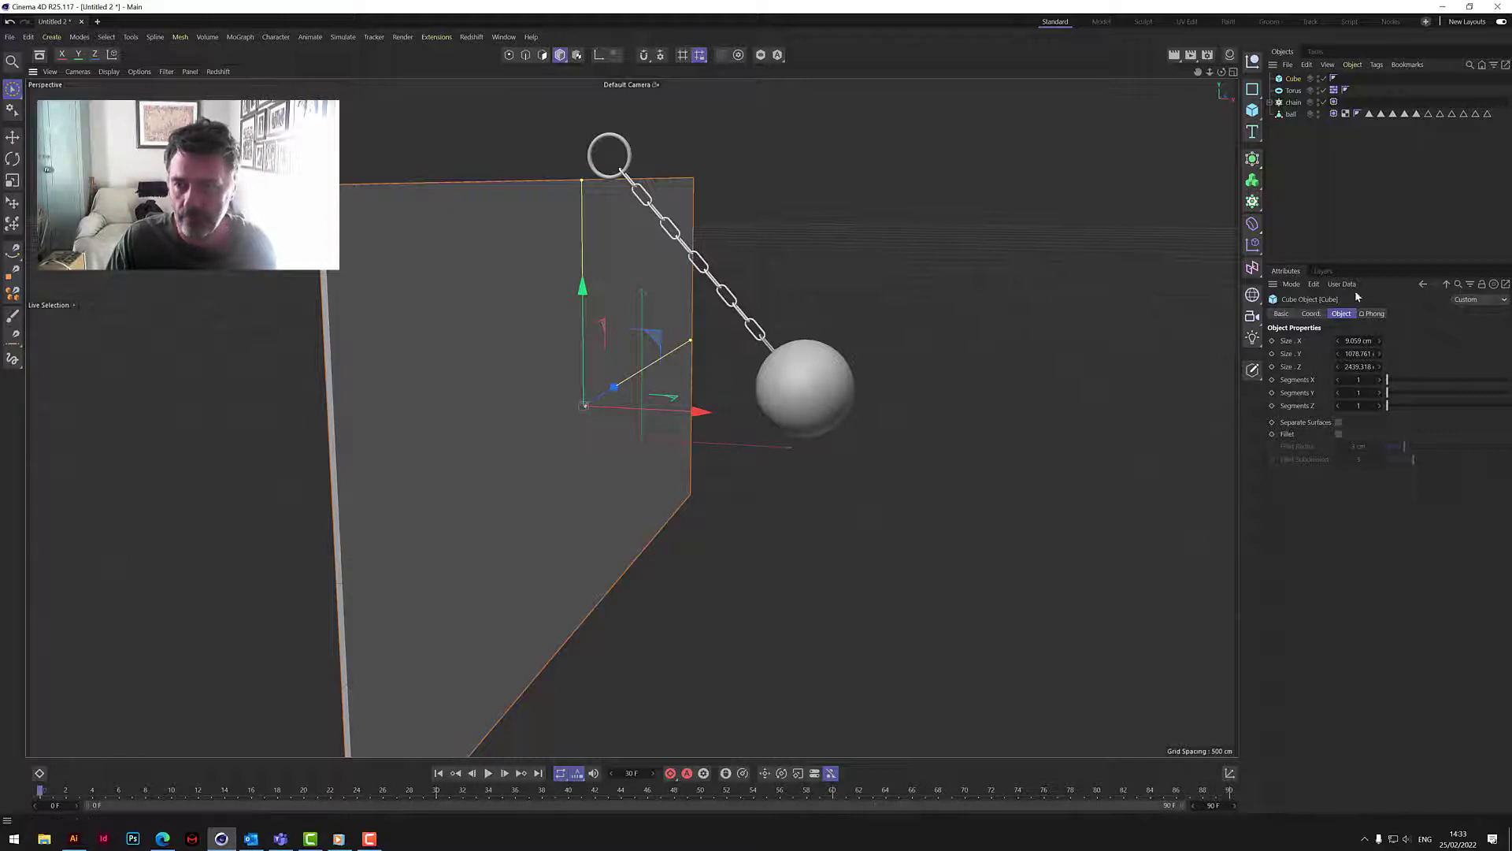
double_click(1360, 341)
type("3")
key("Return")
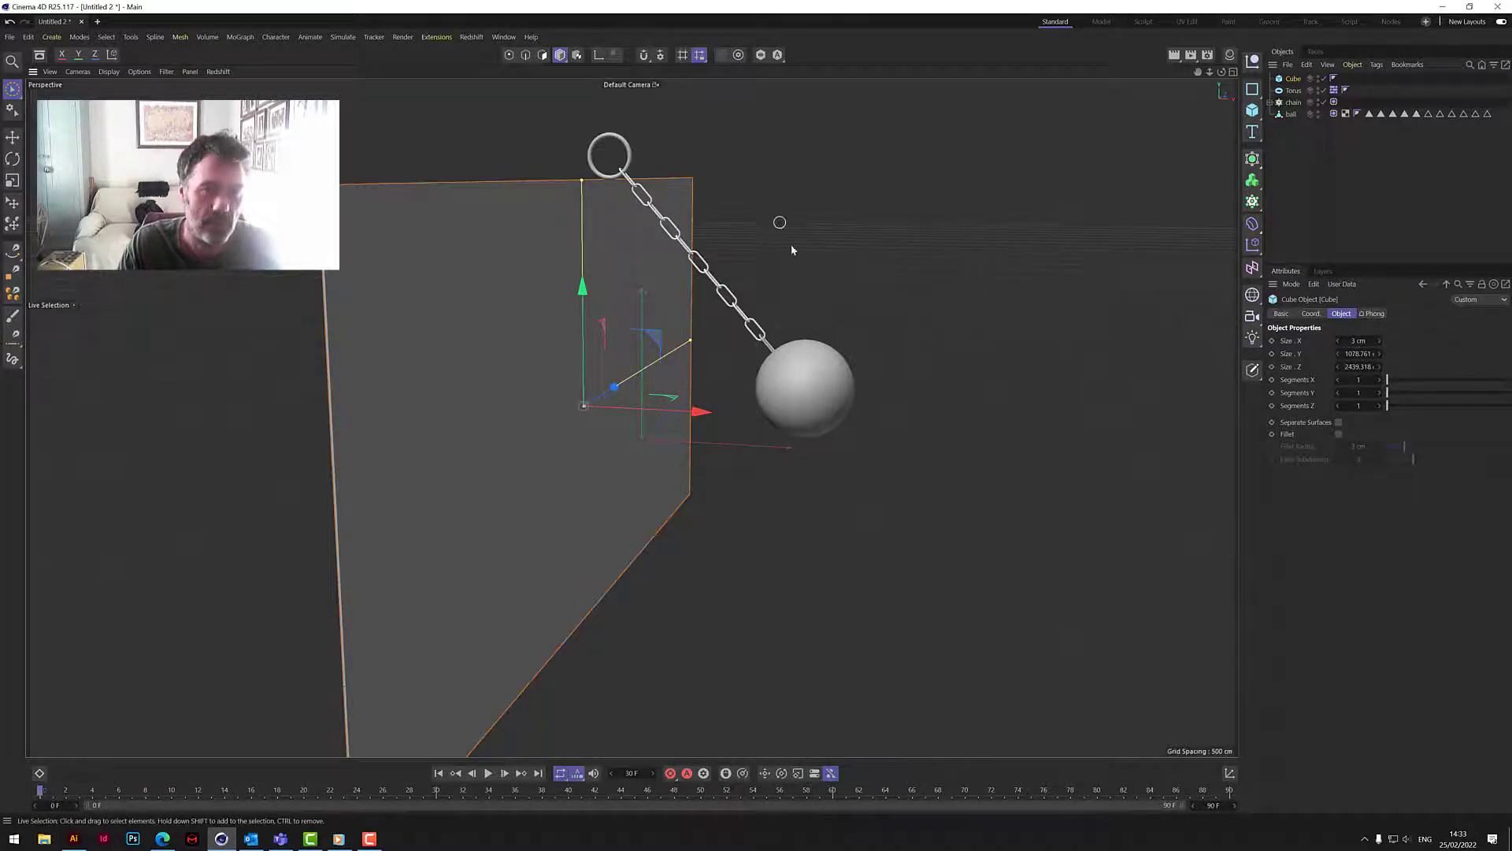
left_click_drag(583, 409, 631, 417, "alt")
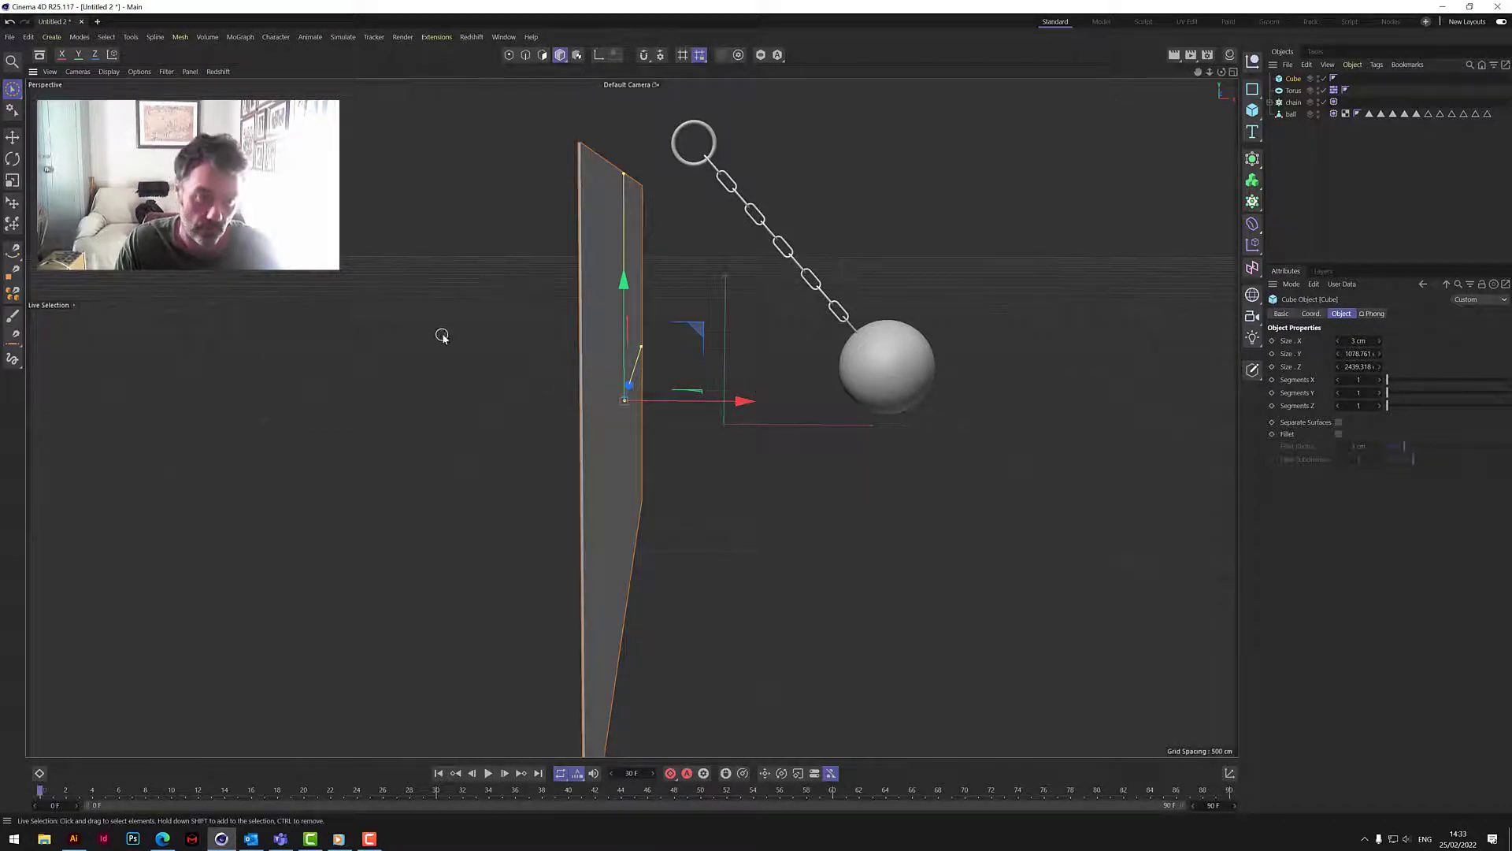
Step: Add a Voronoi Fracture object with the wall cube as its child, and deselect everything
left_click_drag(1221, 72, 1103, 112)
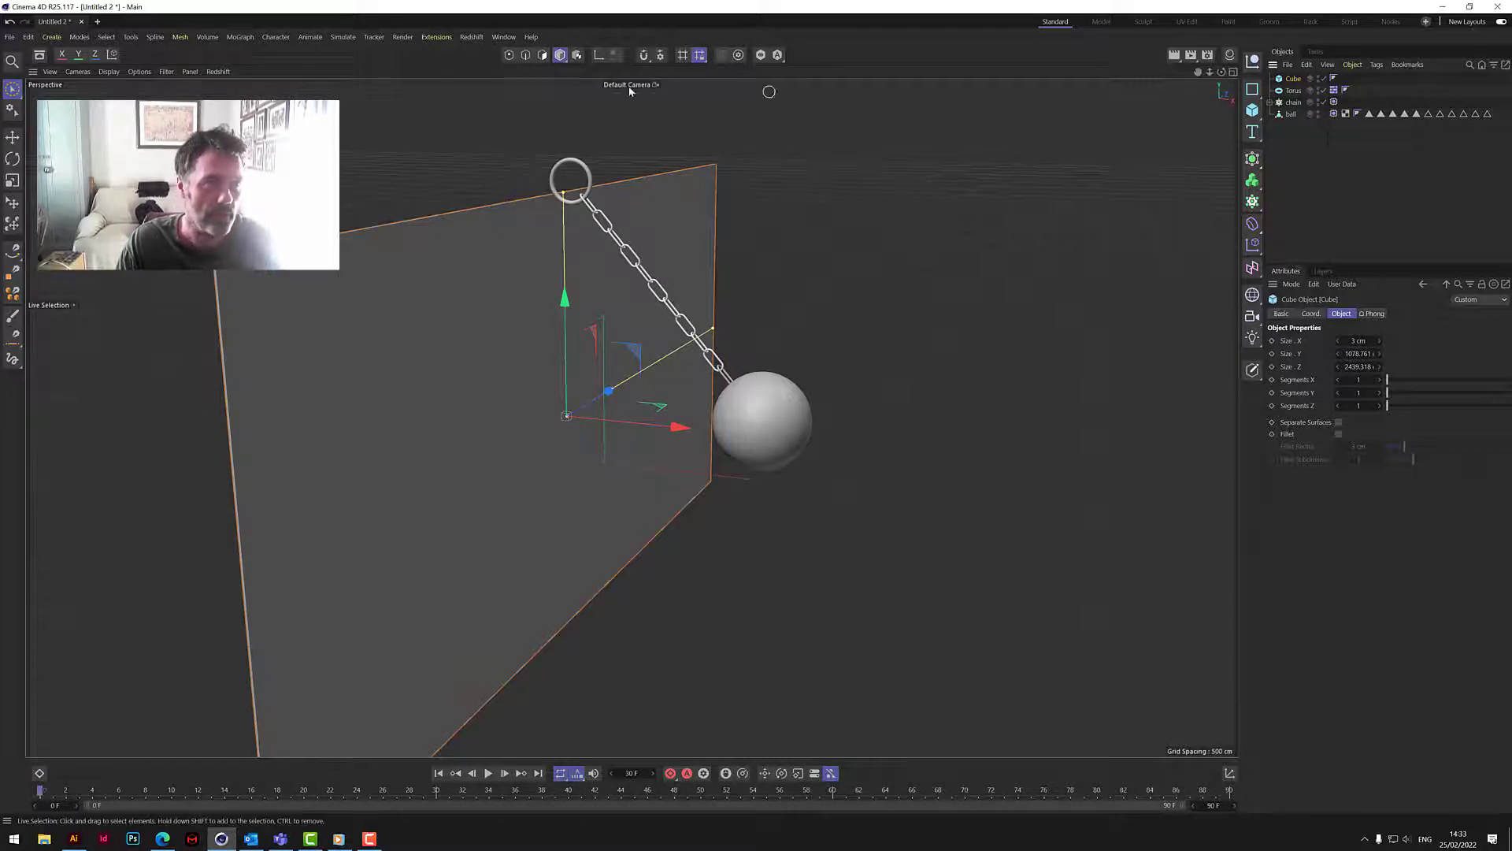
left_click(240, 37)
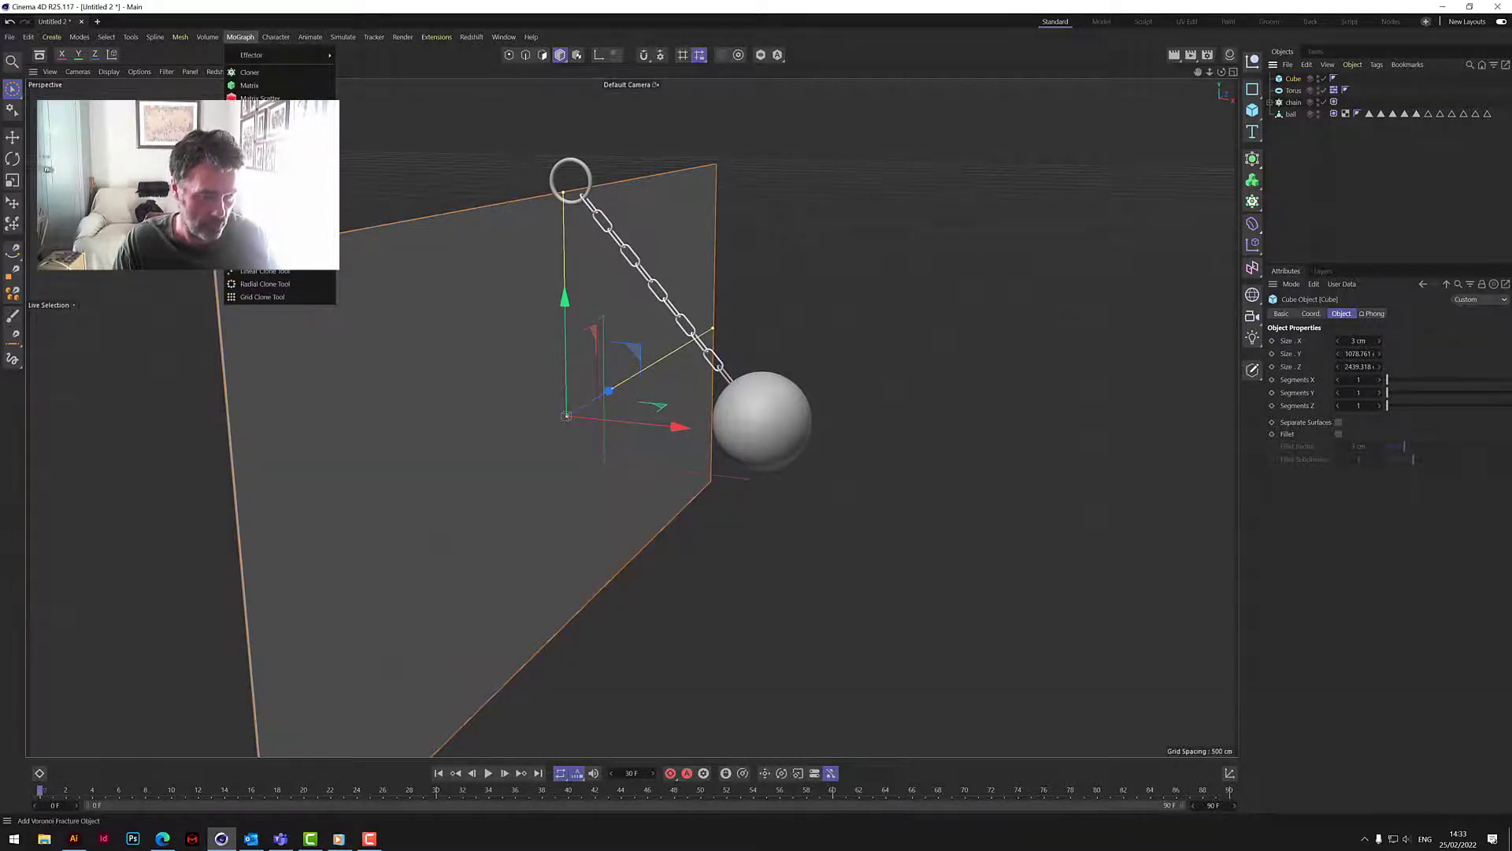
left_click(265, 124, "alt")
left_click(1311, 152)
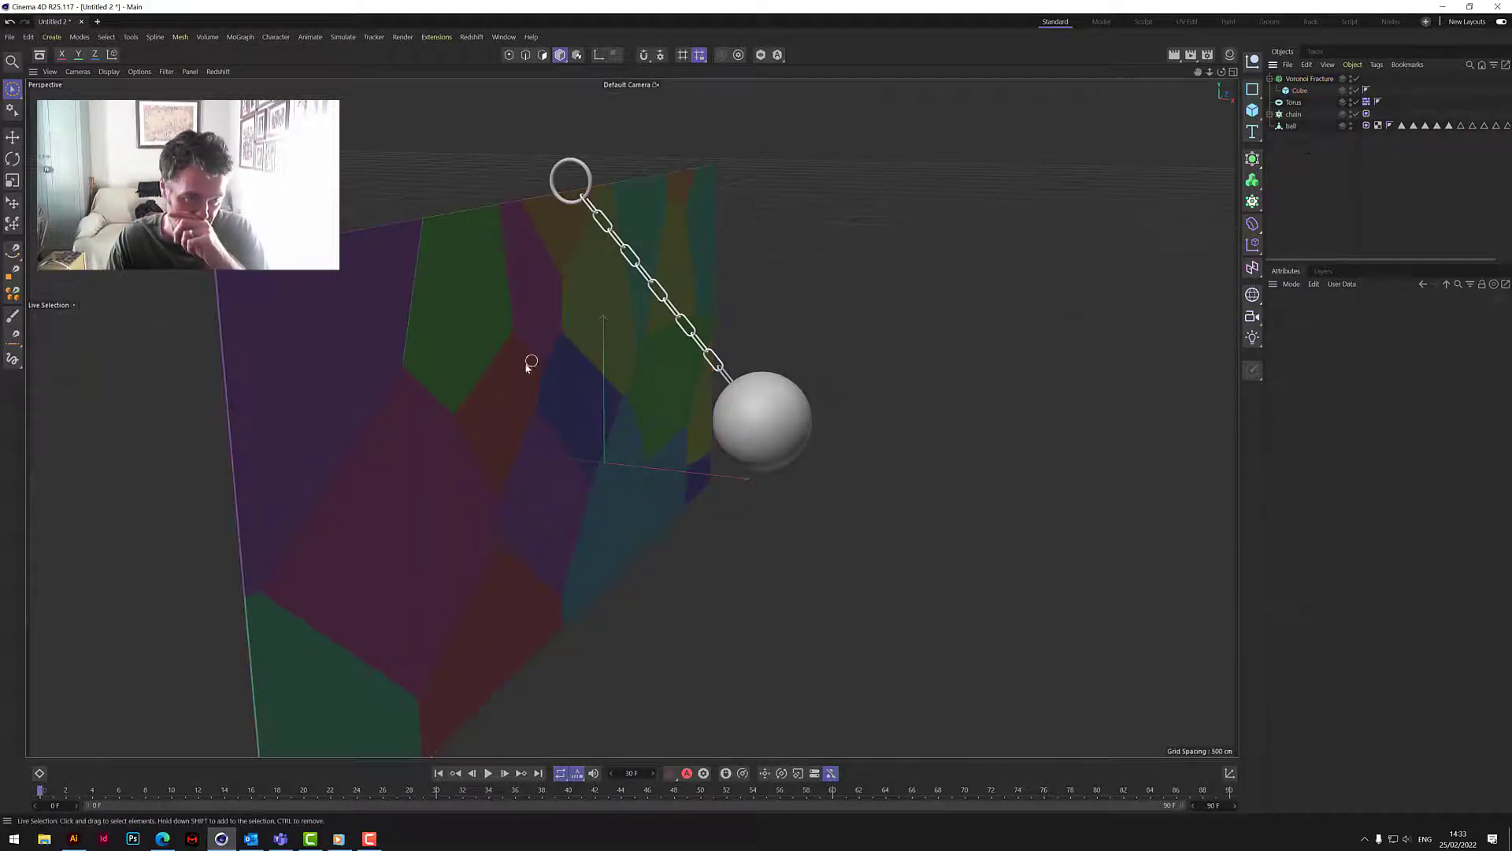
Step: Set the Voronoi Fracture's point generator source to an Exponential distribution type
left_click(1309, 81)
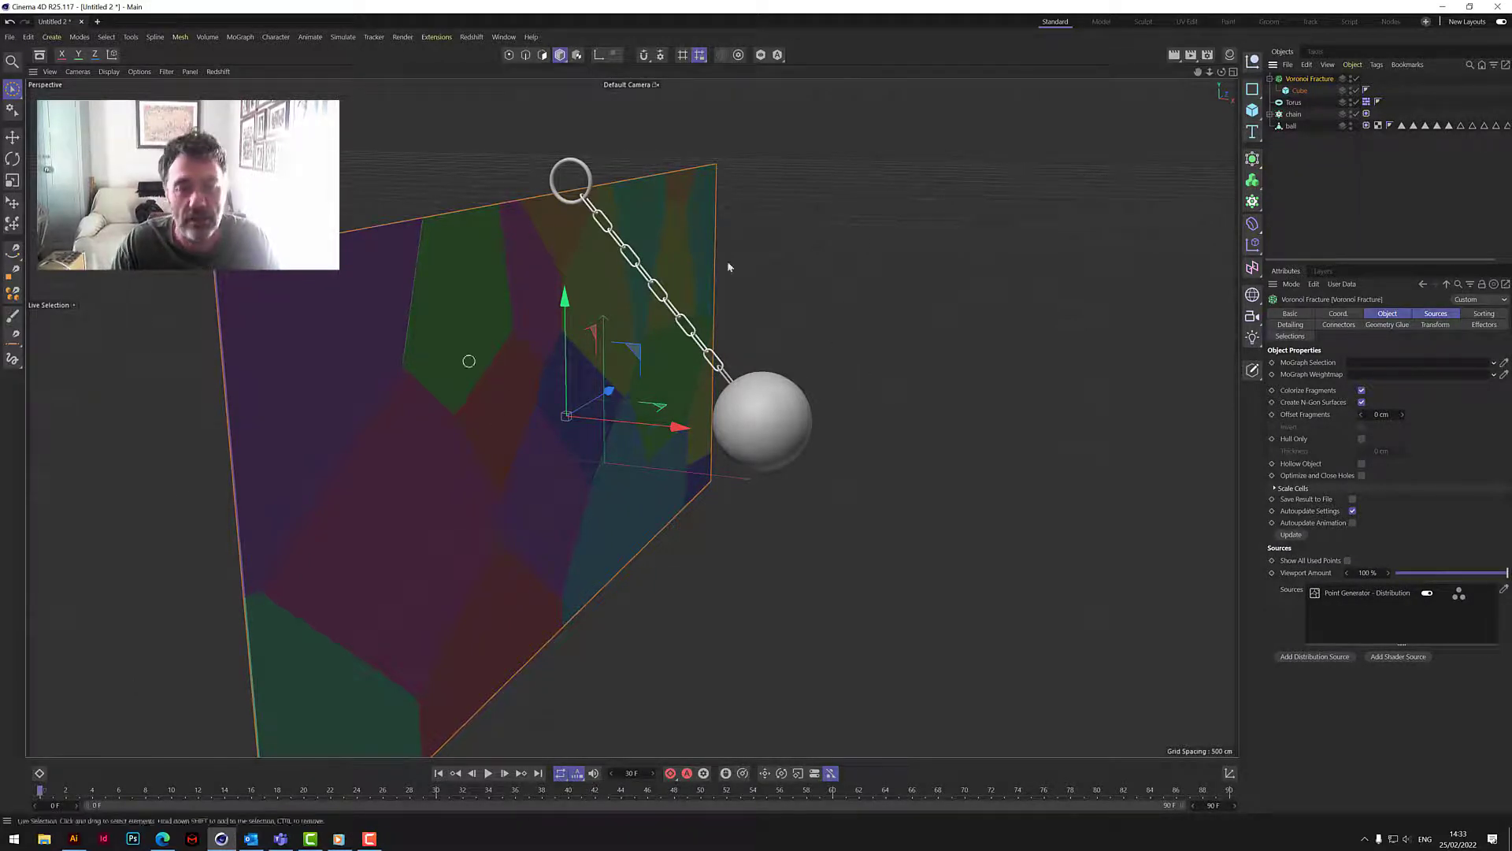
left_click(1435, 314)
left_click(1355, 396)
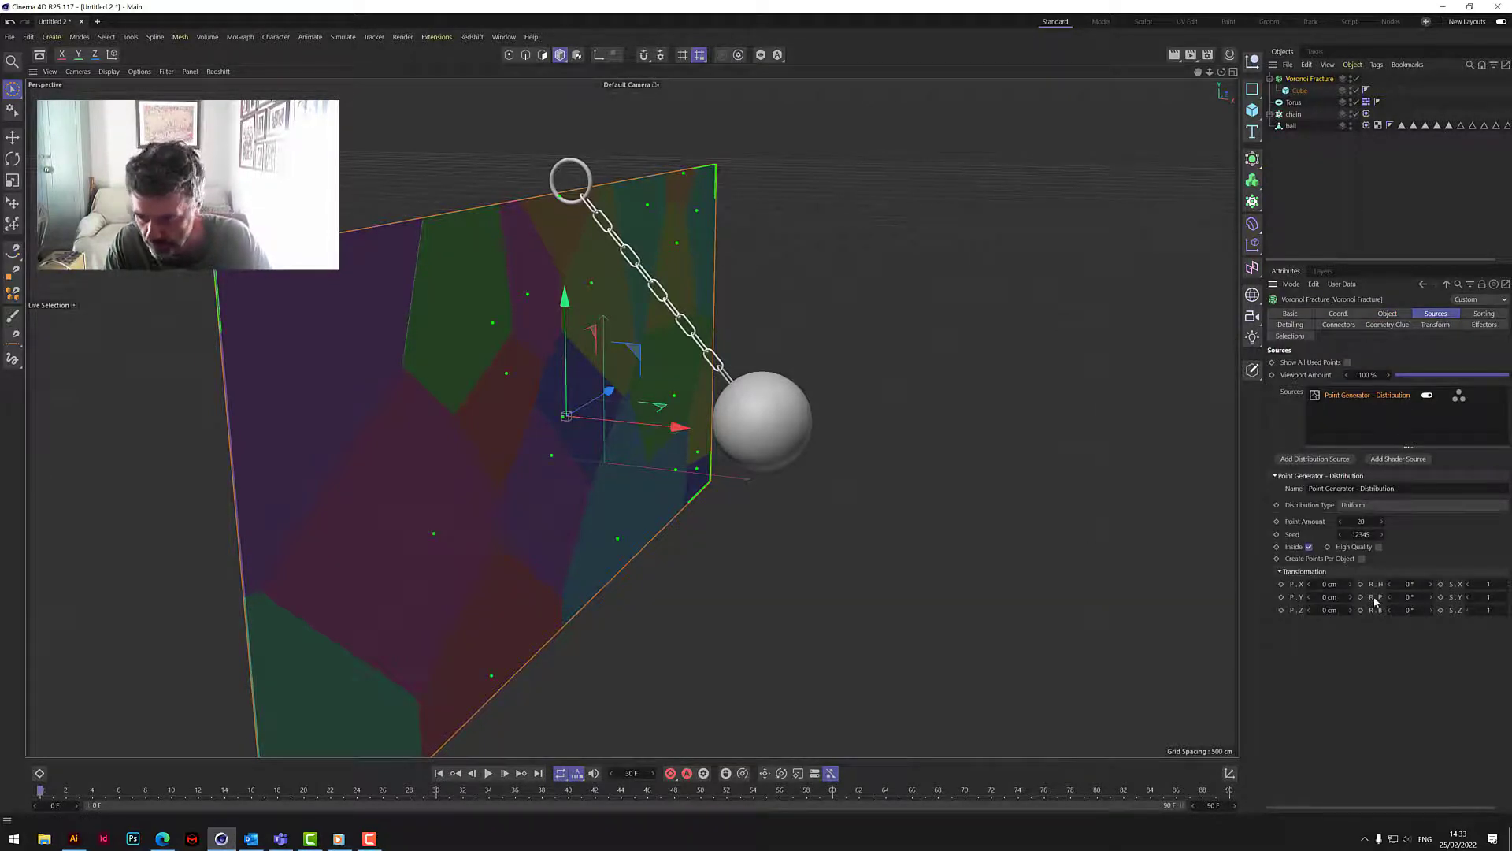
left_click(1375, 508)
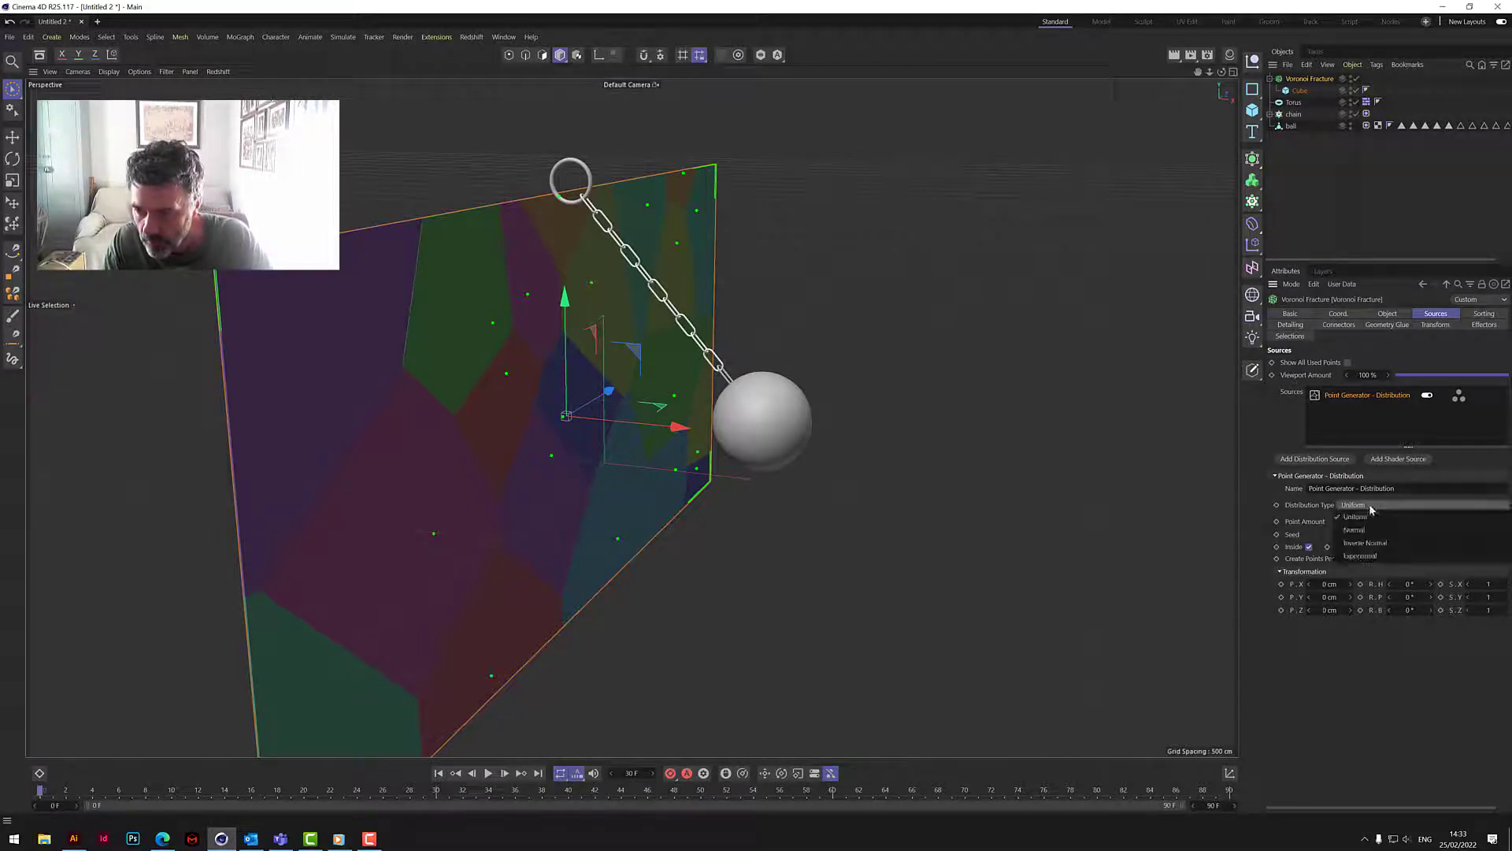
left_click(1362, 555)
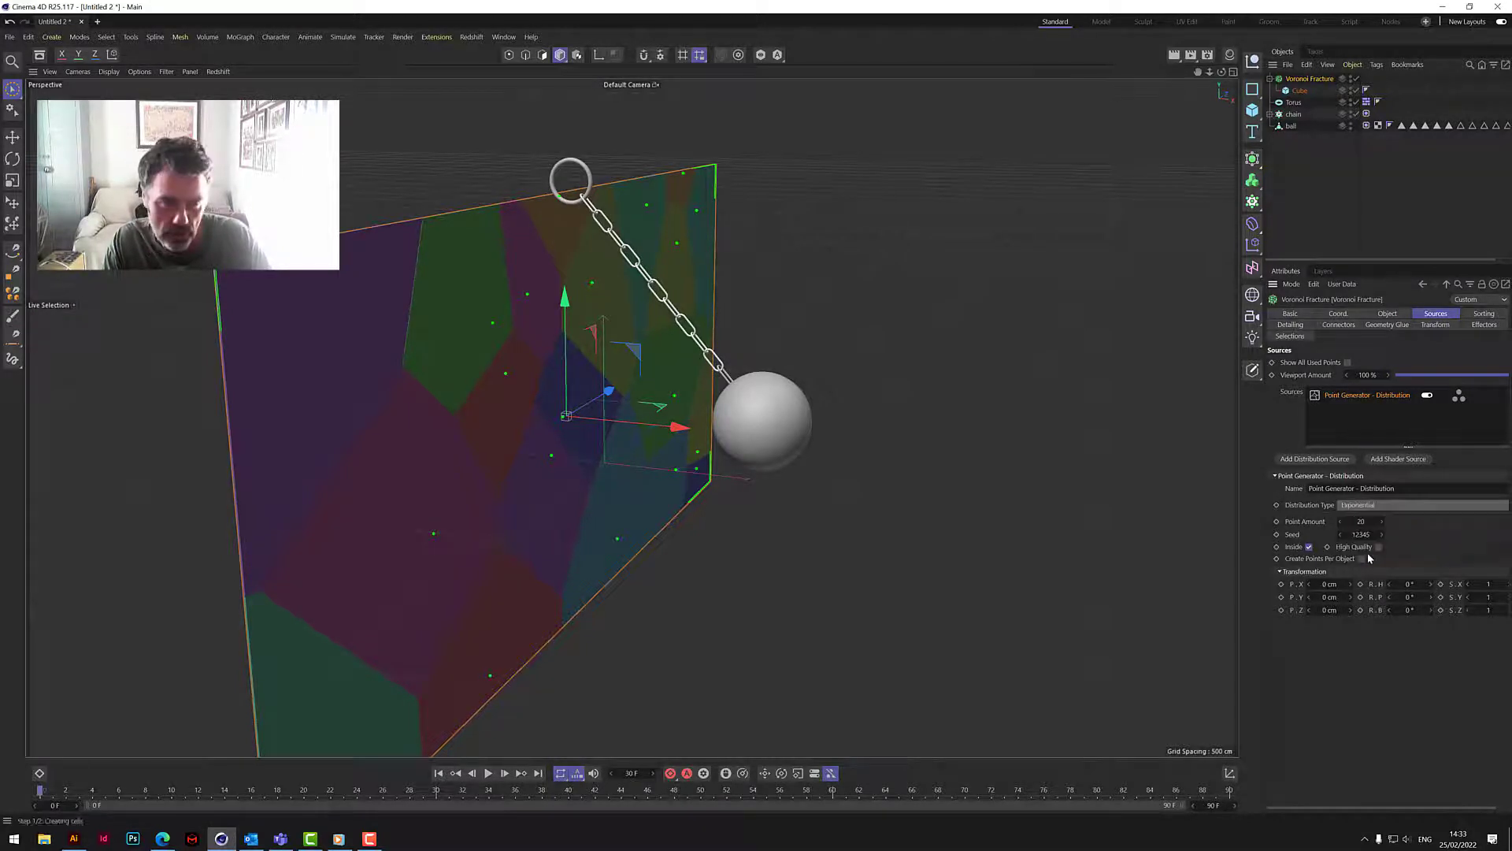
Step: Try positive Y and Z axis affection on the exponential distribution, and switch all three axis affections off
left_click(1347, 543)
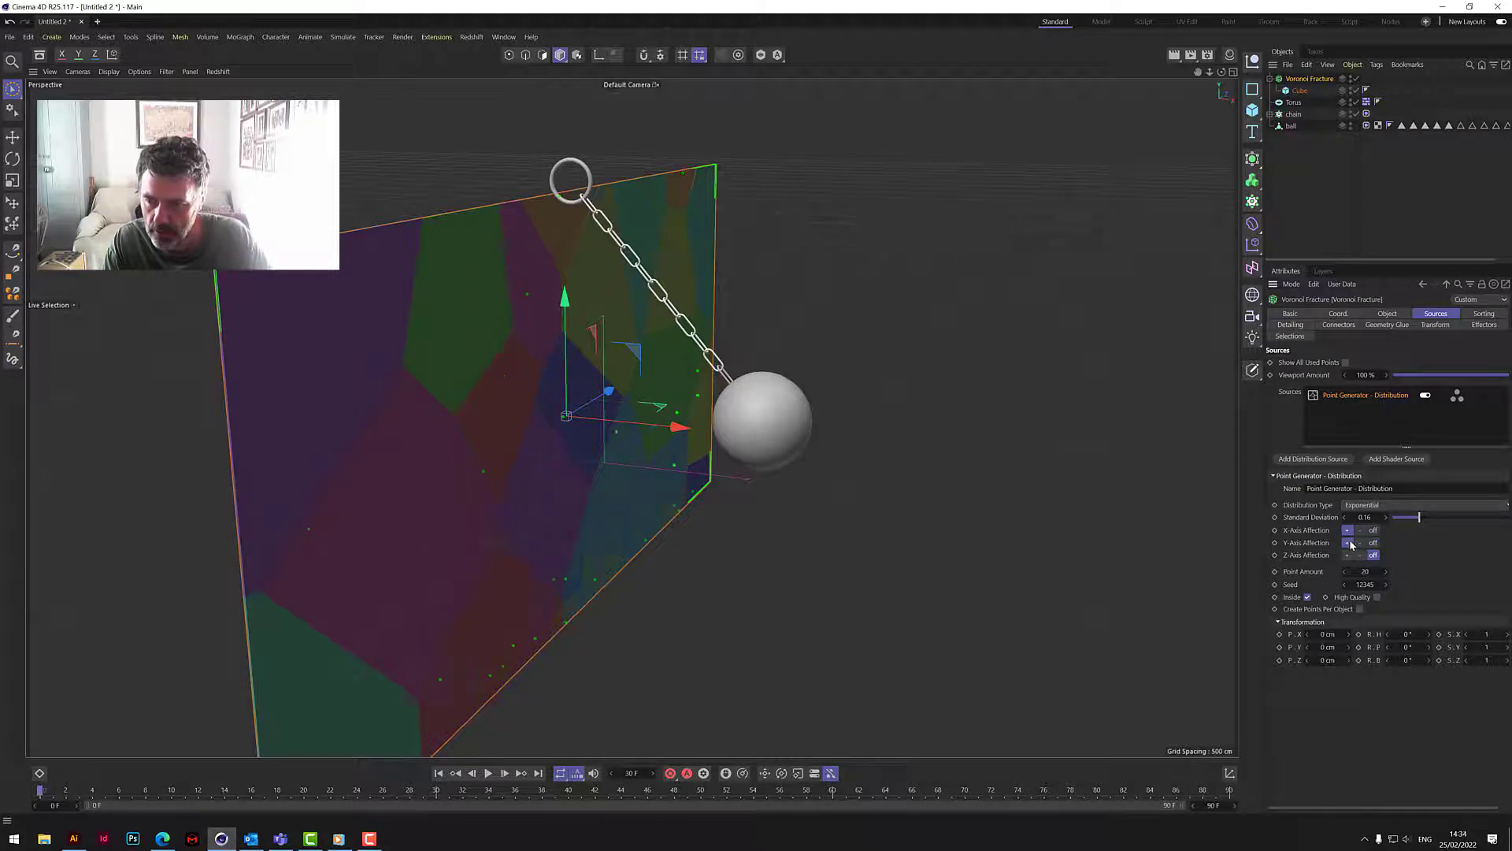
left_click(1347, 555)
left_click(1374, 530)
left_click(1373, 543)
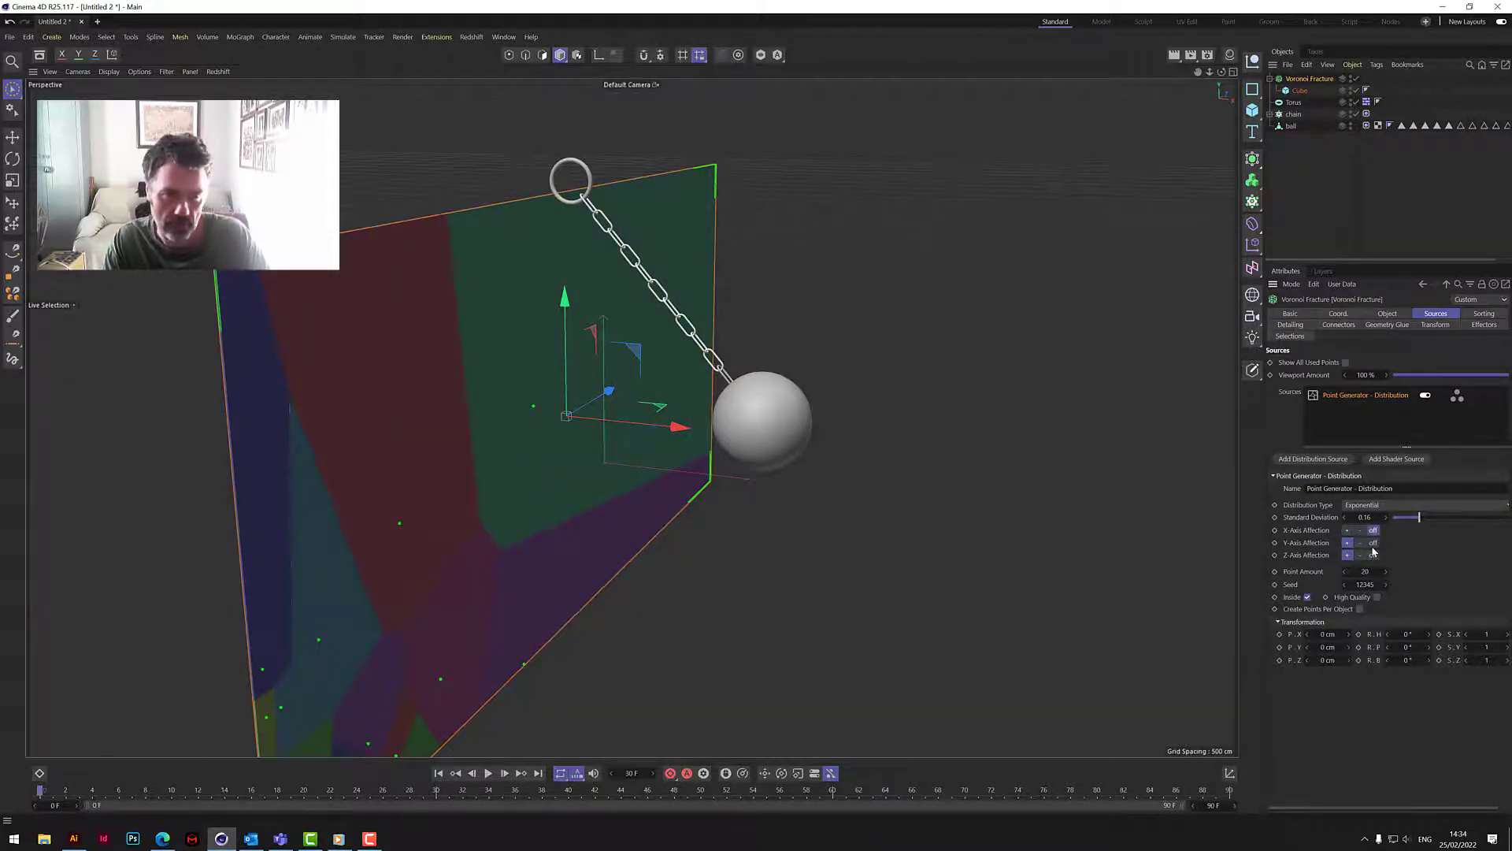
left_click(1374, 557)
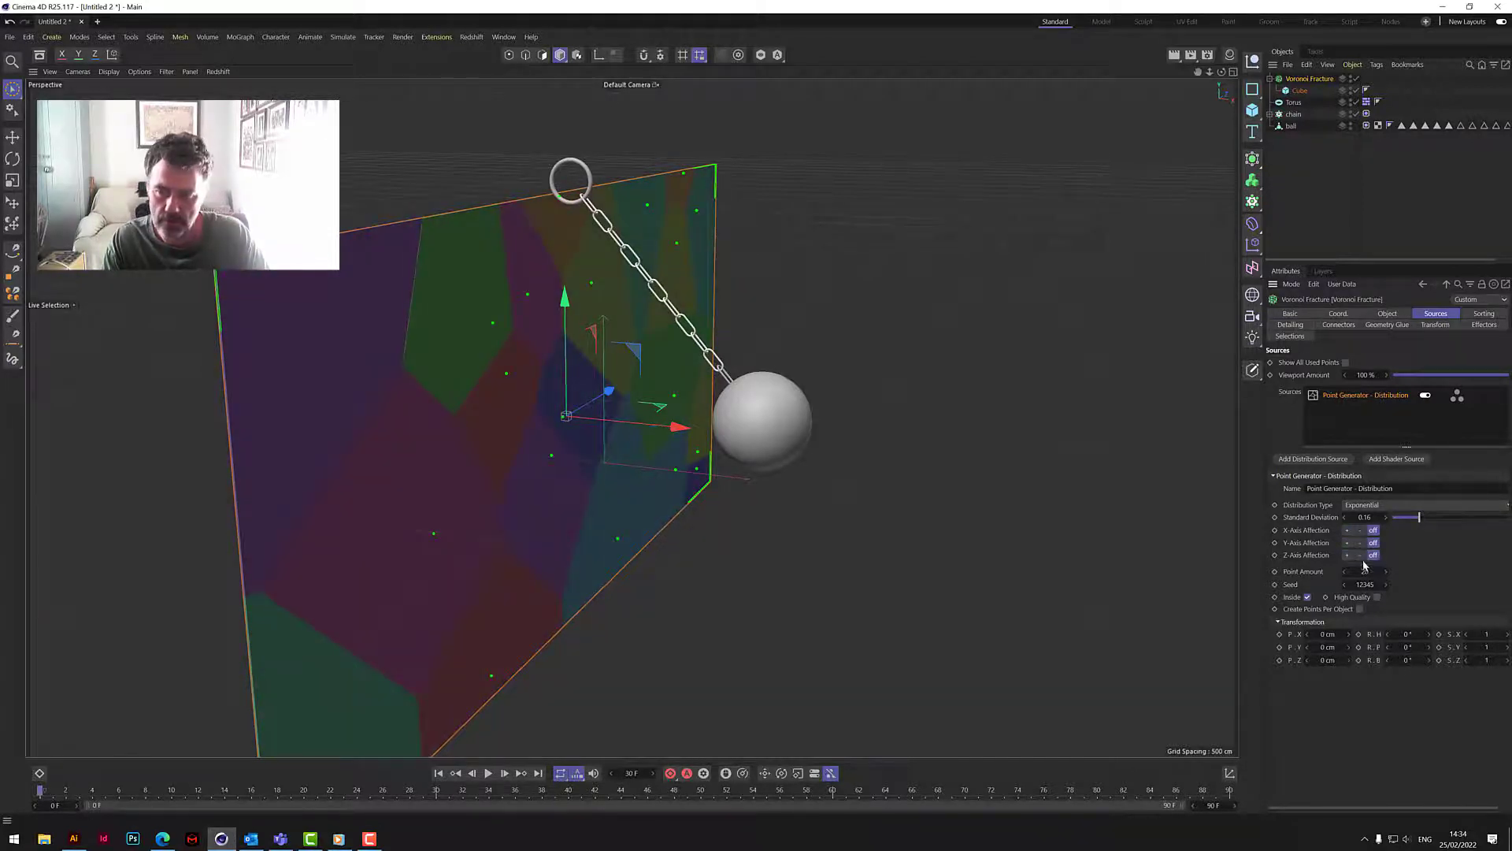
Step: Set the distribution's X, Y and Z axis affection to negative
left_click(1360, 555)
left_click(1360, 543)
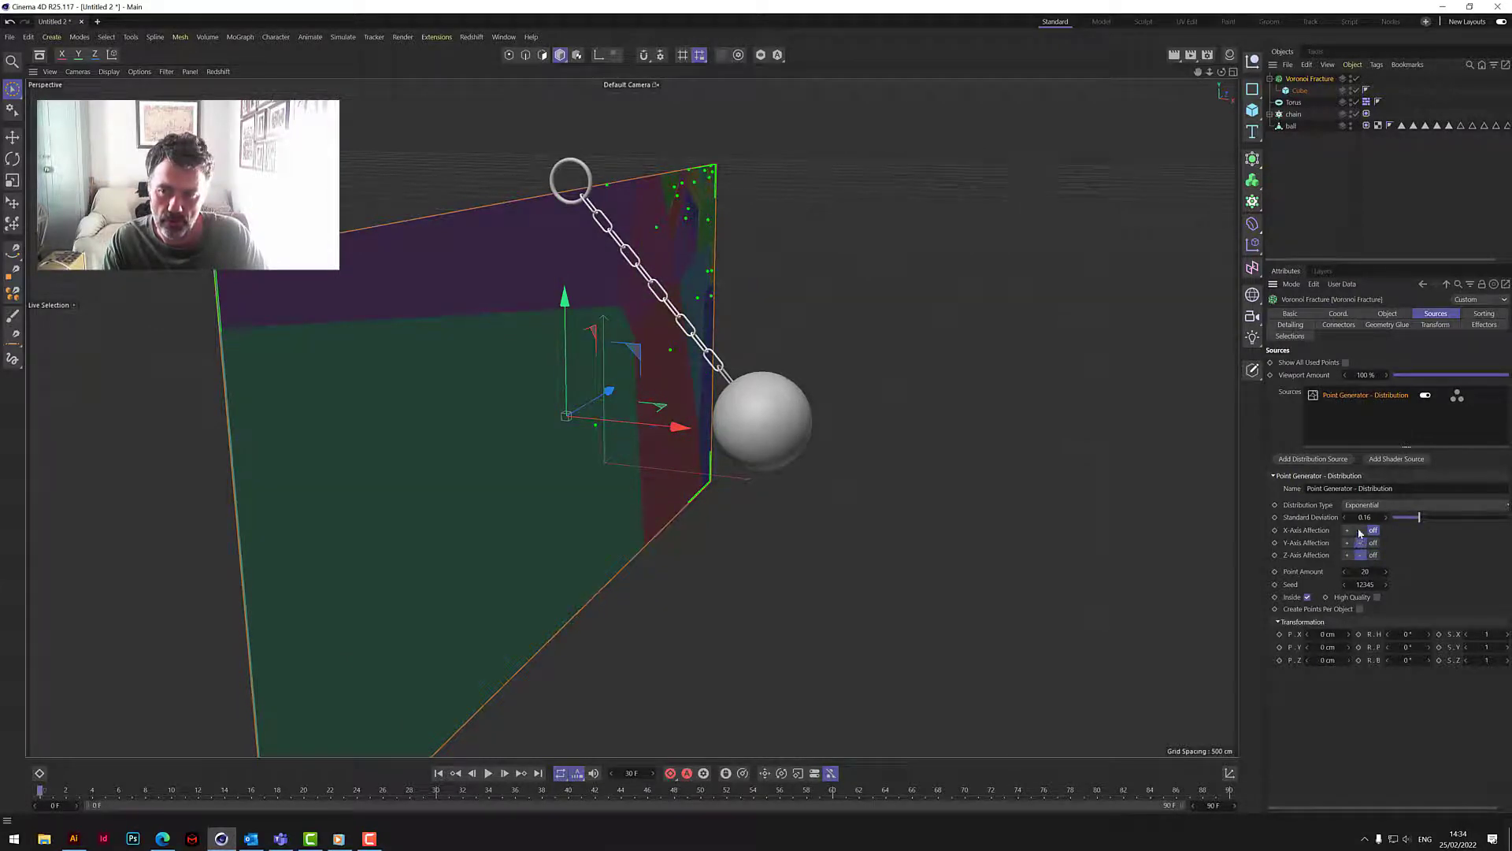
left_click(1360, 531)
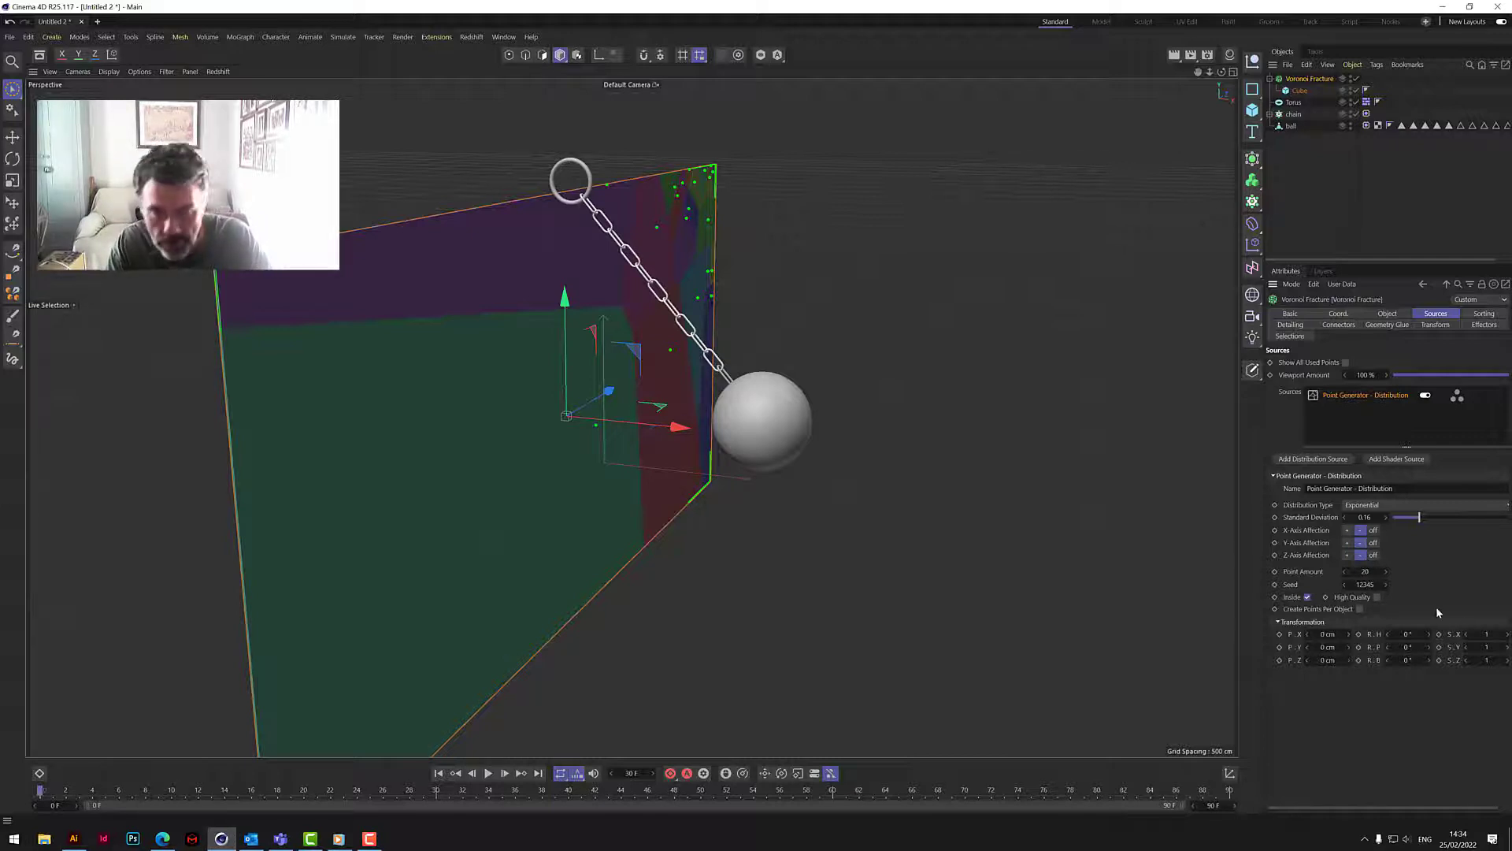
Step: Offset the point distribution to about -398 cm in Y and -907 cm in Z, undoing a trial offset in X
left_click(1307, 634)
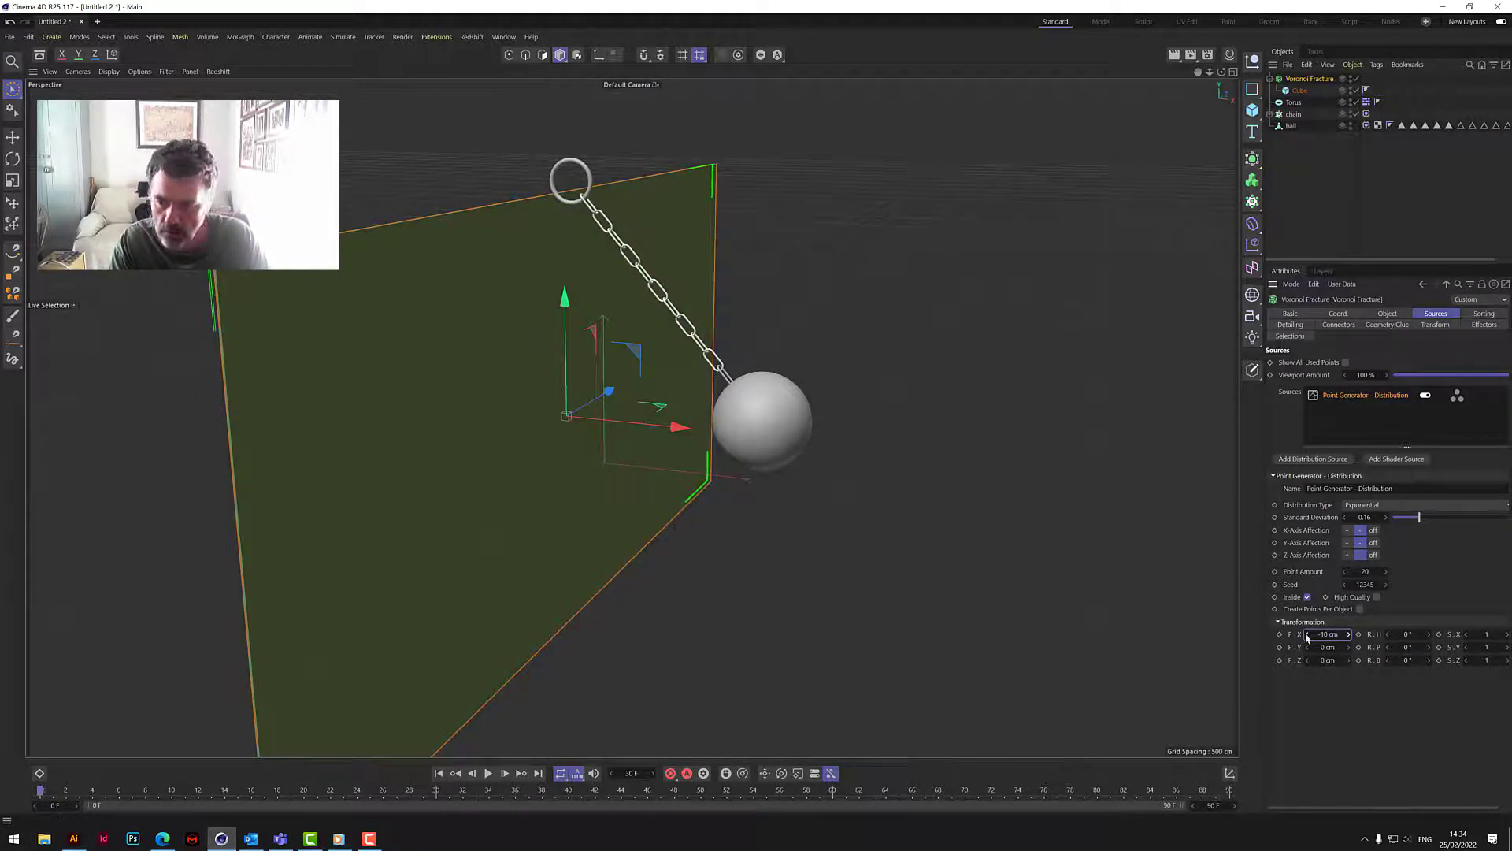
key("ctrl+z")
left_click_drag(1307, 650, 1244, 650)
left_click_drag(1348, 660, 1284, 660)
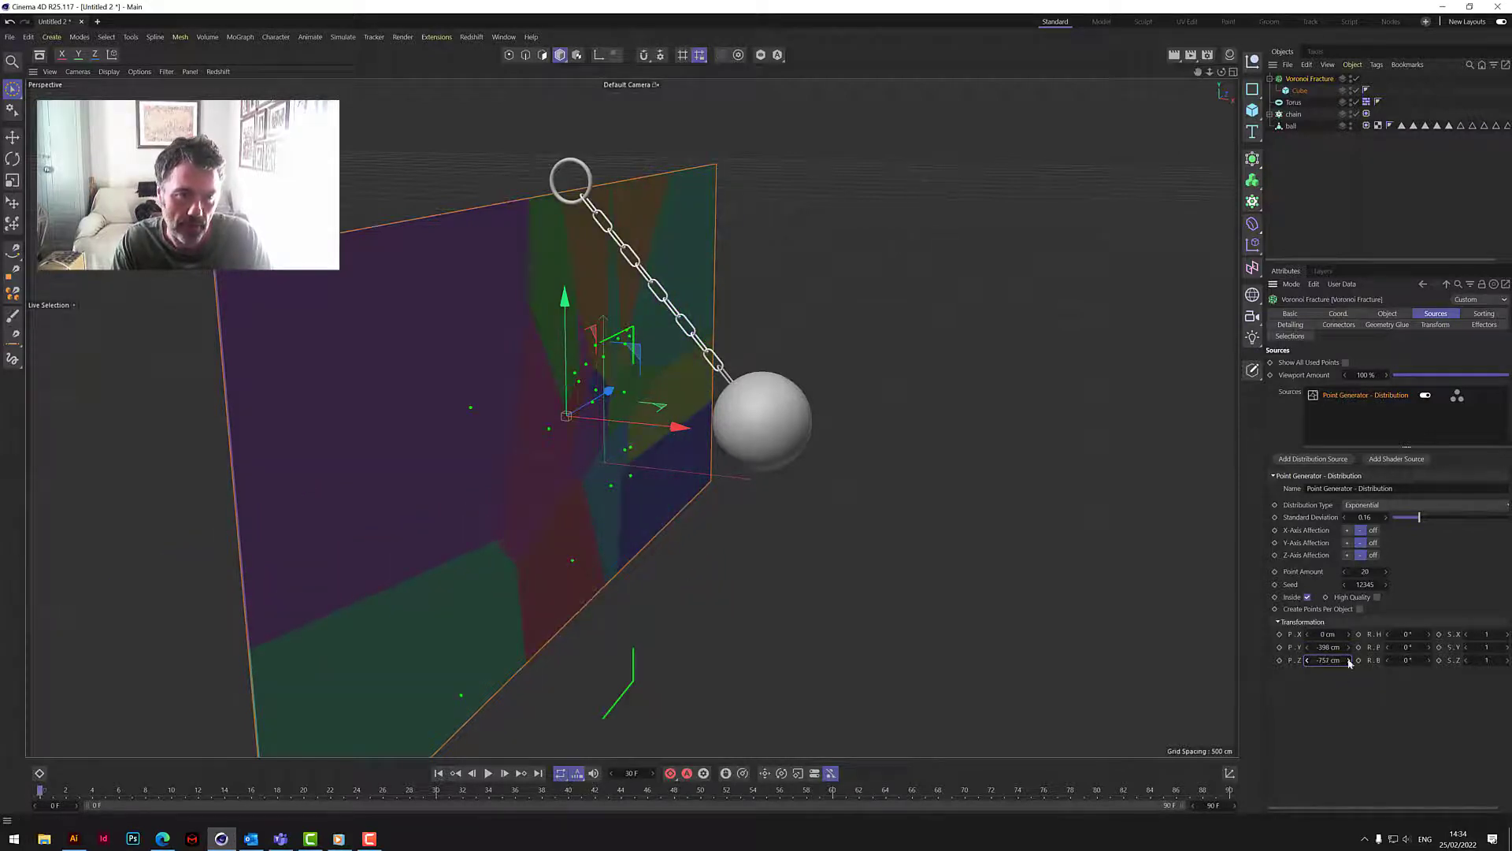
left_click_drag(1221, 72, 1139, 58)
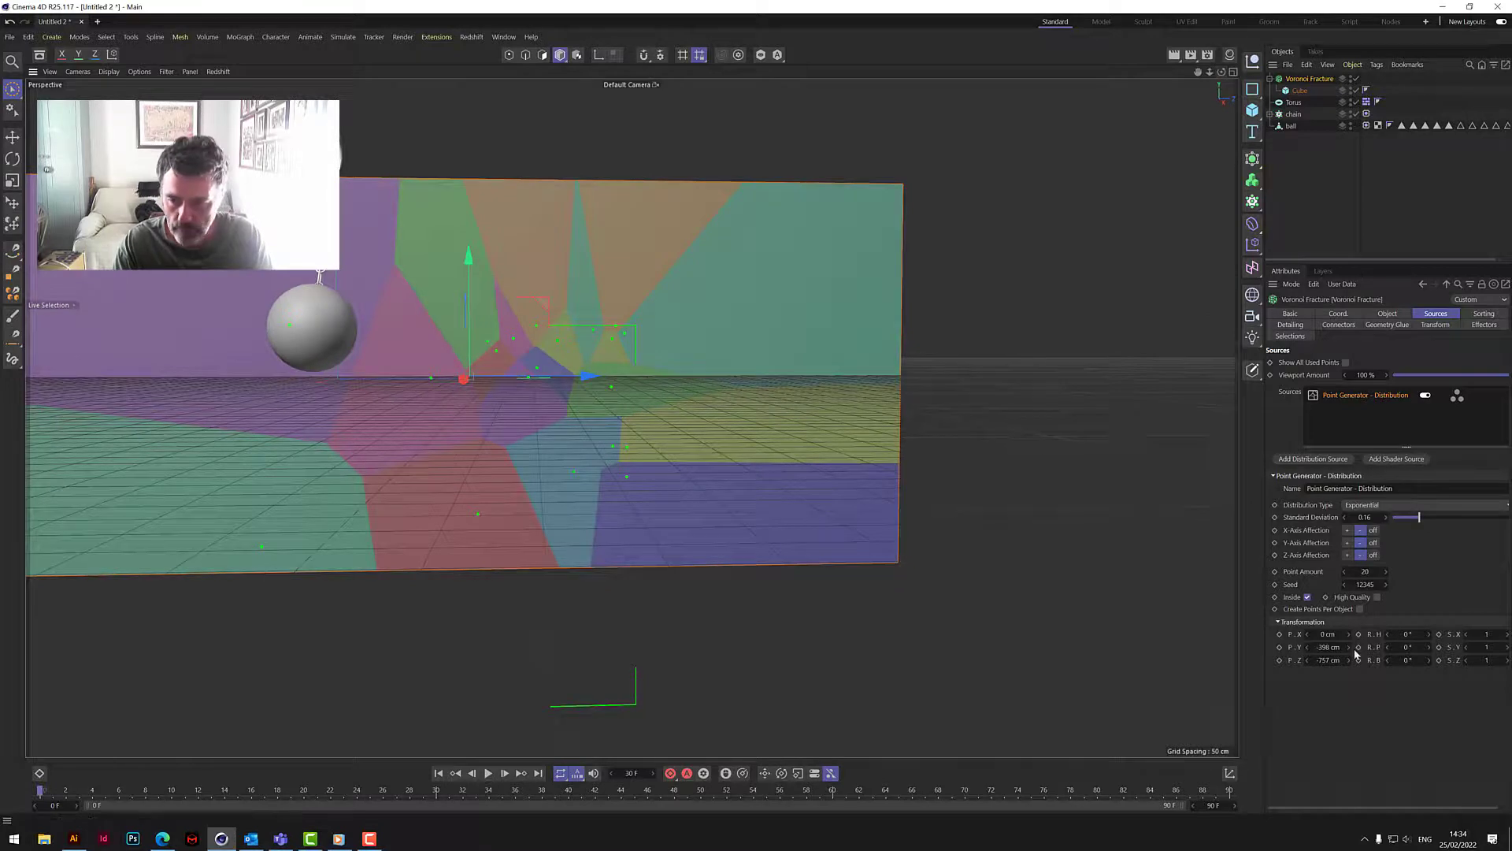
left_click_drag(1308, 662, 1264, 661)
Step: Slide the fractured wall along -Z so its cluster of small pieces lines up with the chain and ball
left_click_drag(1222, 73, 1225, 130)
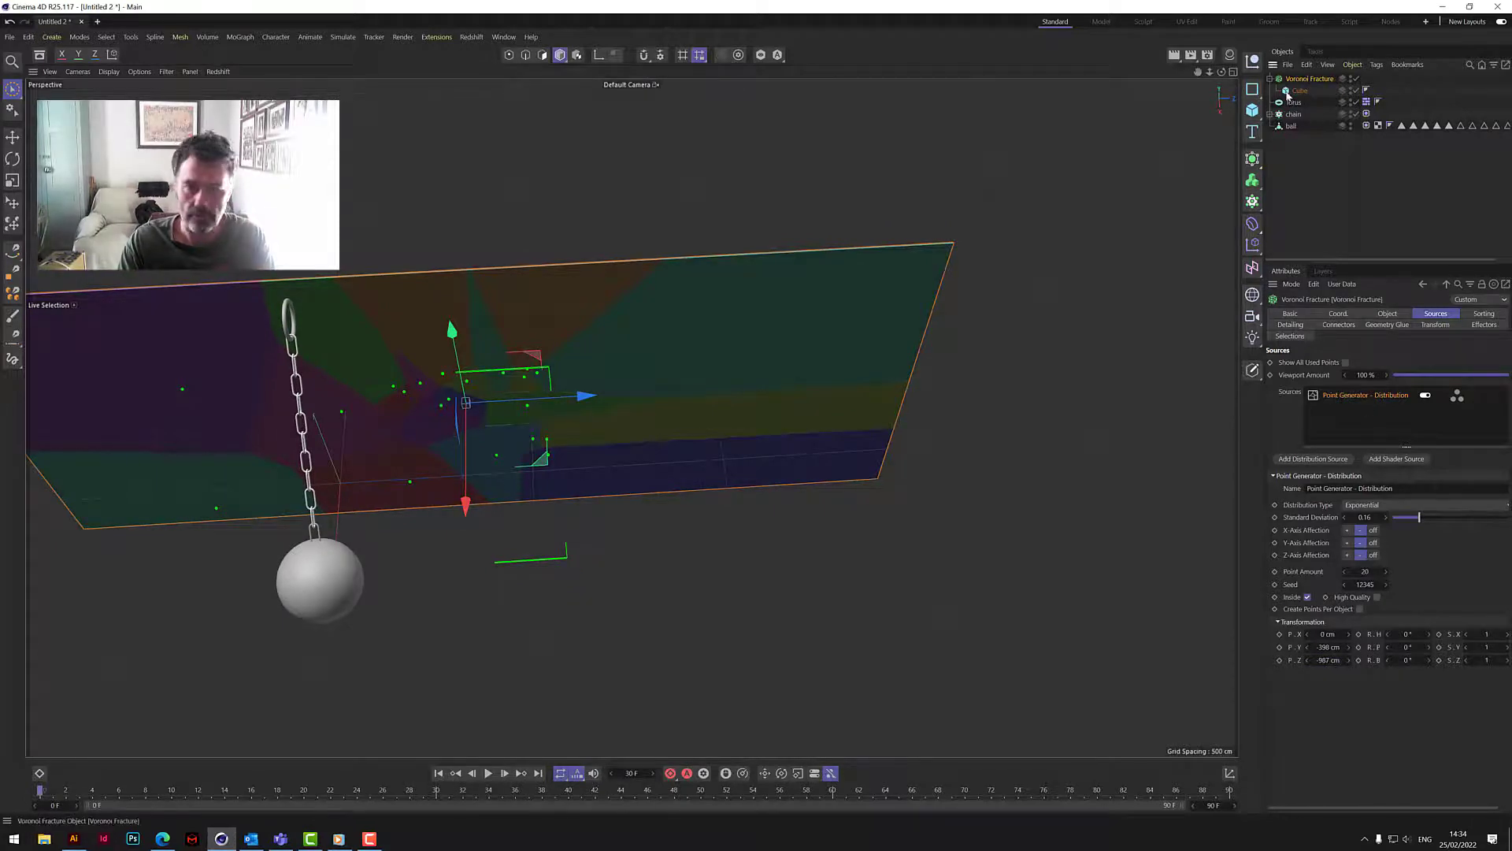
left_click_drag(580, 396, 437, 433)
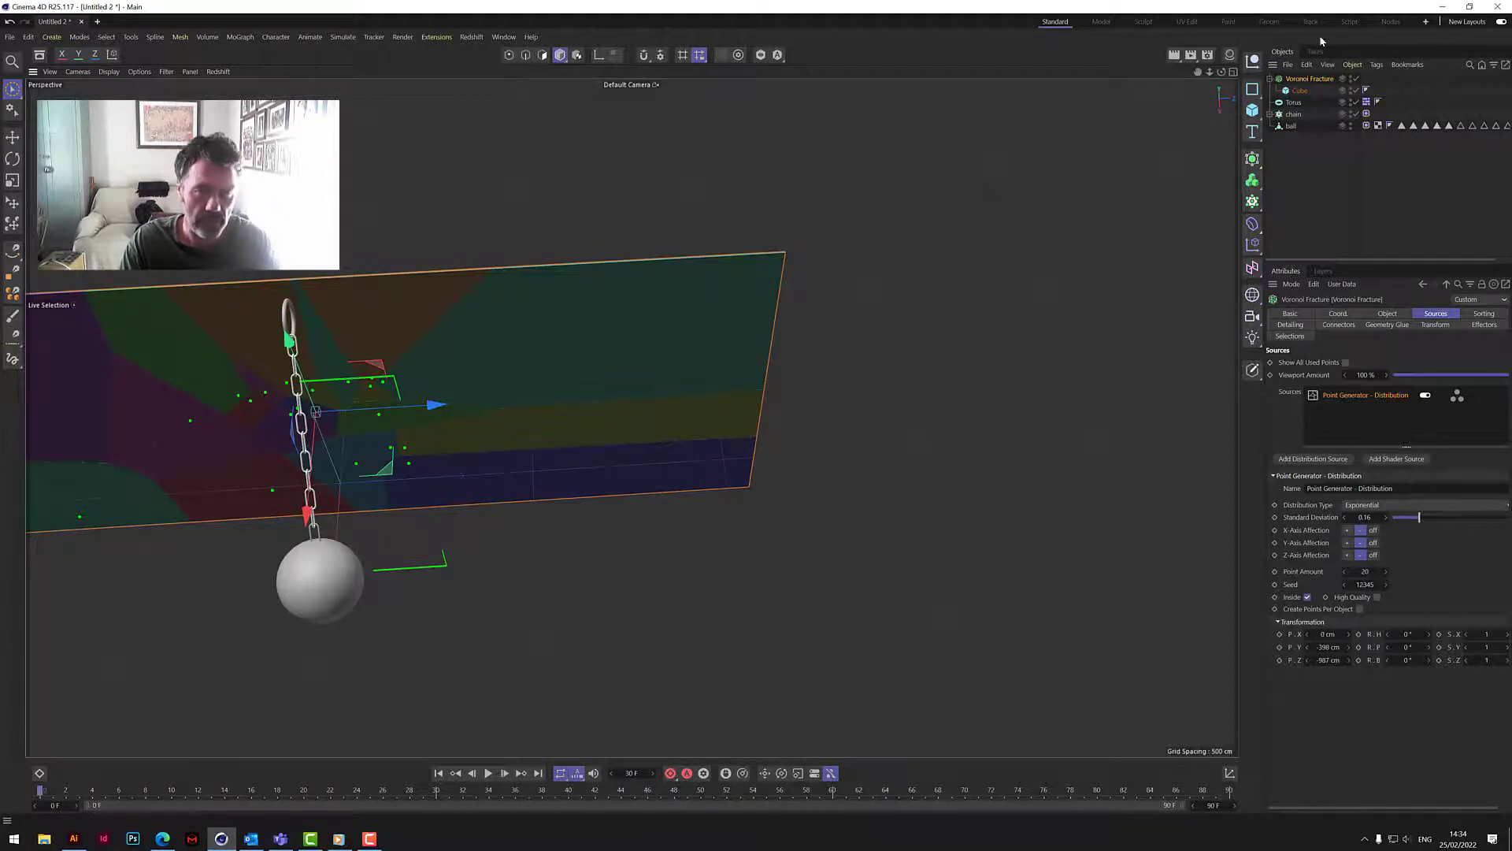
left_click_drag(1198, 71, 1500, 0)
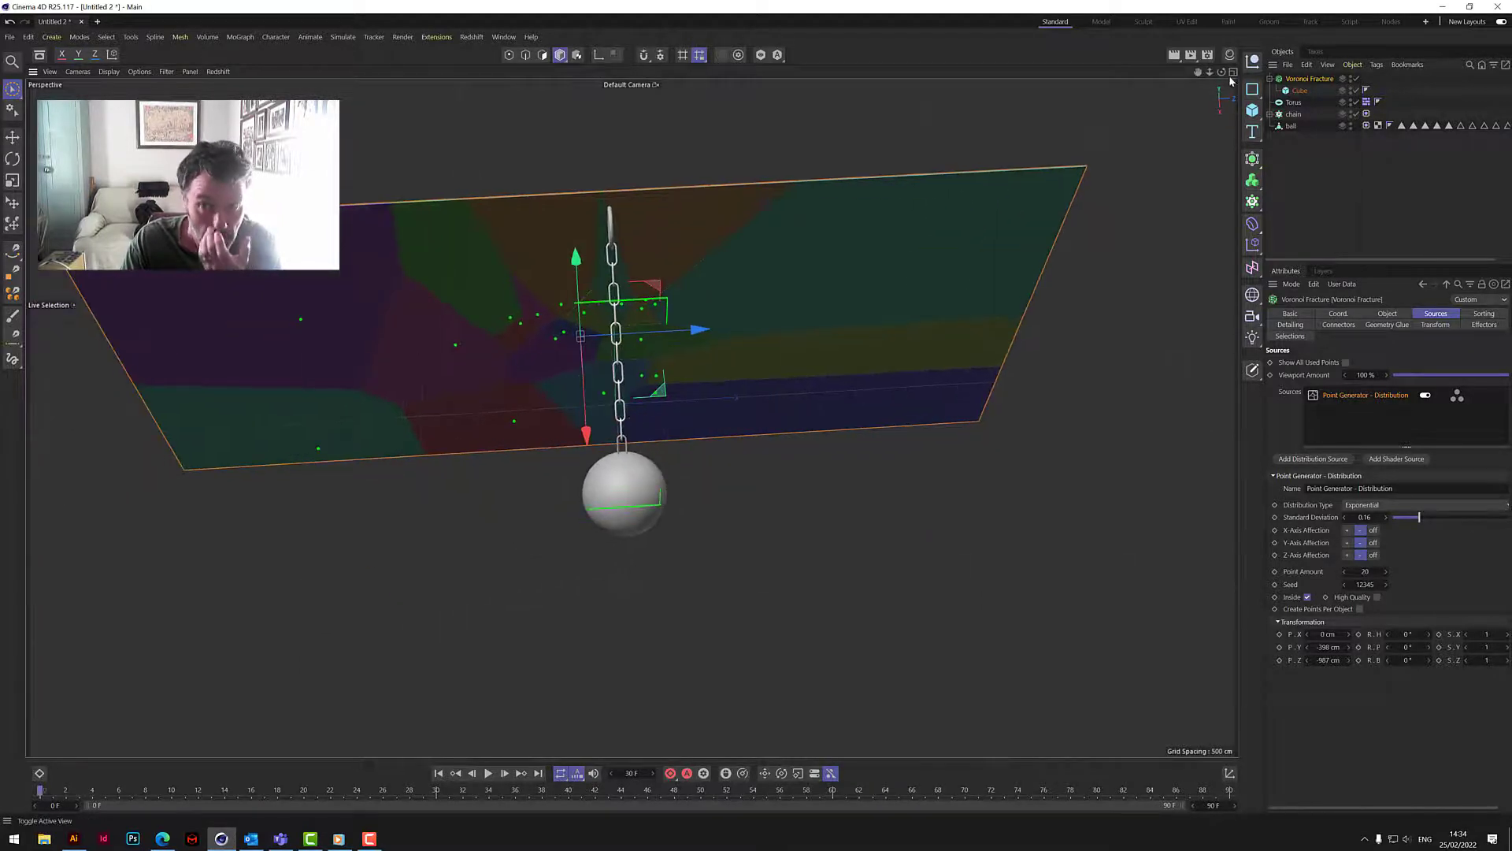
left_click_drag(1220, 72, 1300, 32)
left_click_drag(631, 416, 649, 375)
Step: Reduce the distribution's point amount, trying 10 and settling on 8
left_click(1371, 571)
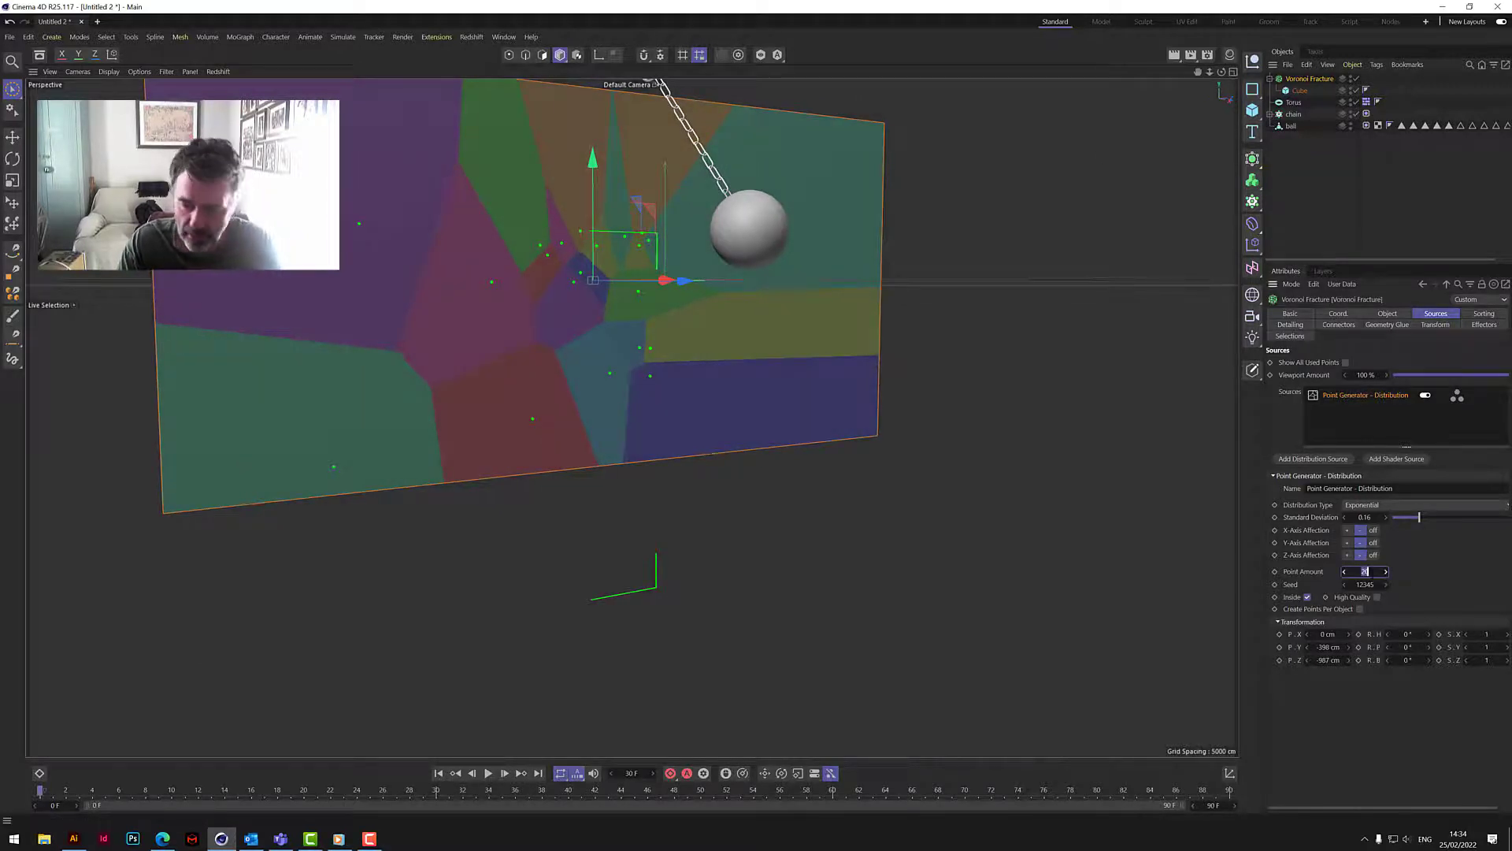
type("10")
key("Return")
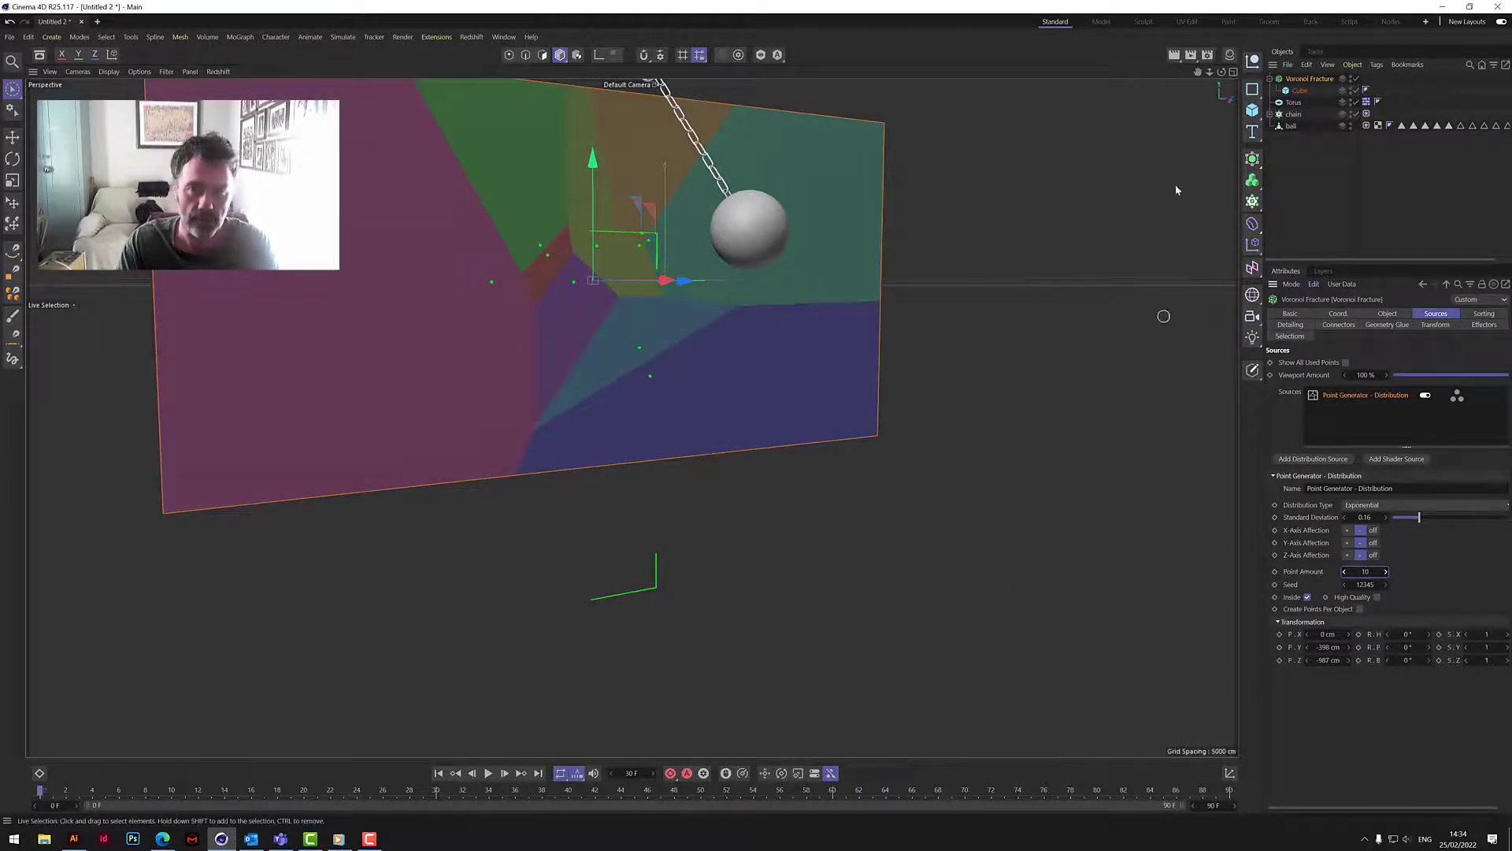
scroll(638, 414, "up", 3)
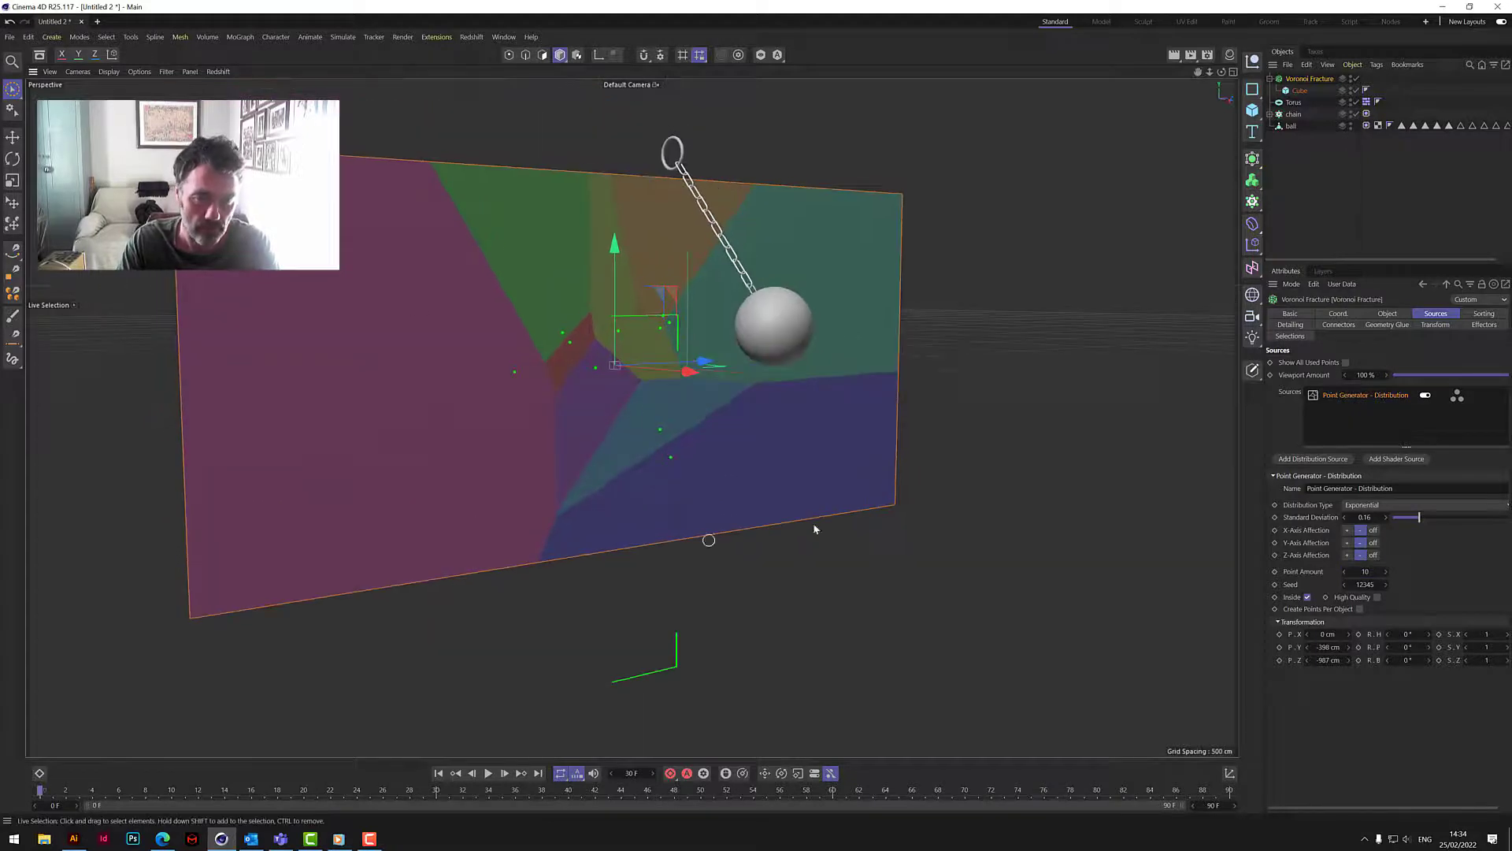
left_click(1366, 571)
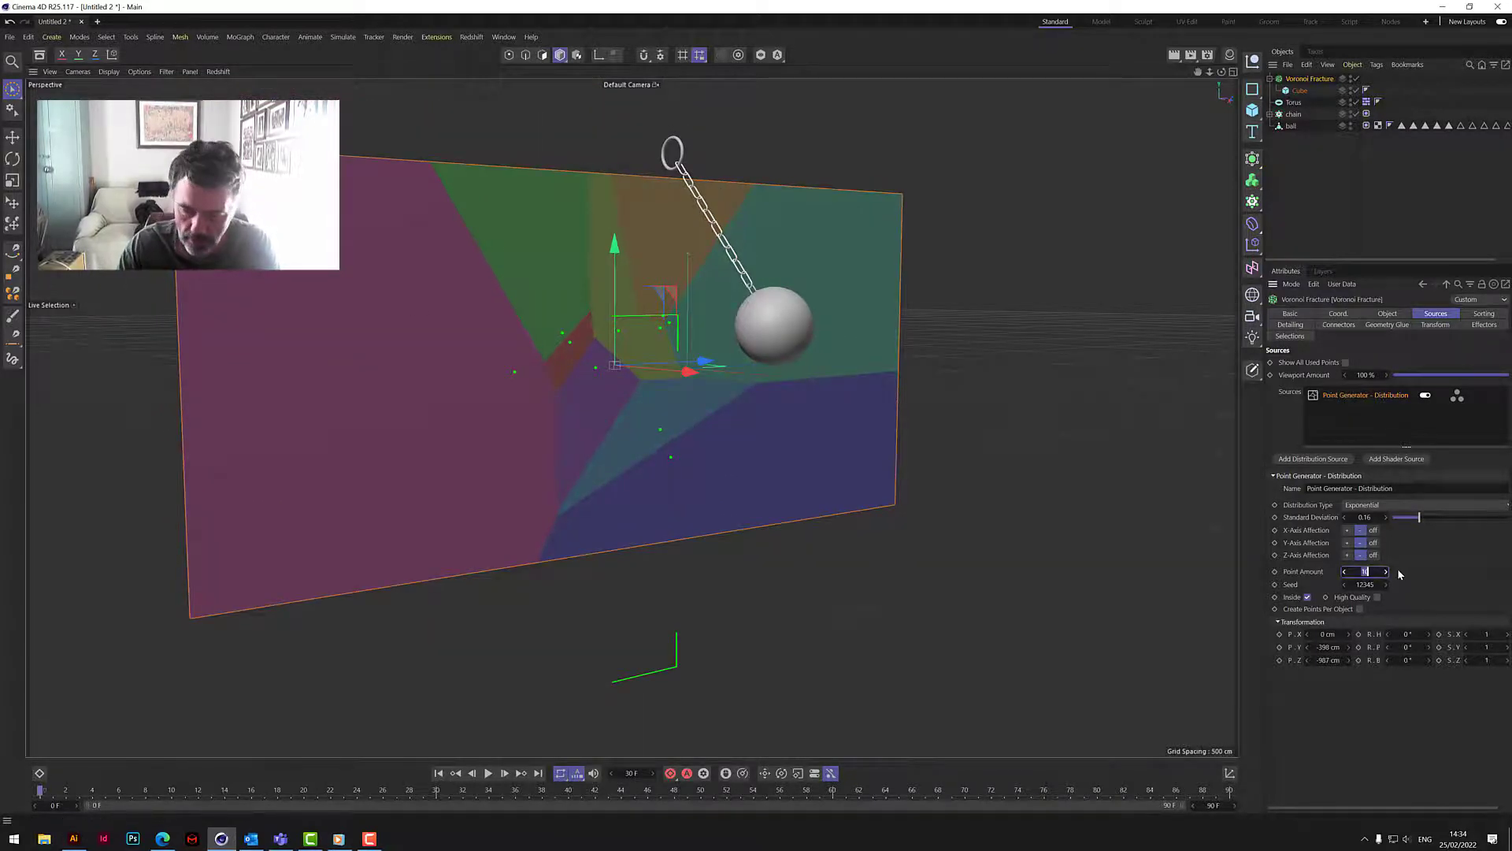
type("8")
key("Return")
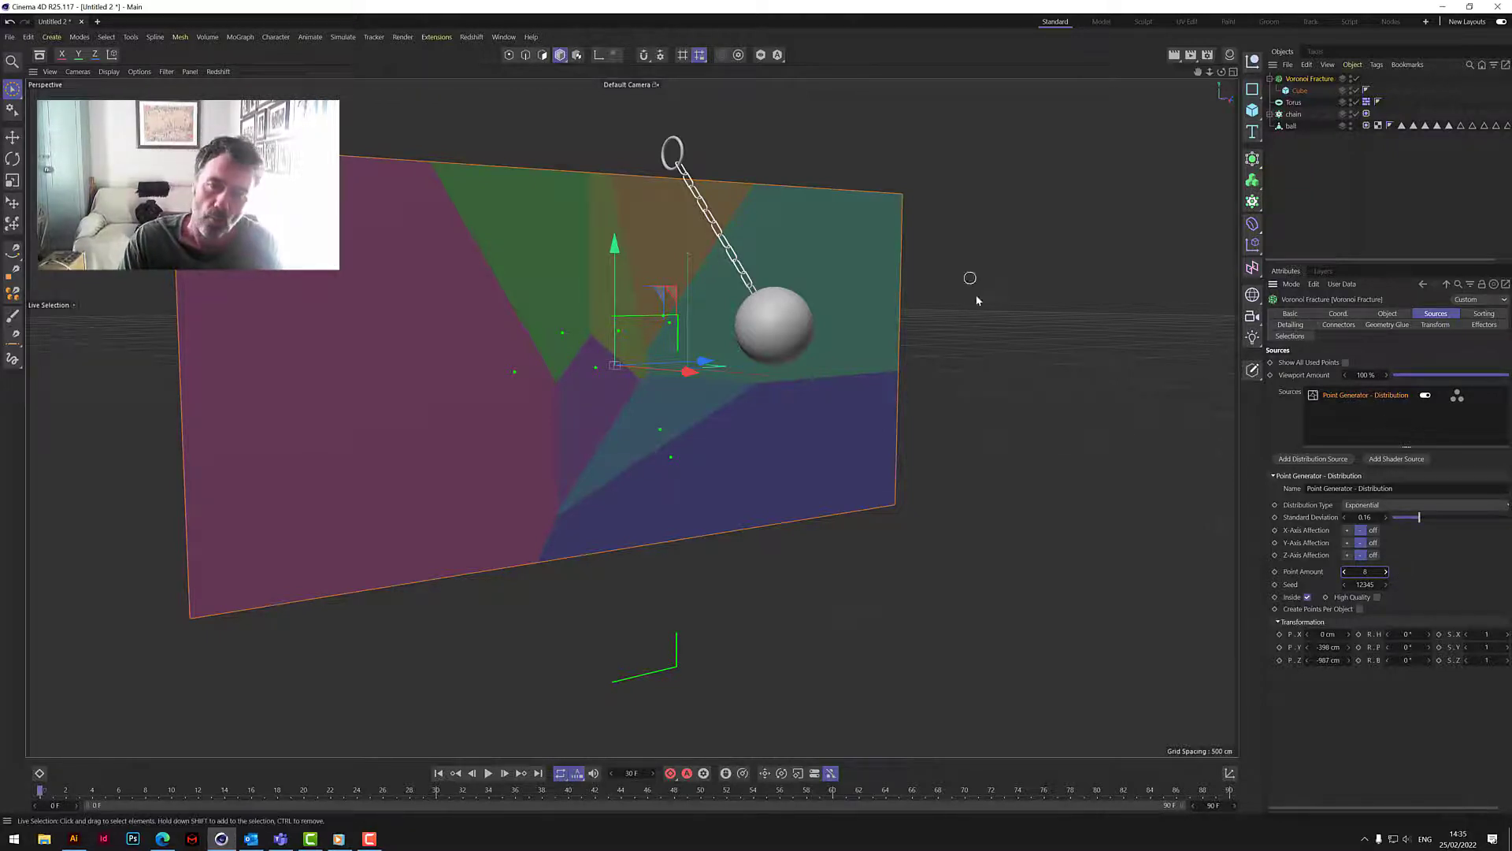
Step: Play the animation and stop at frame 44 to inspect where the ball meets the wall
left_click(489, 775)
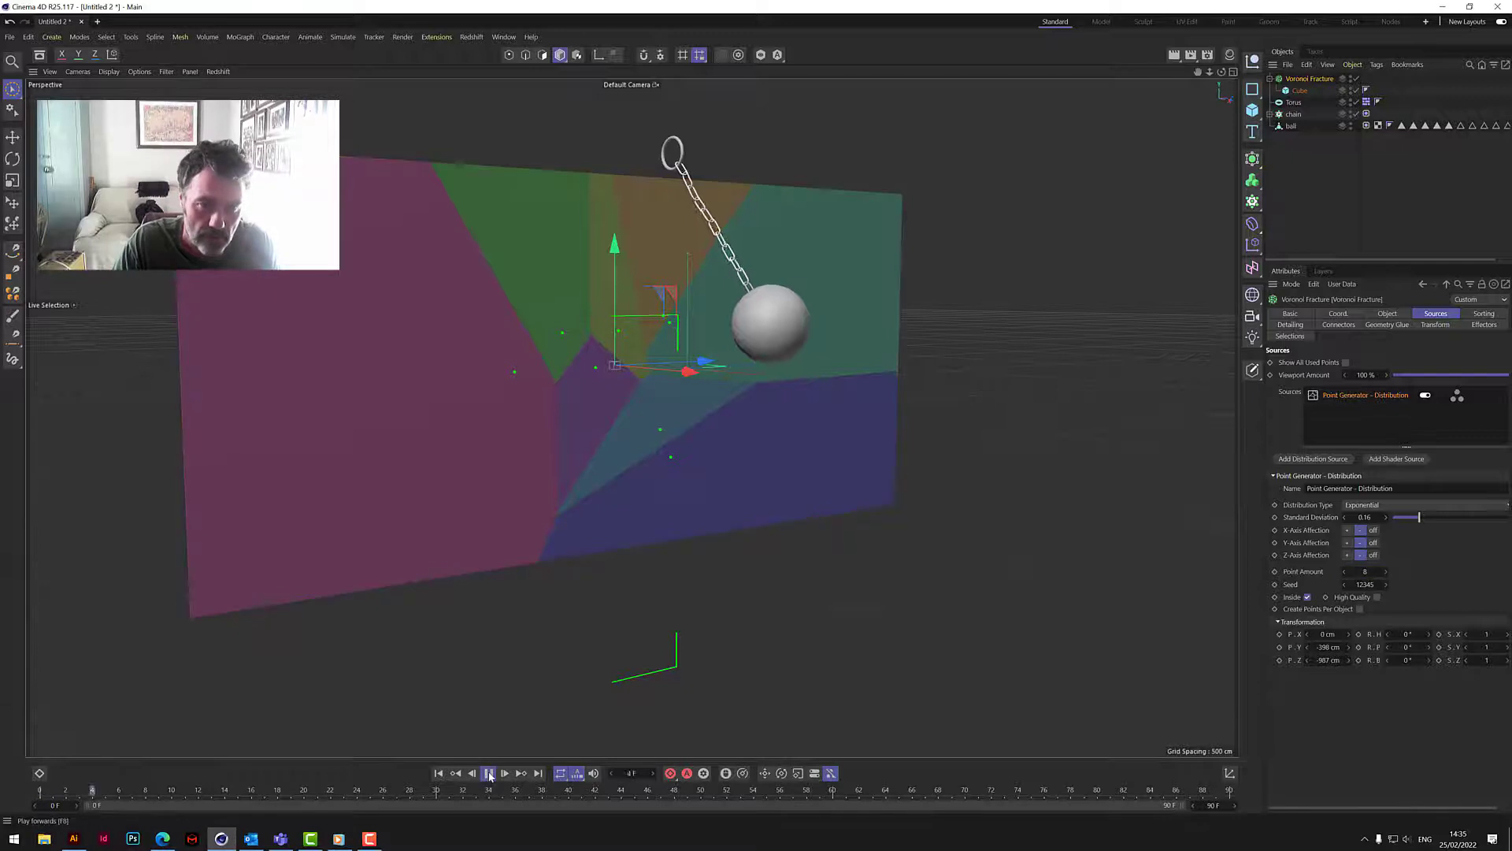
left_click(490, 775)
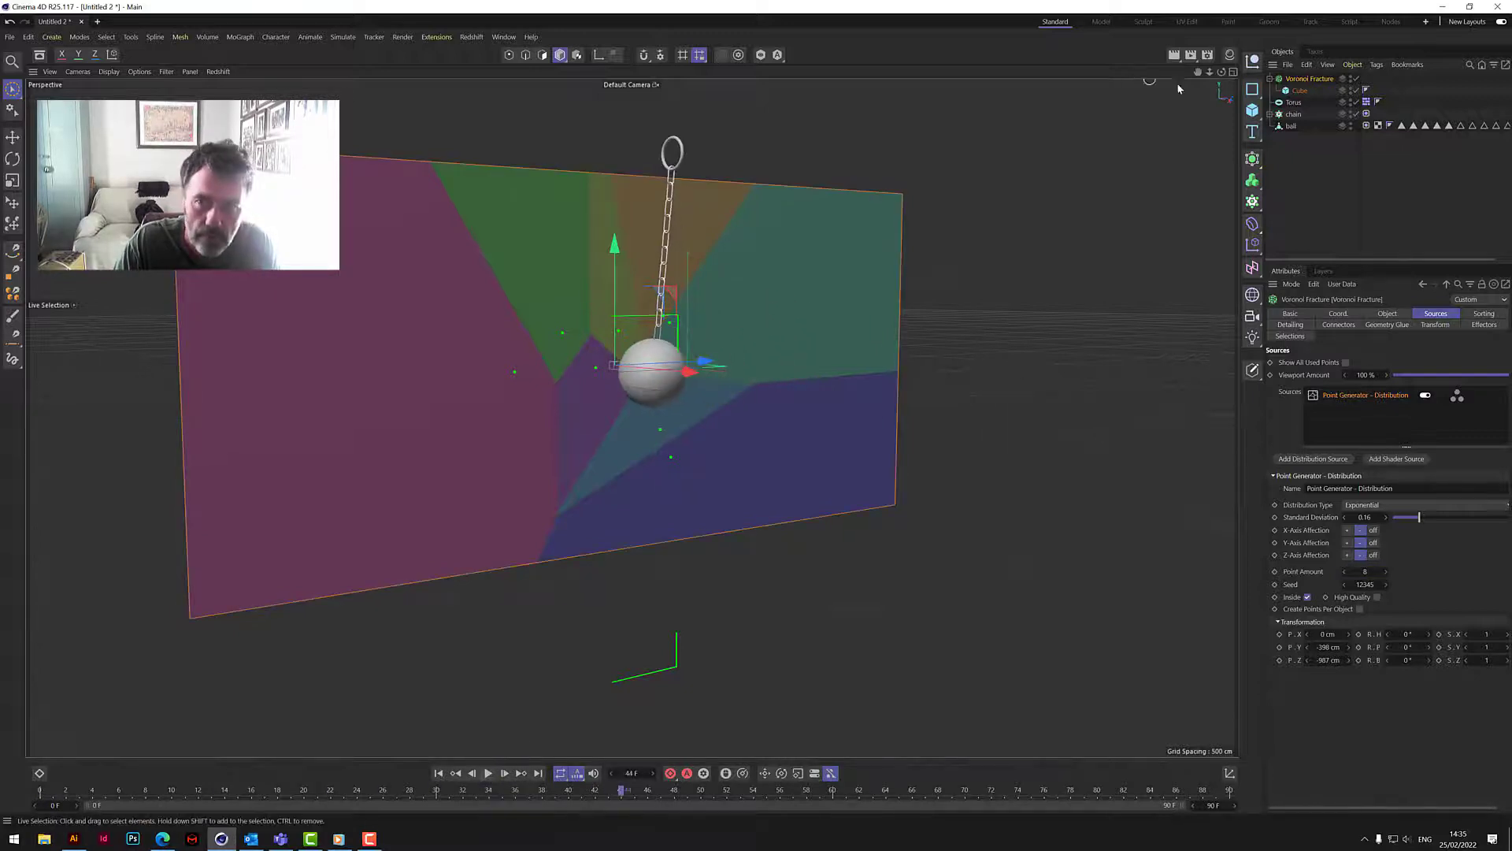
mouse_move(1222, 73)
left_mouse_down()
mouse_move(1496, 49)
mouse_move(1489, 79)
mouse_move(1291, 59)
mouse_move(1221, 72)
left_mouse_up()
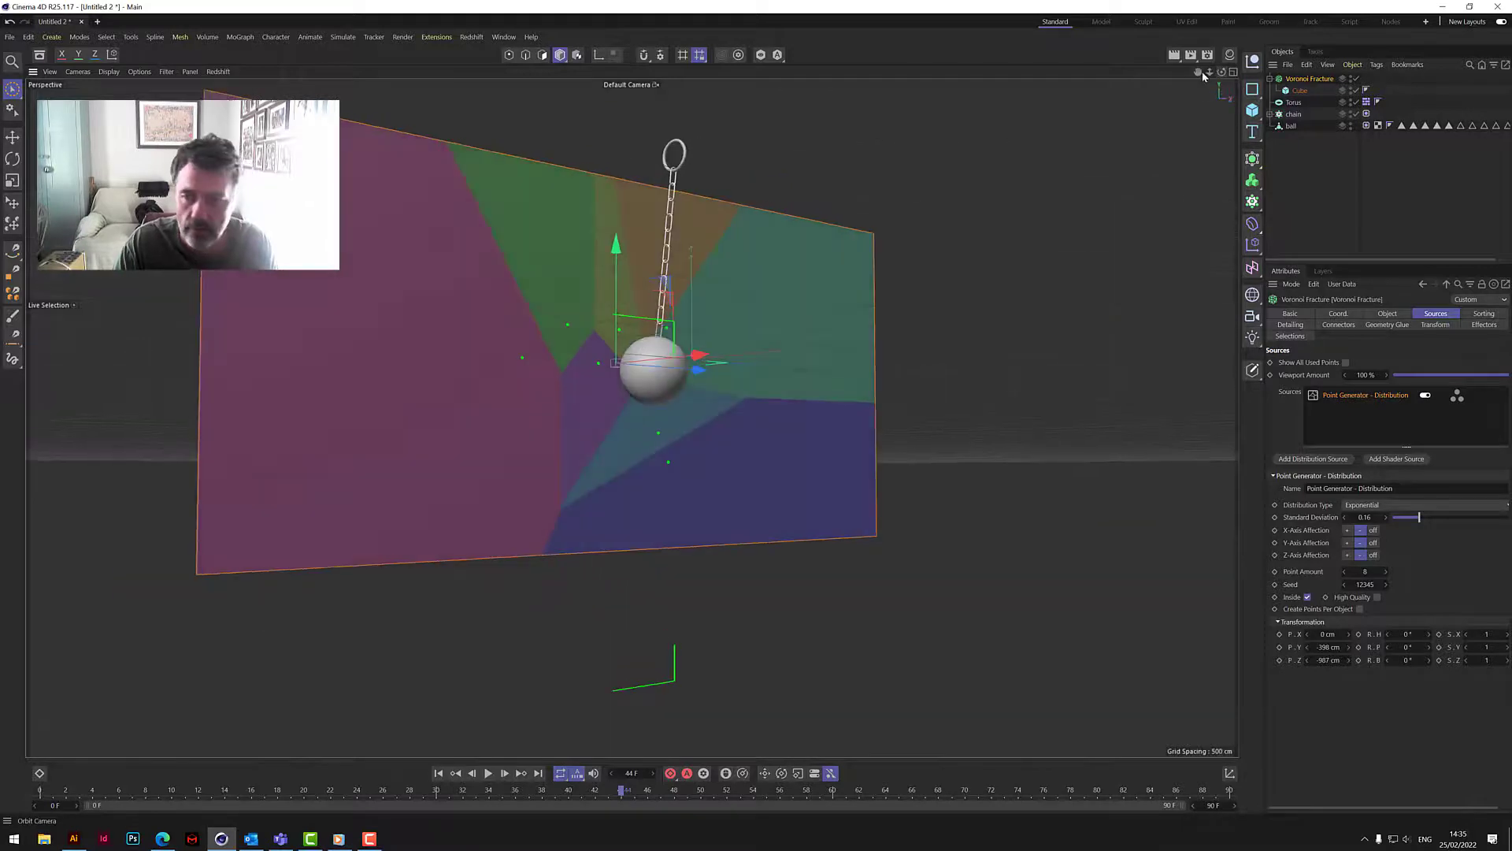
Step: Add a second distribution source with the Exponential type and negative X, Y and Z axis affection
left_click(1320, 460)
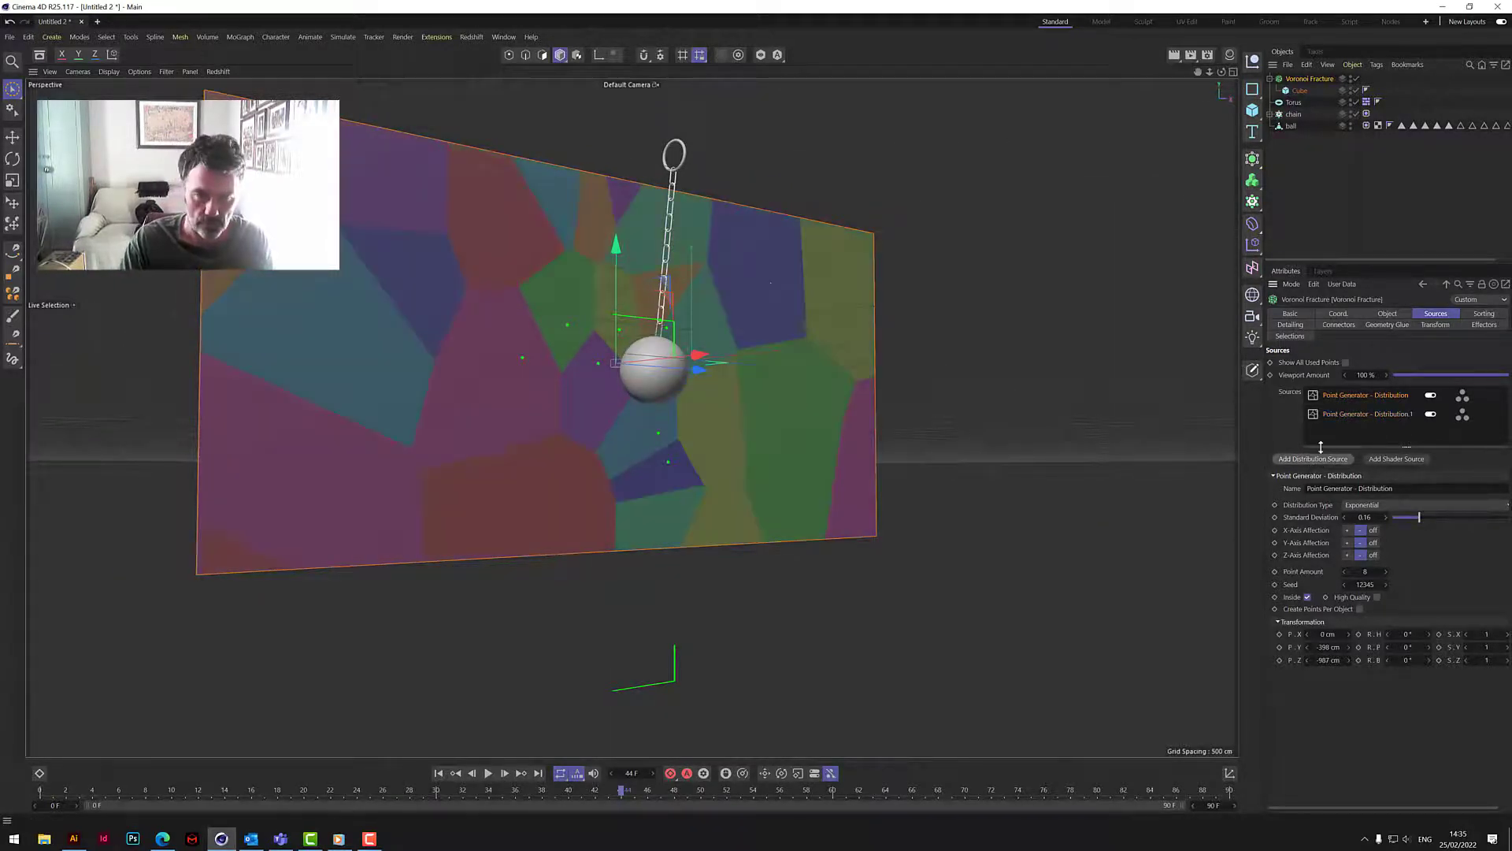
left_click(1394, 415)
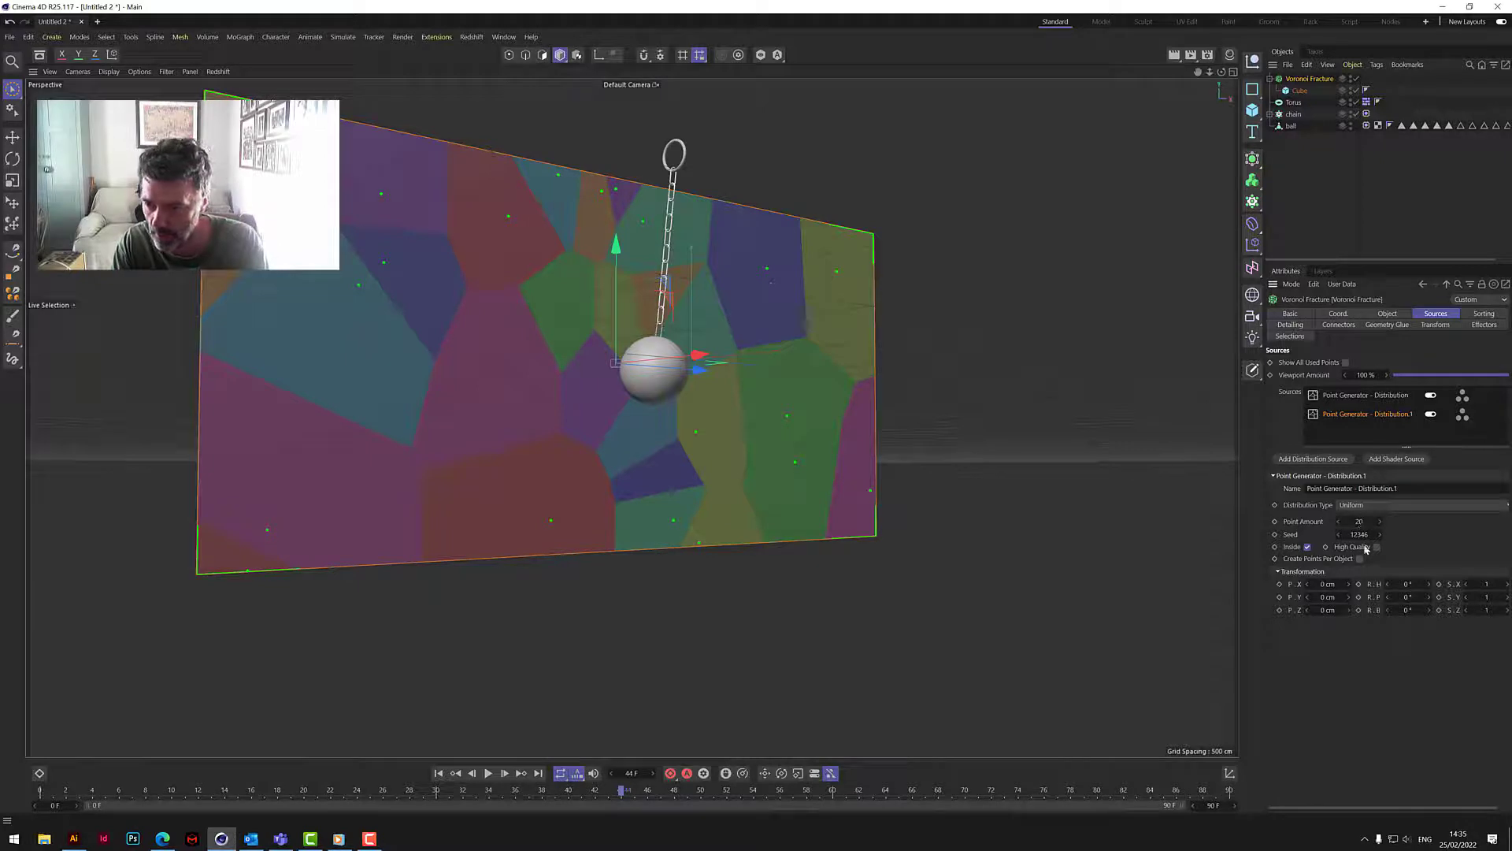
left_click(1367, 507)
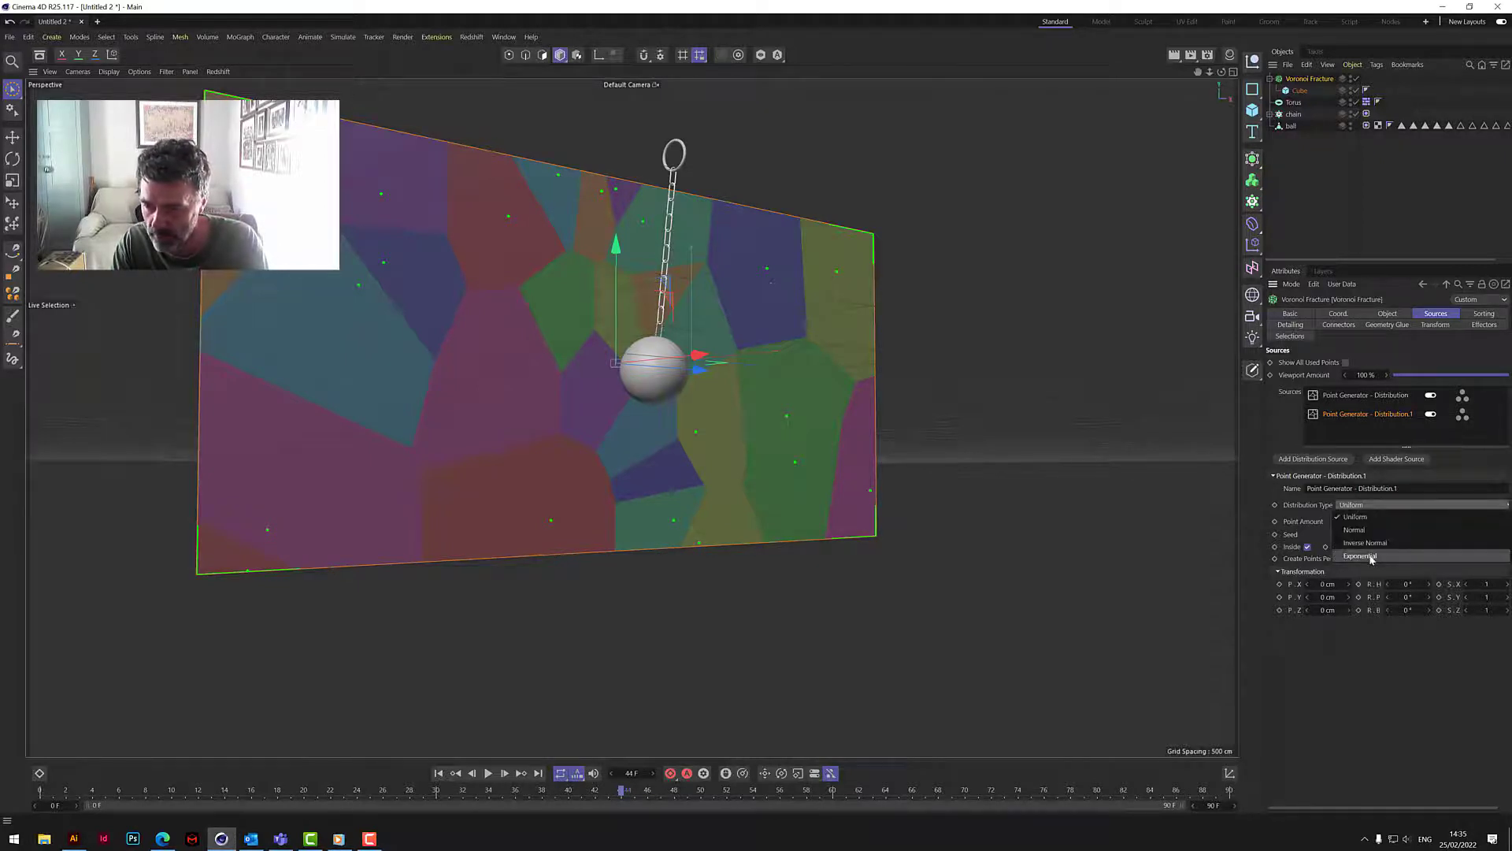
left_click(1370, 556)
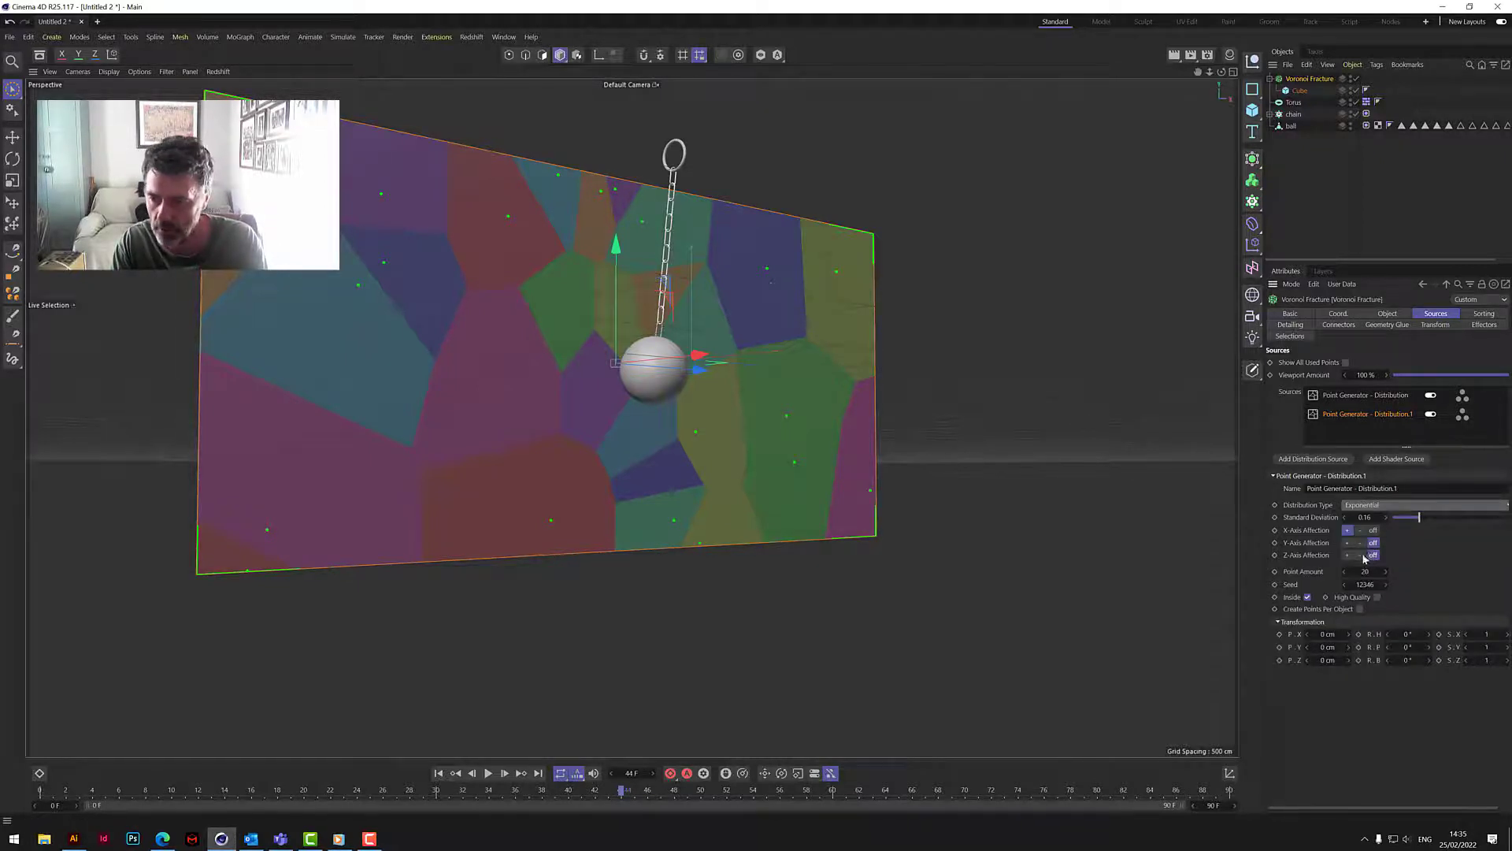
left_click(1361, 530)
left_click(1360, 543)
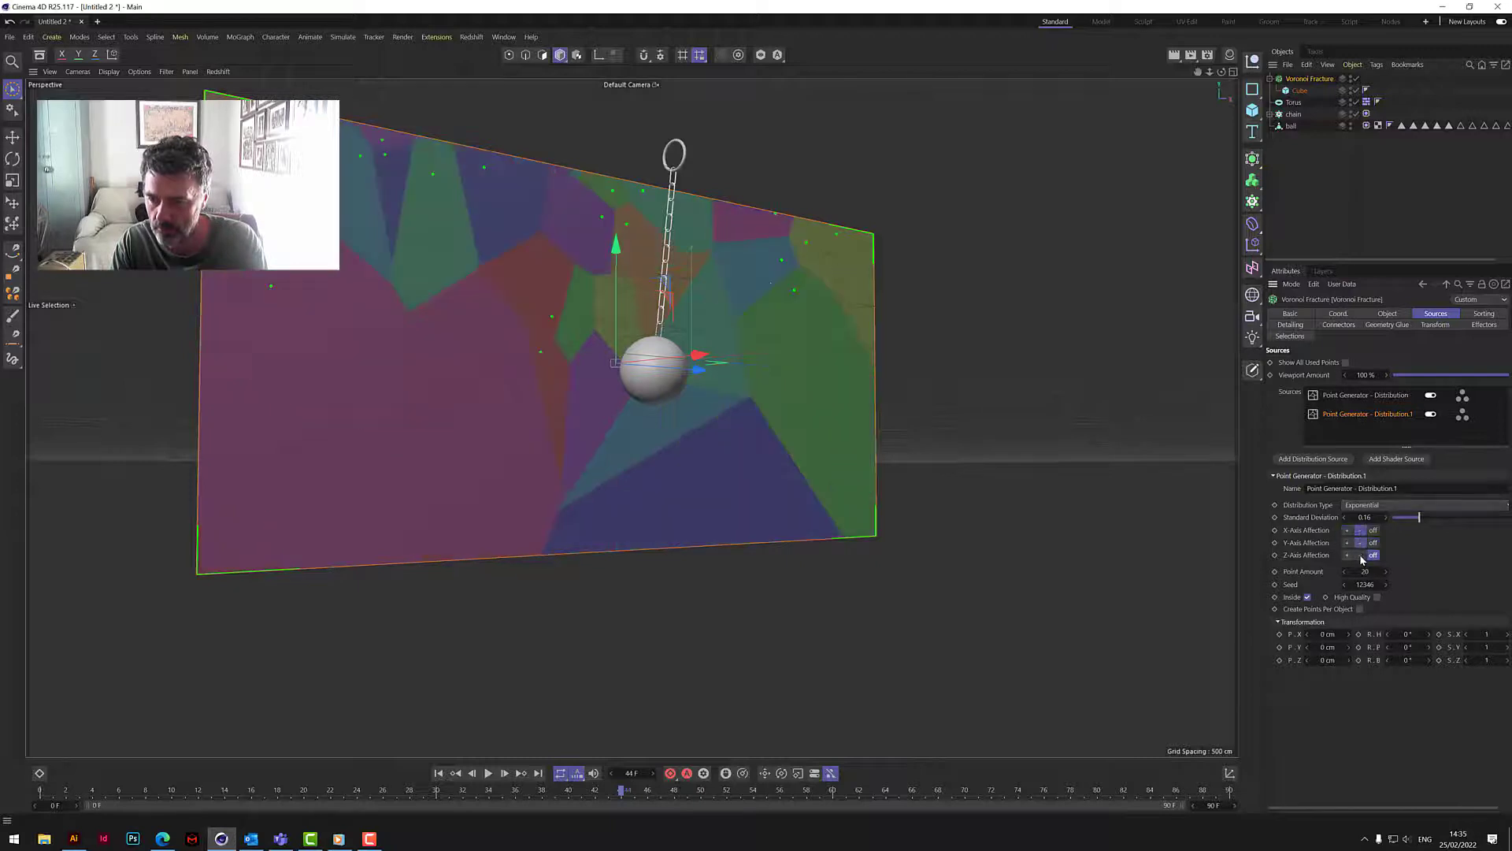
left_click(1360, 555)
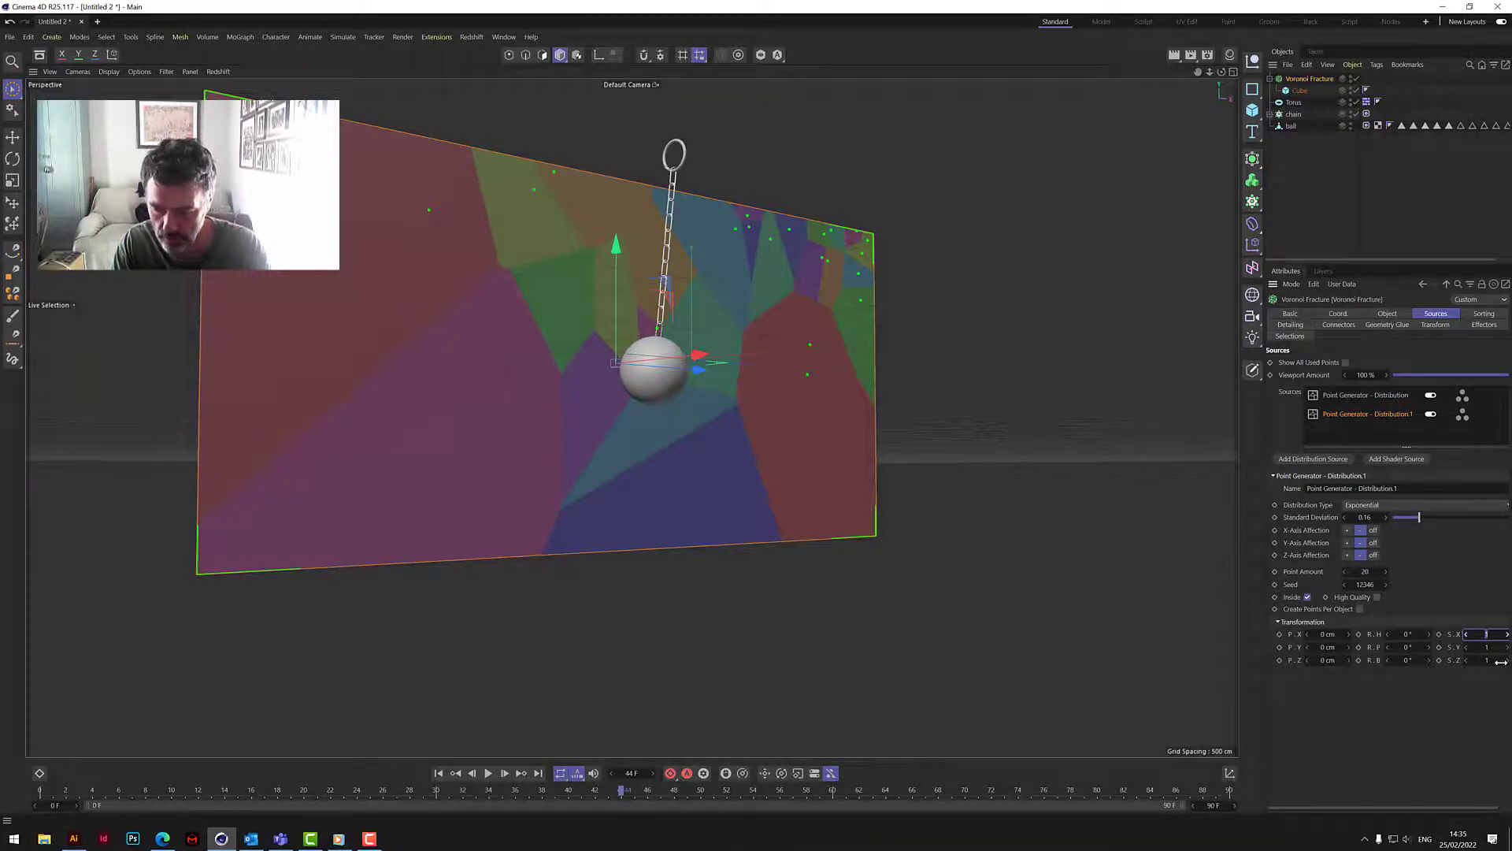
Step: Scale the second point distribution to 0.2 in X, Y and Z
type("0.2")
key("Tab")
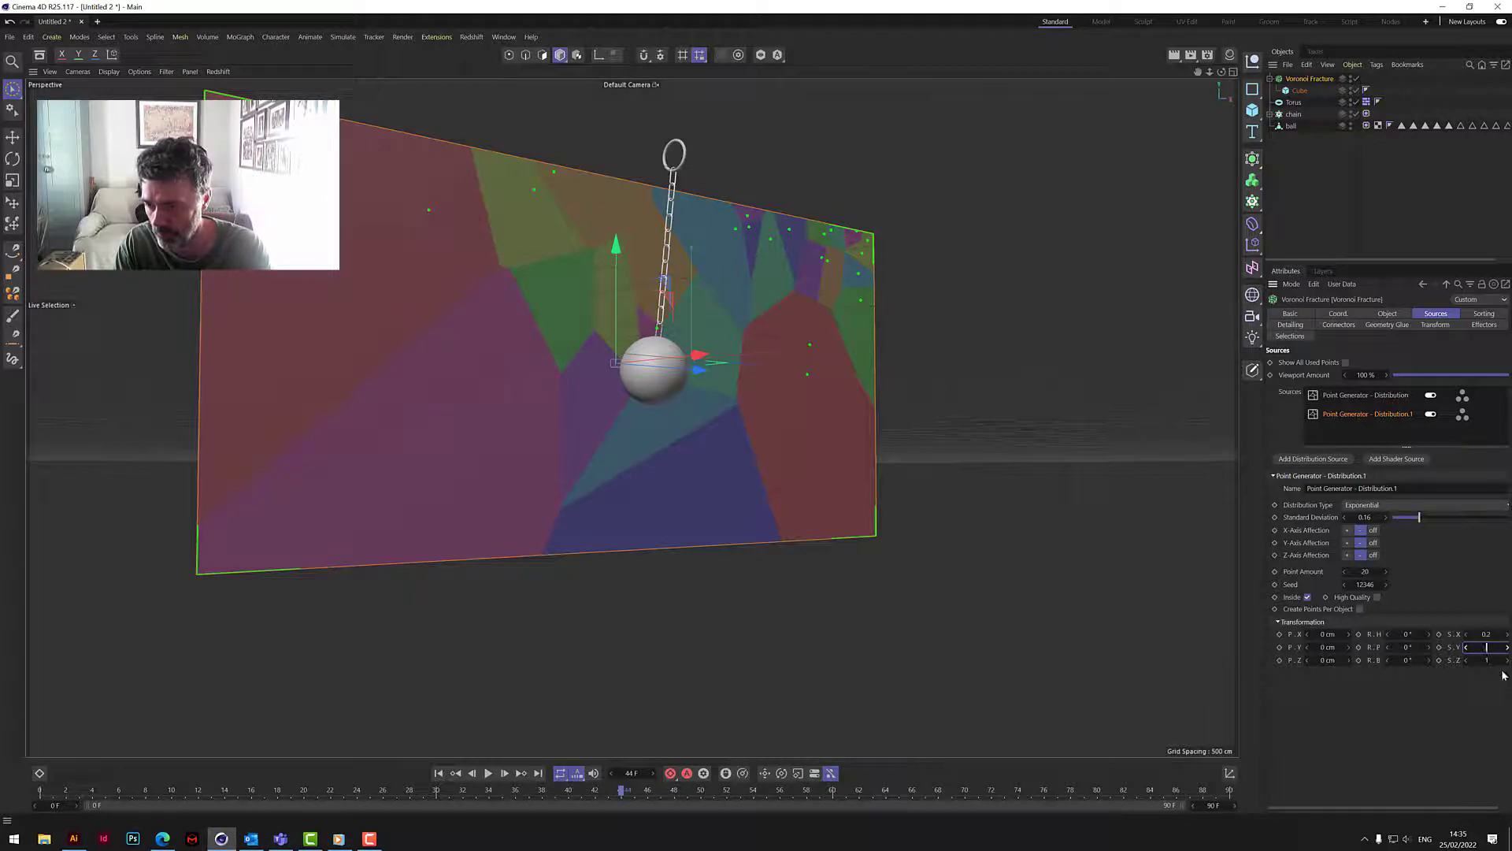
type("0.2")
key("Tab")
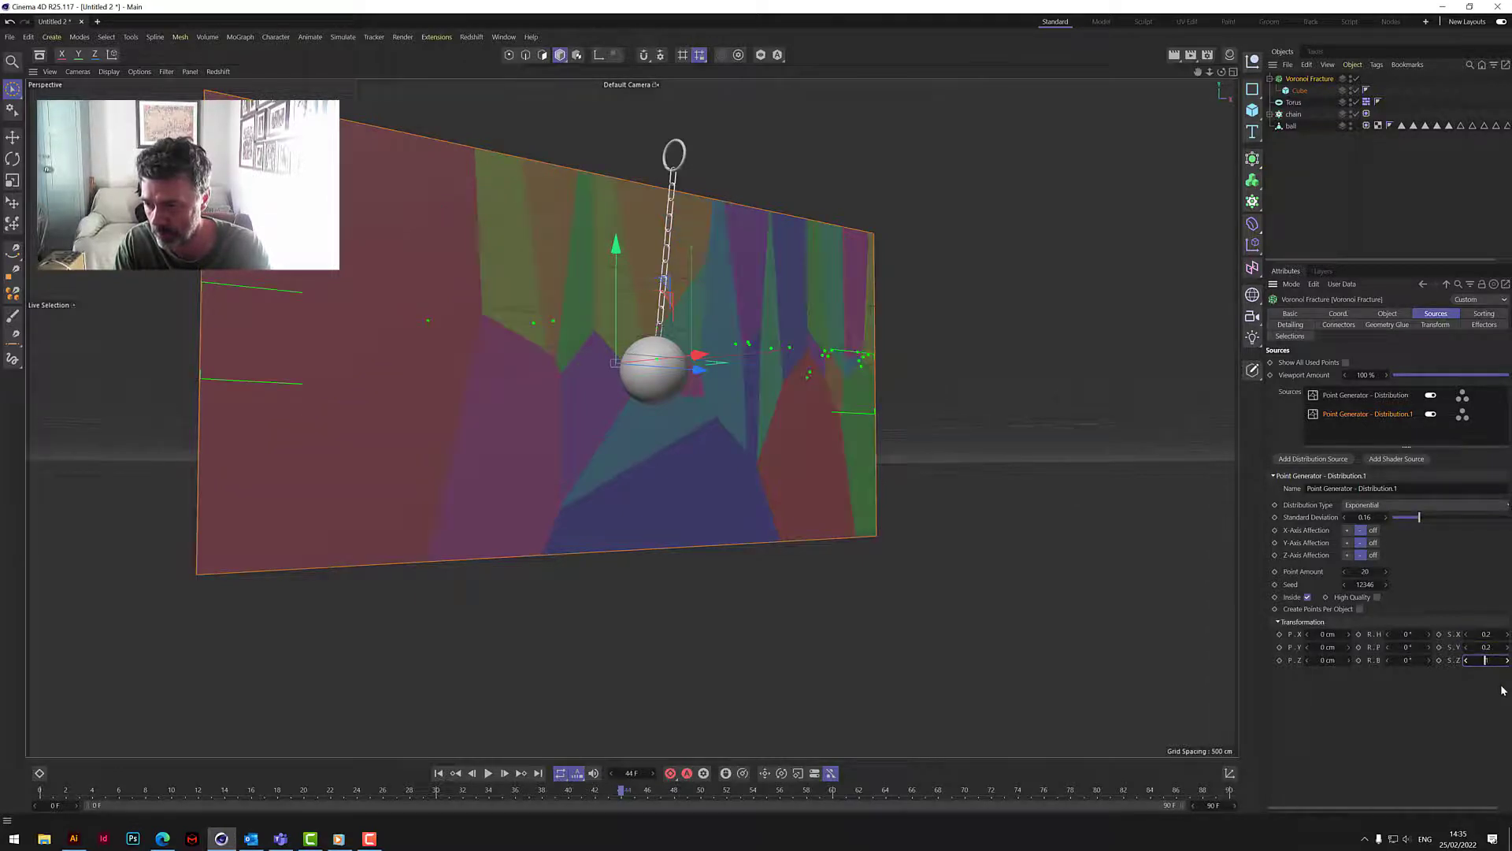
type("0.2")
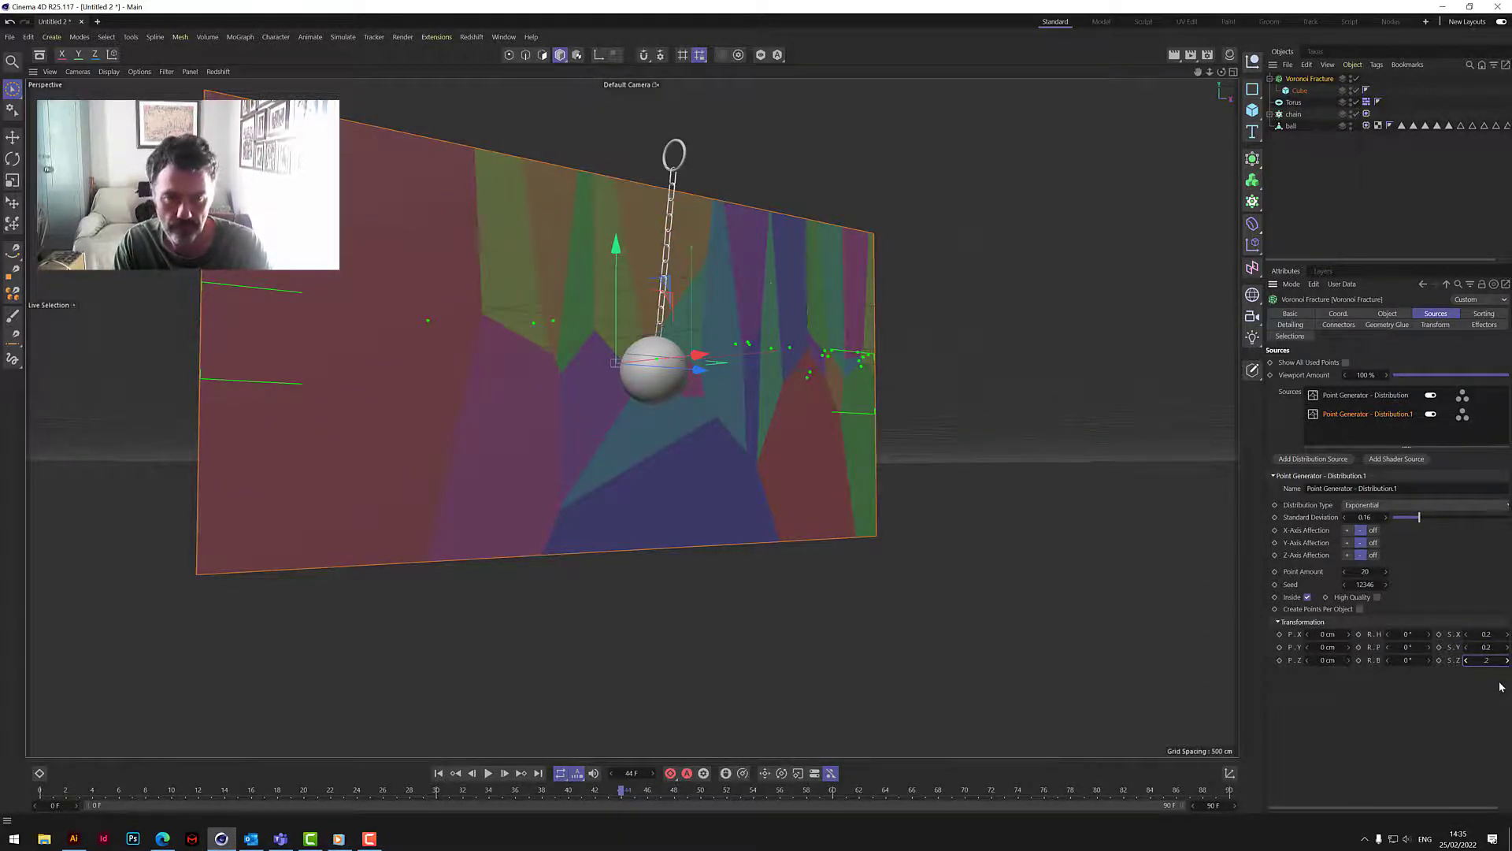
key("Return")
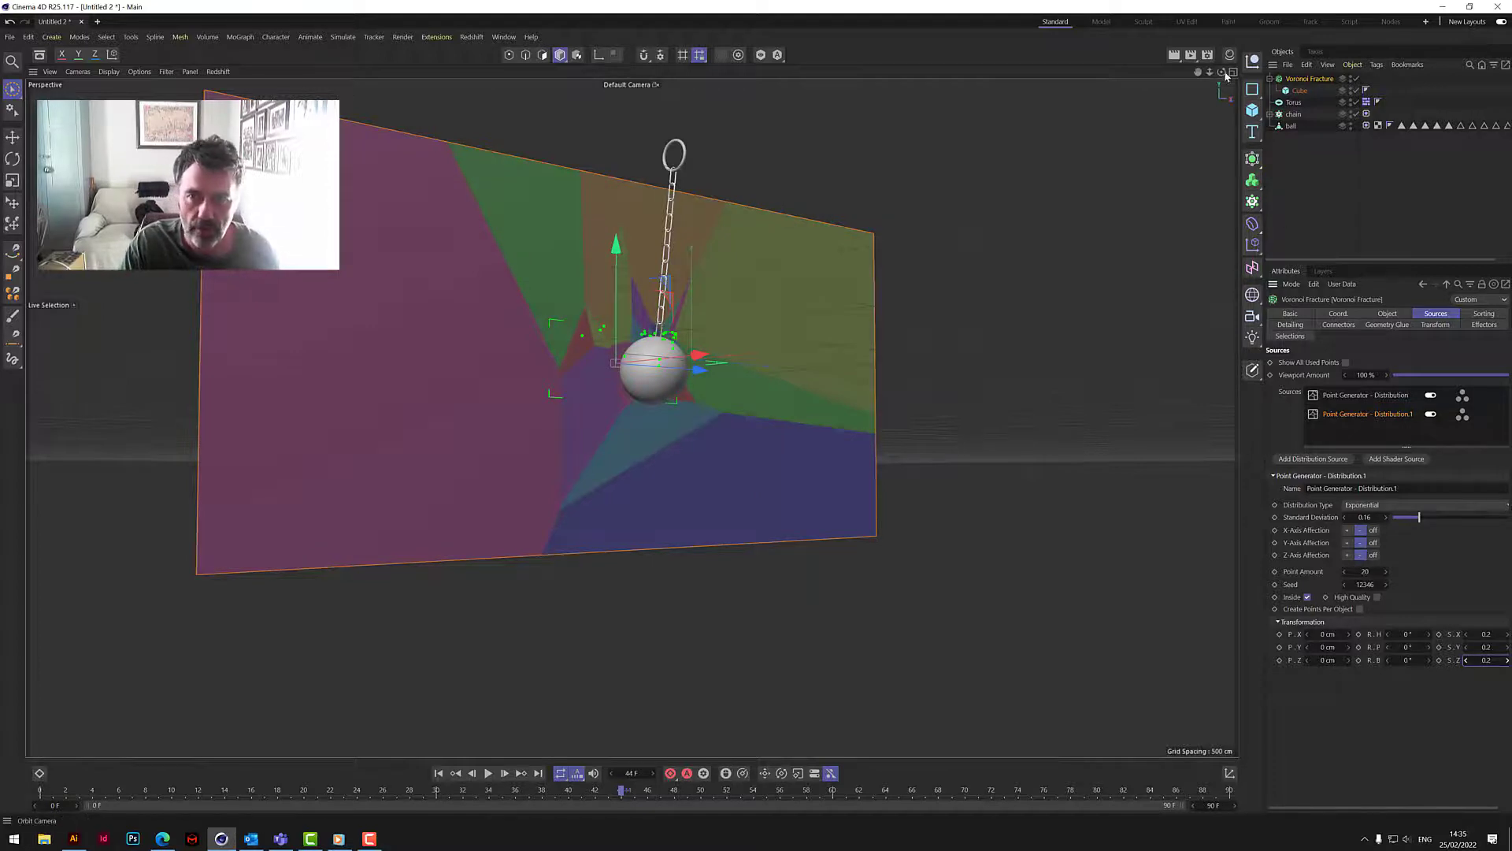
Step: Set the second point distribution's point amount to 40
mouse_move(1221, 71)
left_mouse_down()
mouse_move(1497, 72)
mouse_move(1221, 72)
left_mouse_up()
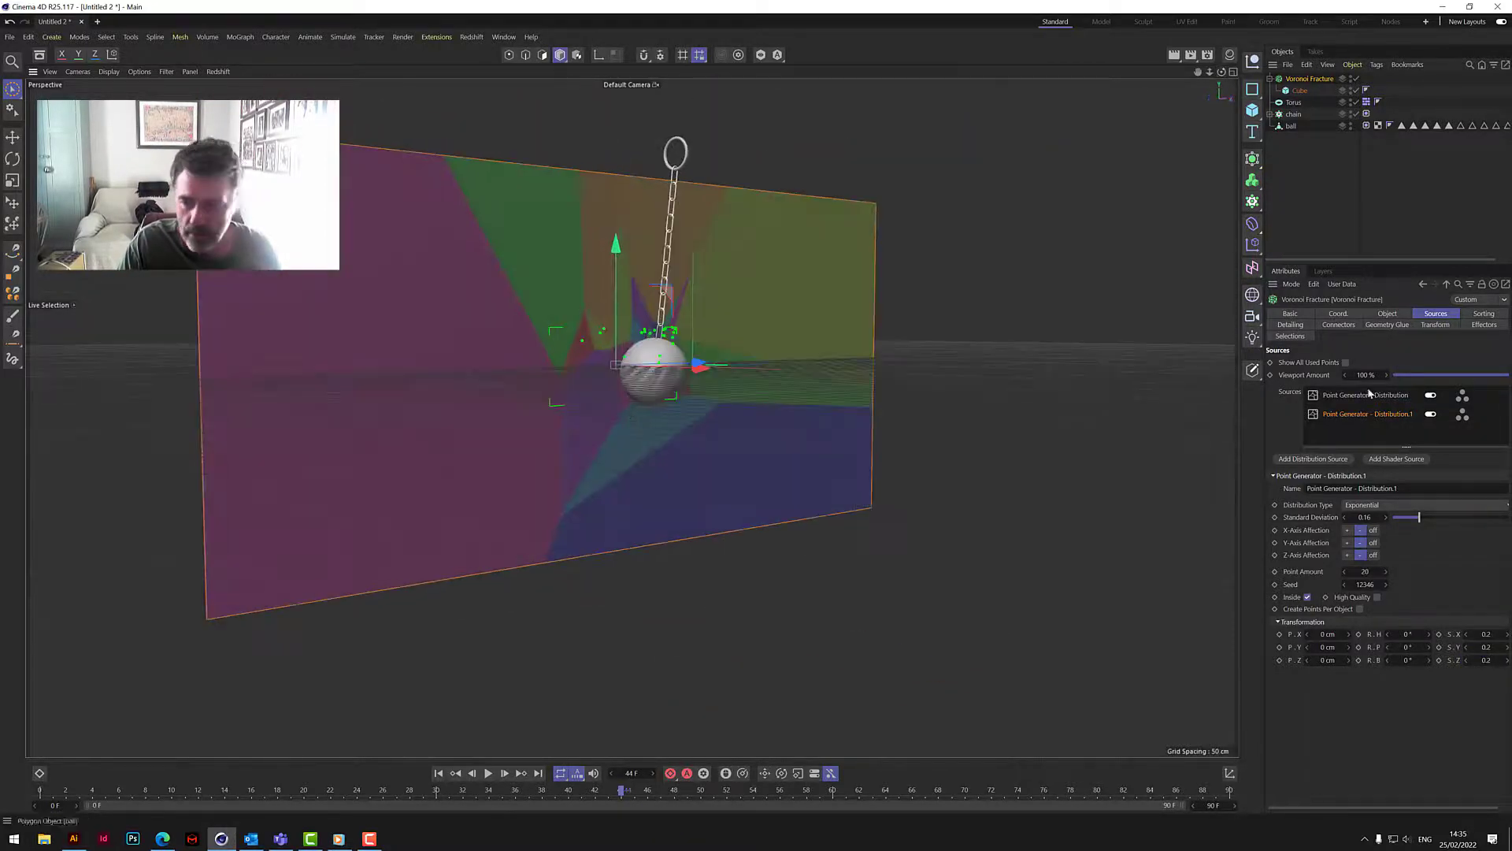
left_click(1366, 571)
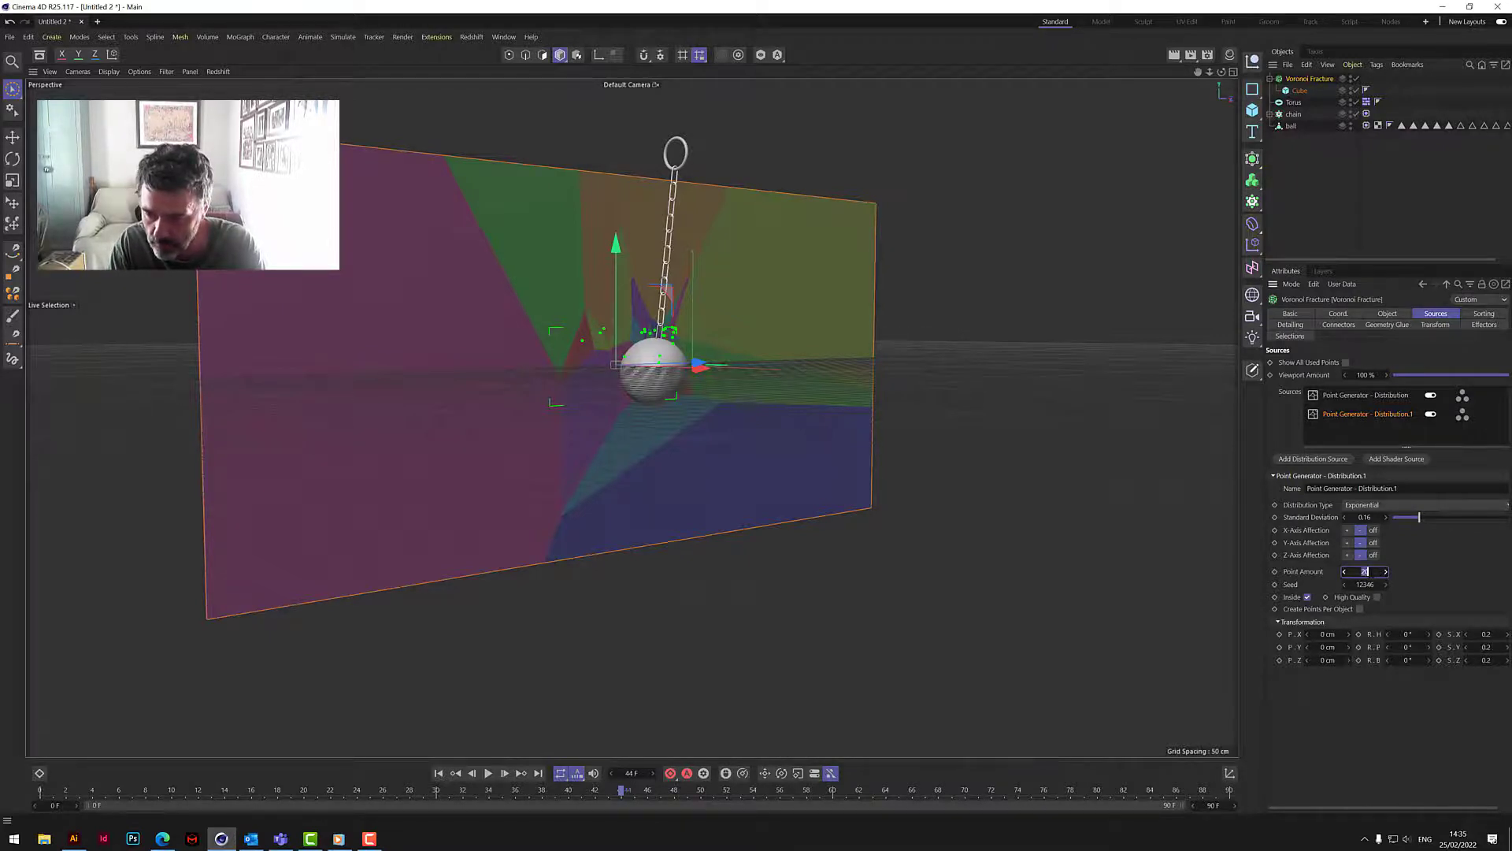
type("40")
key("Return")
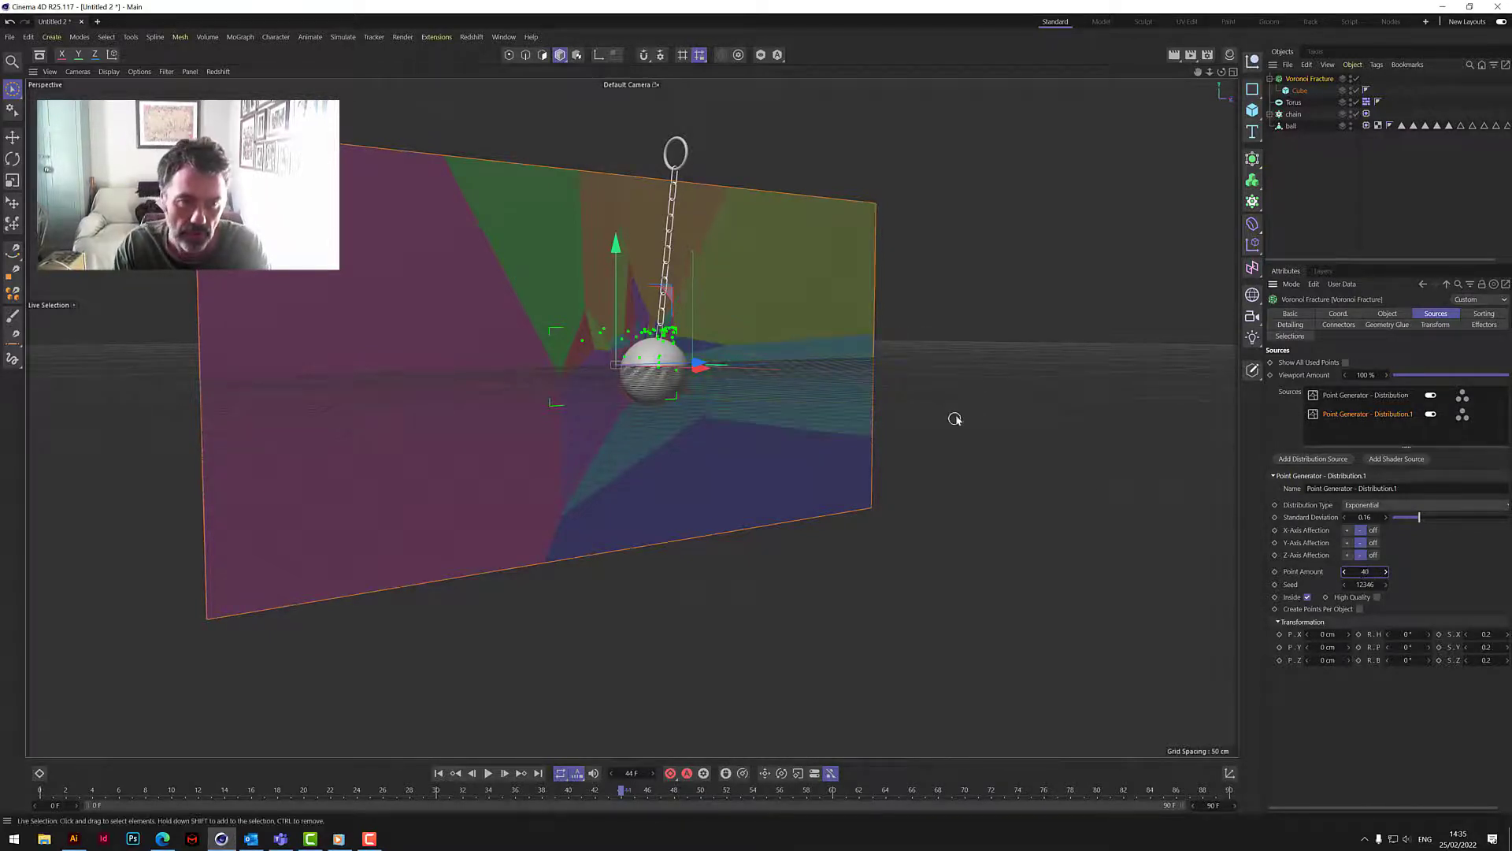
Step: Offset the second point distribution to -105 cm in Y and 5 cm in Z
left_click_drag(1220, 76, 1157, 95)
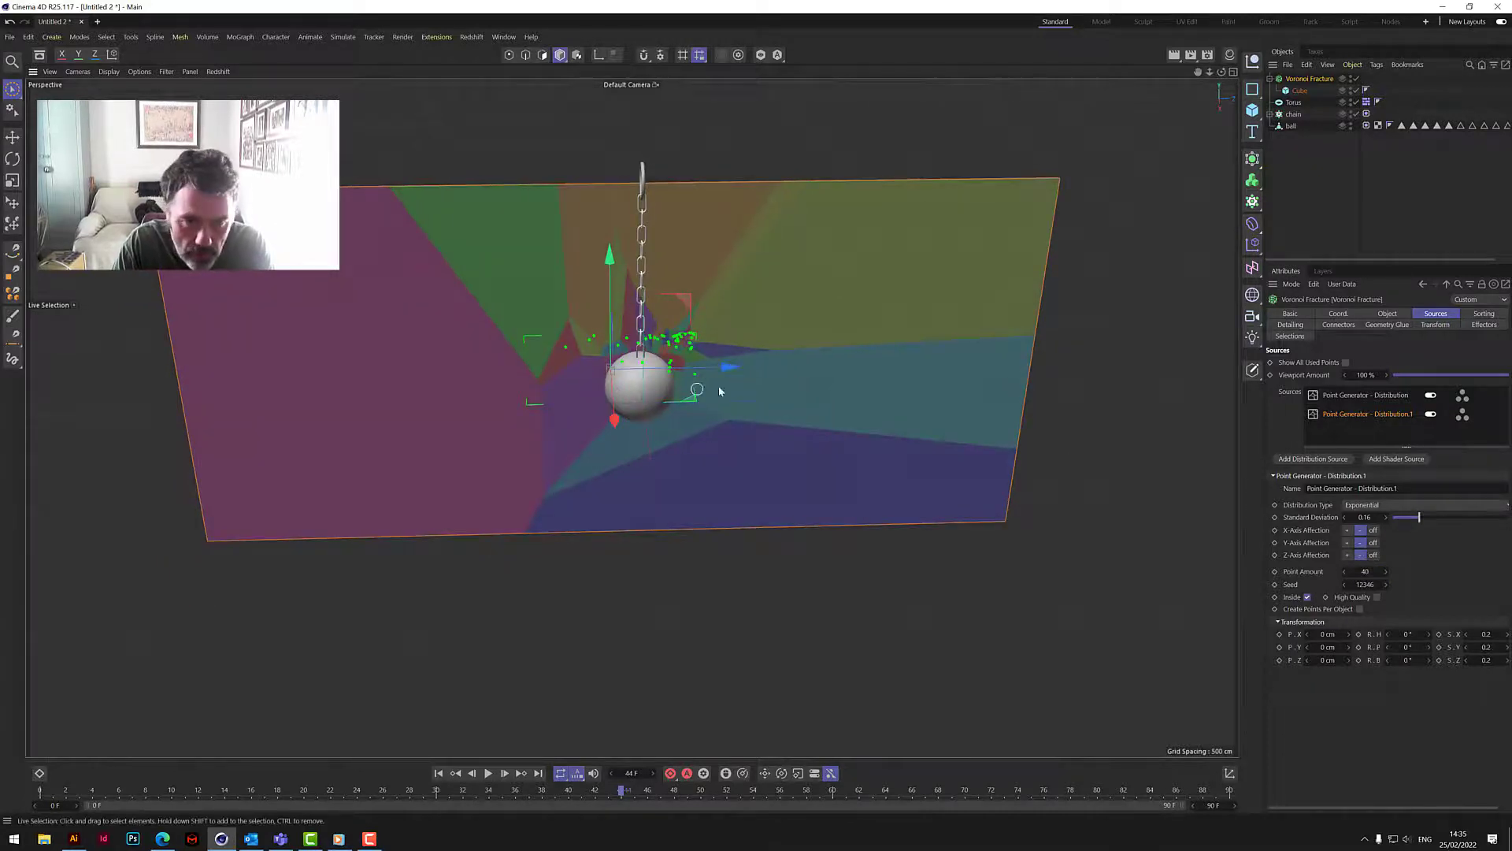
left_click_drag(728, 368, 728, 371)
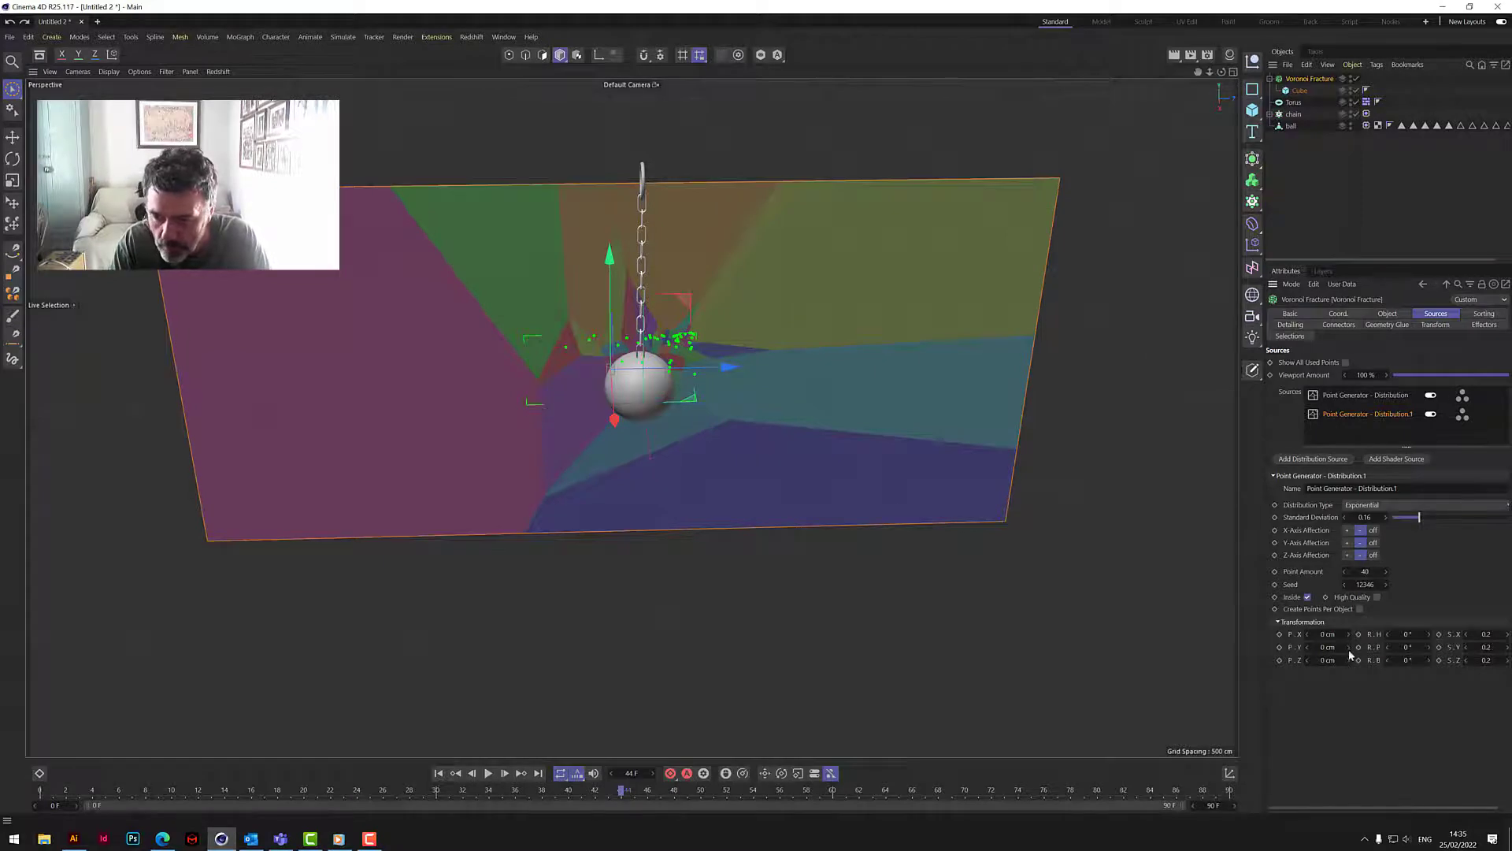
left_click_drag(1349, 647, 1357, 595)
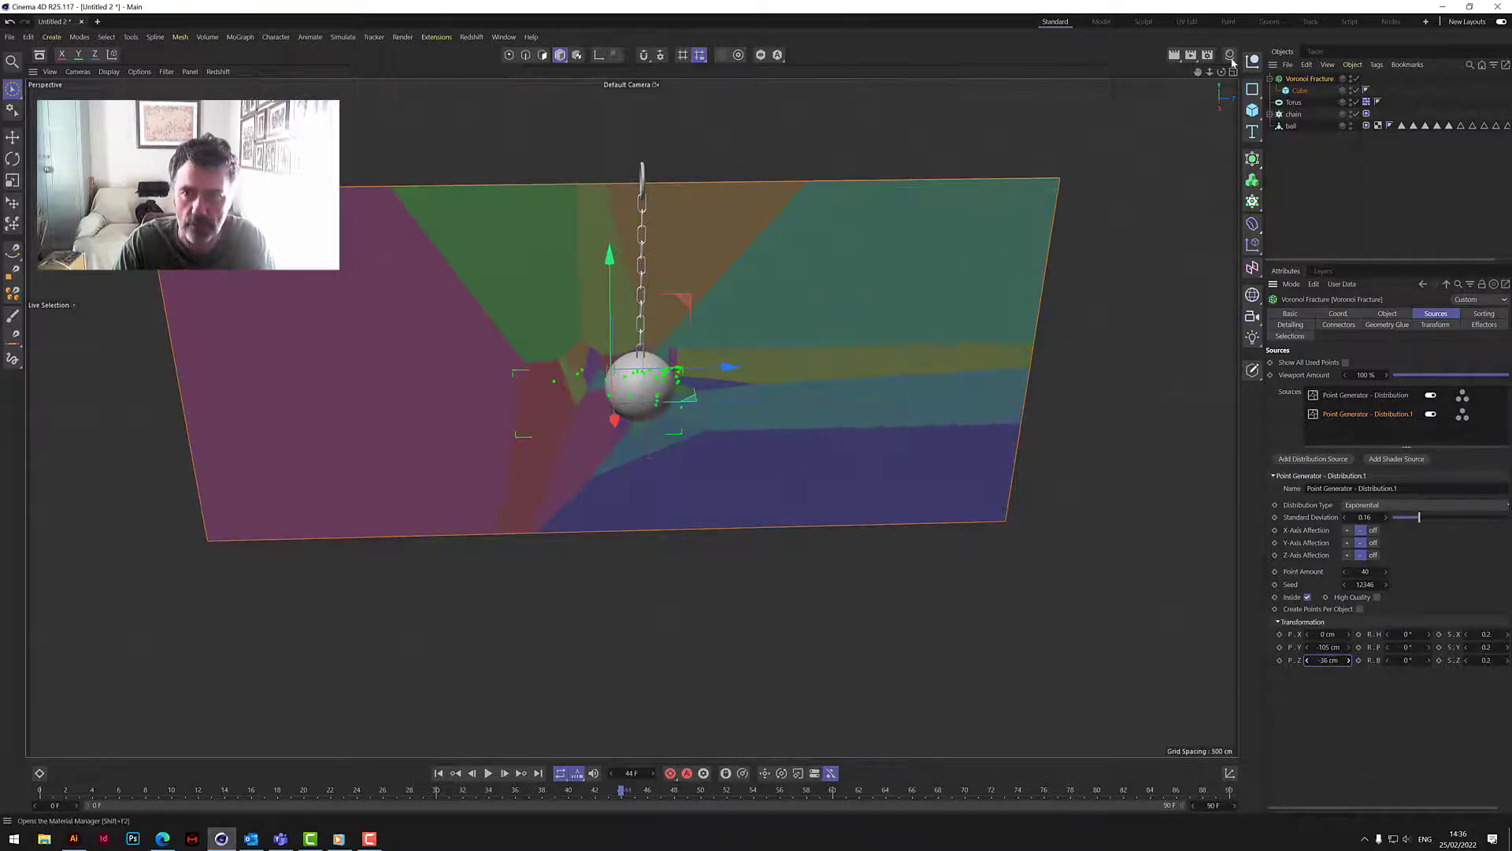
left_click_drag(1221, 71, 1008, 82)
left_click_drag(1348, 661, 1375, 581)
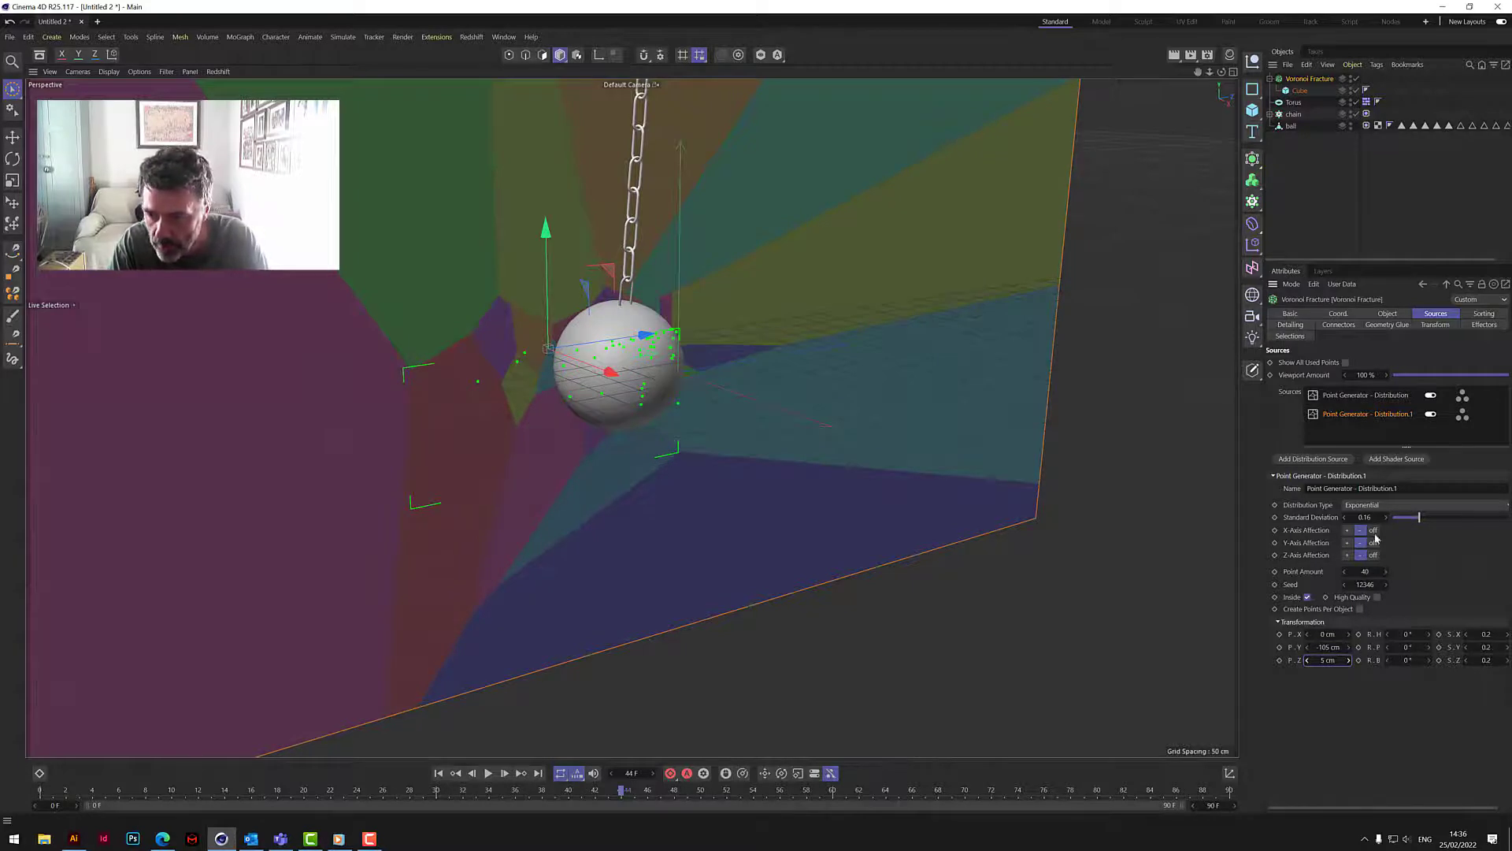
Step: Switch the second distribution's X, Y and Z axis affection to positive and reposition it to -8 cm in Y and 203 cm in Z
left_click(1346, 530)
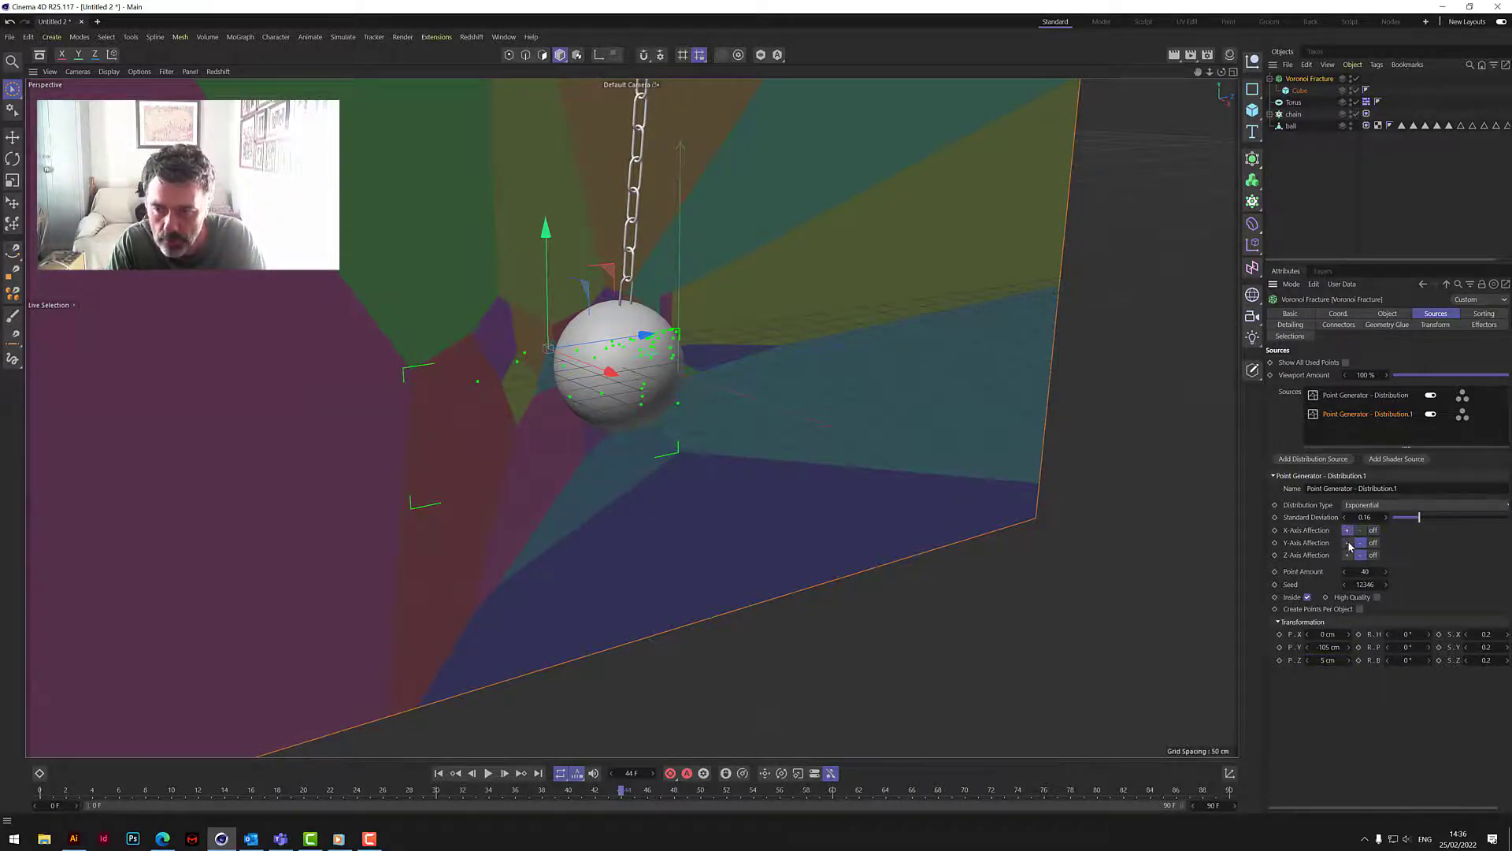
left_click(1347, 556)
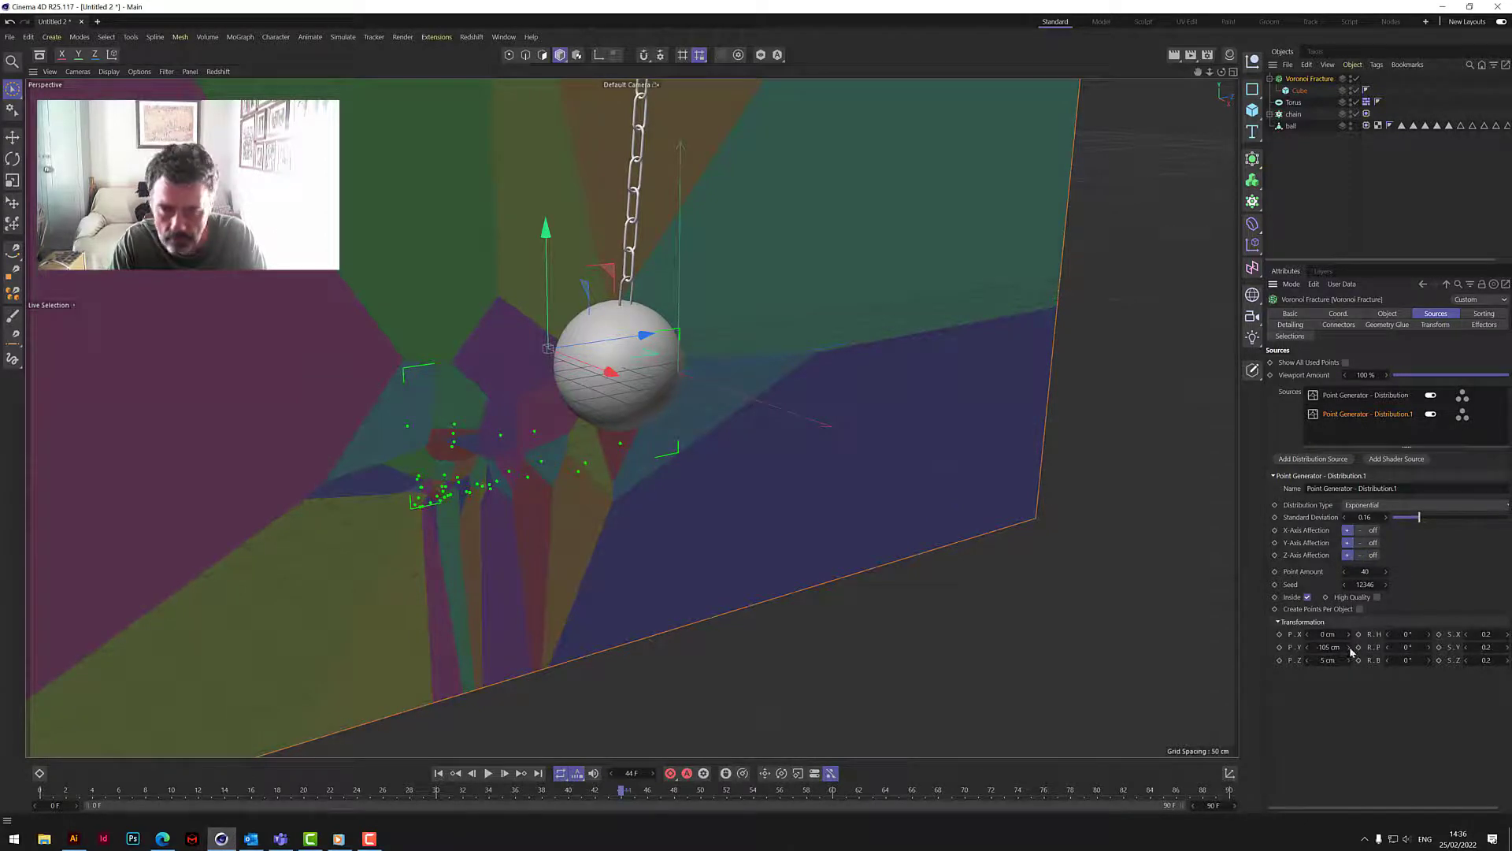
left_click_drag(1350, 650, 1394, 660)
key("ctrl+z")
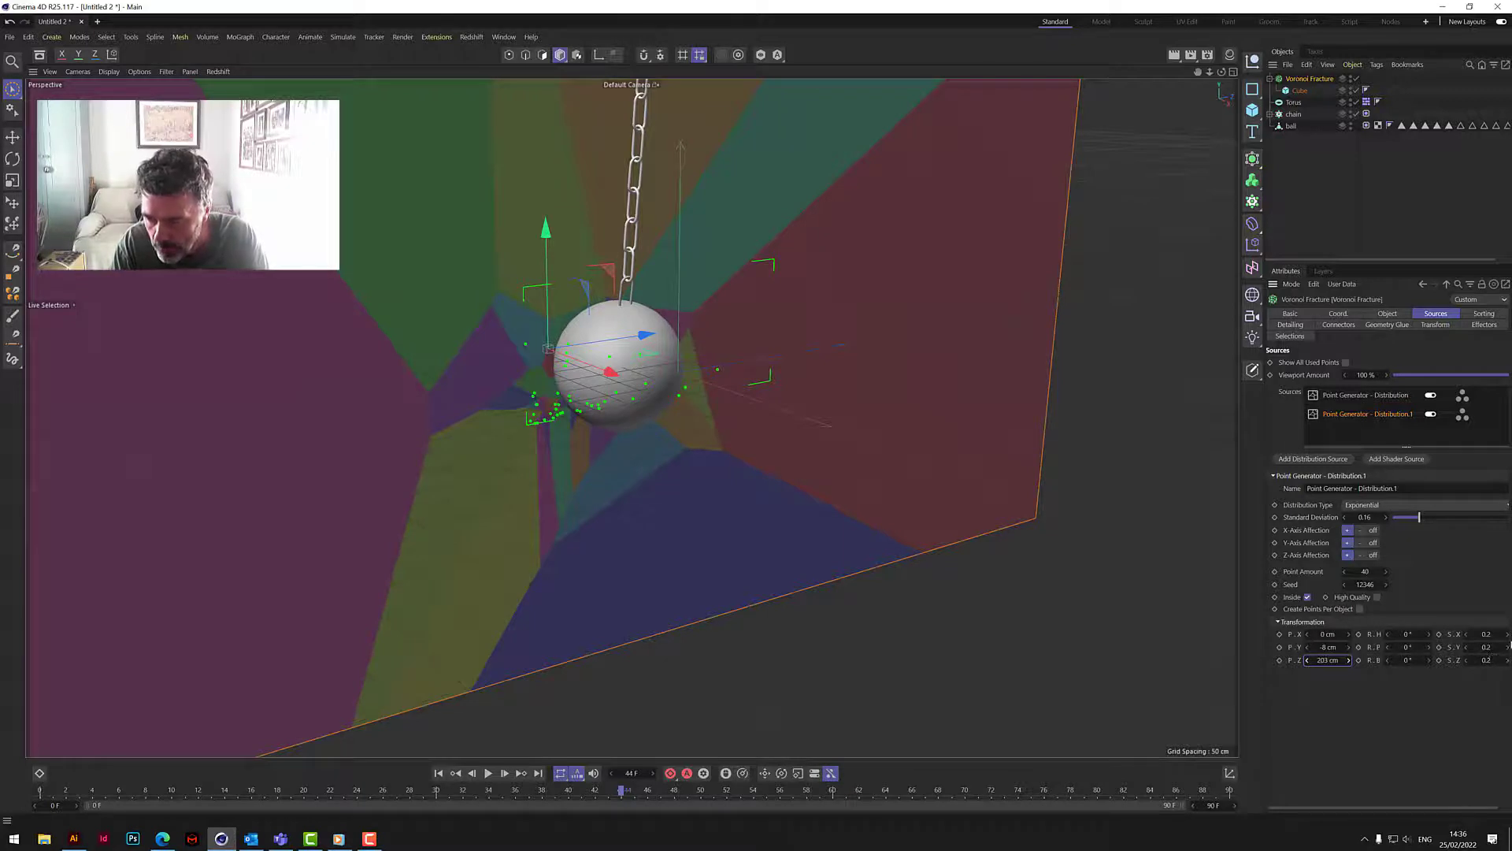
Step: Try an X scale of 0.02 on the second point distribution and restore 0.2
left_click(1487, 660)
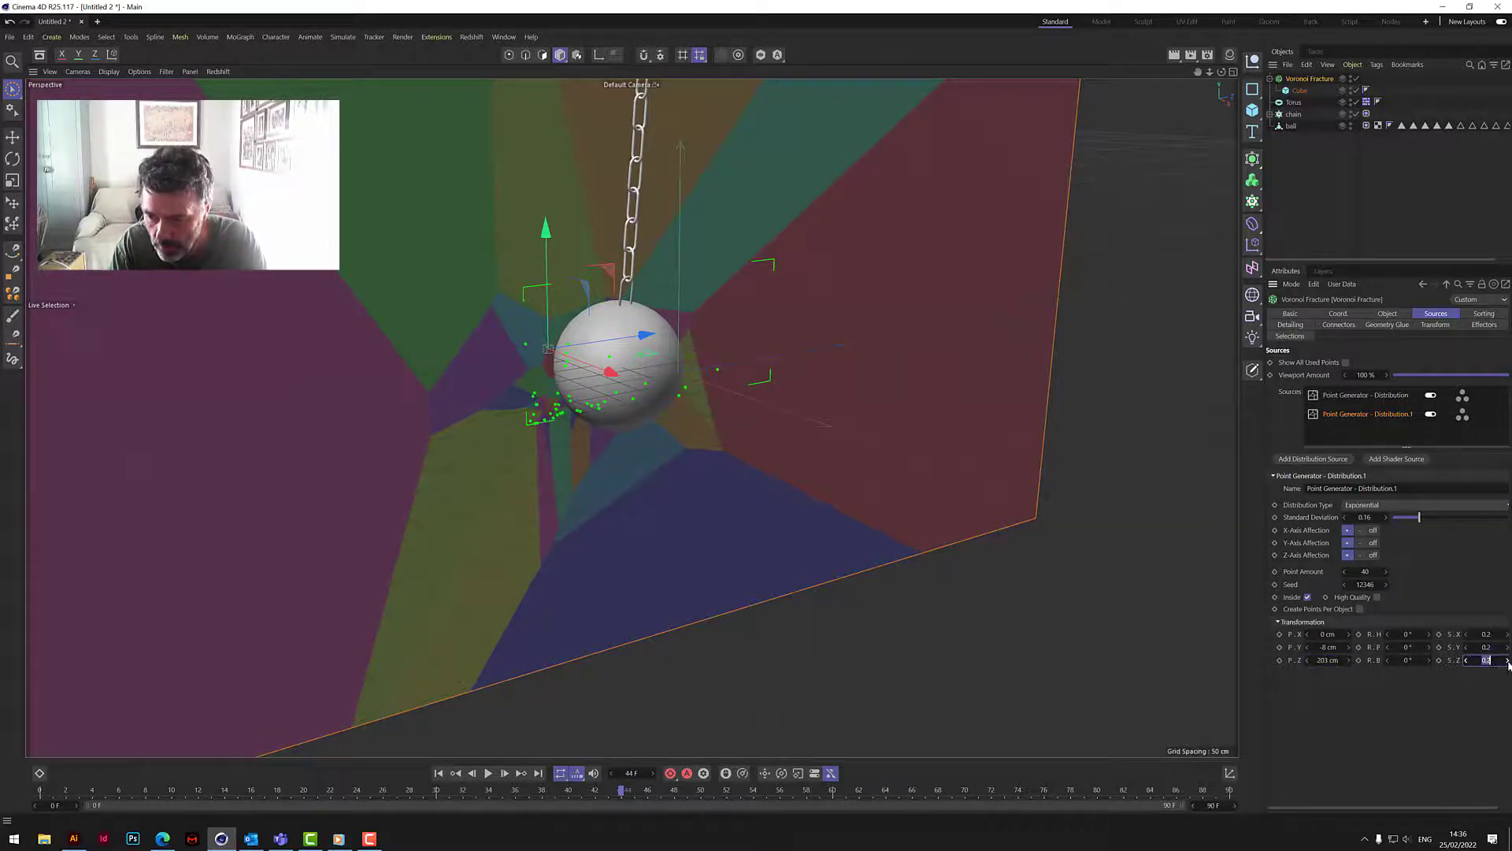
left_click_drag(1222, 71, 1422, 75)
left_click_drag(632, 416, 638, 386, "alt")
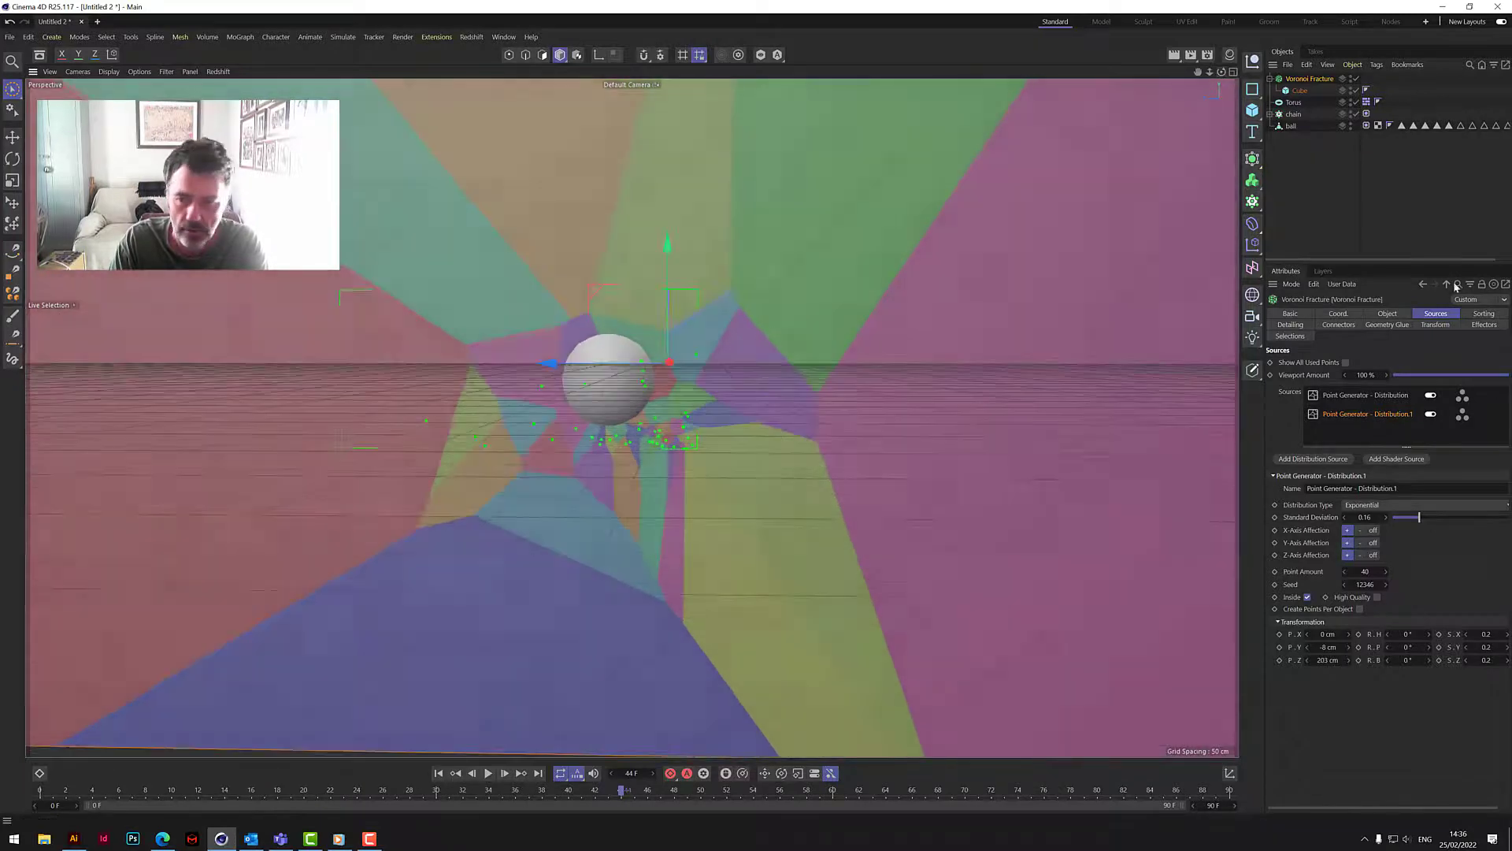
left_click(1487, 634)
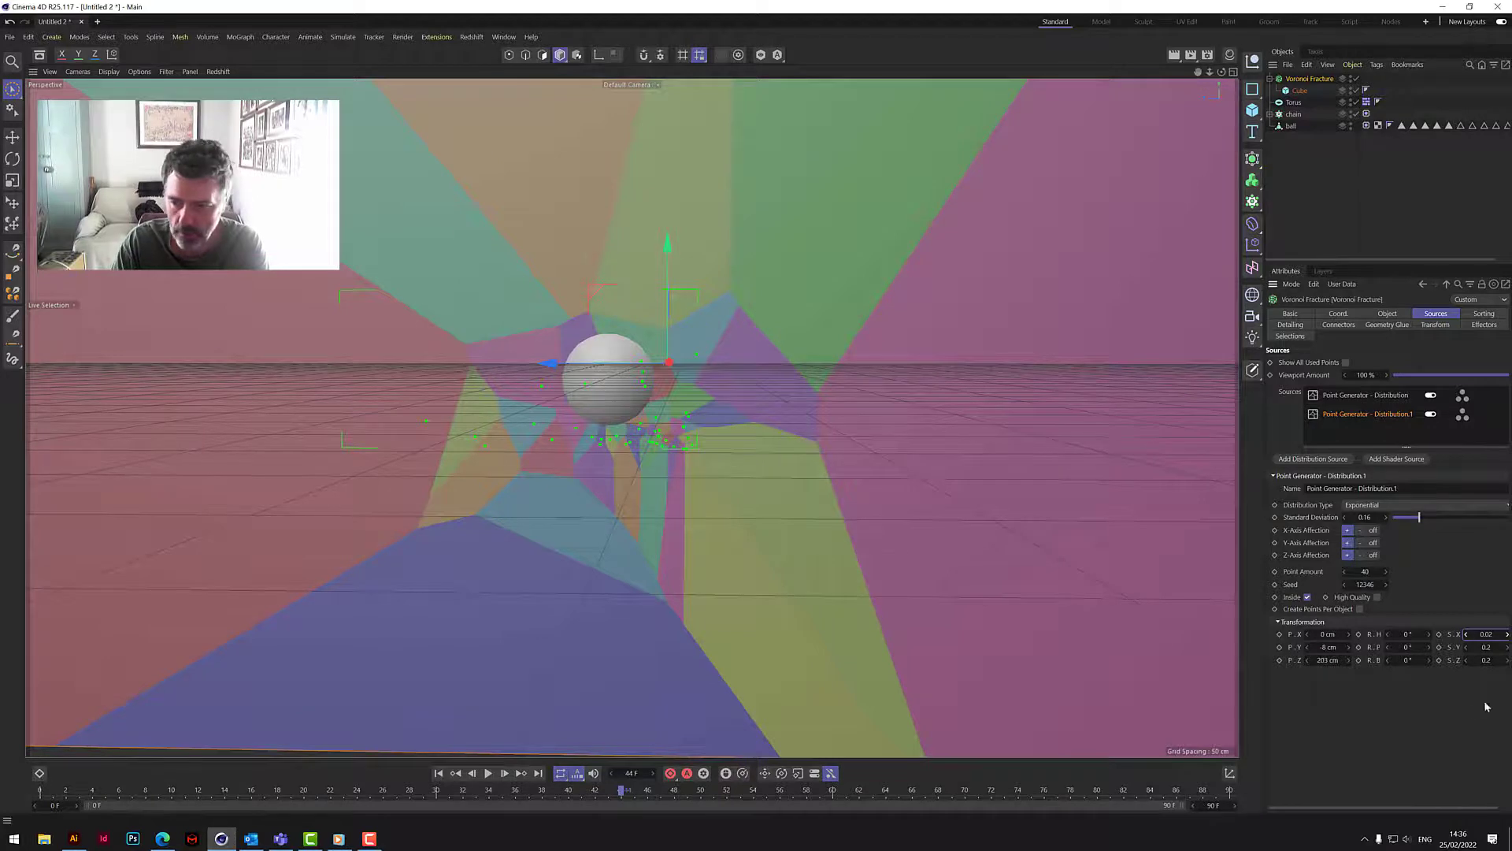
type("0.02")
left_click(1486, 646)
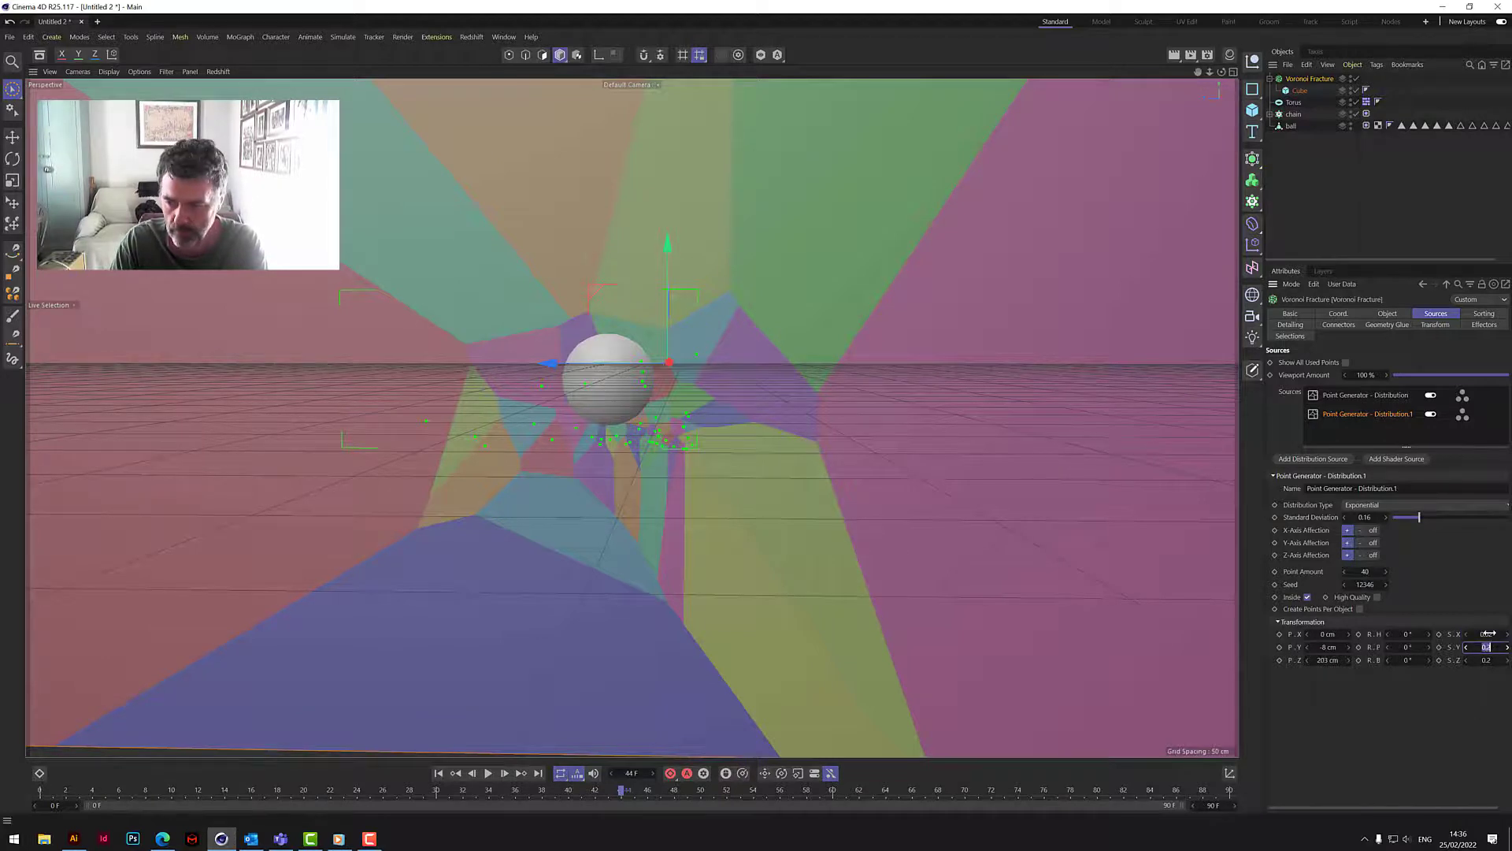
left_click(1486, 634)
Step: Try a Y scale of 0.02 on the second point distribution and restore 0.2
left_click(1486, 646)
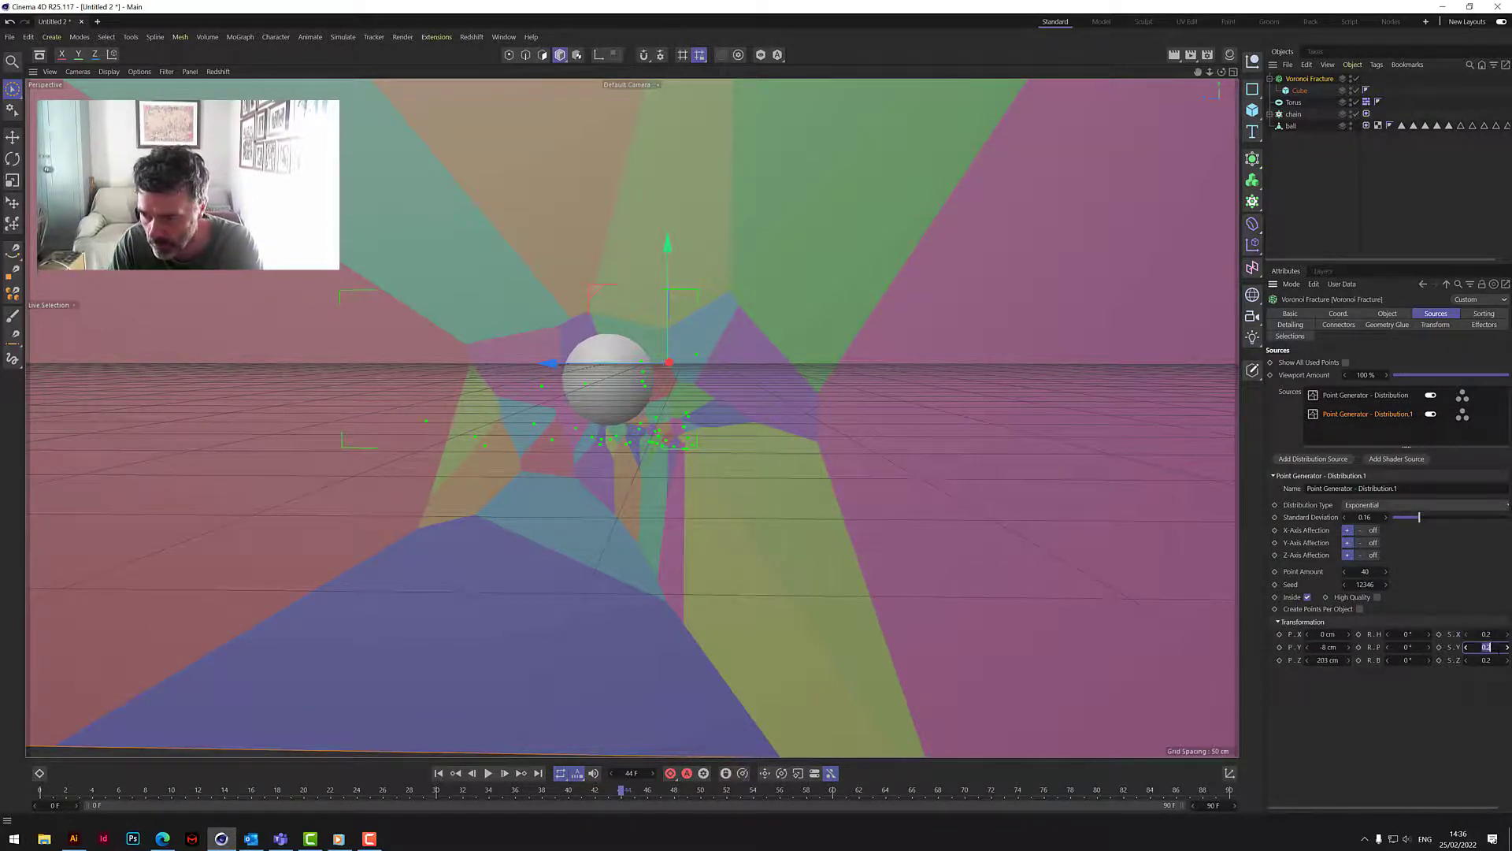
type("0.02")
key("Return")
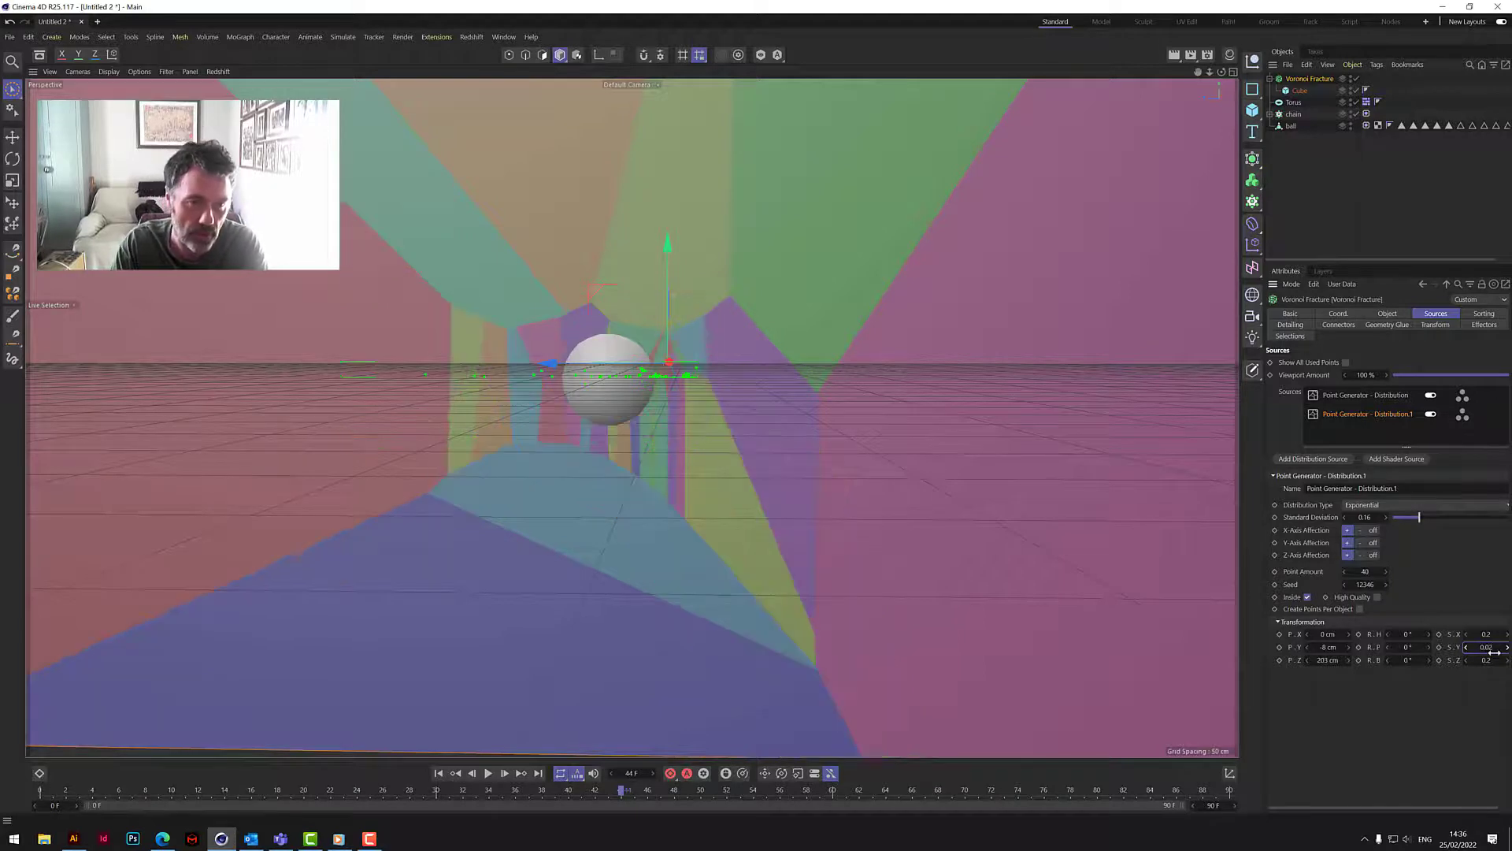
left_click(1487, 647)
type("0")
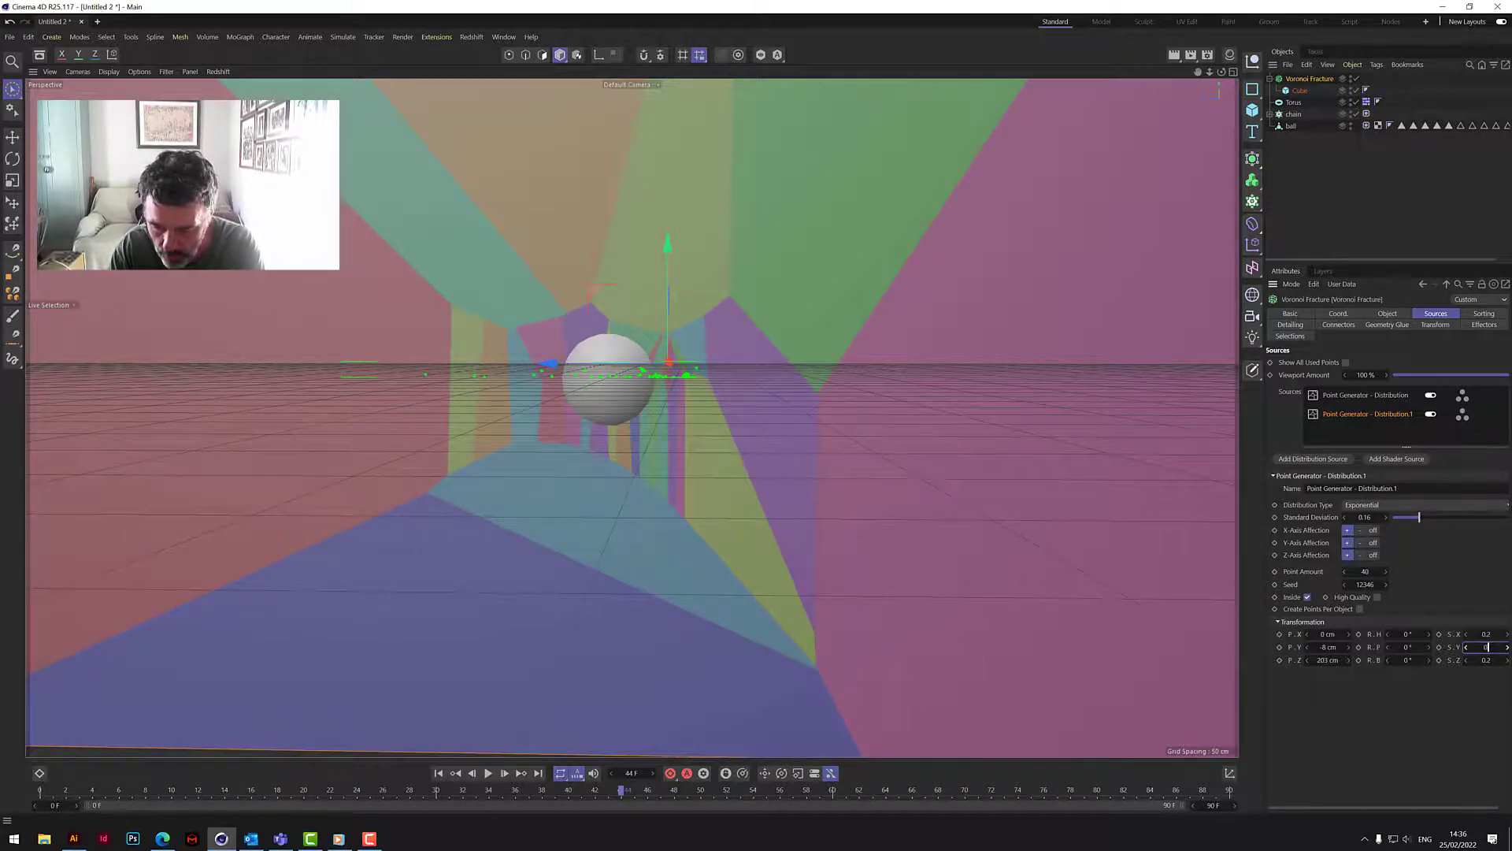
key("Return")
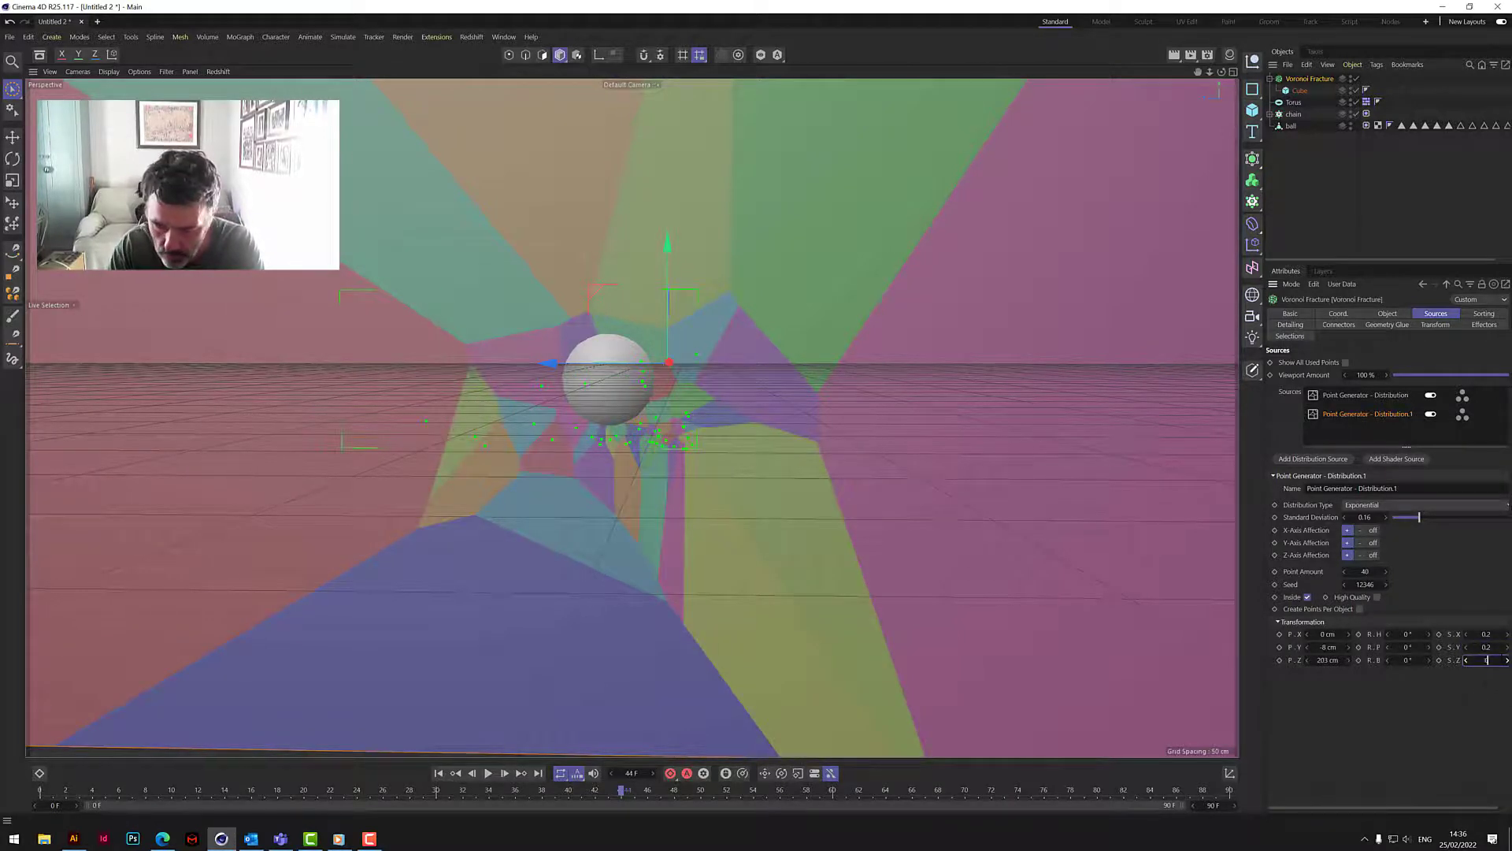
Step: Set the second distribution's Z scale to 0.05 and move its points behind the ball at Y 4 cm and Z 95 cm
left_click(1487, 660)
type("0.05")
key("Return")
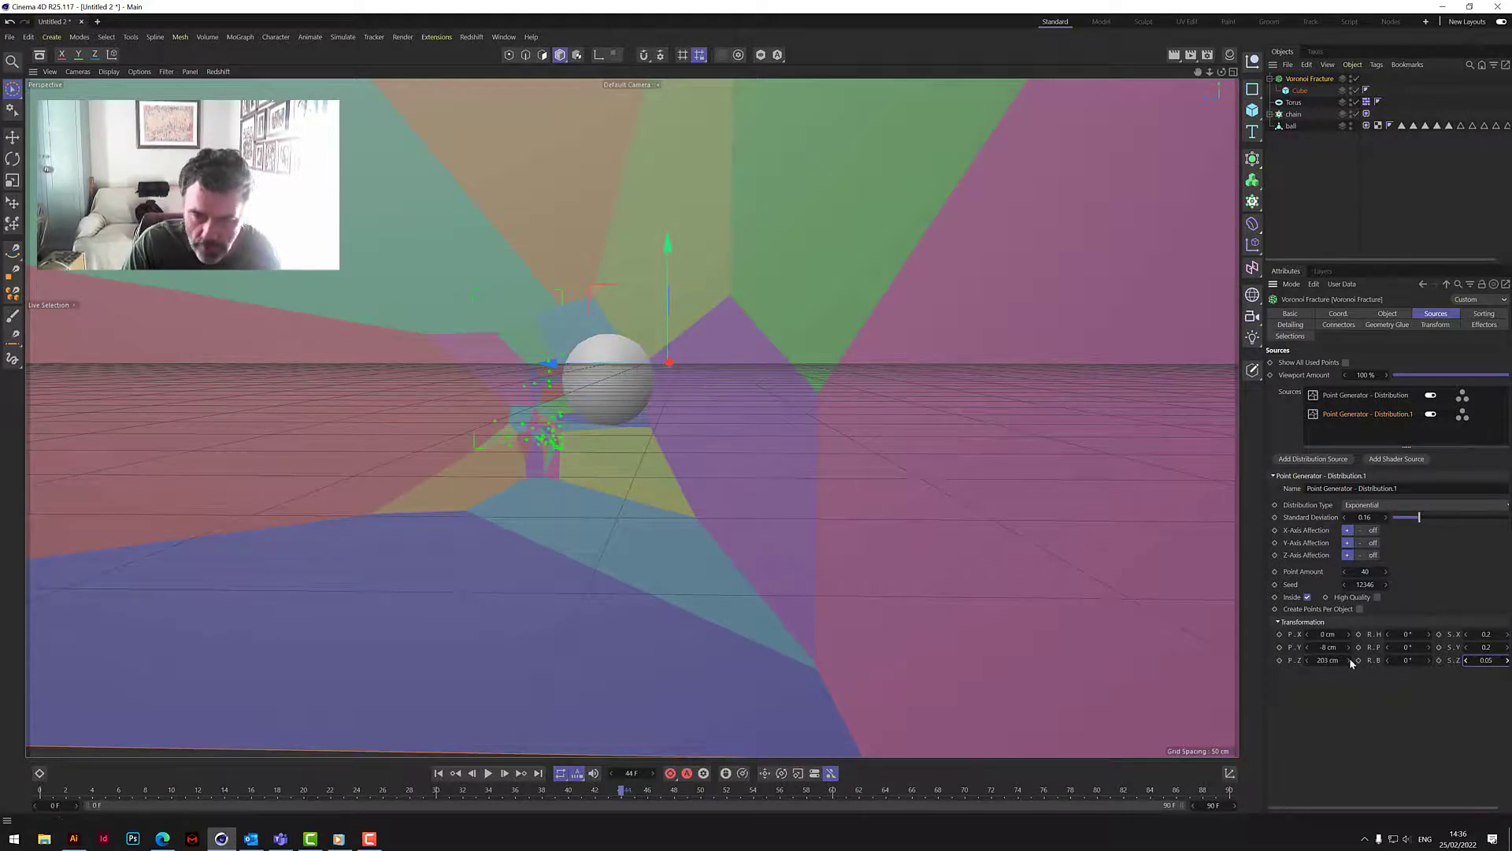
mouse_move(1348, 660)
left_mouse_down()
mouse_move(1263, 660)
mouse_move(1353, 646)
left_mouse_up()
left_click_drag(1221, 72, 945, 72)
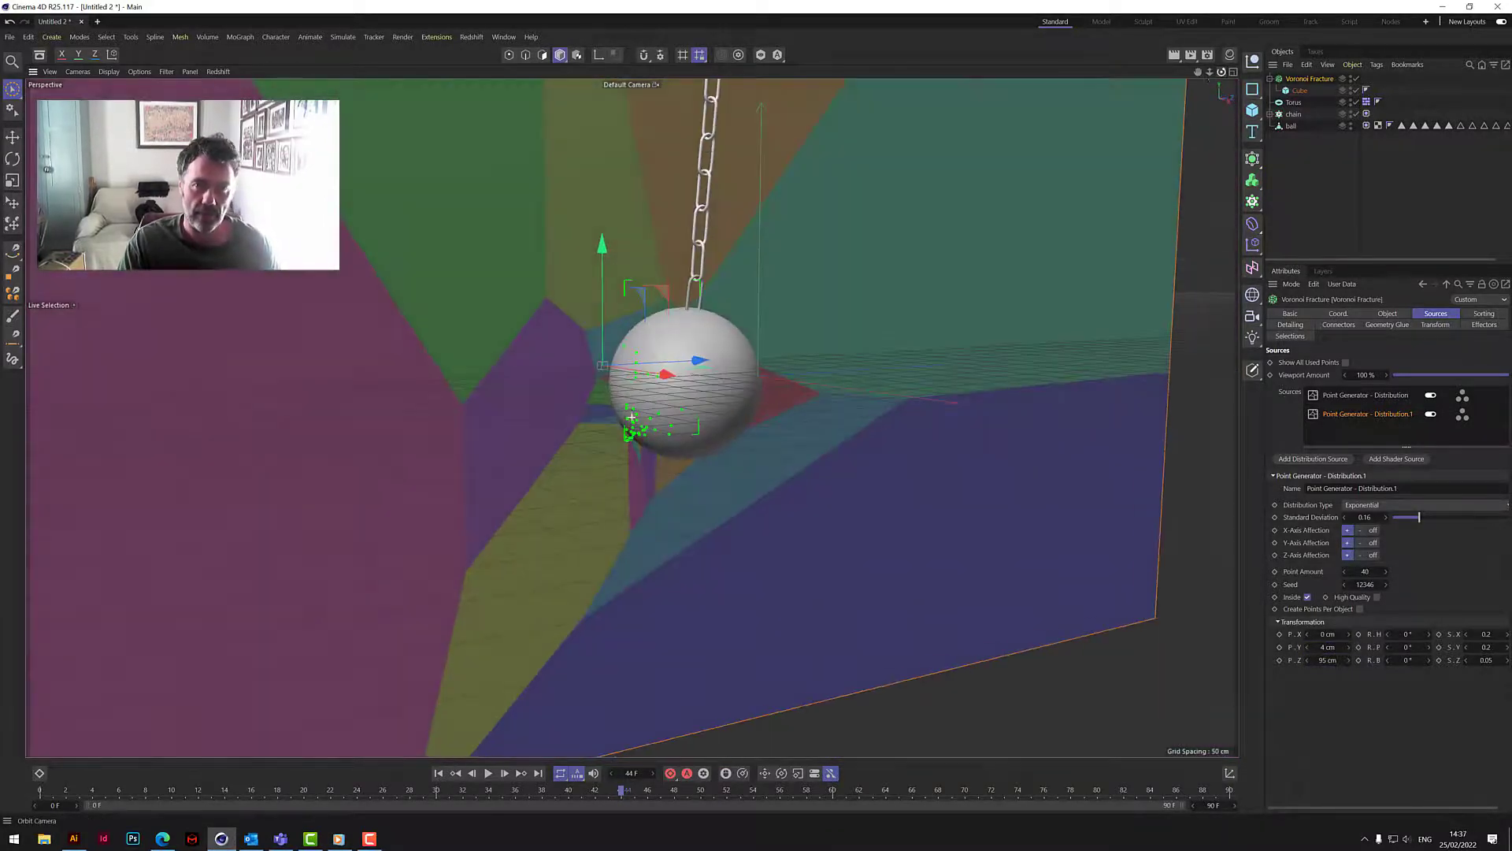
left_click_drag(1209, 79, 1172, 77)
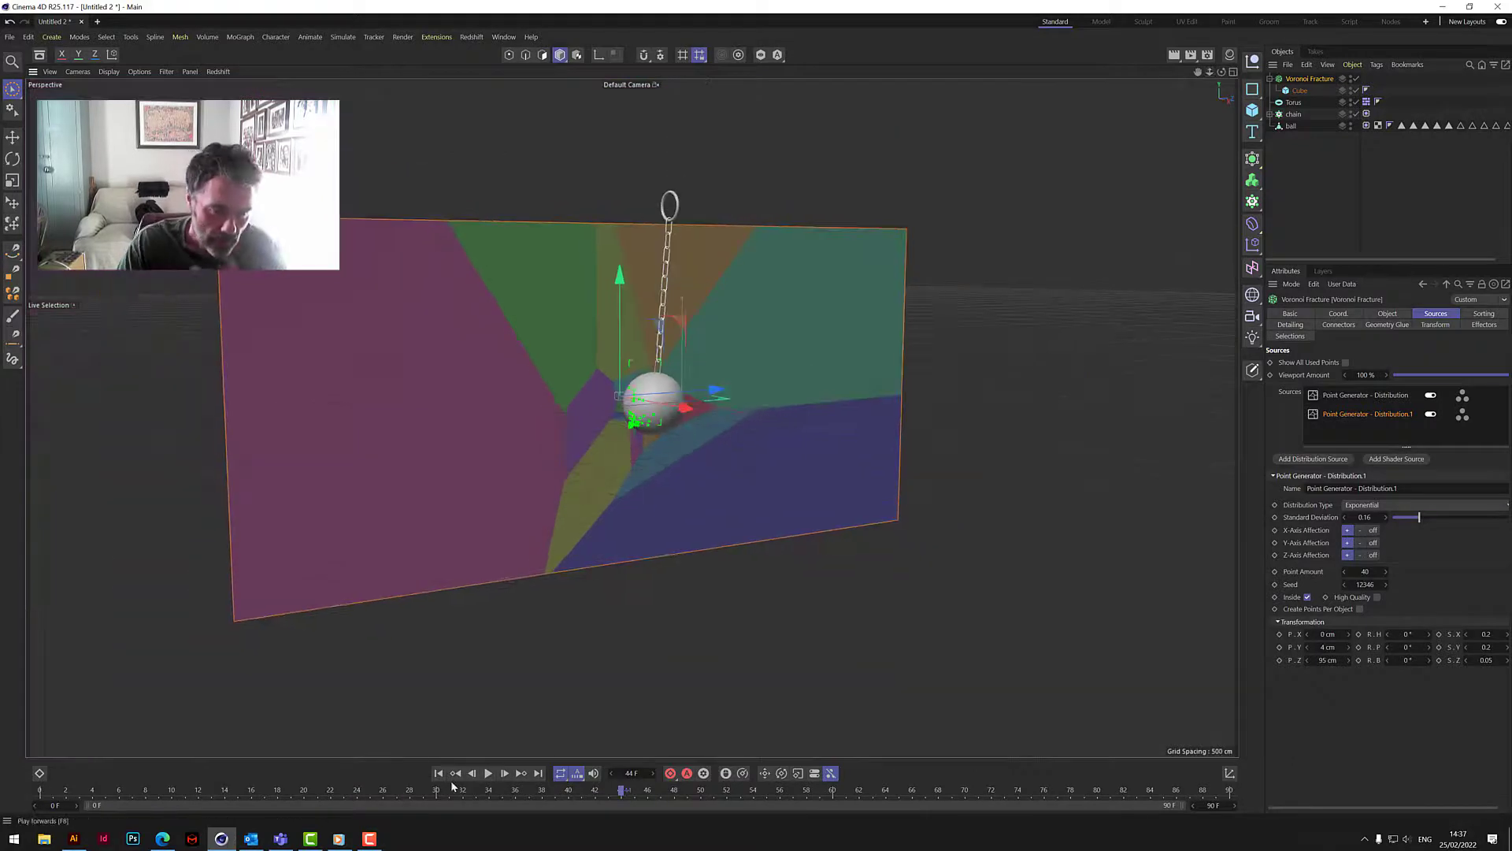
Step: Return to the first frame and add a Rigid Body tag to the Voronoi Fracture object
left_click(439, 773)
left_click(869, 612)
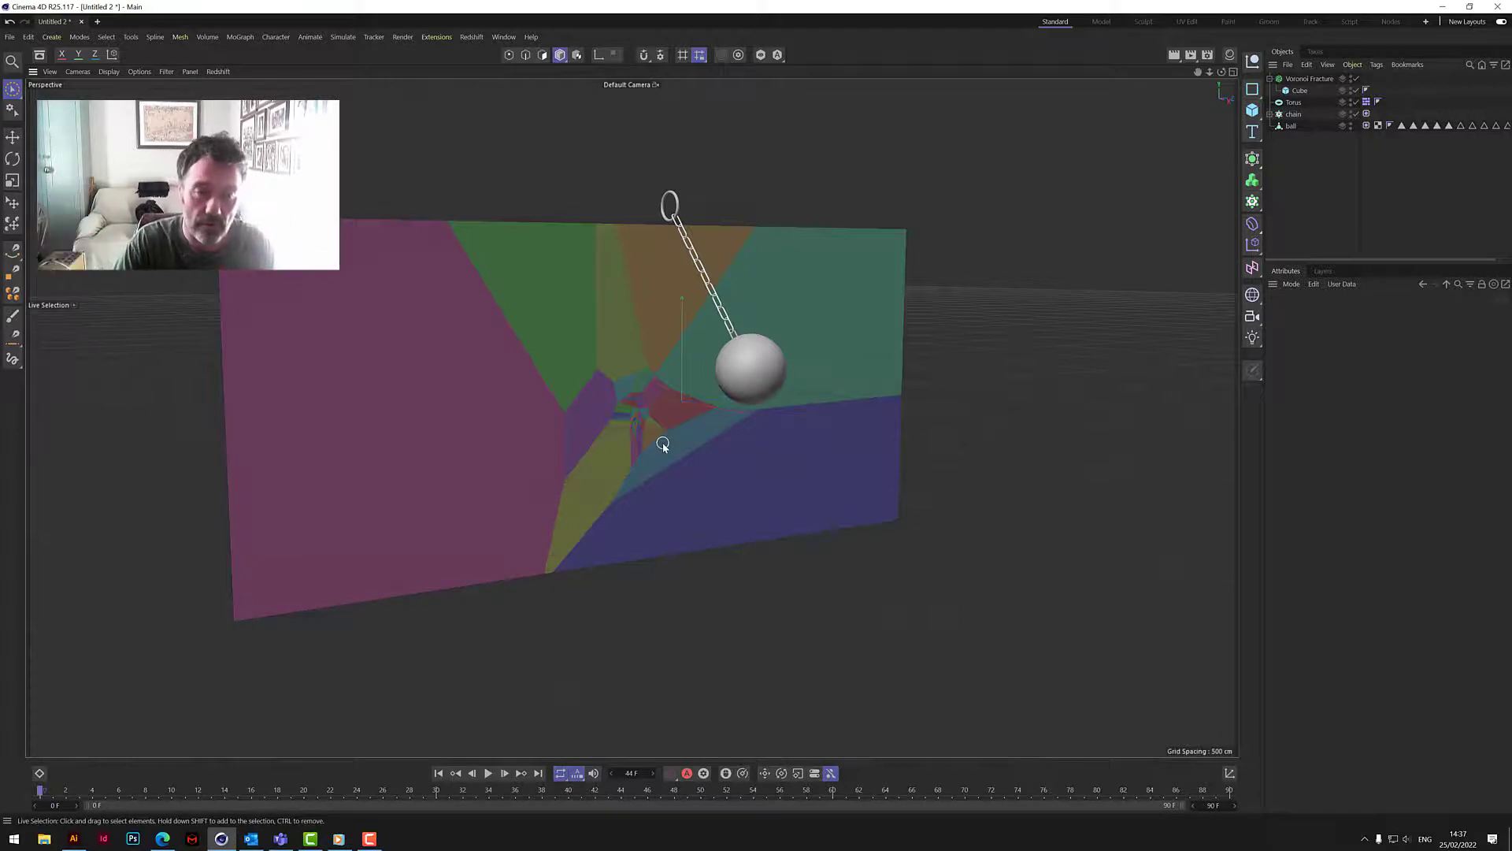
right_click(1312, 78)
mouse_move(1339, 246)
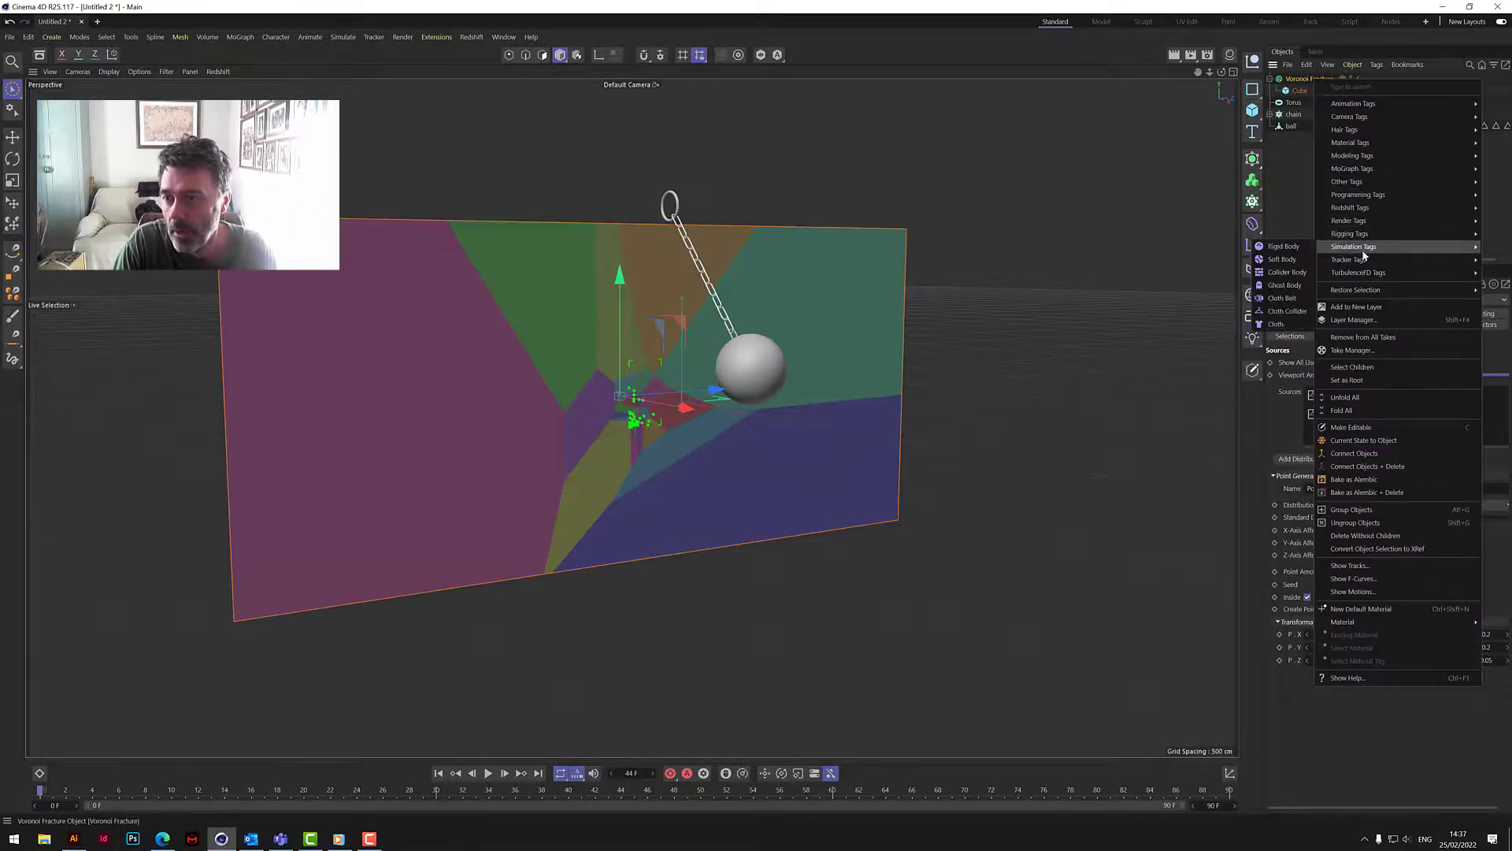
left_click(1281, 248)
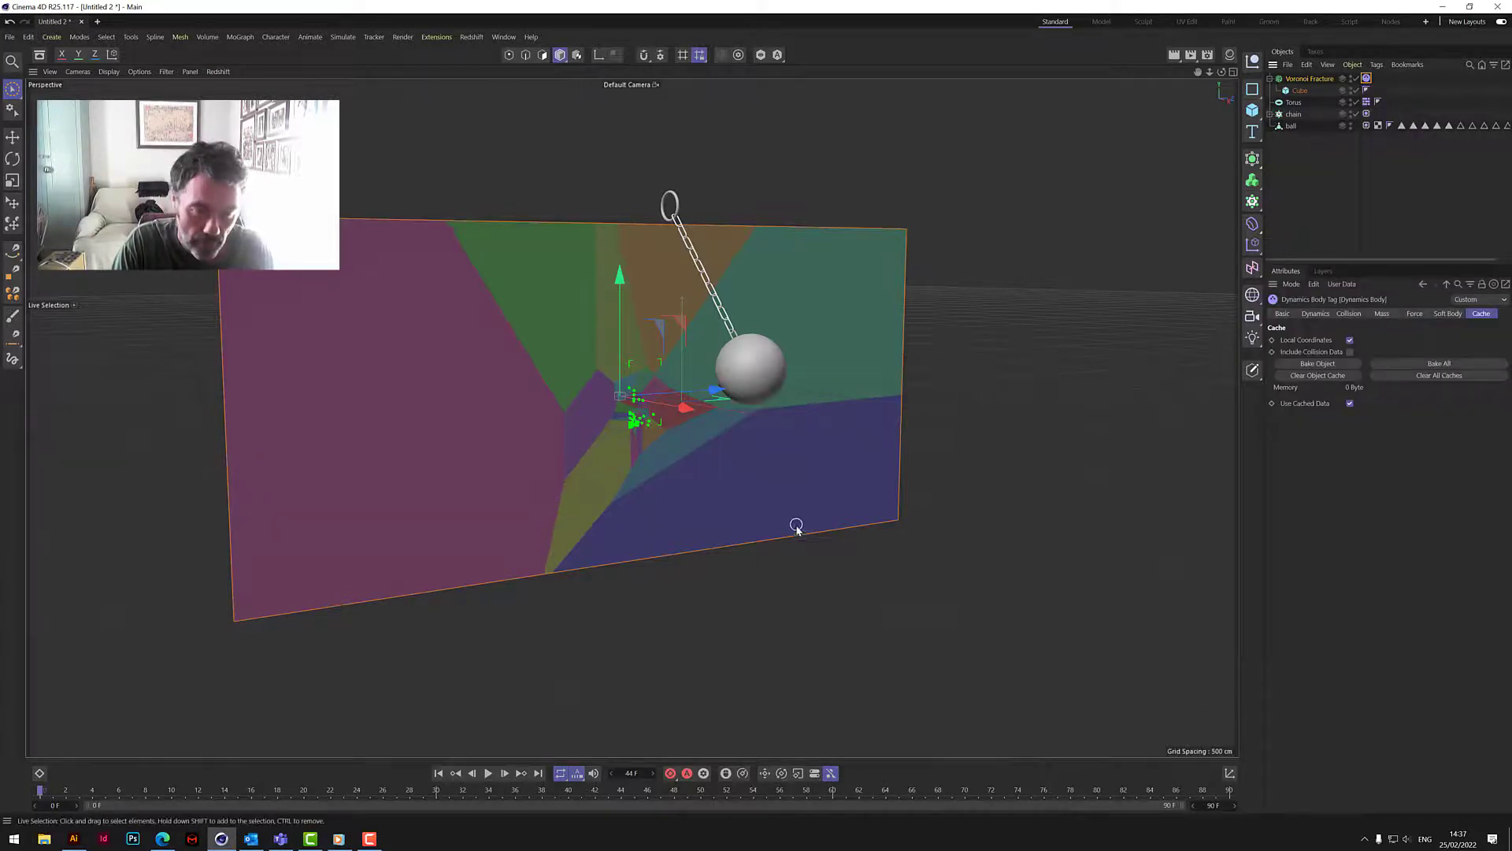
Step: Create a new material with Transparency enabled and apply it to the Voronoi Fracture object
left_click(1230, 55)
left_click(1073, 90)
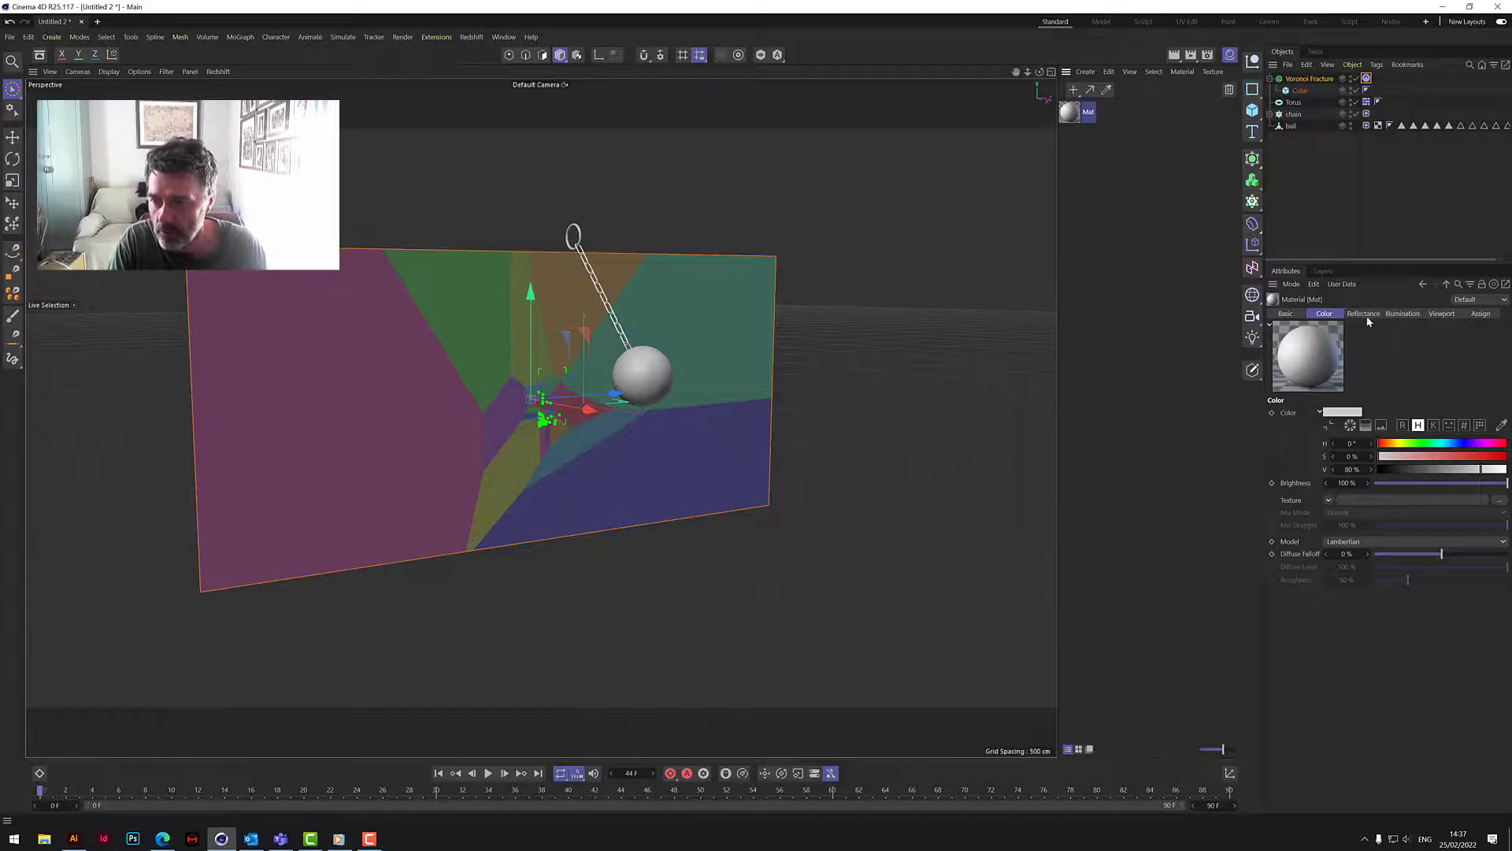
left_click(1285, 314)
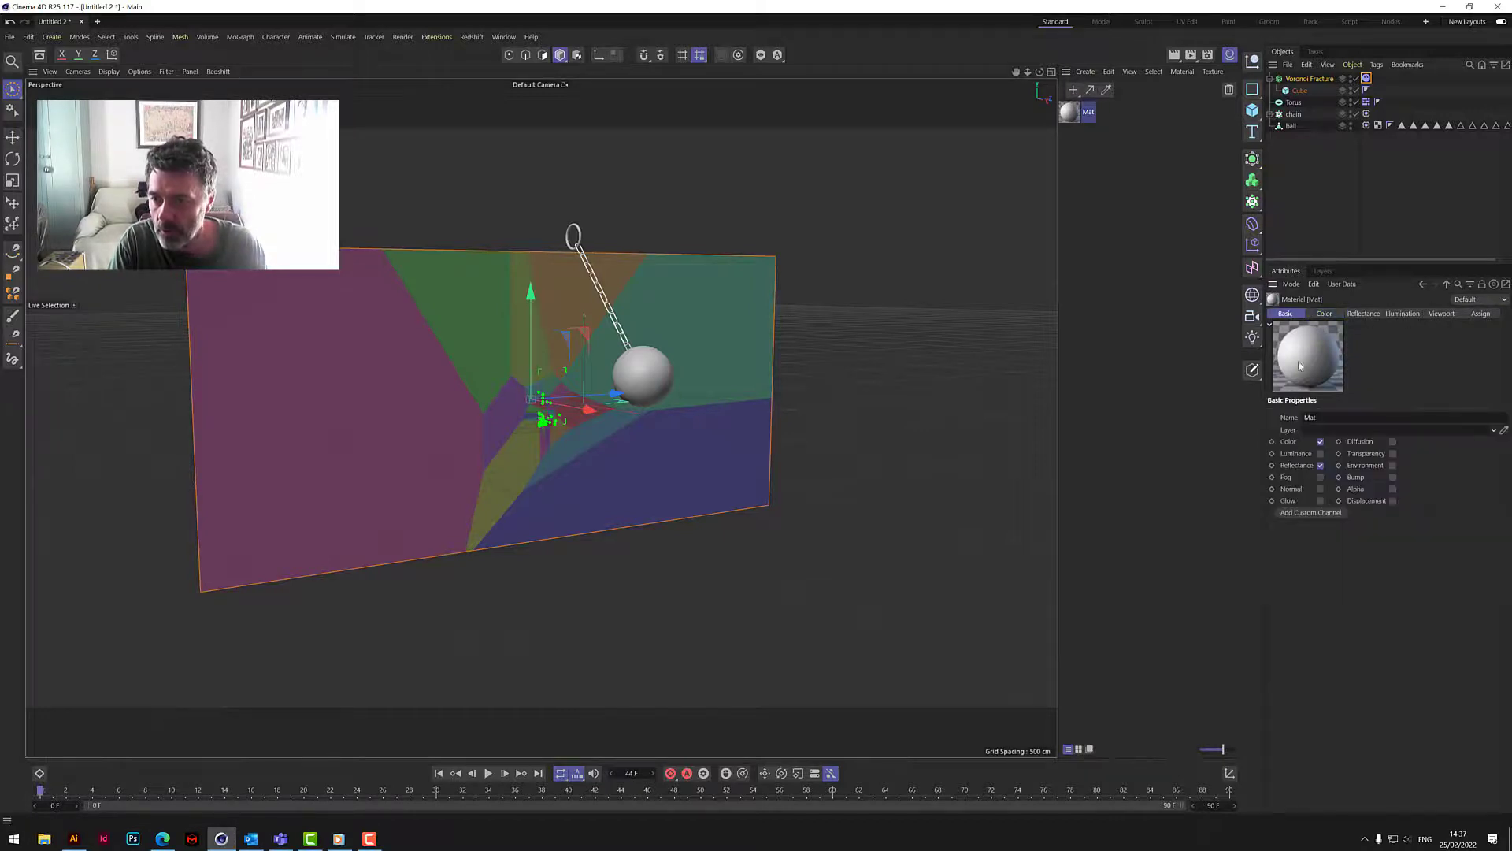
left_click(1392, 454)
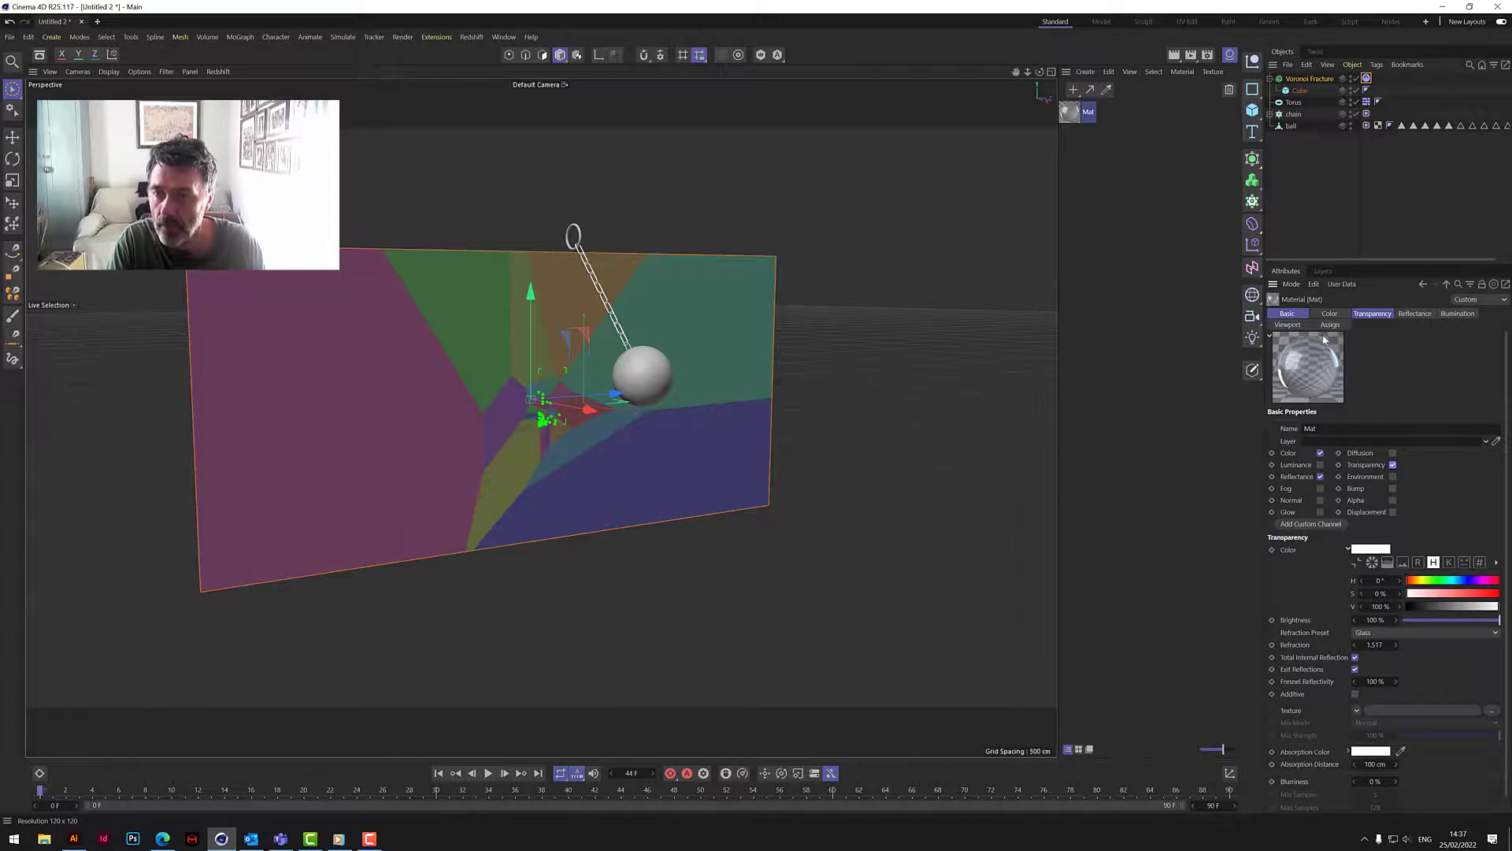
left_click(1105, 170)
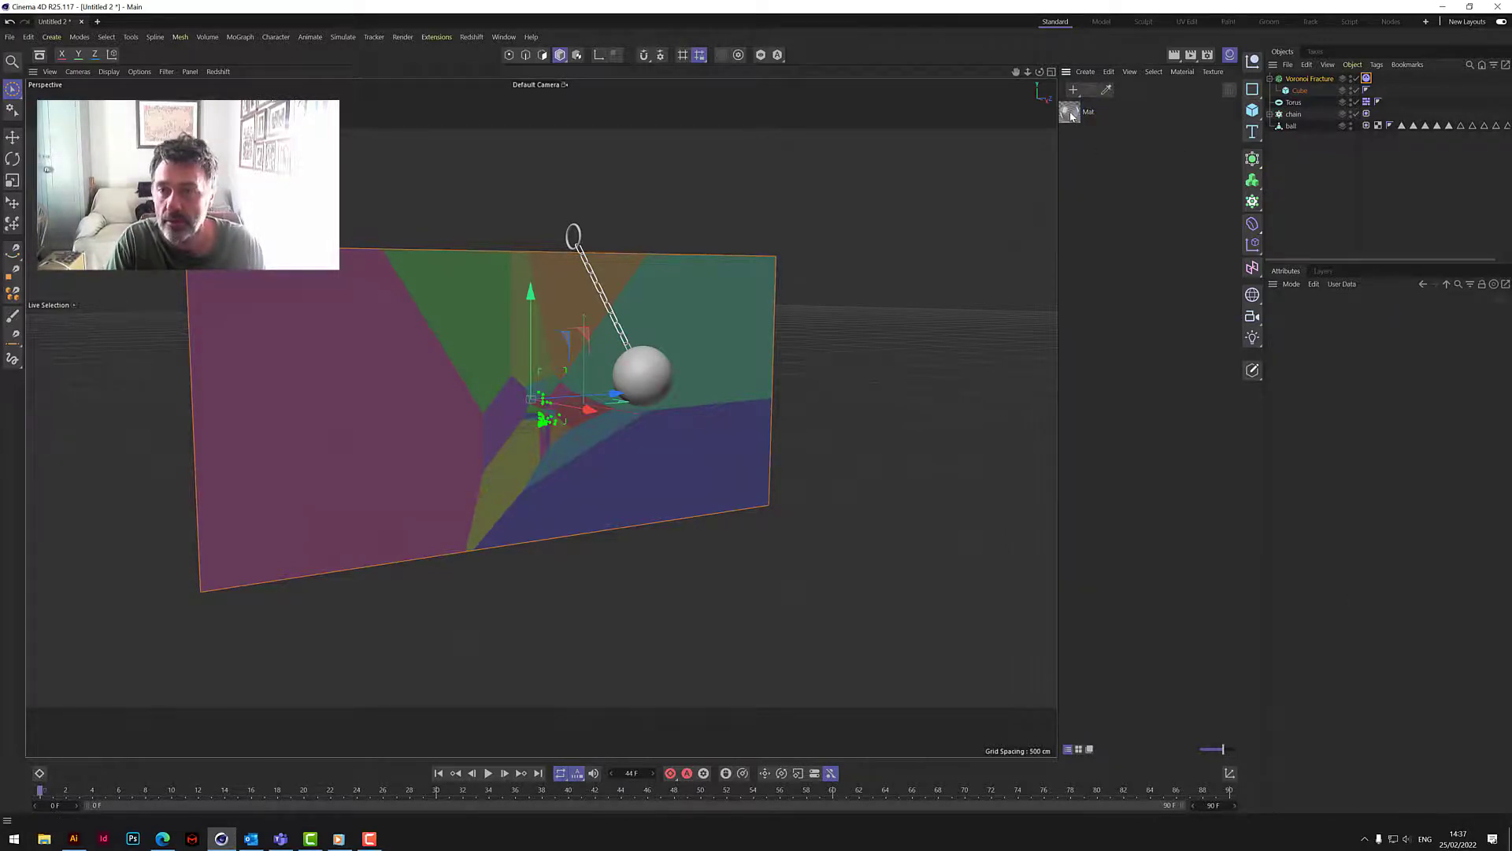
left_click_drag(1071, 116, 1311, 81)
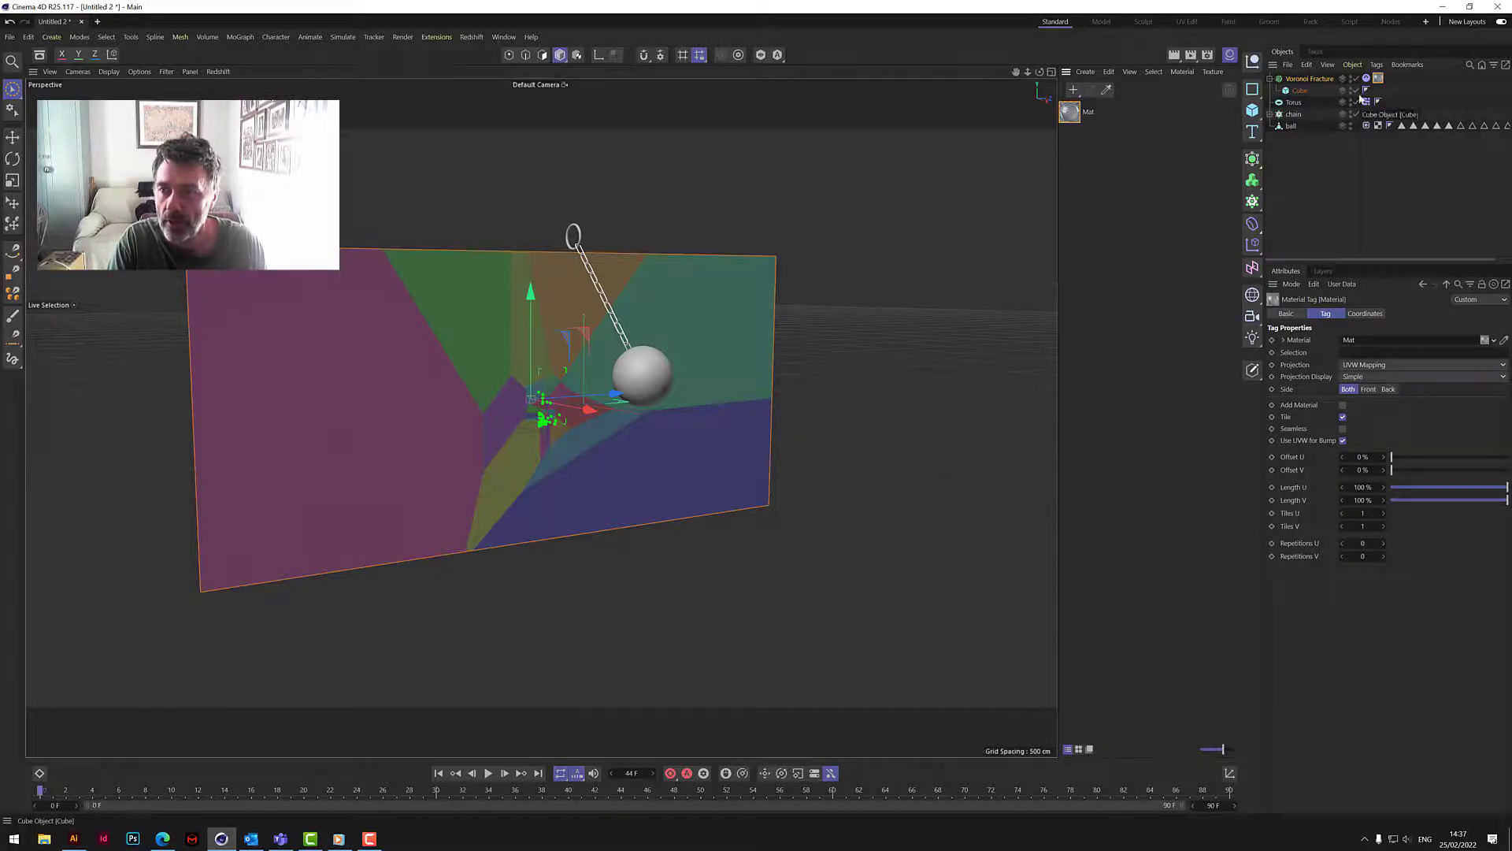
Step: Turn off Colorize Fragments for the Voronoi Fracture object
left_click(1313, 78)
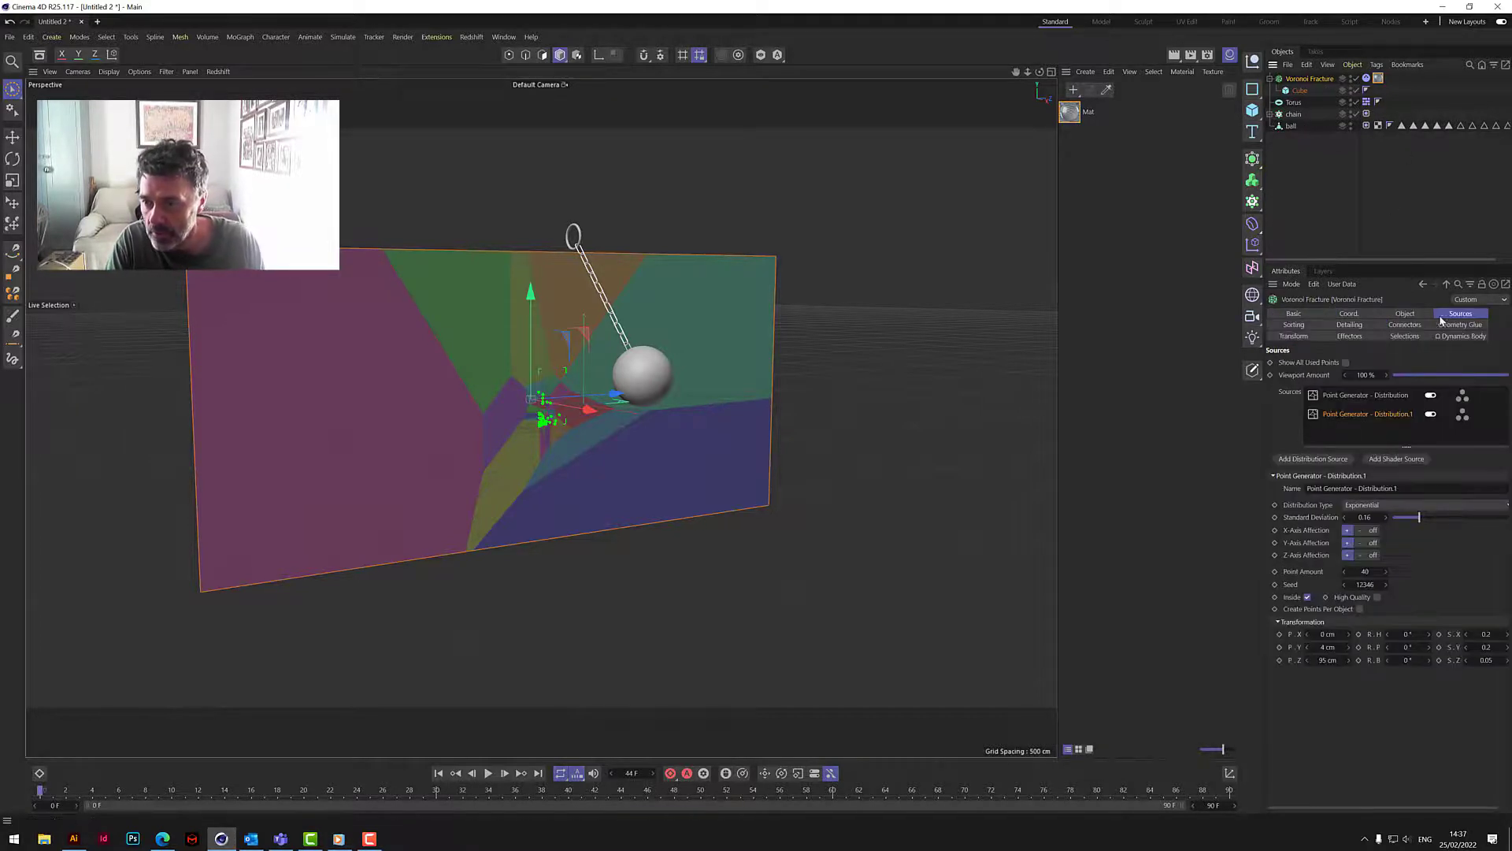
left_click(1407, 314)
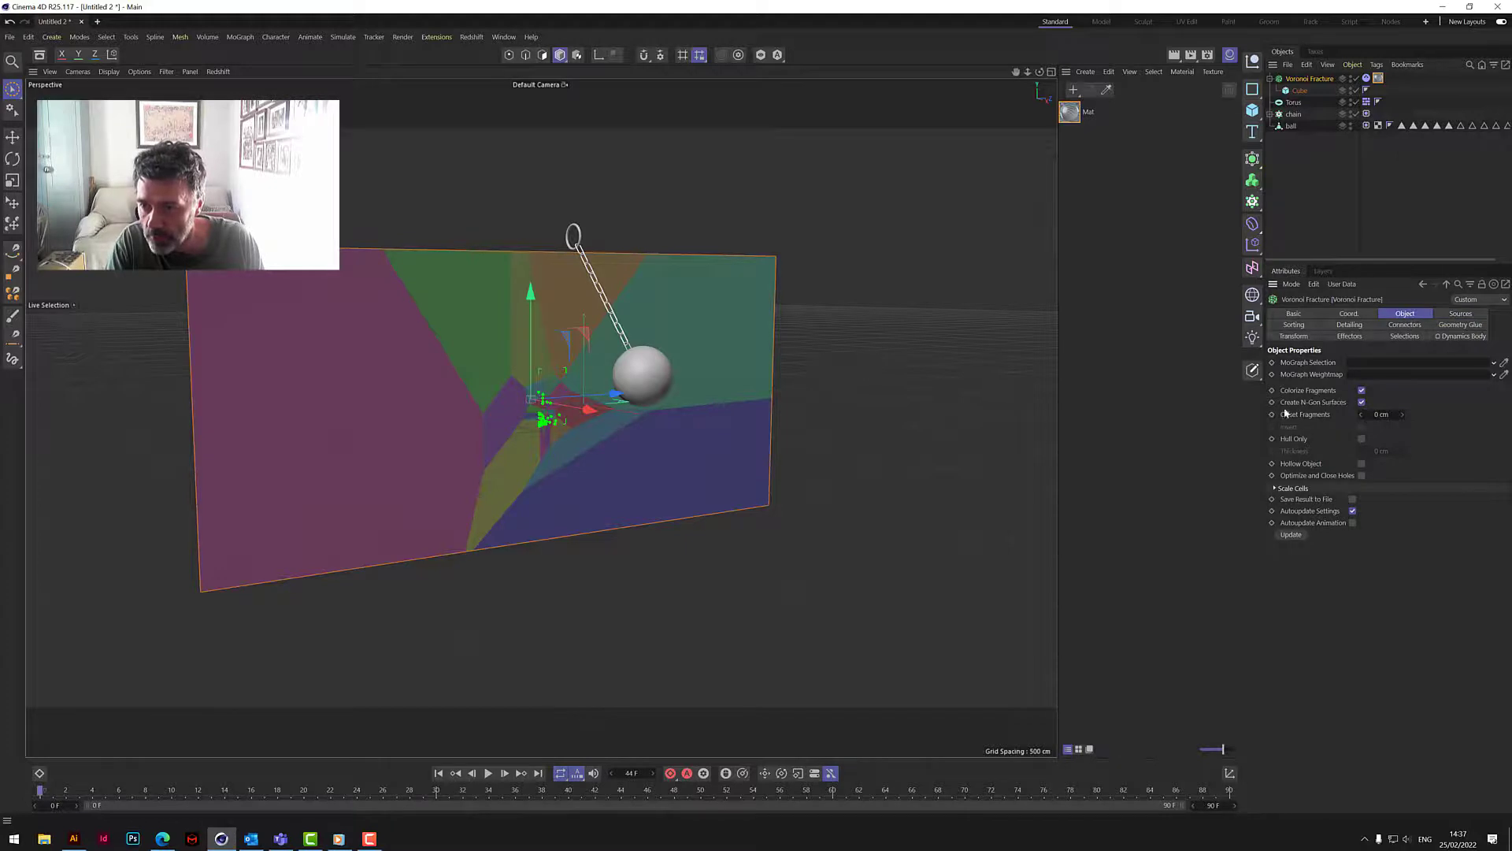
left_click(1362, 391)
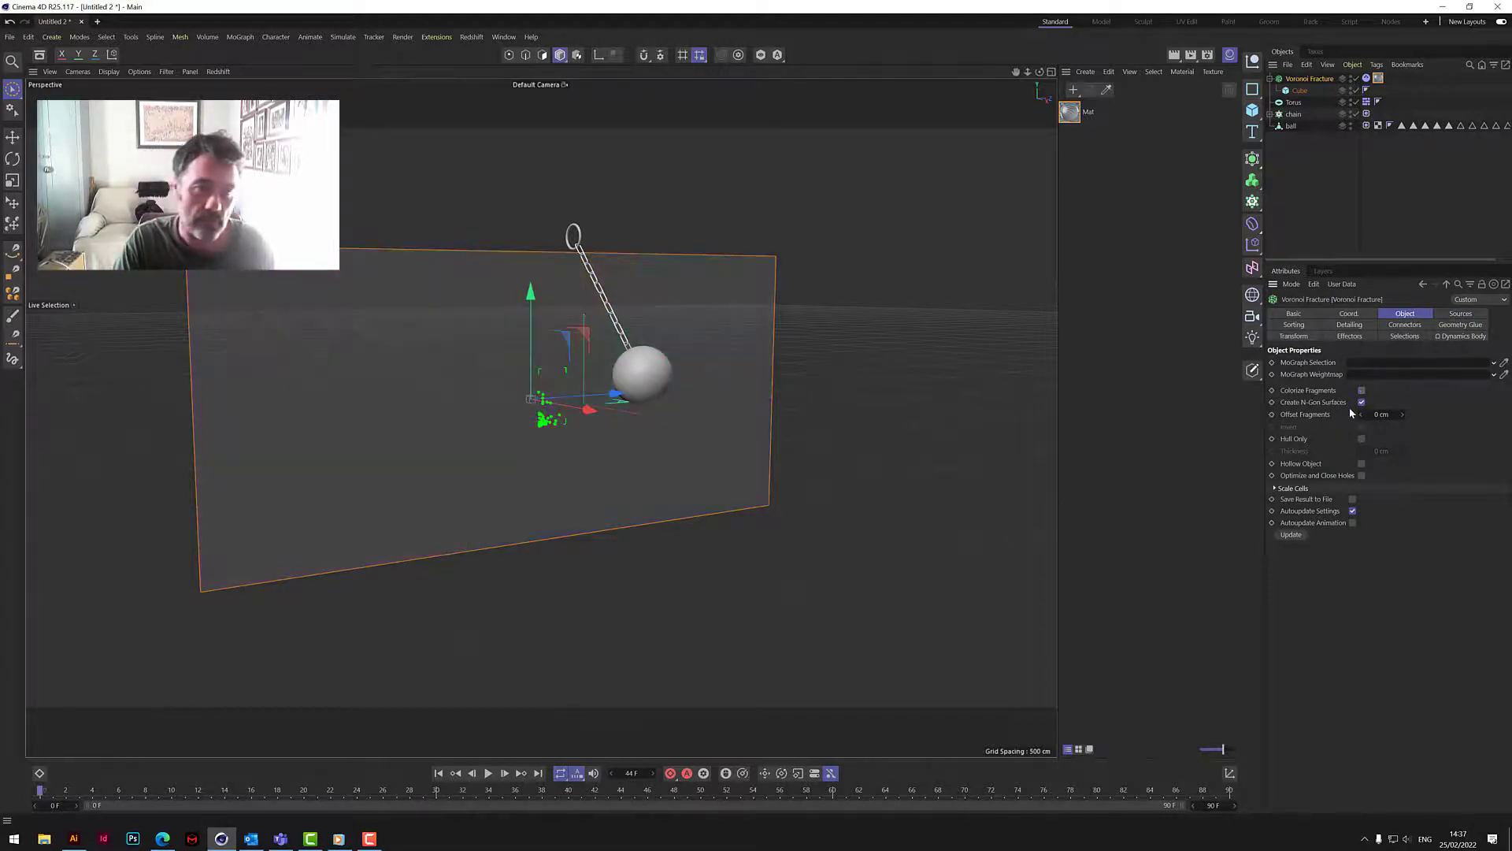
Step: Render the viewport from an angled view to check the transparent wall
left_click_drag(1041, 73, 1144, 103)
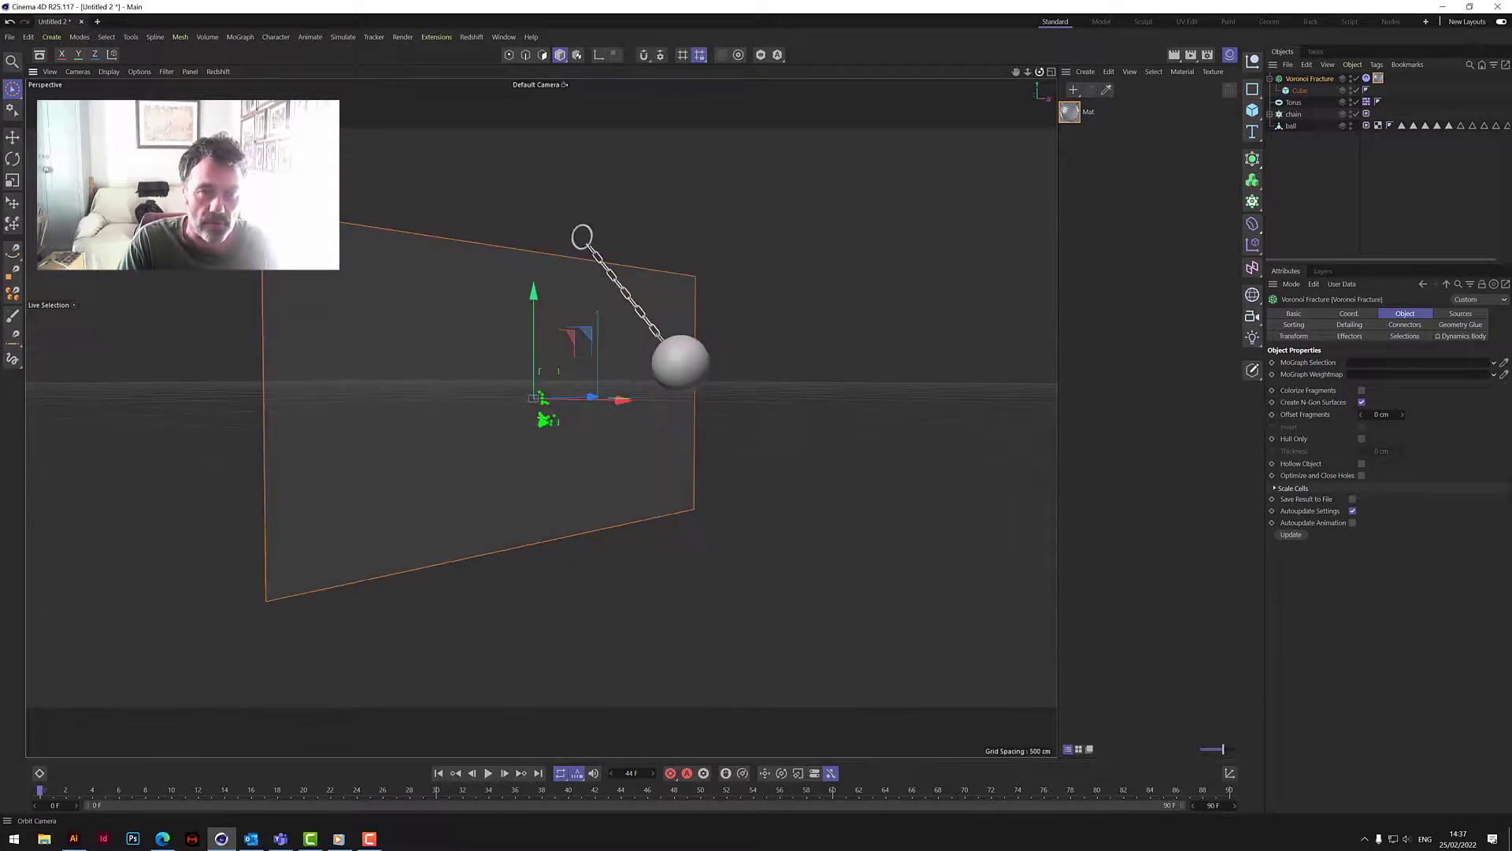
left_click(1178, 56)
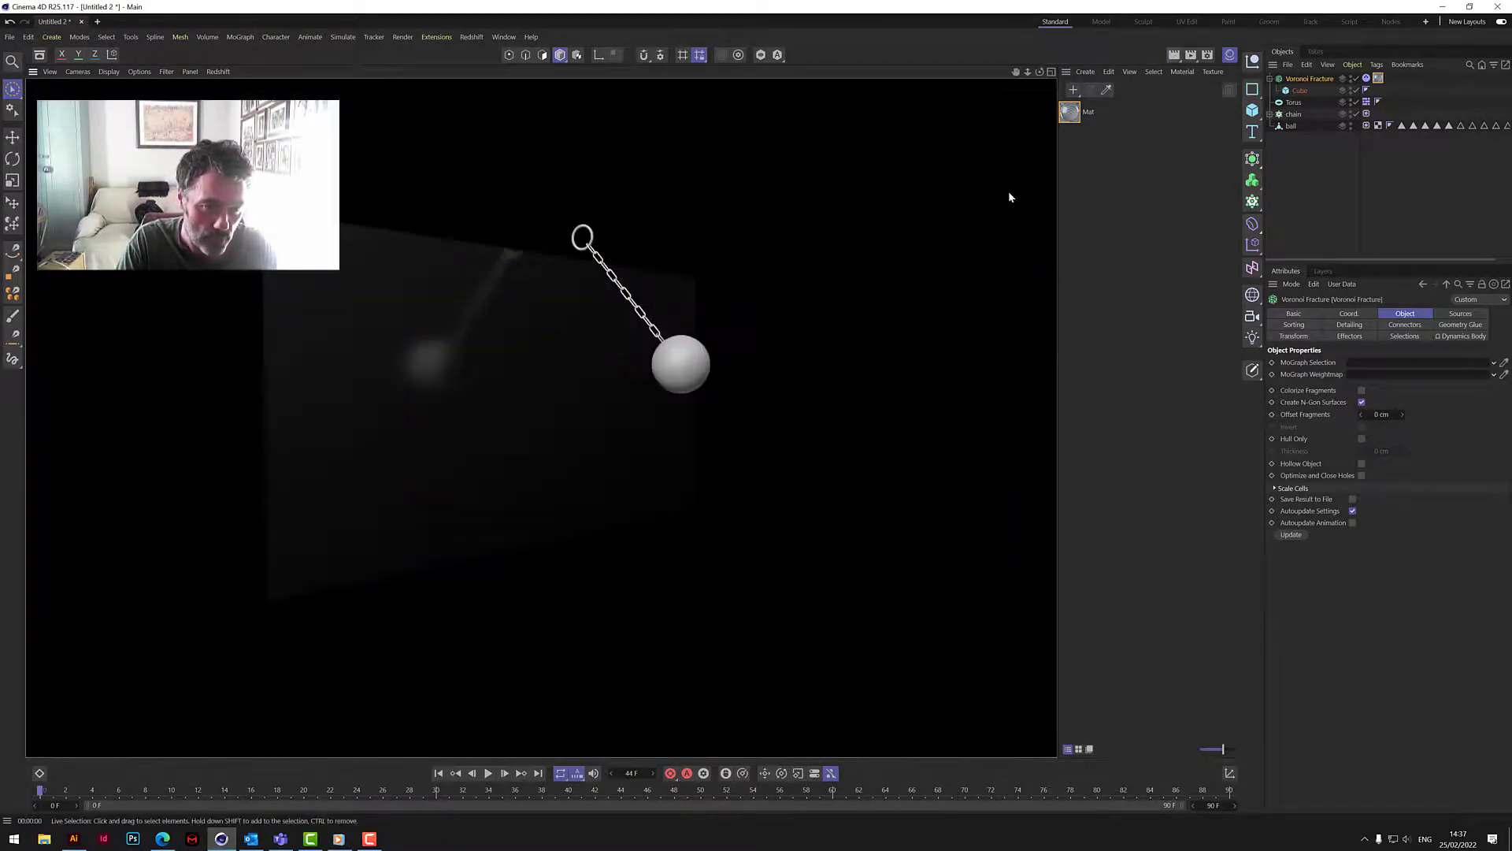
scroll(548, 428, "up", 6)
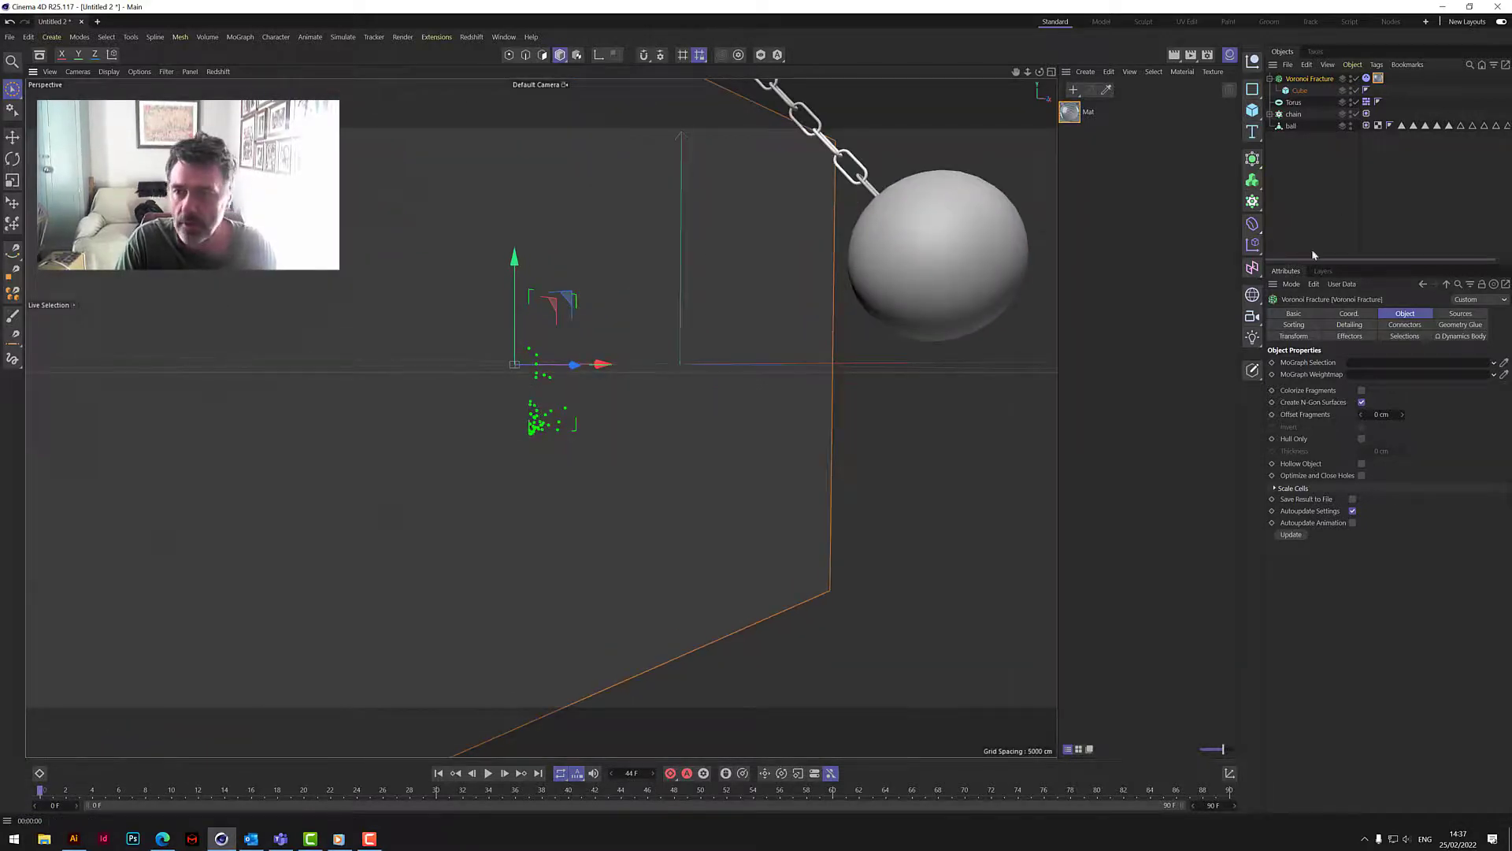
Step: Add a Physical Sky to the scene and render the viewport to check the transparent wall against it
left_click_drag(1256, 366, 1301, 544)
left_click(1173, 54)
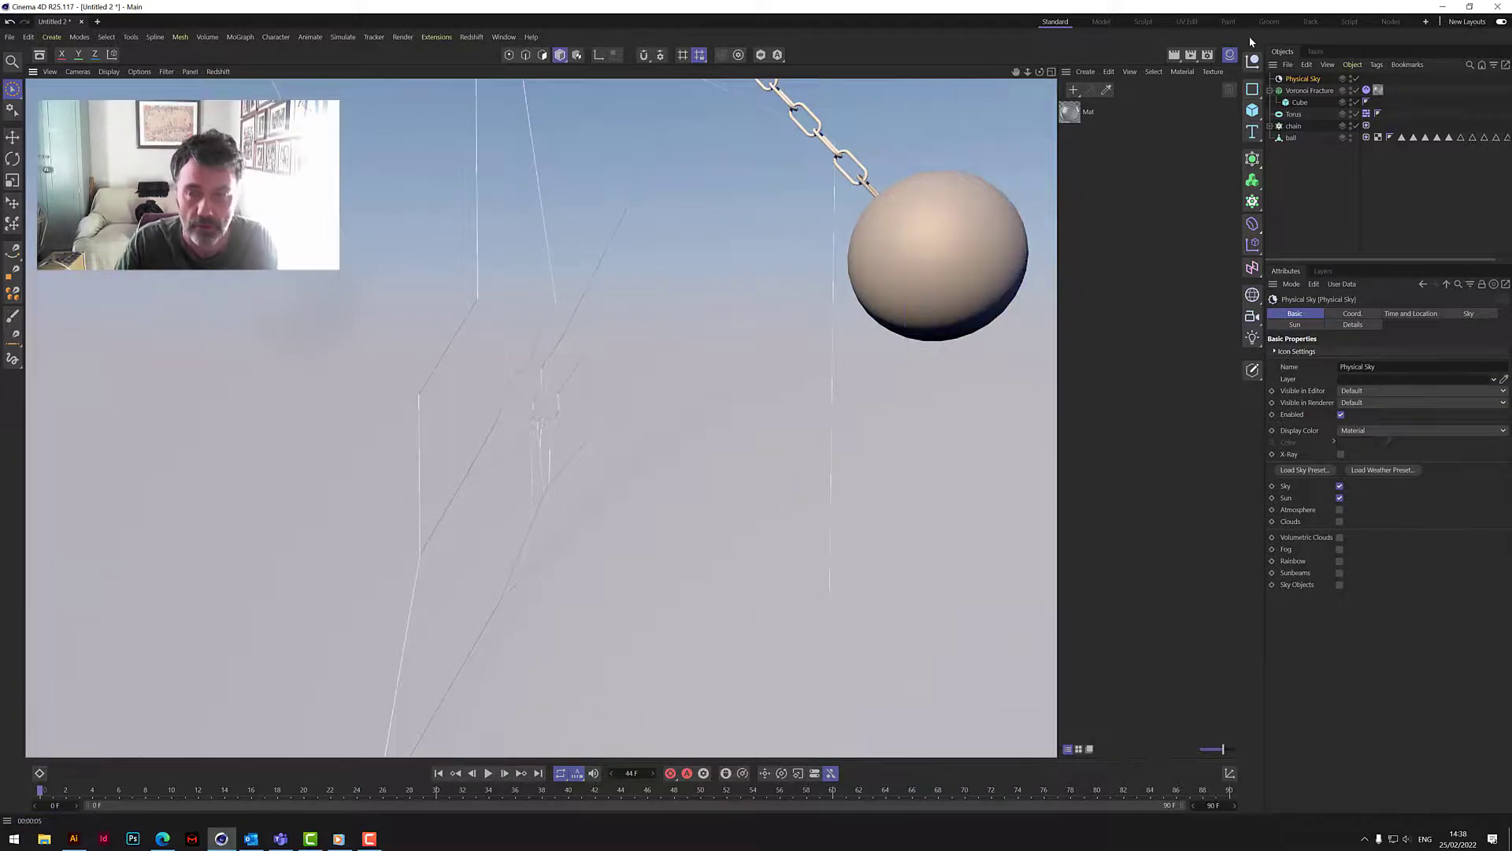
left_click(984, 127)
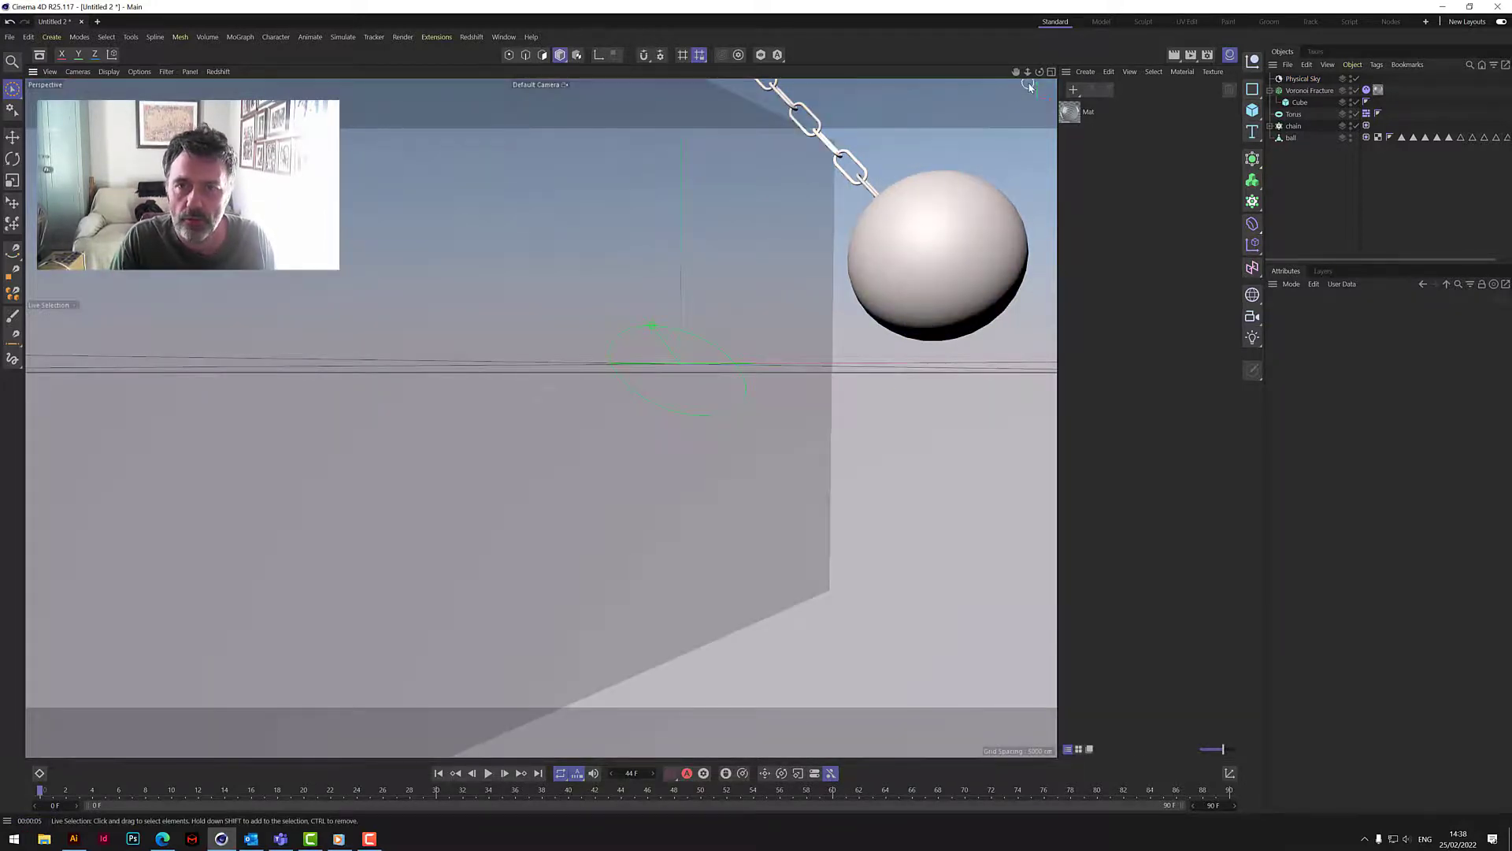
scroll(540, 418, "down", 5)
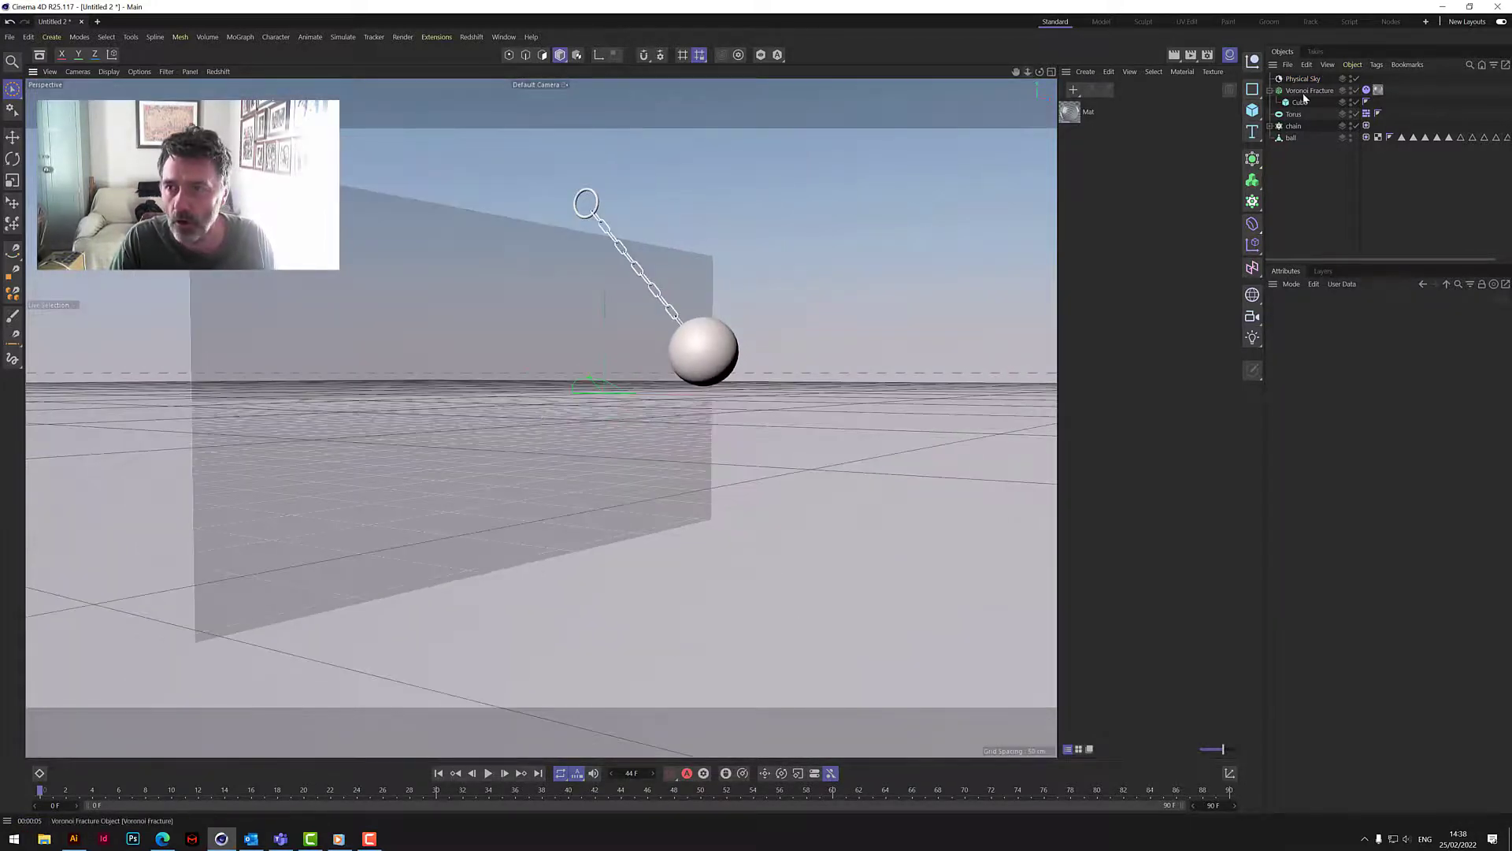
Step: Keyframe the Voronoi Fracture object as not Enabled at frame 0 and play the swing from a side view
left_click(1307, 90)
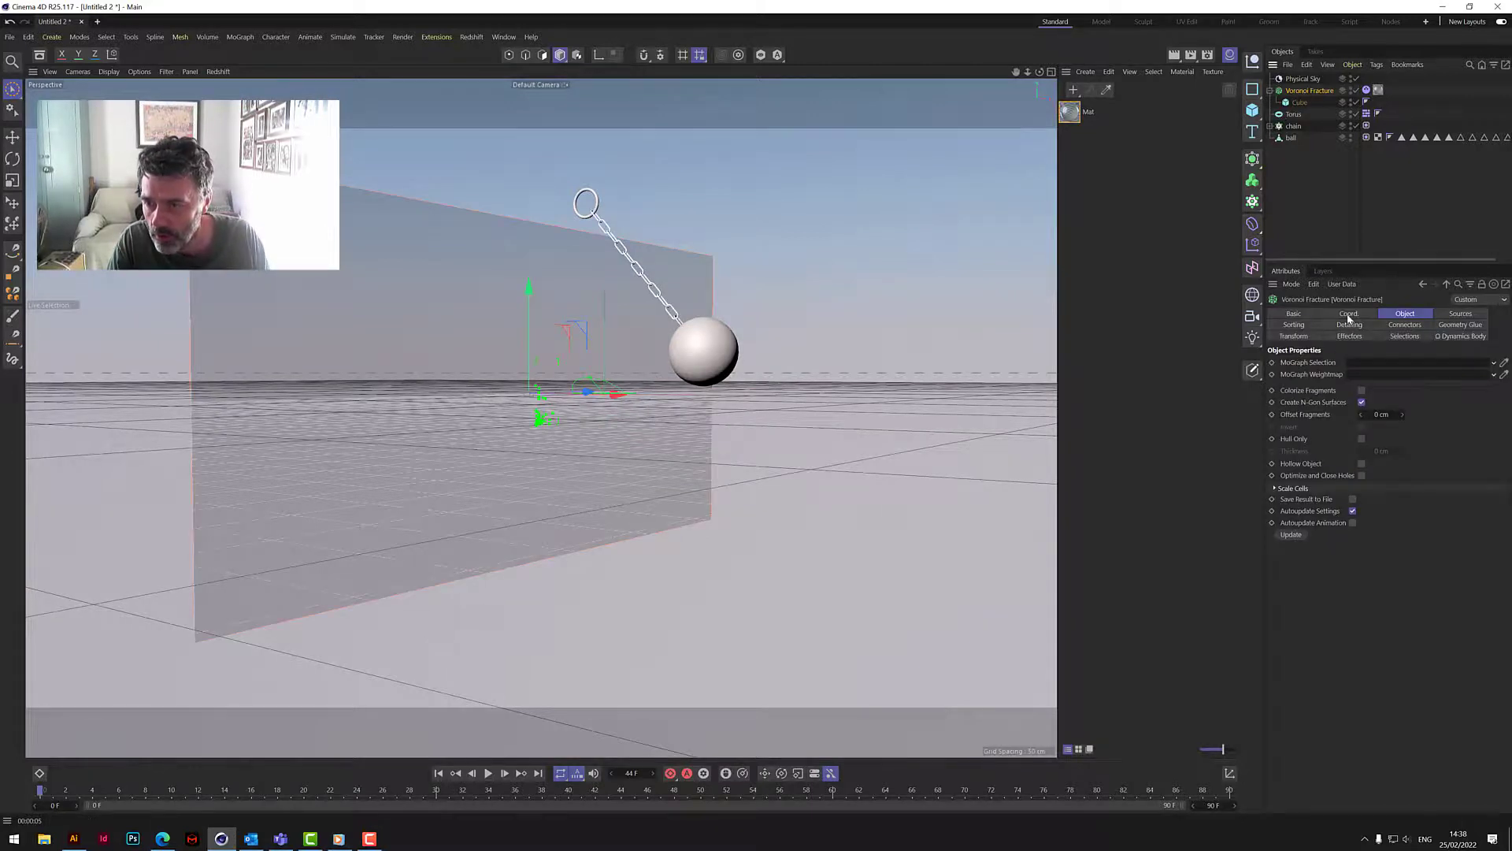
left_click(1305, 314)
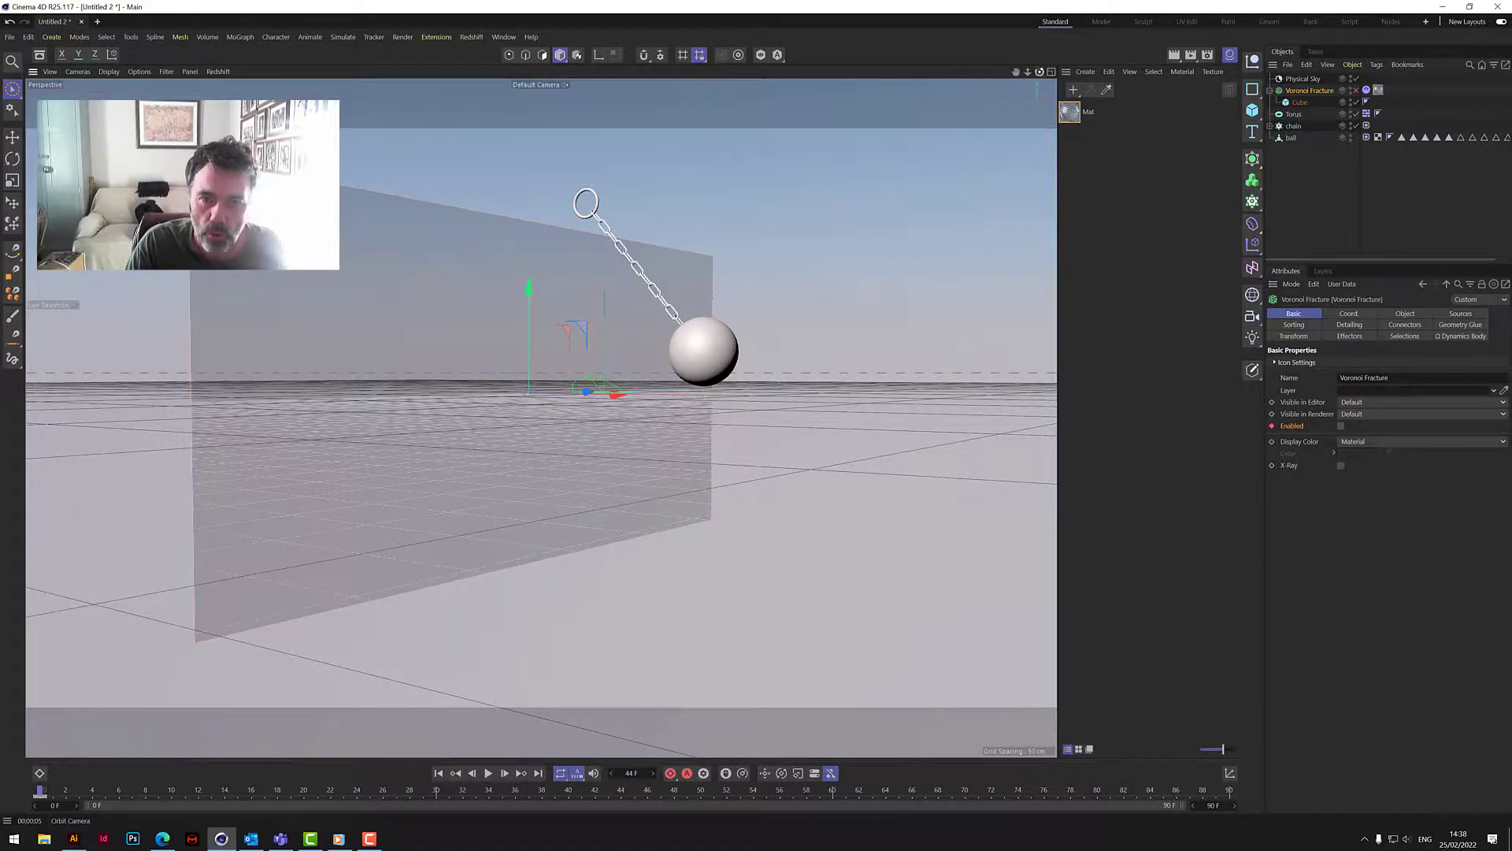
left_click_drag(1039, 72, 1181, 87)
left_click(488, 775)
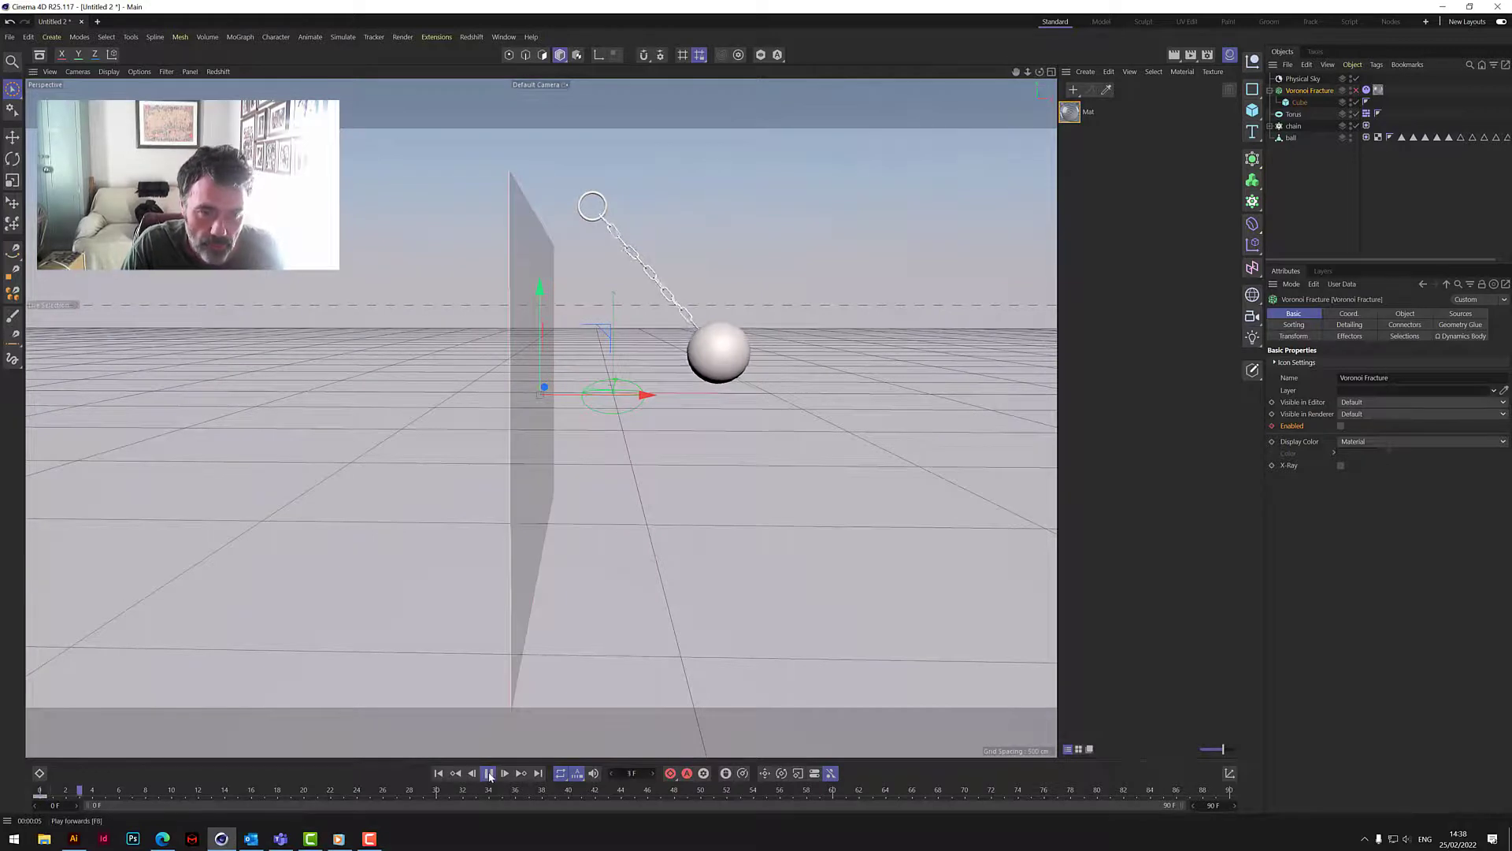
left_click(488, 776)
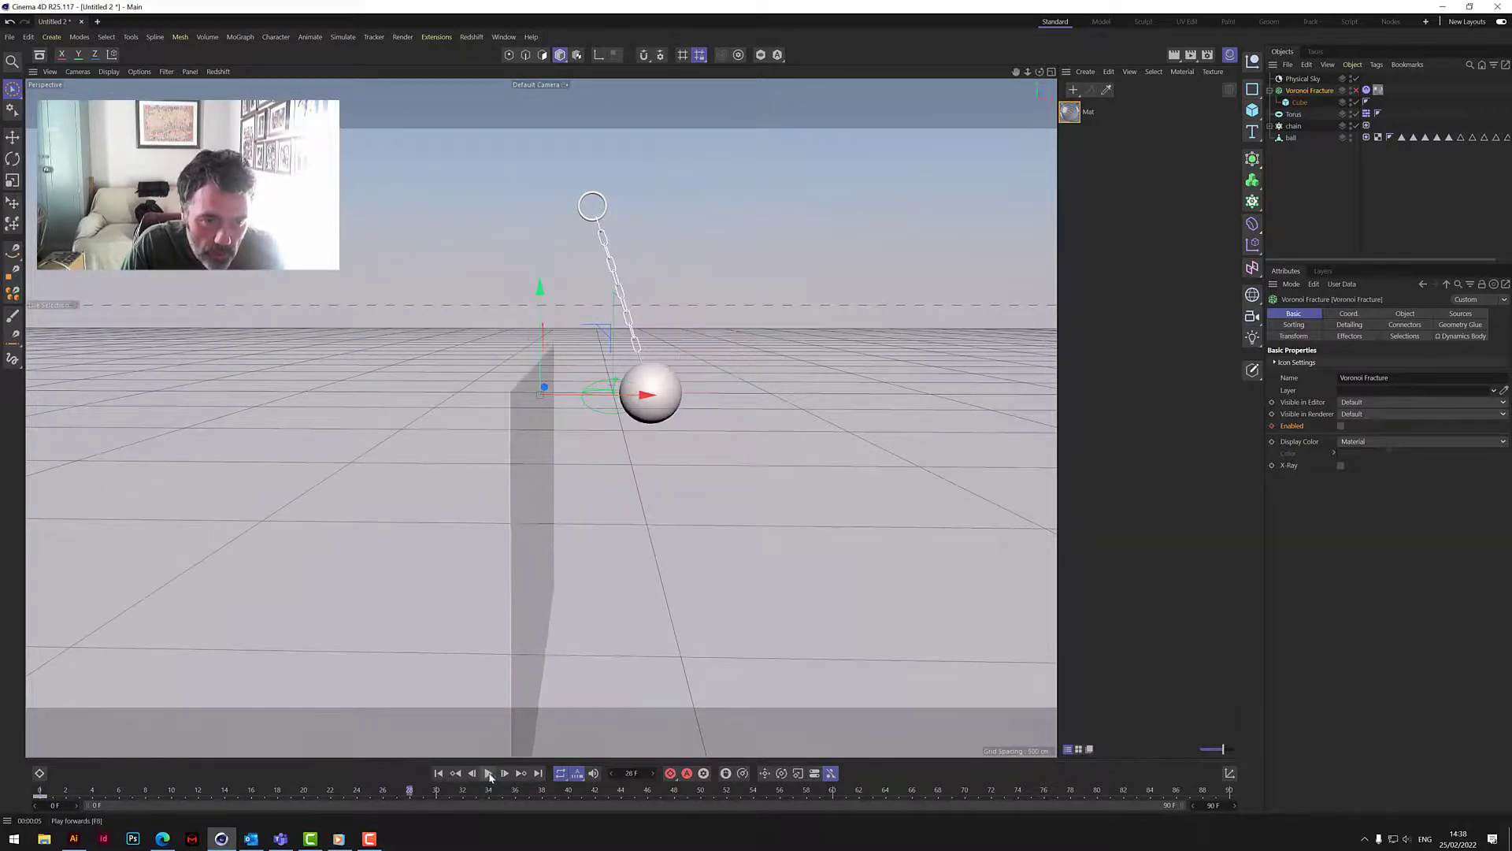
Step: Return to the first frame and keyframe Enabled off in the Dynamics settings of the Voronoi Fracture's Dynamics Body tag
left_click(439, 773)
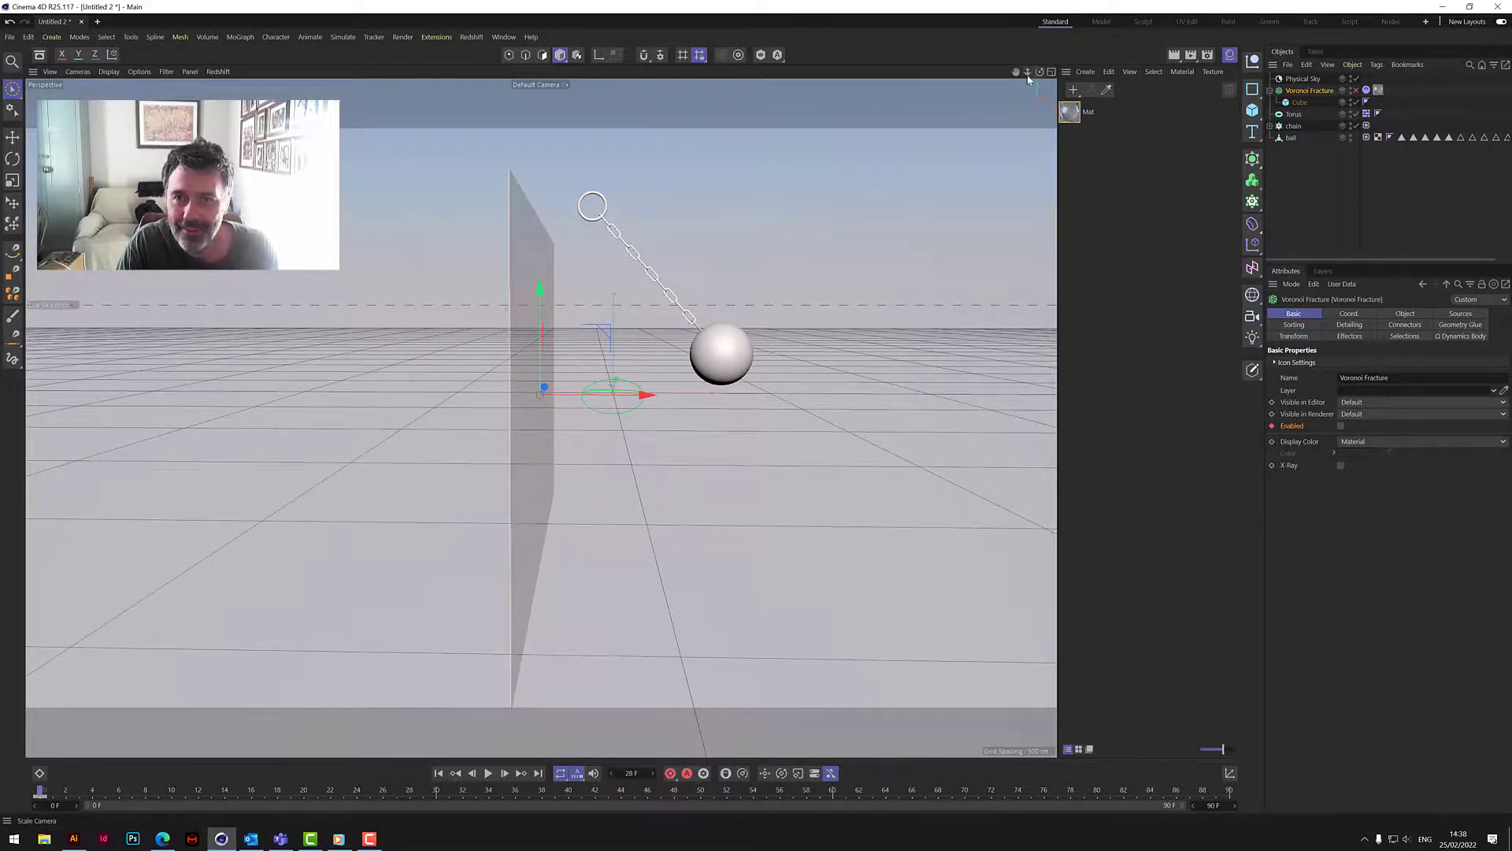
left_click(1367, 91)
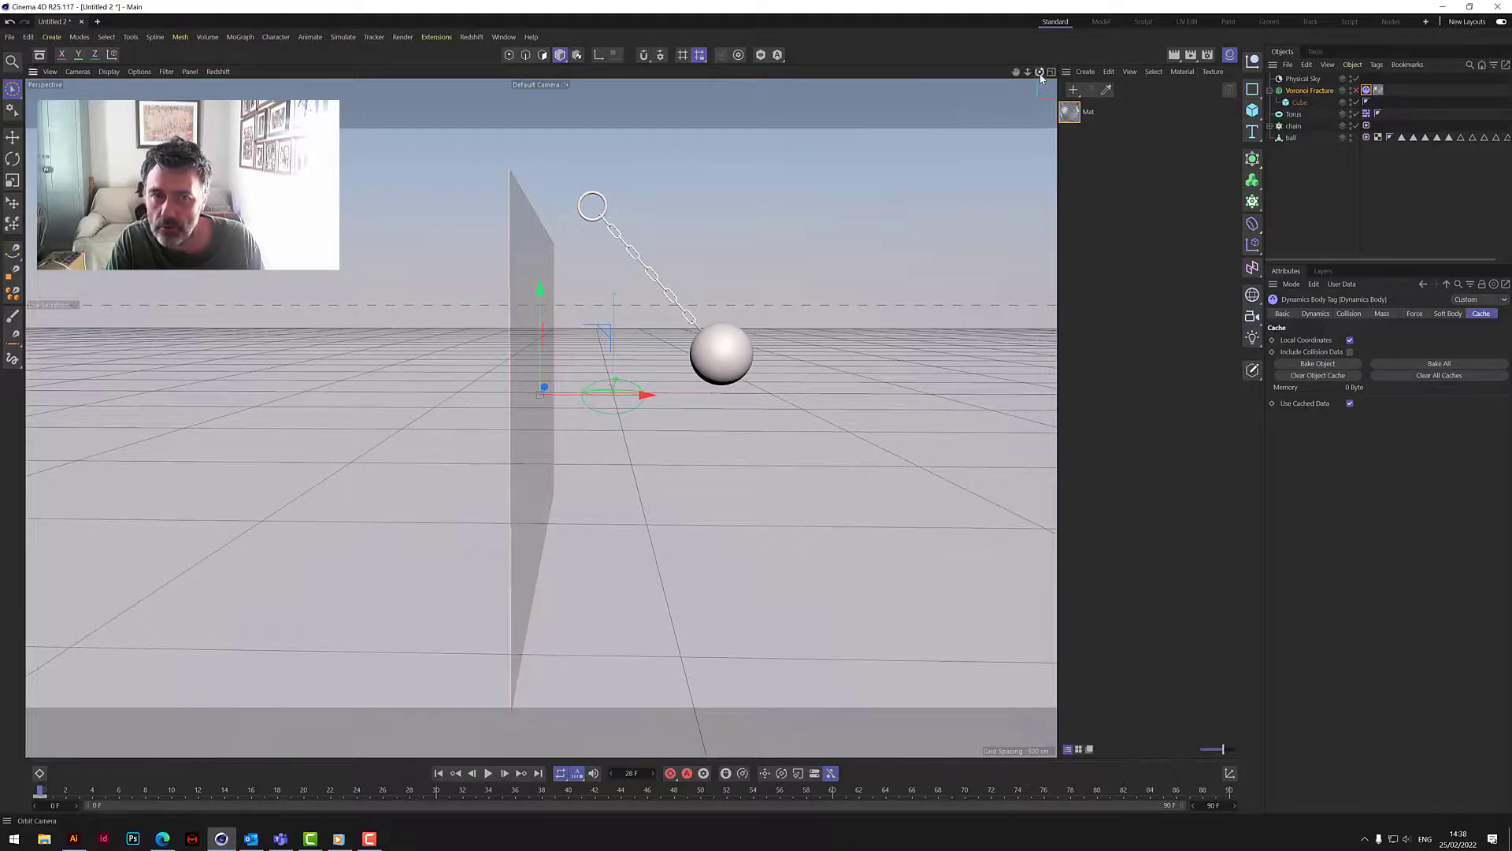
left_click_drag(1038, 72, 963, 82)
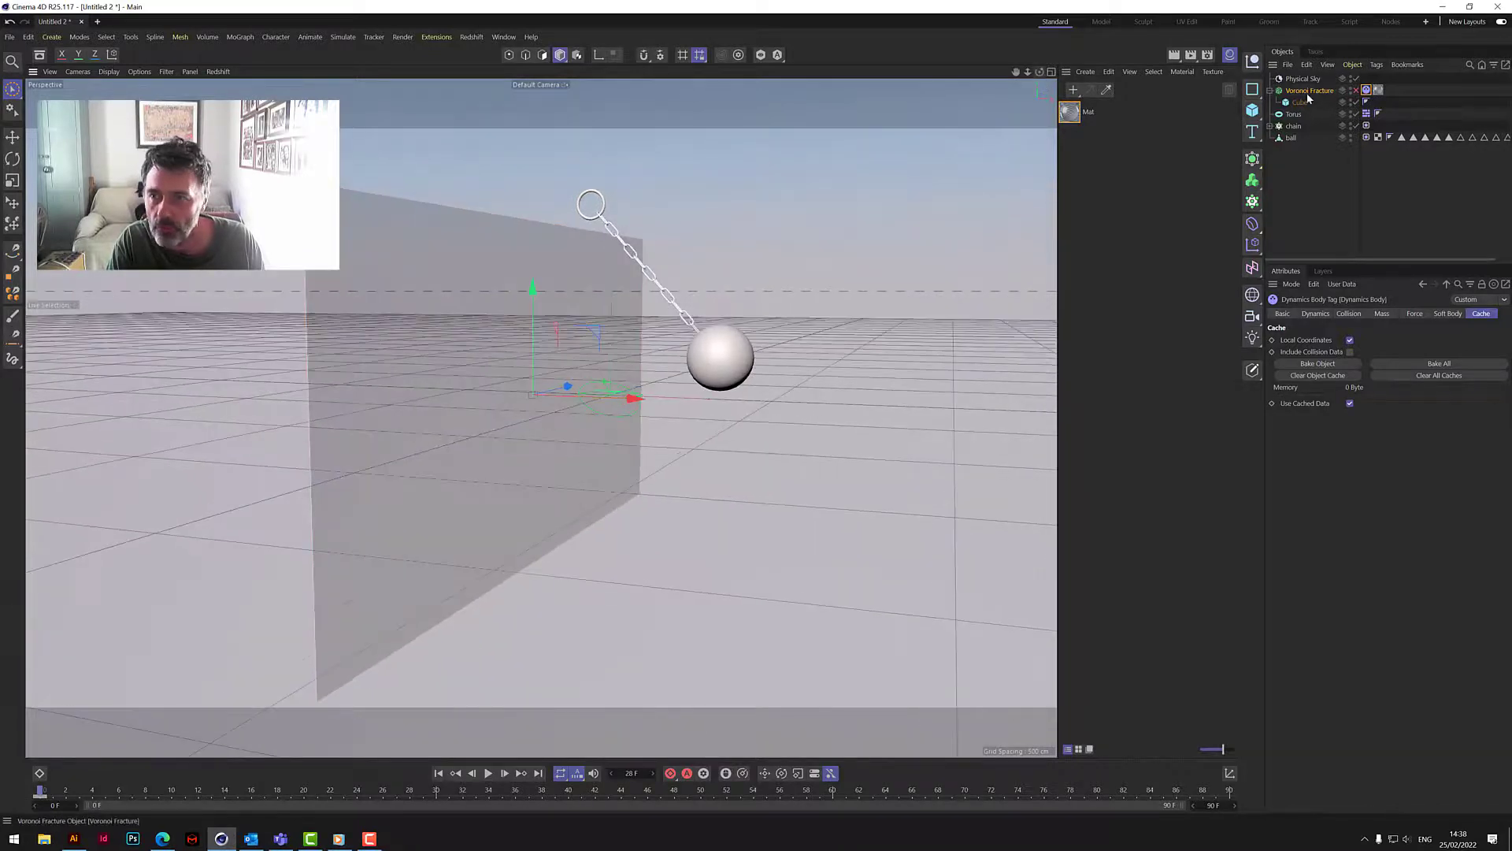
left_click(1367, 90)
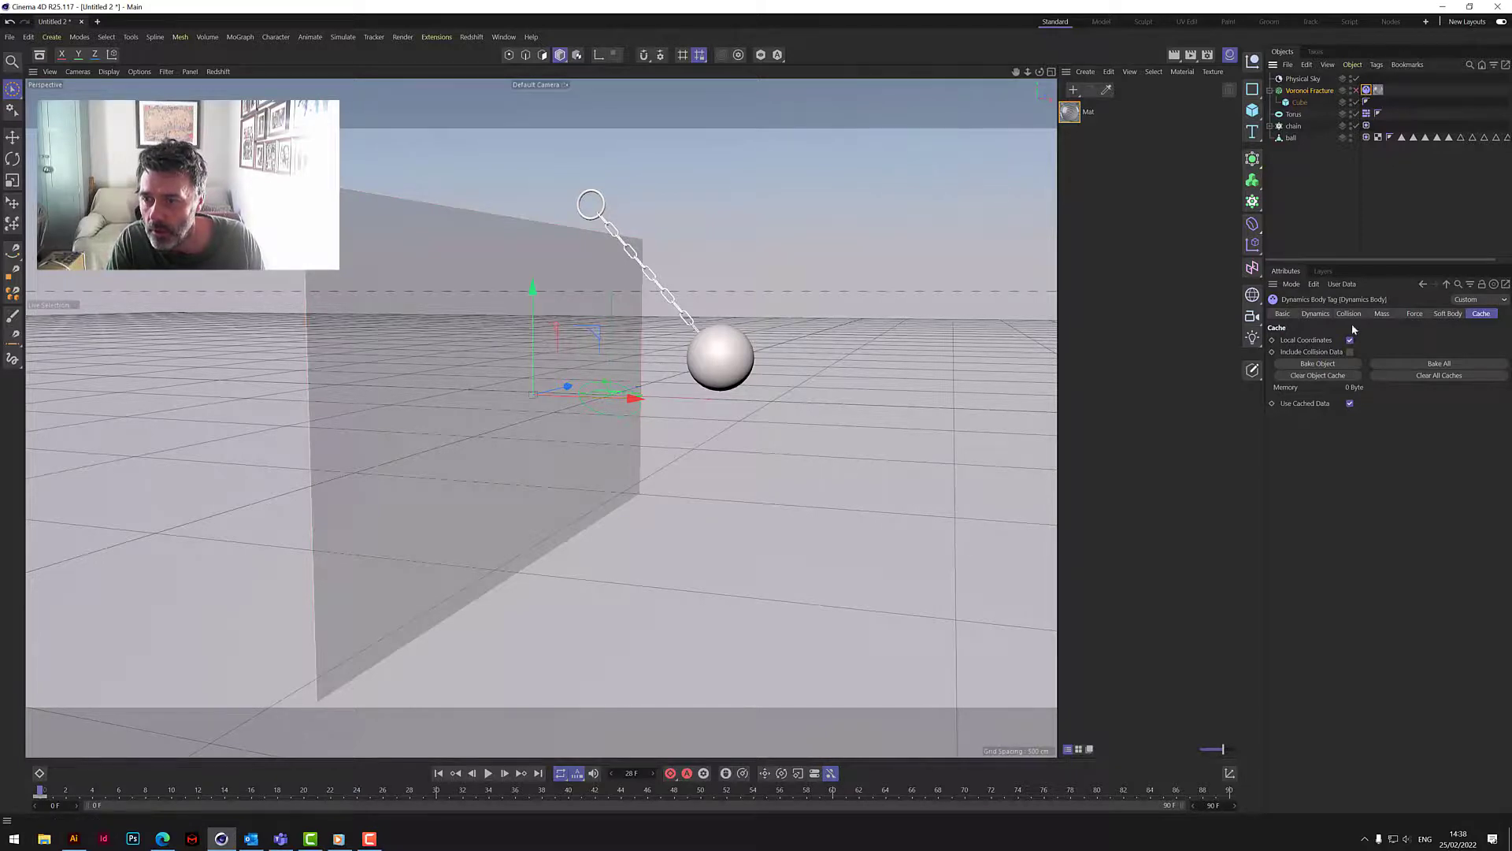
left_click(1315, 314)
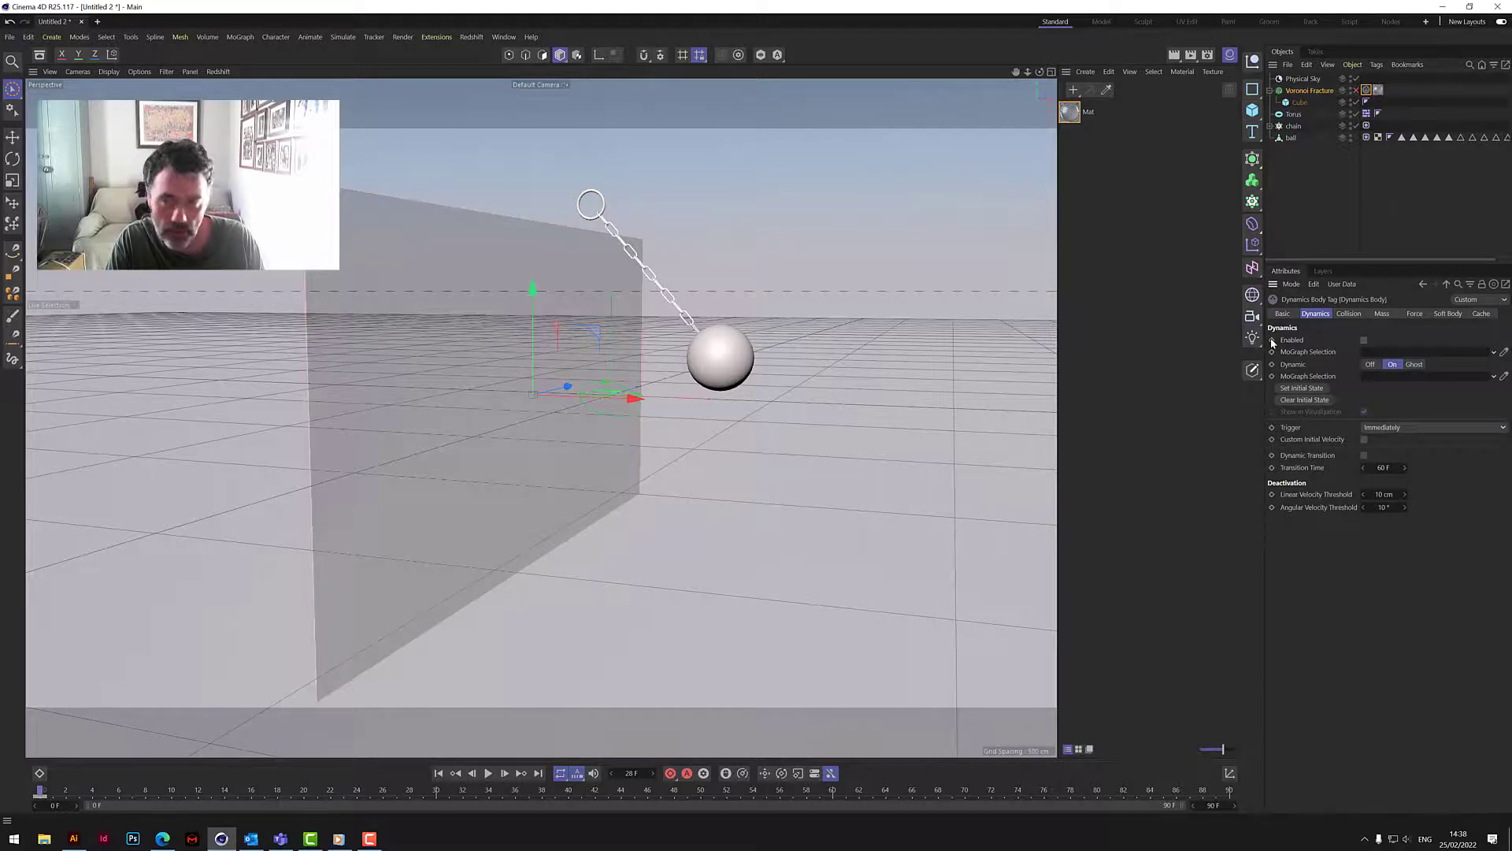
Step: Play the swing from the side and step back to frame 43, where the ball meets the wall
left_click(489, 773)
left_click(490, 773)
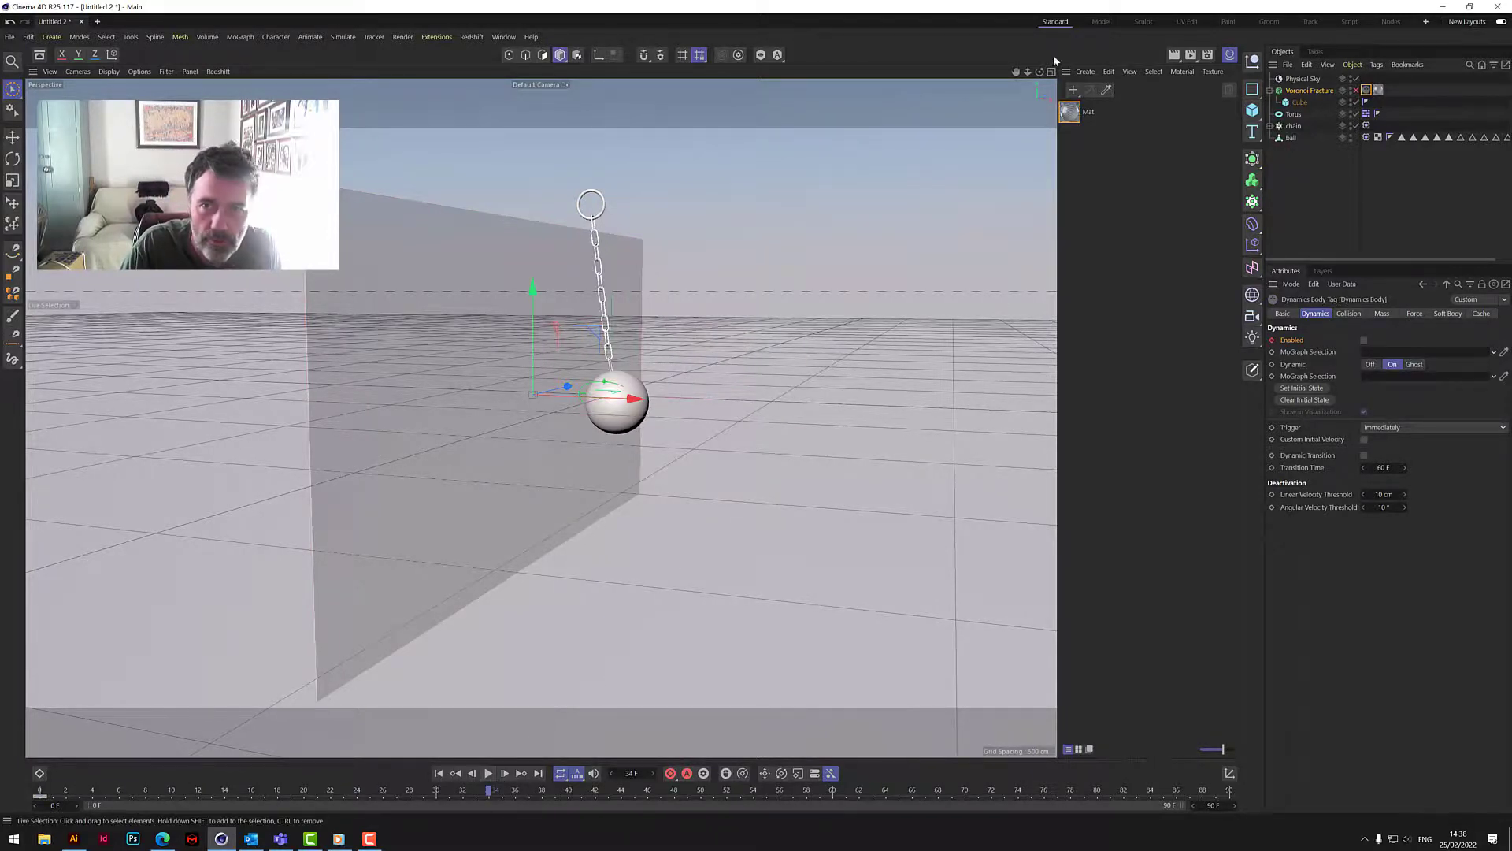
left_click_drag(1047, 72, 965, 80)
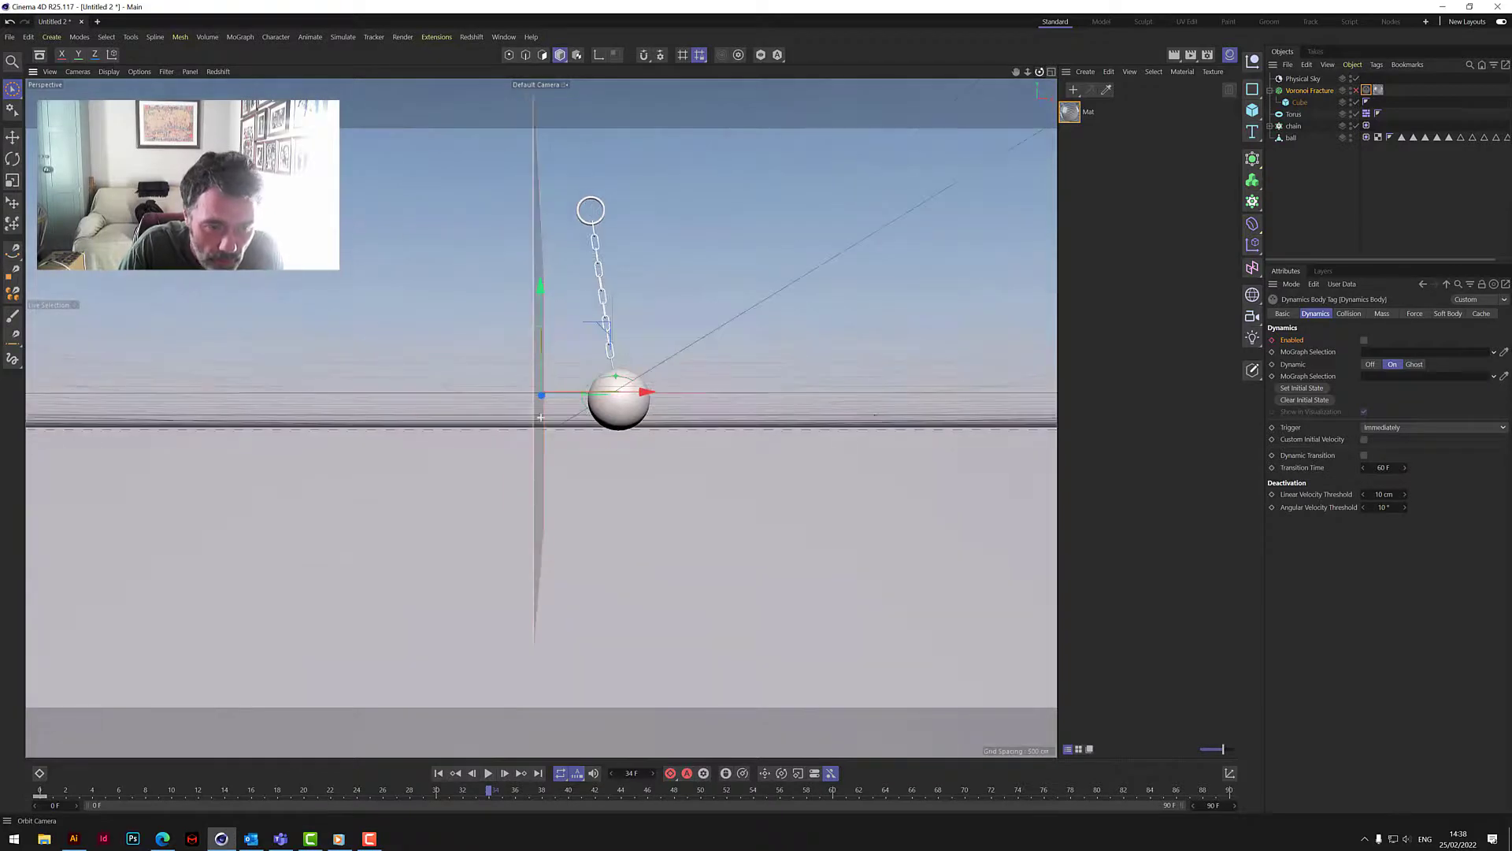
left_click(487, 774)
left_click(488, 773)
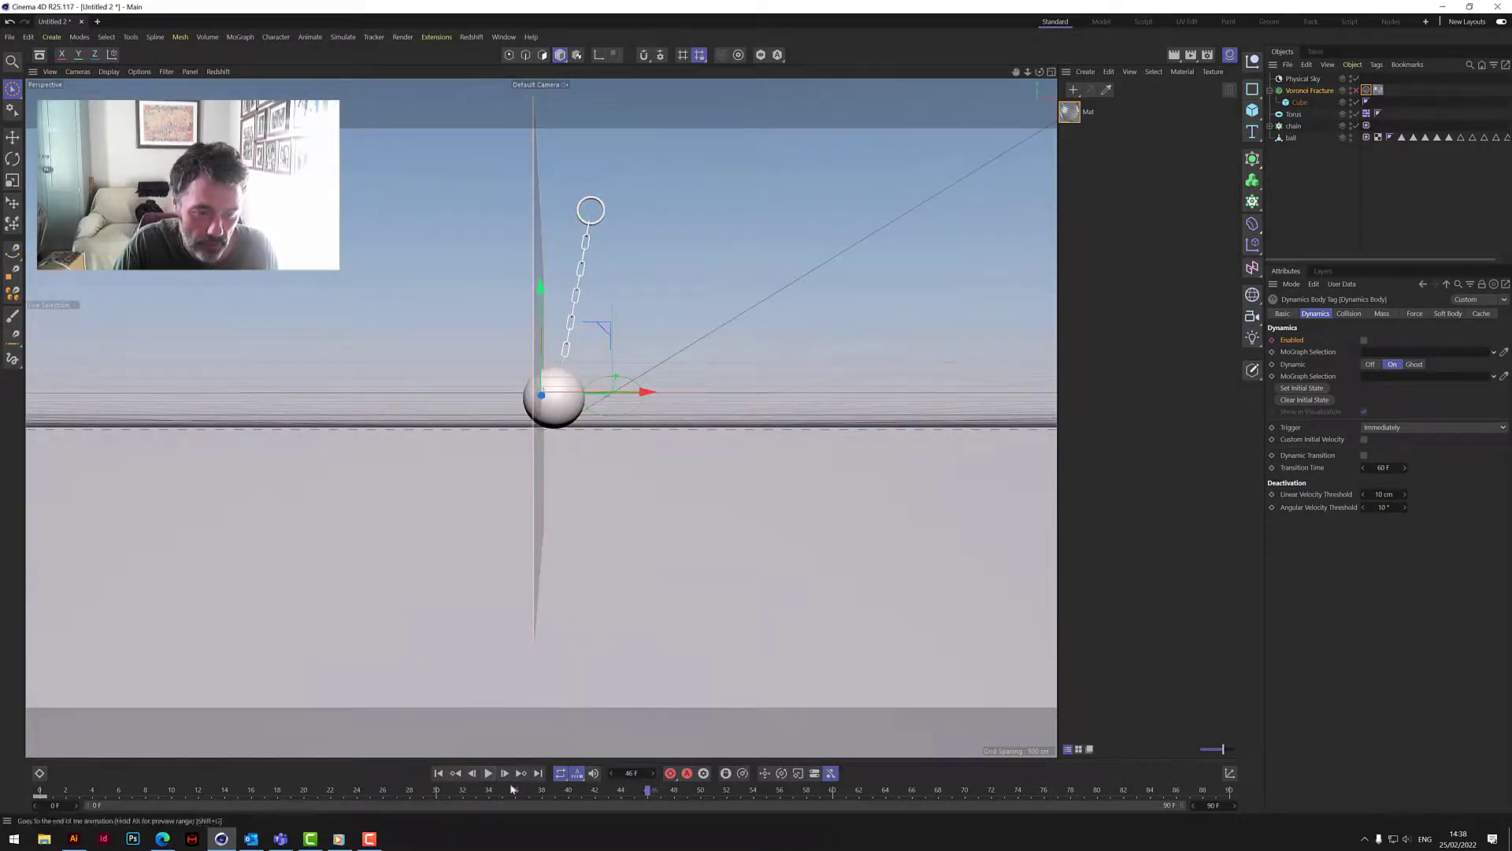
left_click(471, 776)
left_click(470, 776)
left_click(470, 776)
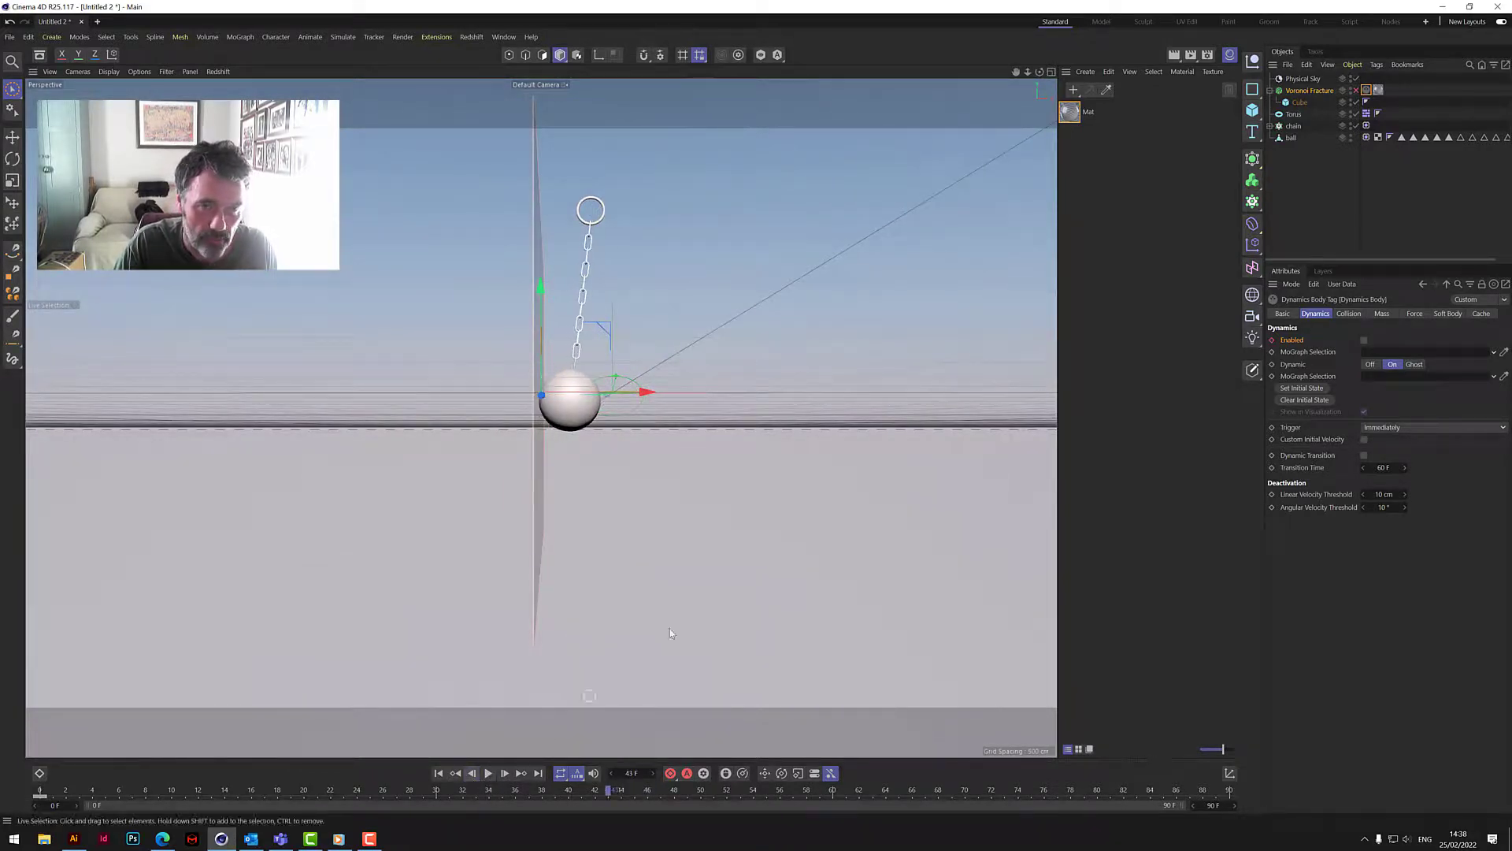
Step: Hide the viewport grid and examine the contact between the ball and the wall up close
left_click_drag(1039, 72, 1110, 77)
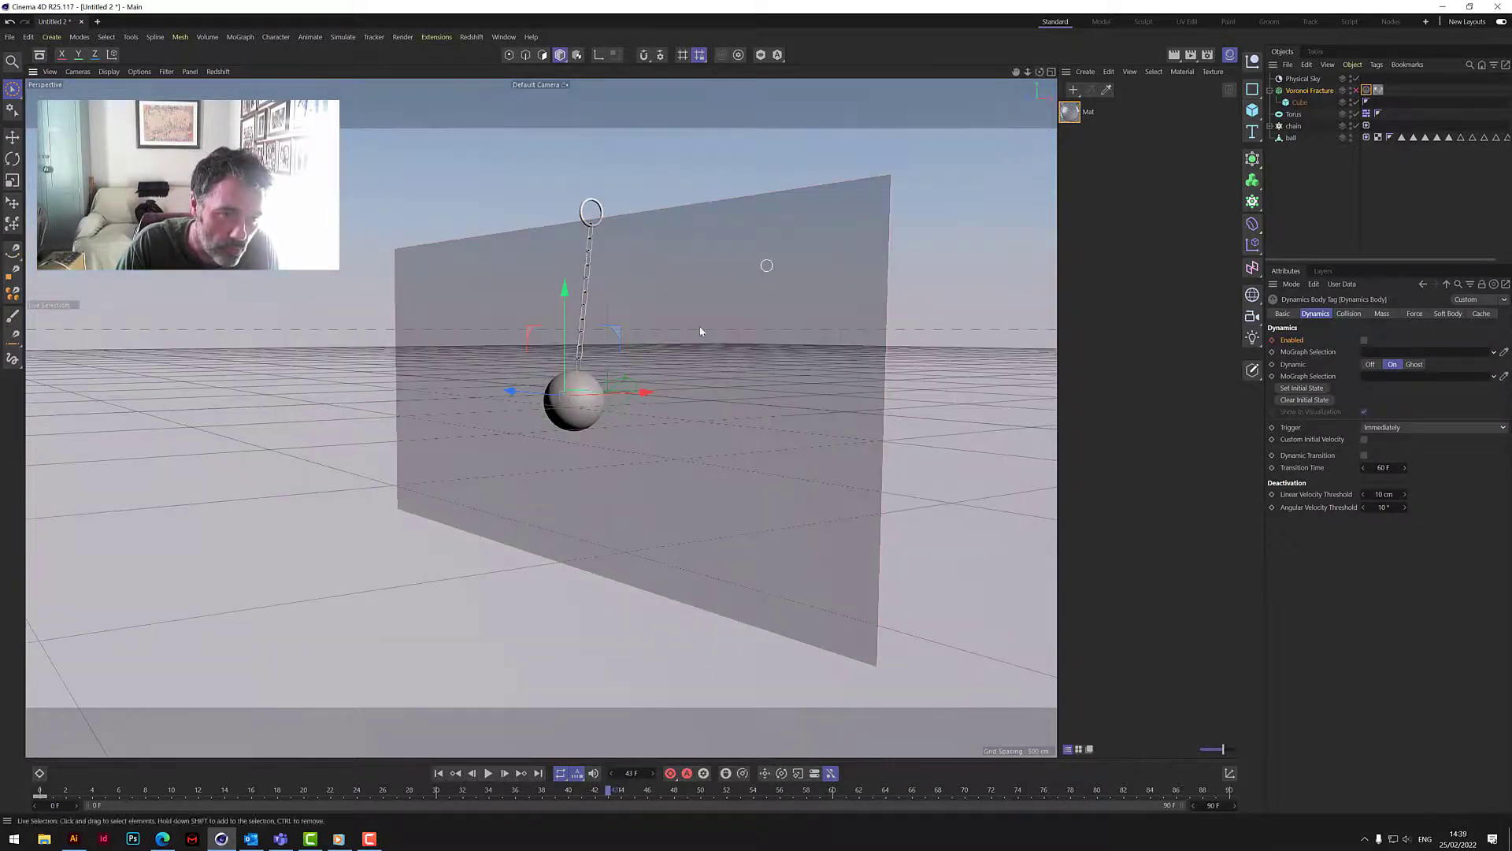
scroll(564, 404, "up", 2)
scroll(566, 404, "up", 5)
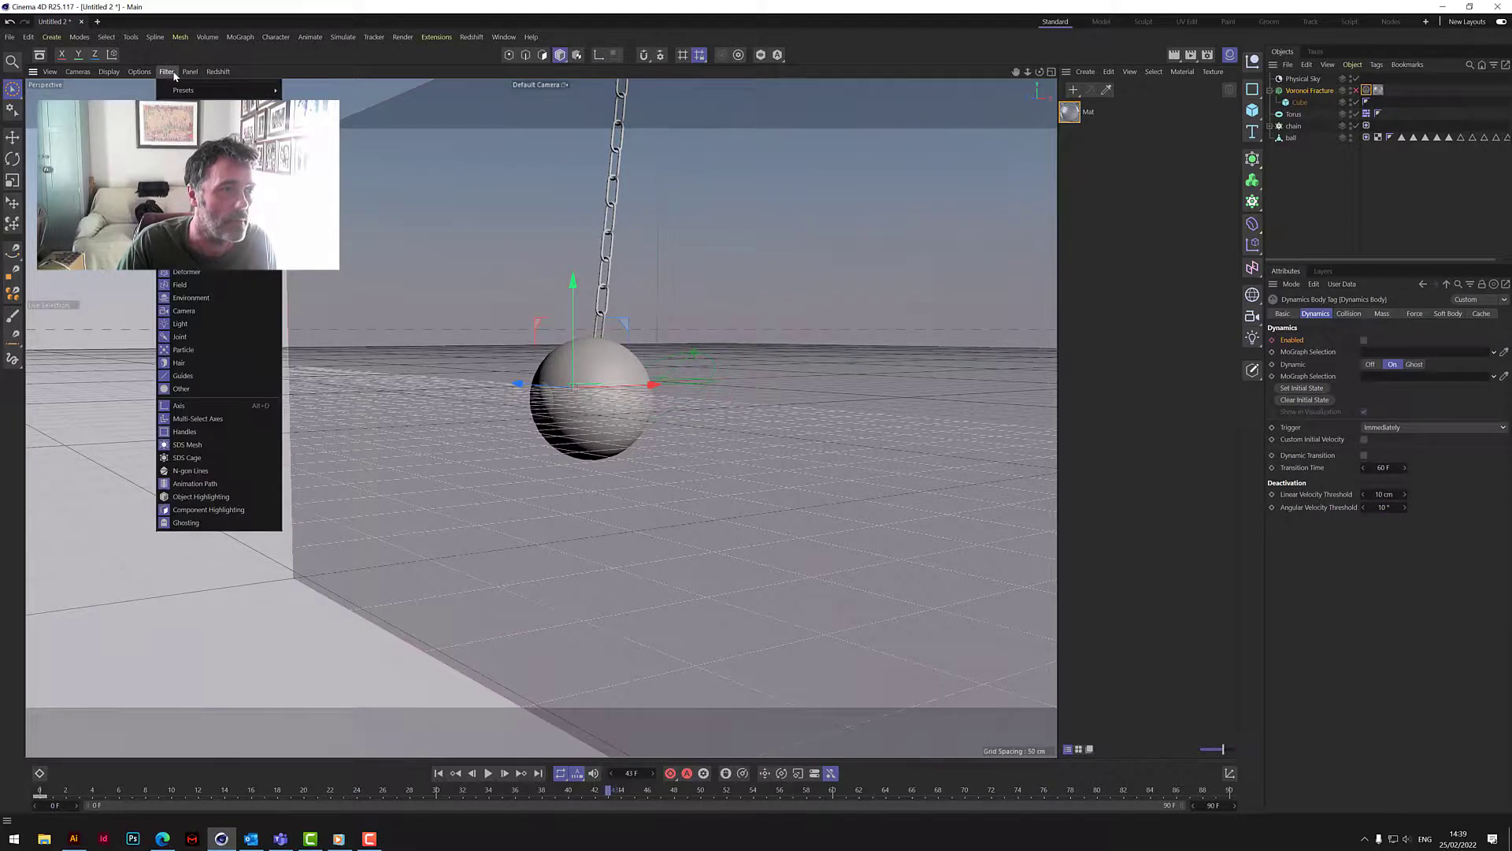
left_click(139, 72)
mouse_move(166, 72)
left_click(189, 259)
scroll(521, 450, "up", 3)
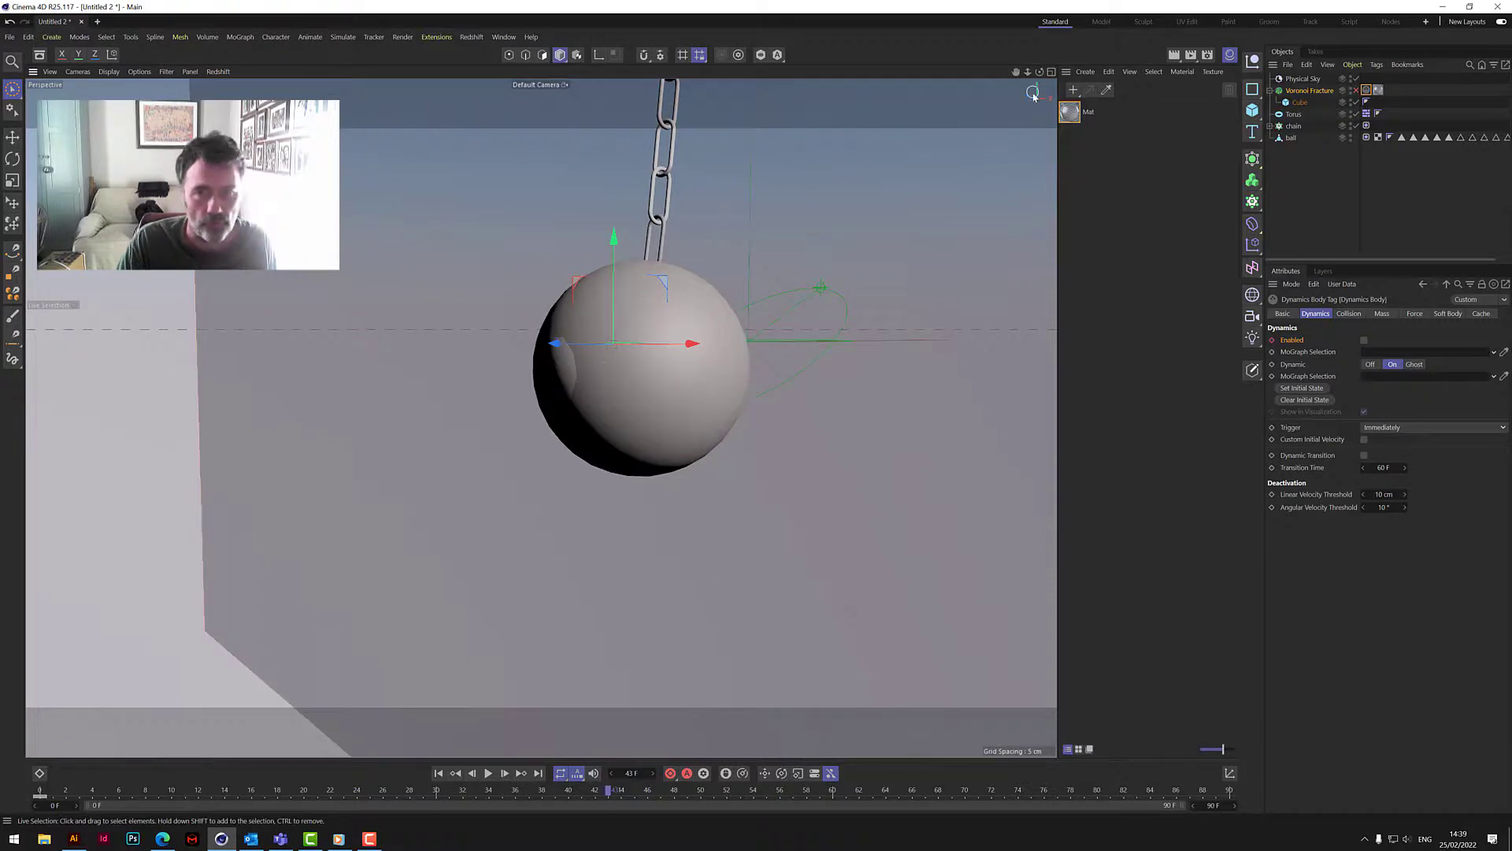
left_click_drag(1034, 95, 906, 71)
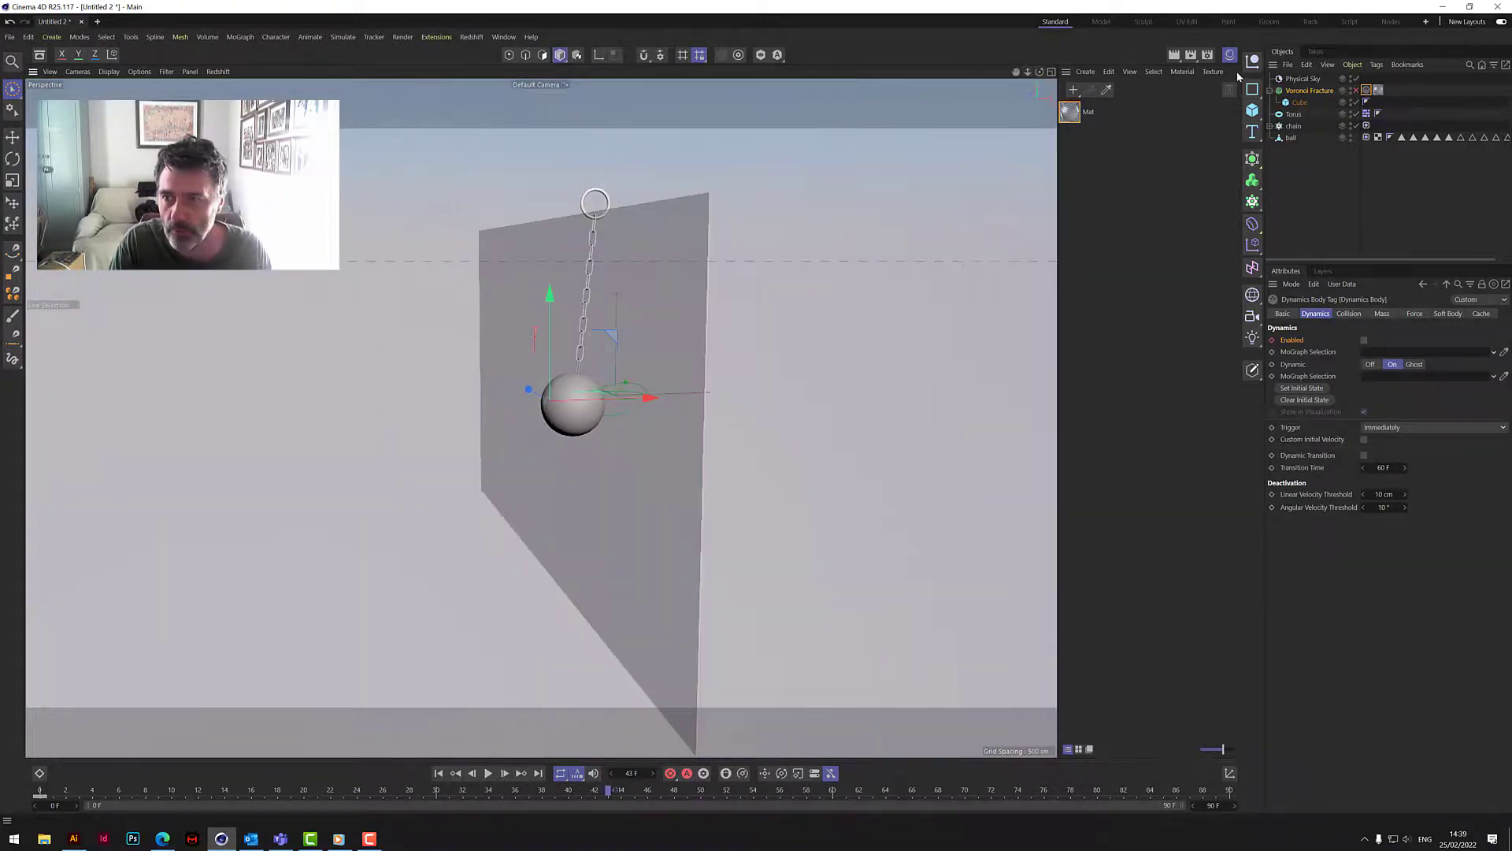
Step: At frame 43, keyframe Enabled on for both the Voronoi Fracture object and its Dynamics Body tag
left_click(1314, 91)
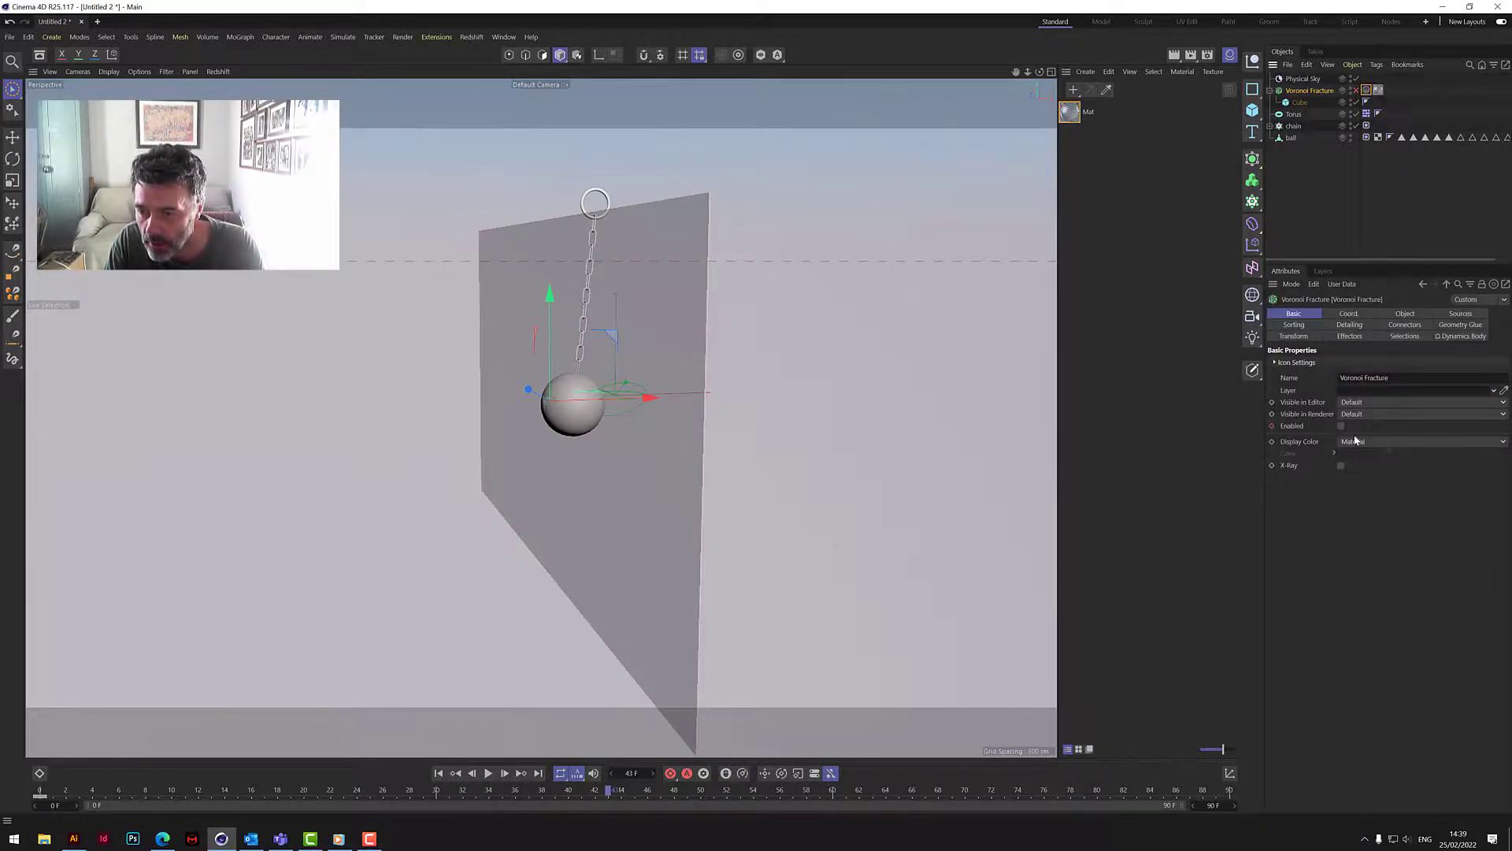
left_click(1372, 96)
left_click(1367, 91)
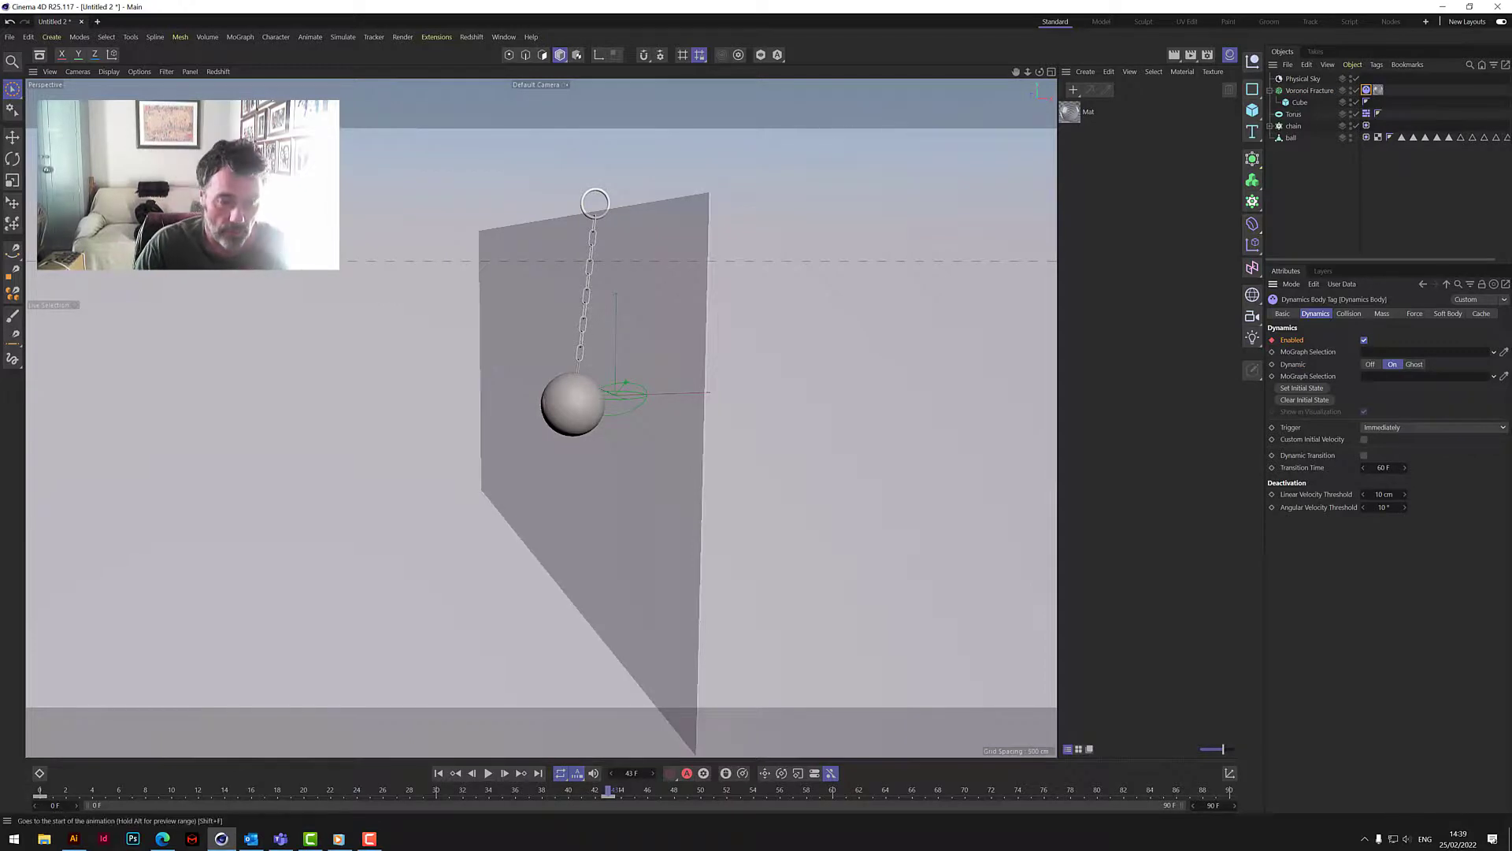
Step: Play the smash simulation, replay it up to frame 26 and render the viewport to check the unbroken wall
left_click(489, 773)
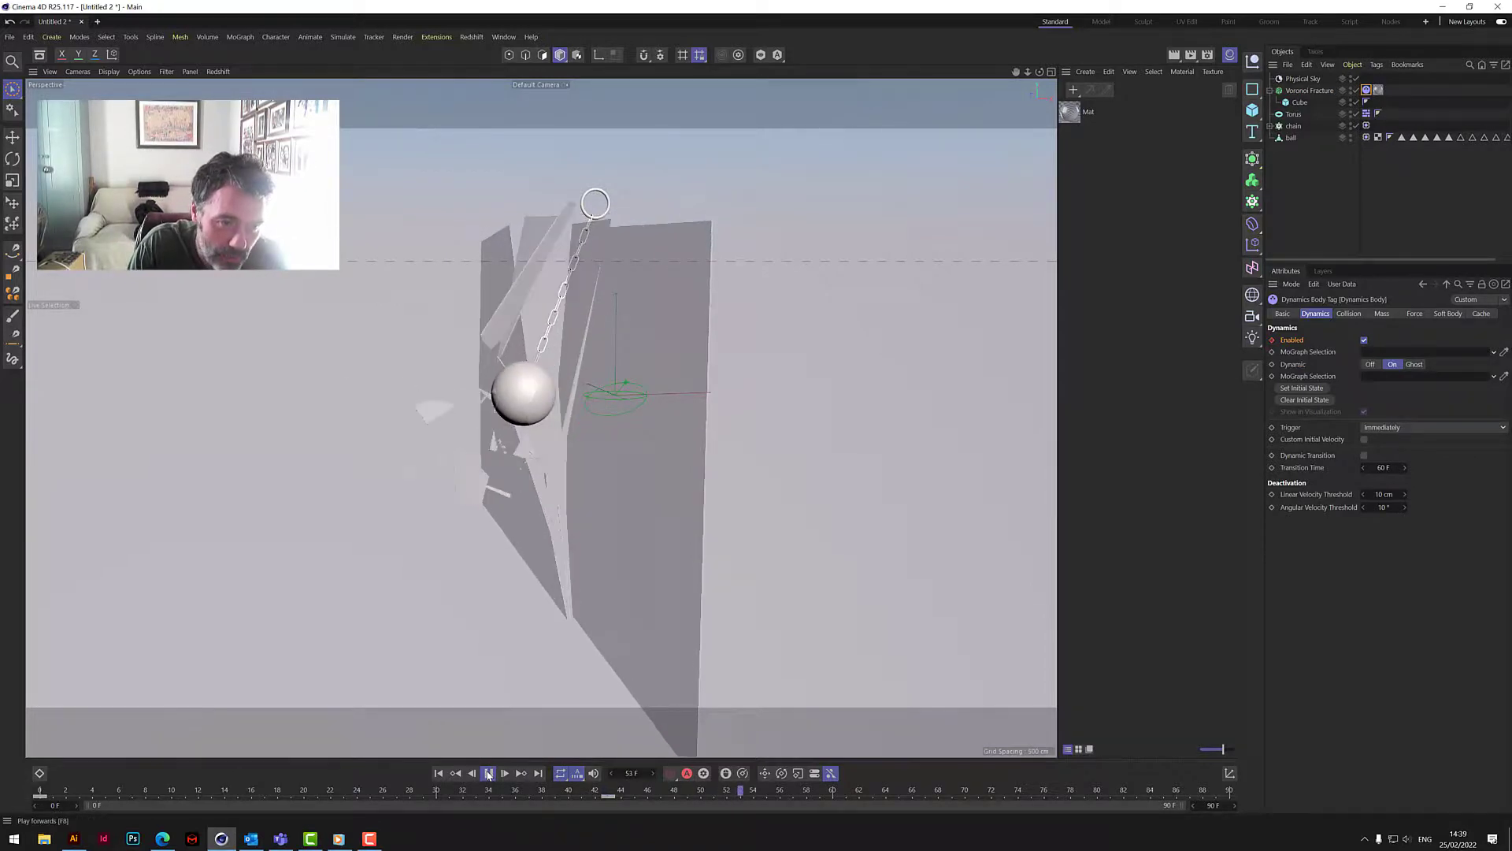
left_click(488, 774)
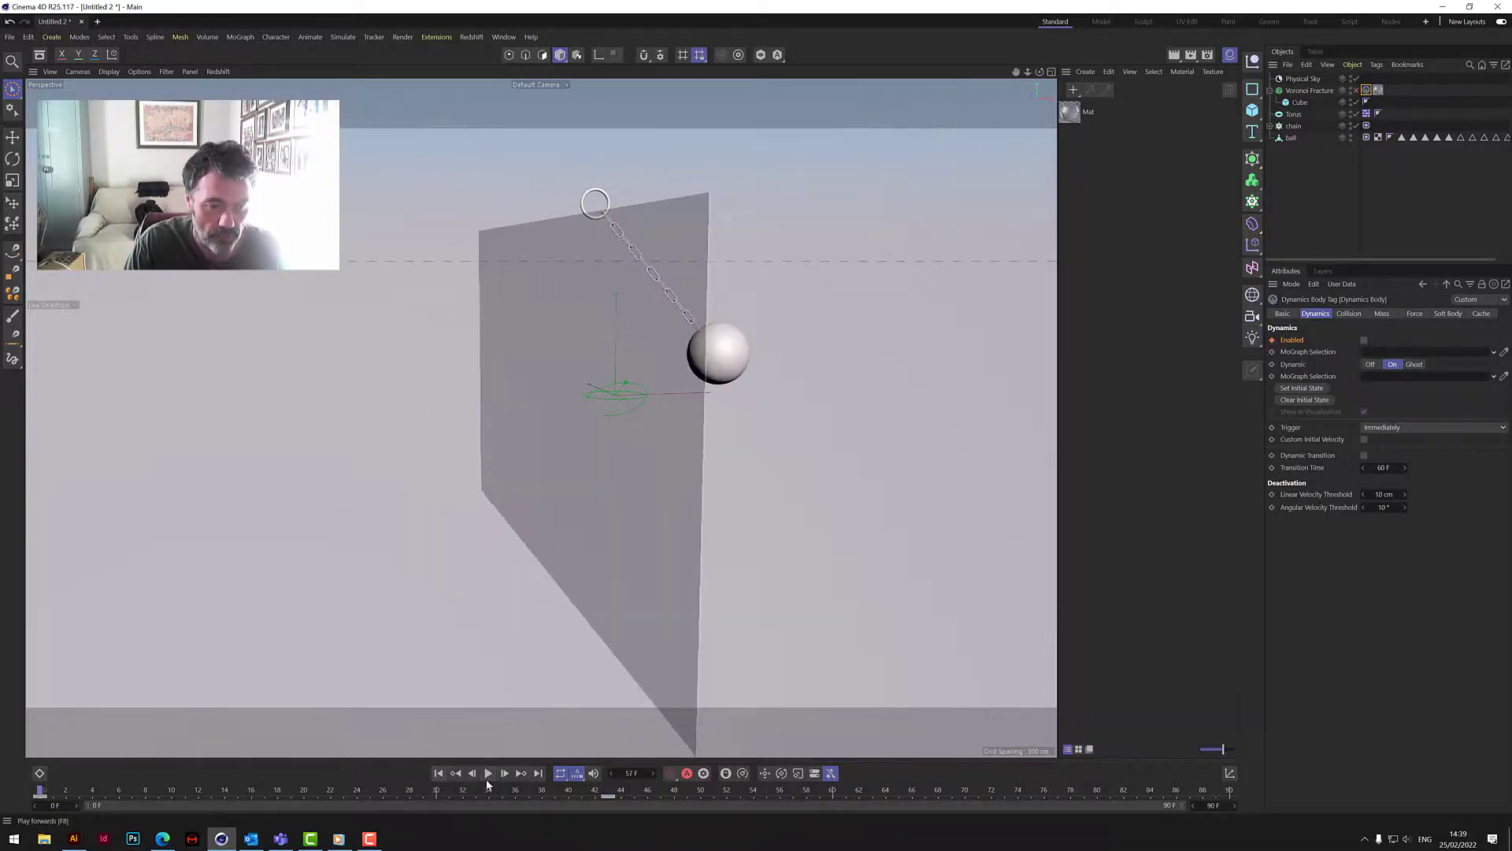
left_click(488, 773)
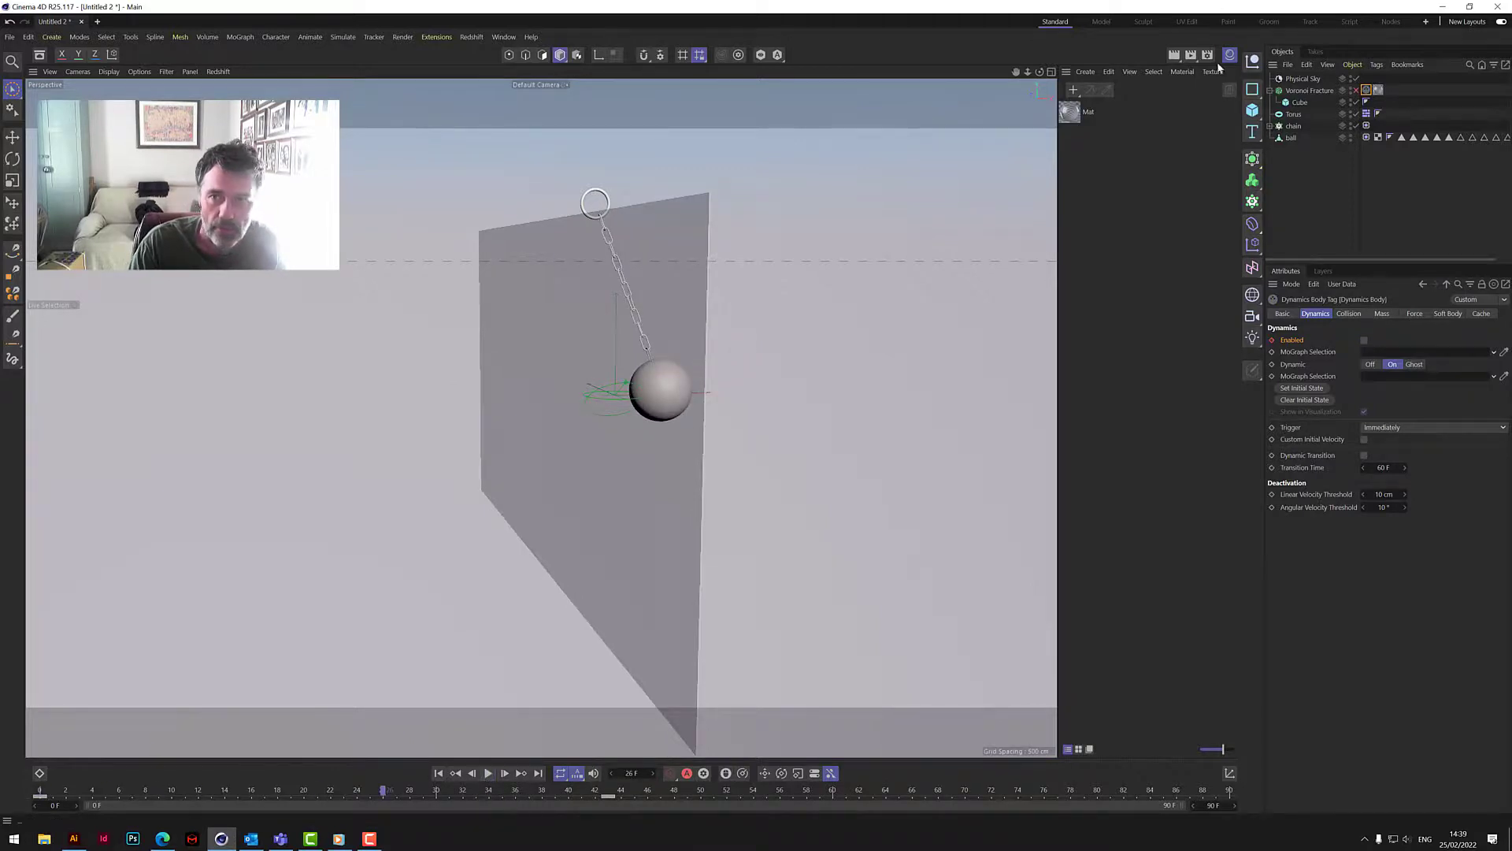
left_click(1174, 55)
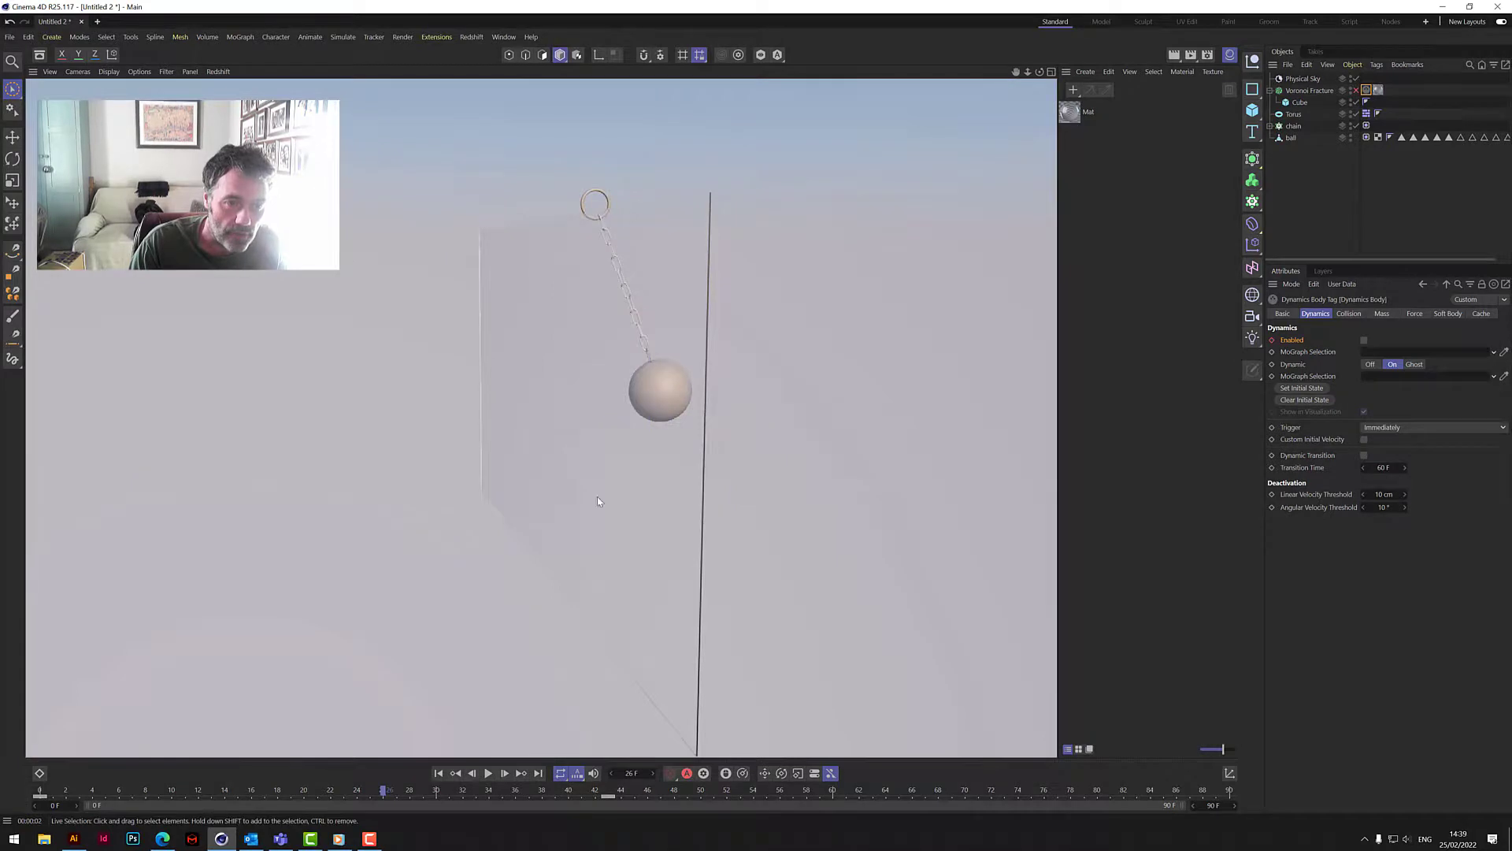
left_click(777, 611)
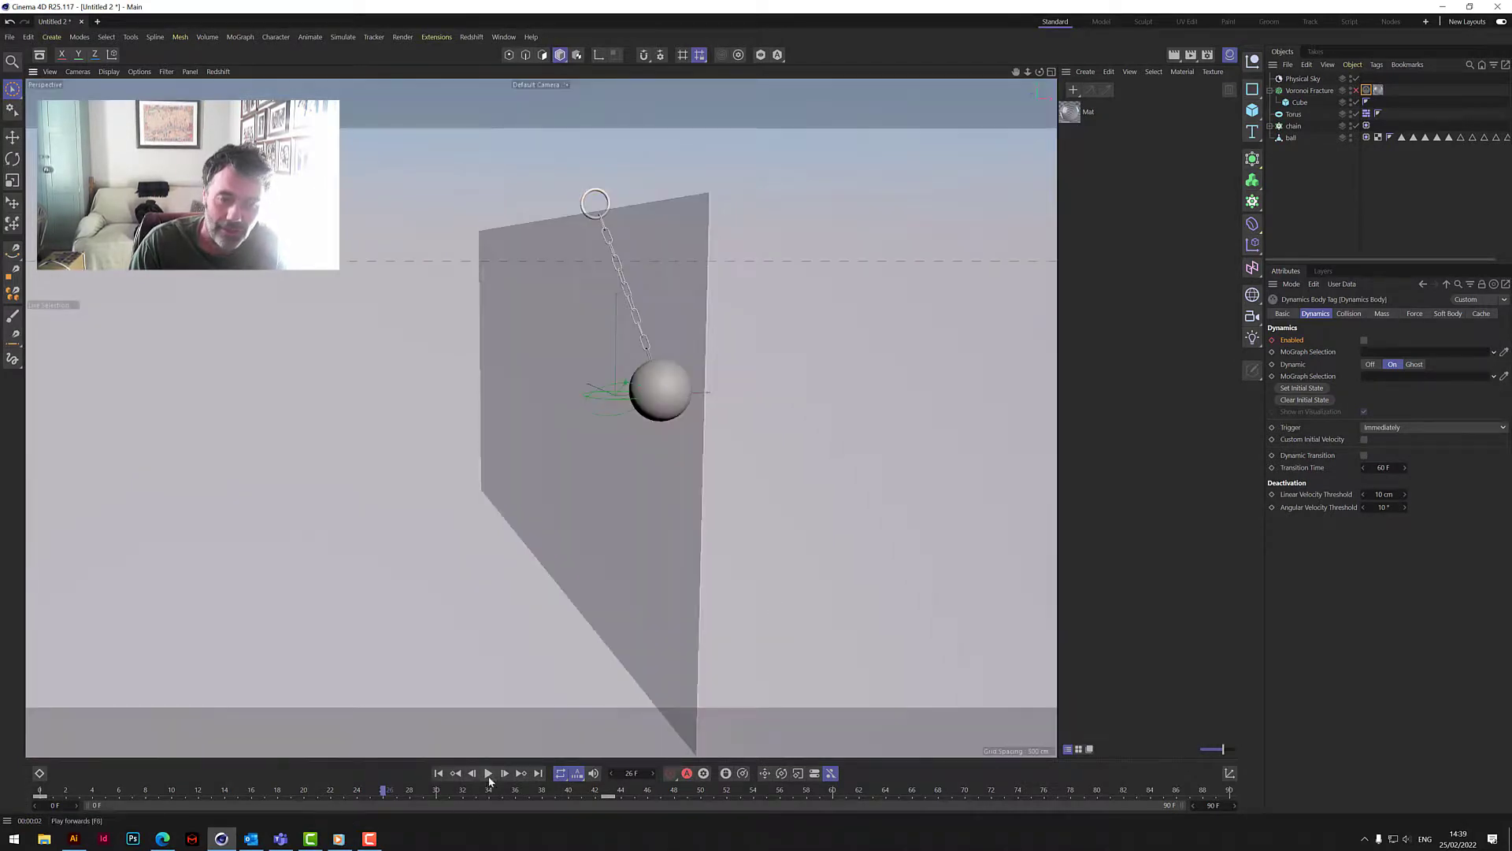
Step: Advance the simulation to frame 44 and render a close-up of the ball breaking the wall
left_click(488, 773)
left_click(488, 772)
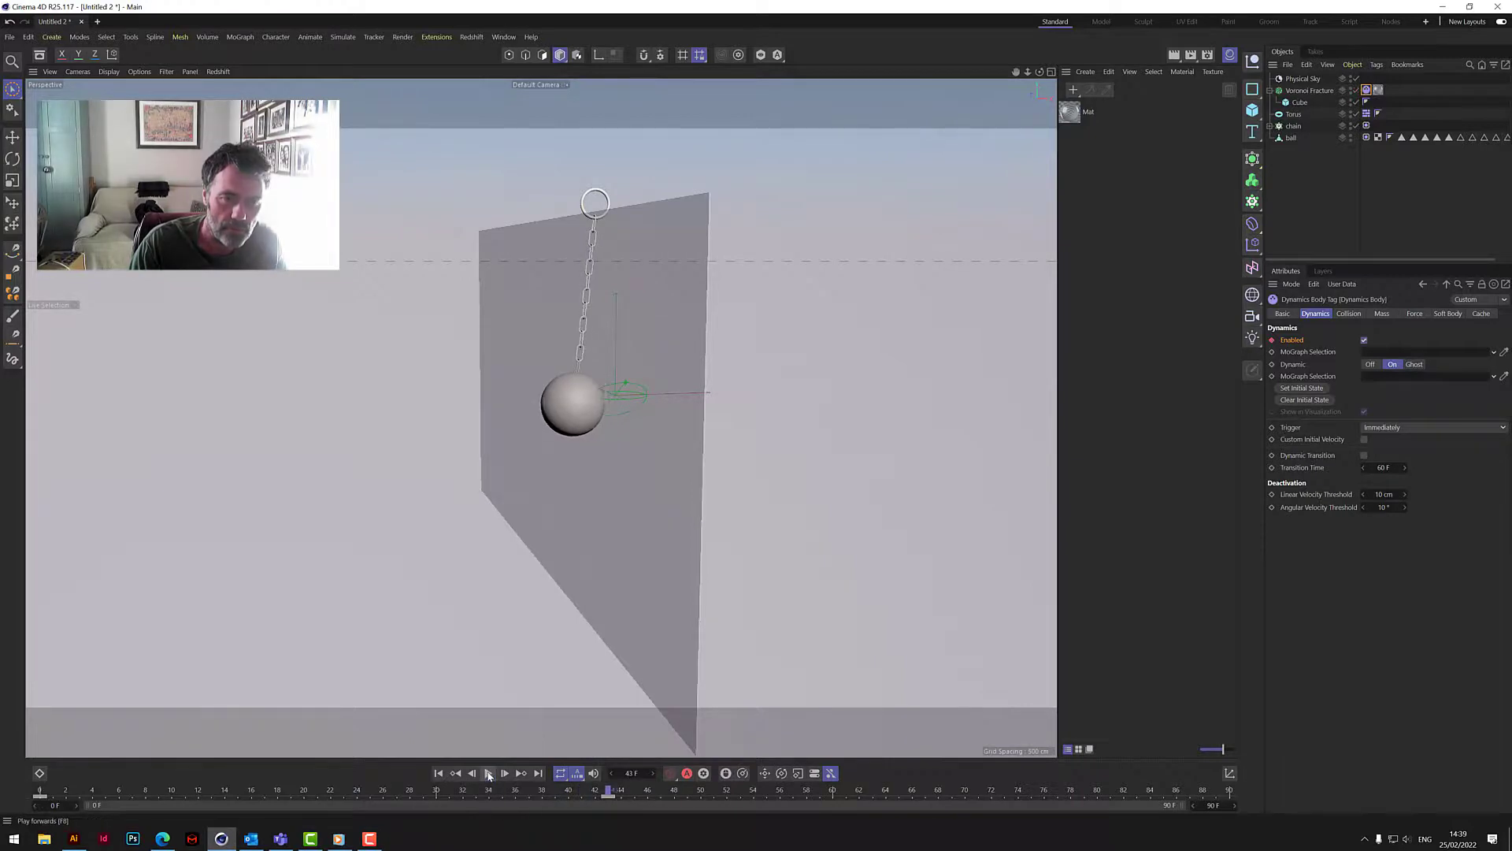
left_click(488, 773)
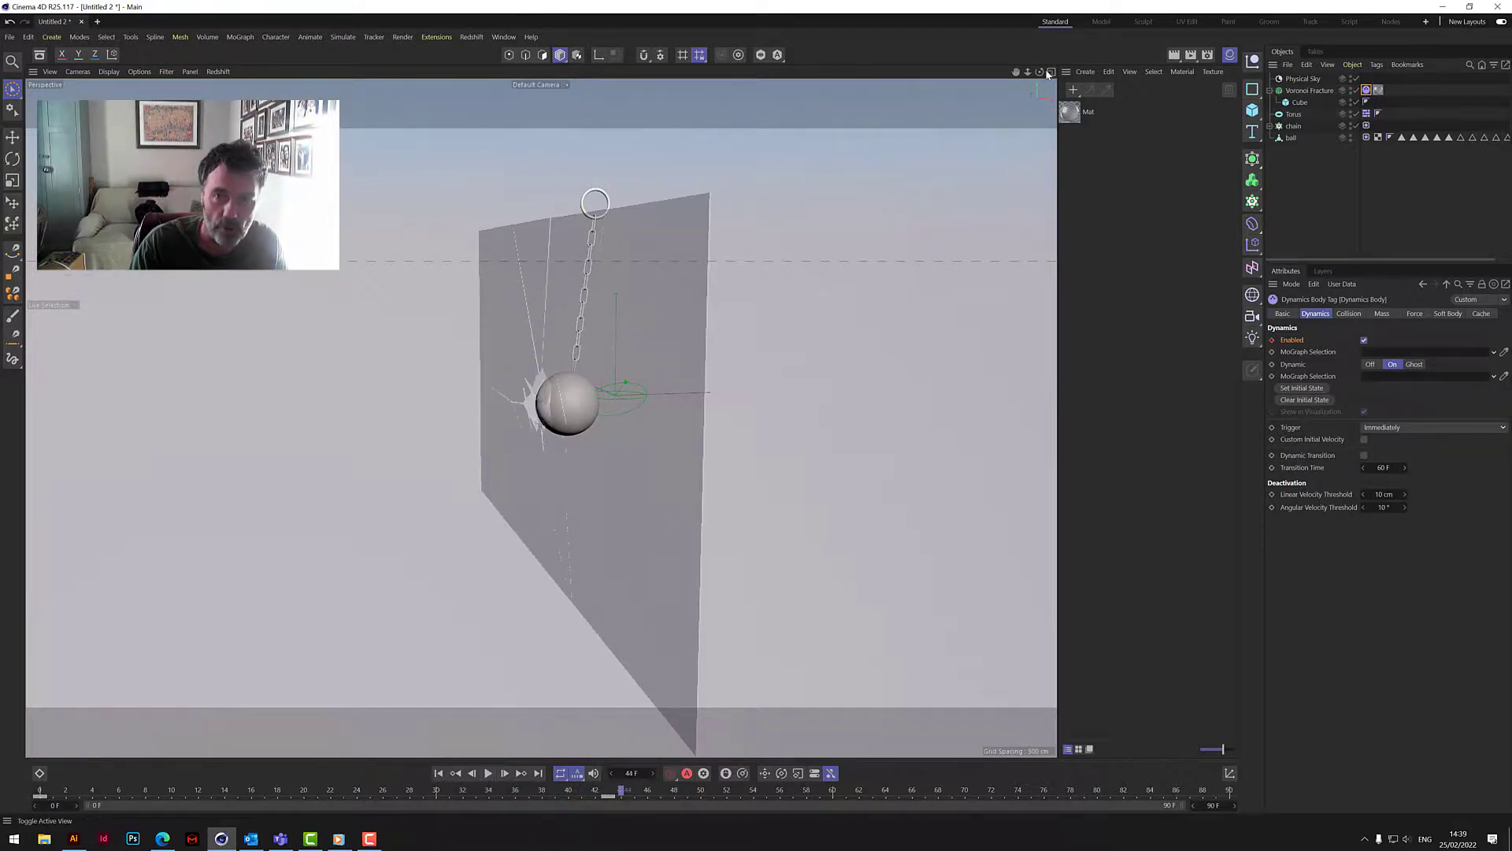
left_click_drag(1040, 72, 1150, 49)
scroll(591, 394, "up", 8)
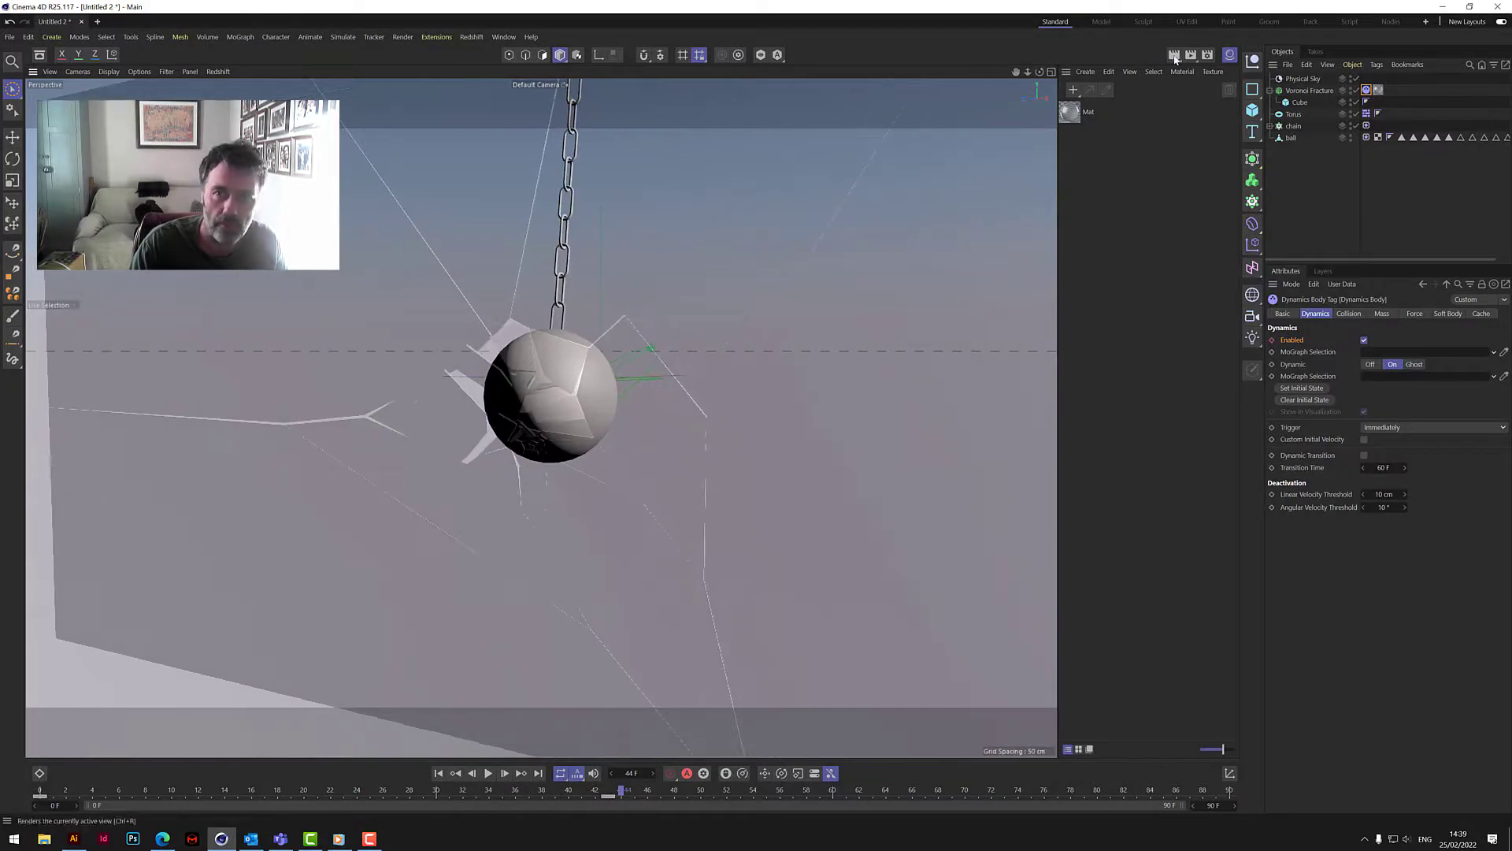
left_click(1175, 56)
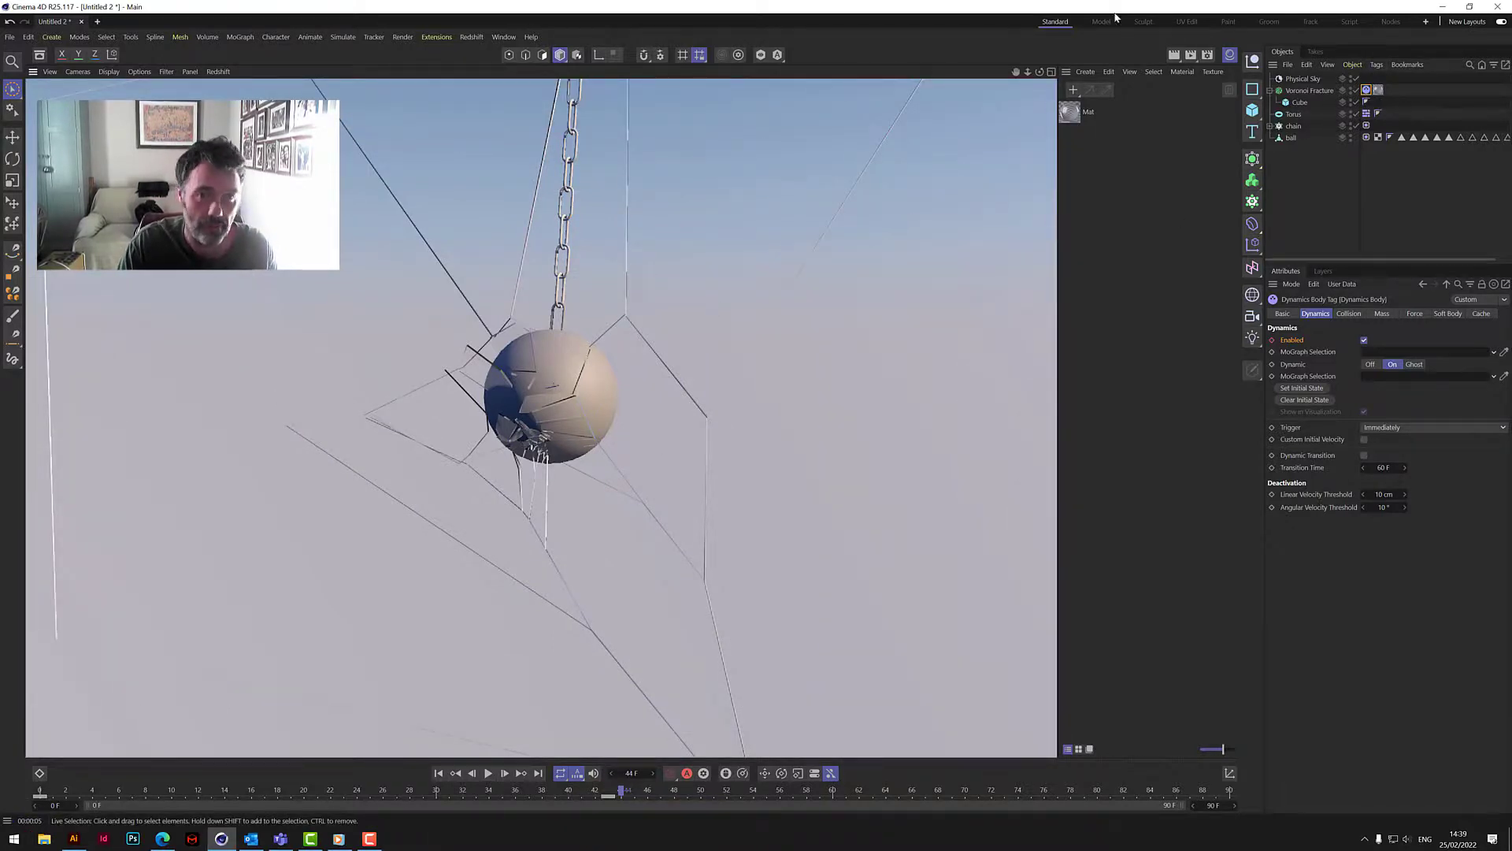
scroll(569, 358, "up", 3)
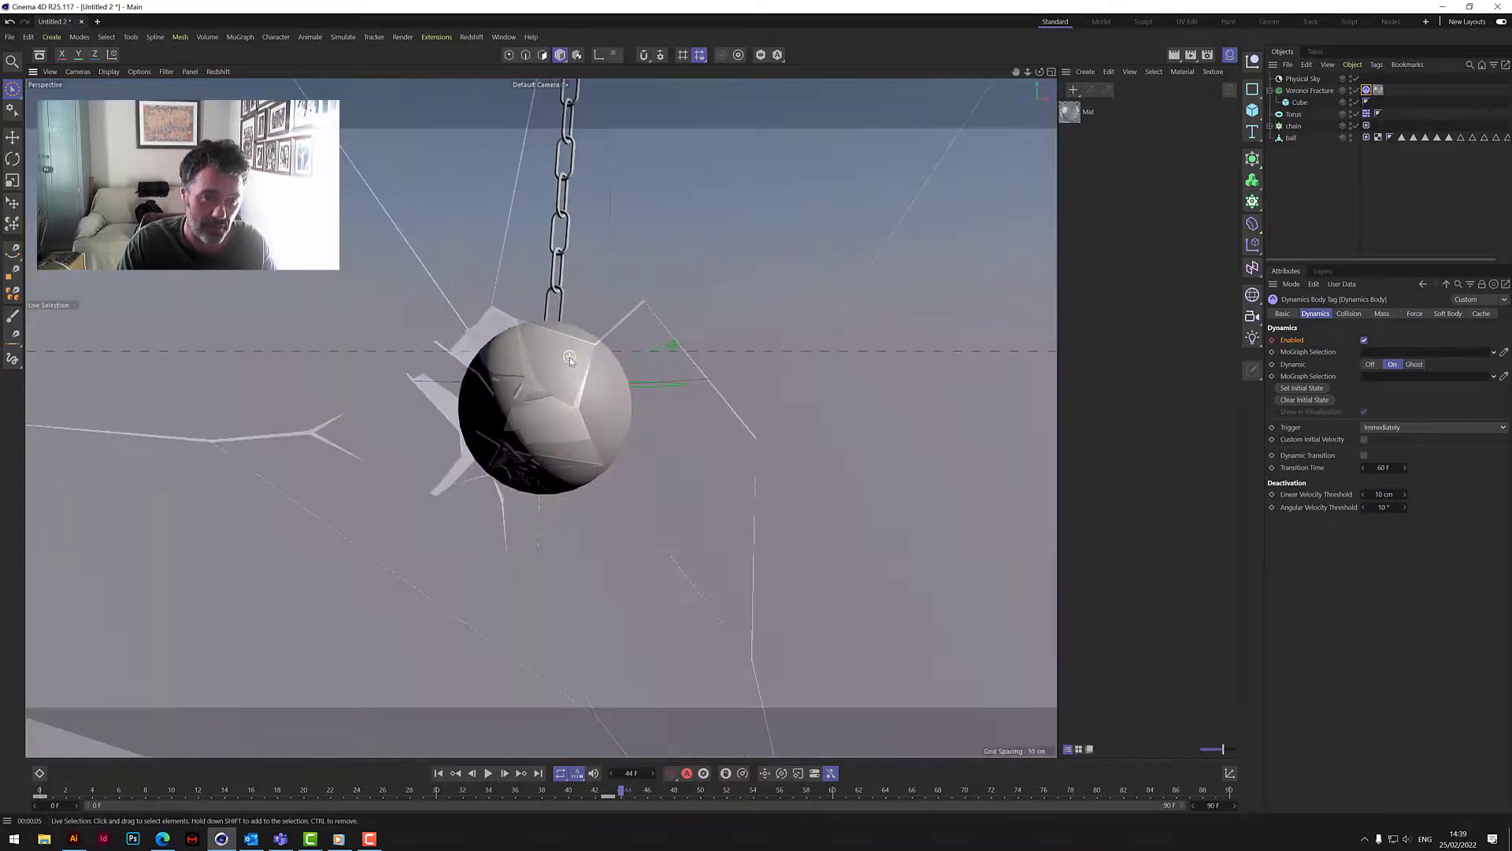
left_click(1191, 54)
left_click(1498, 41)
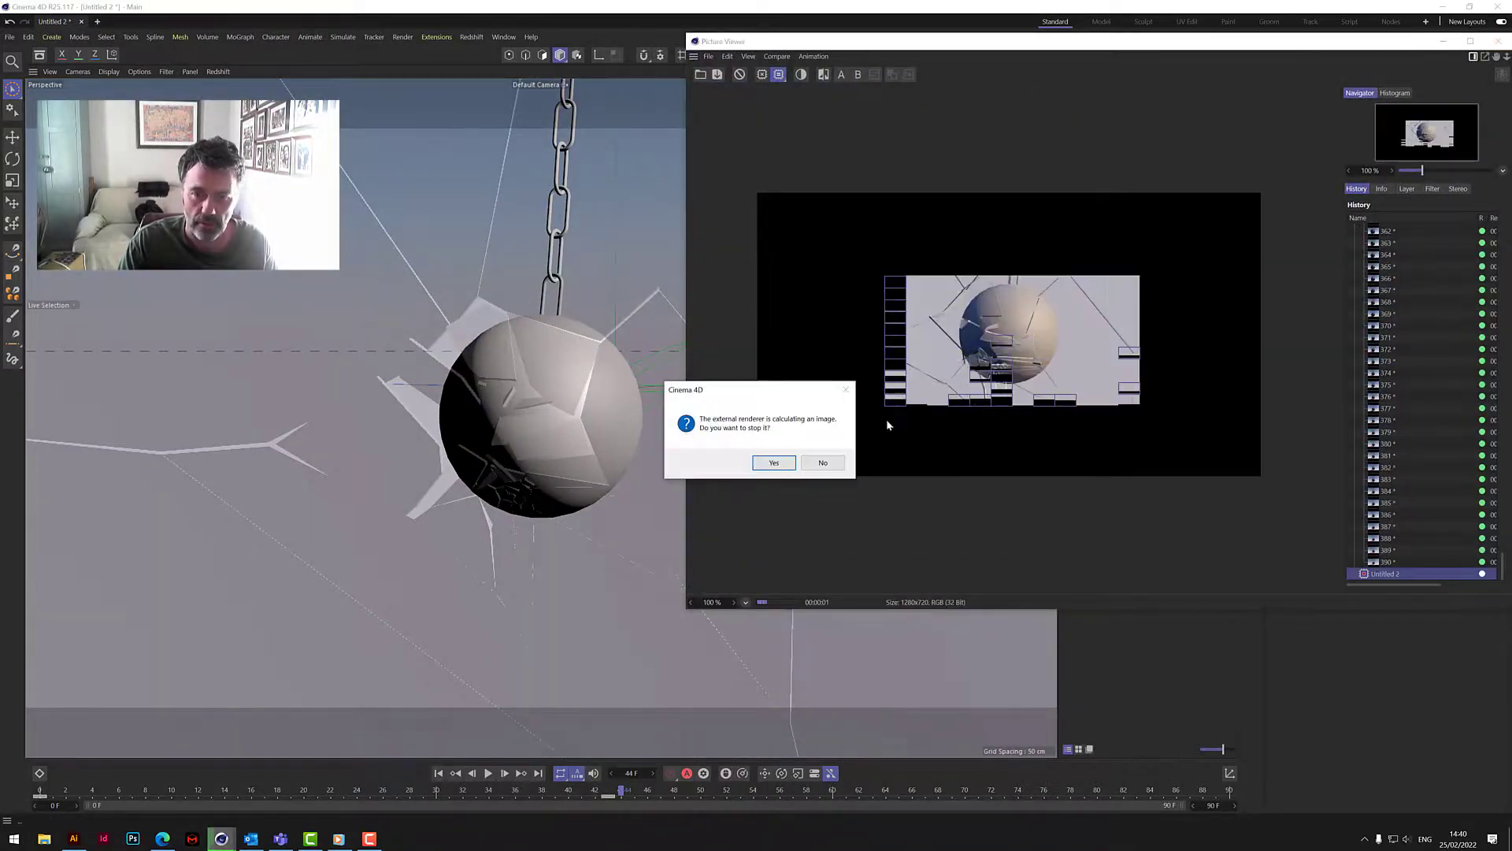
left_click(772, 462)
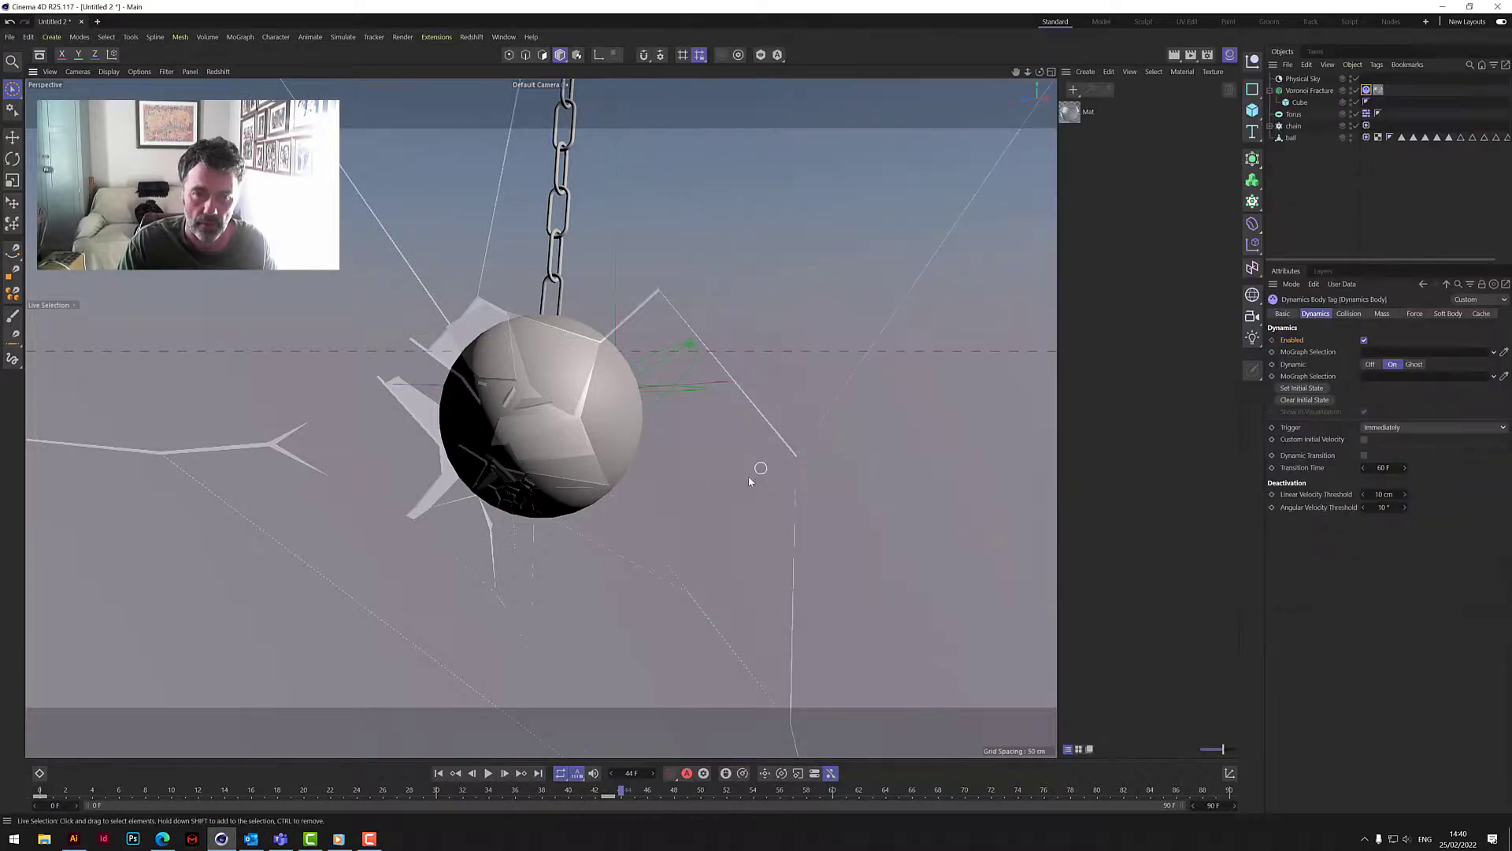
Step: Continue the smash simulation from frame 44 to frame 67 and examine how the shattered wall pieces scatter
left_click(488, 773)
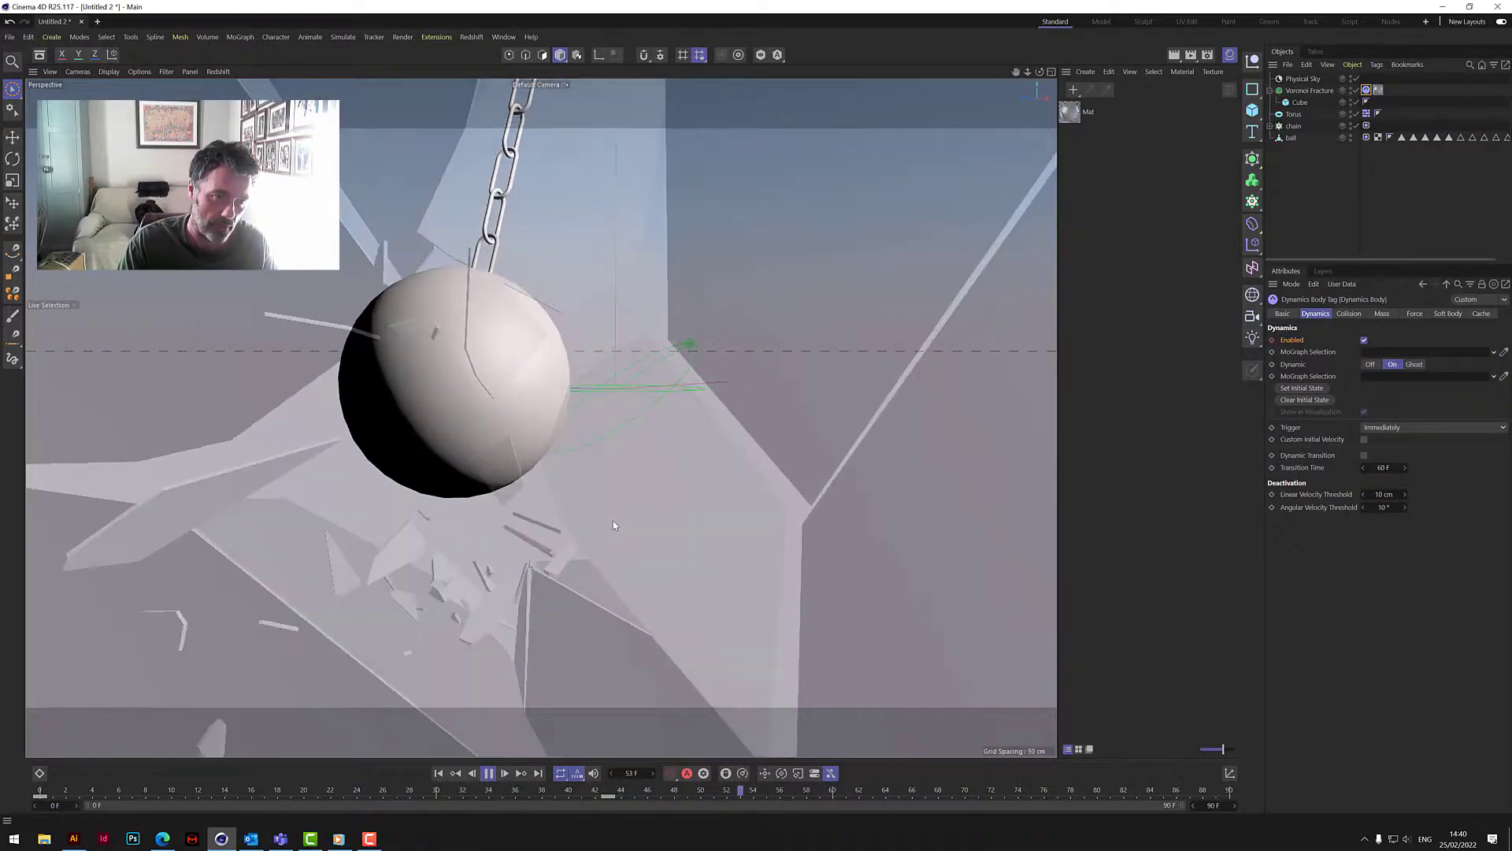
scroll(616, 522, "down", 8)
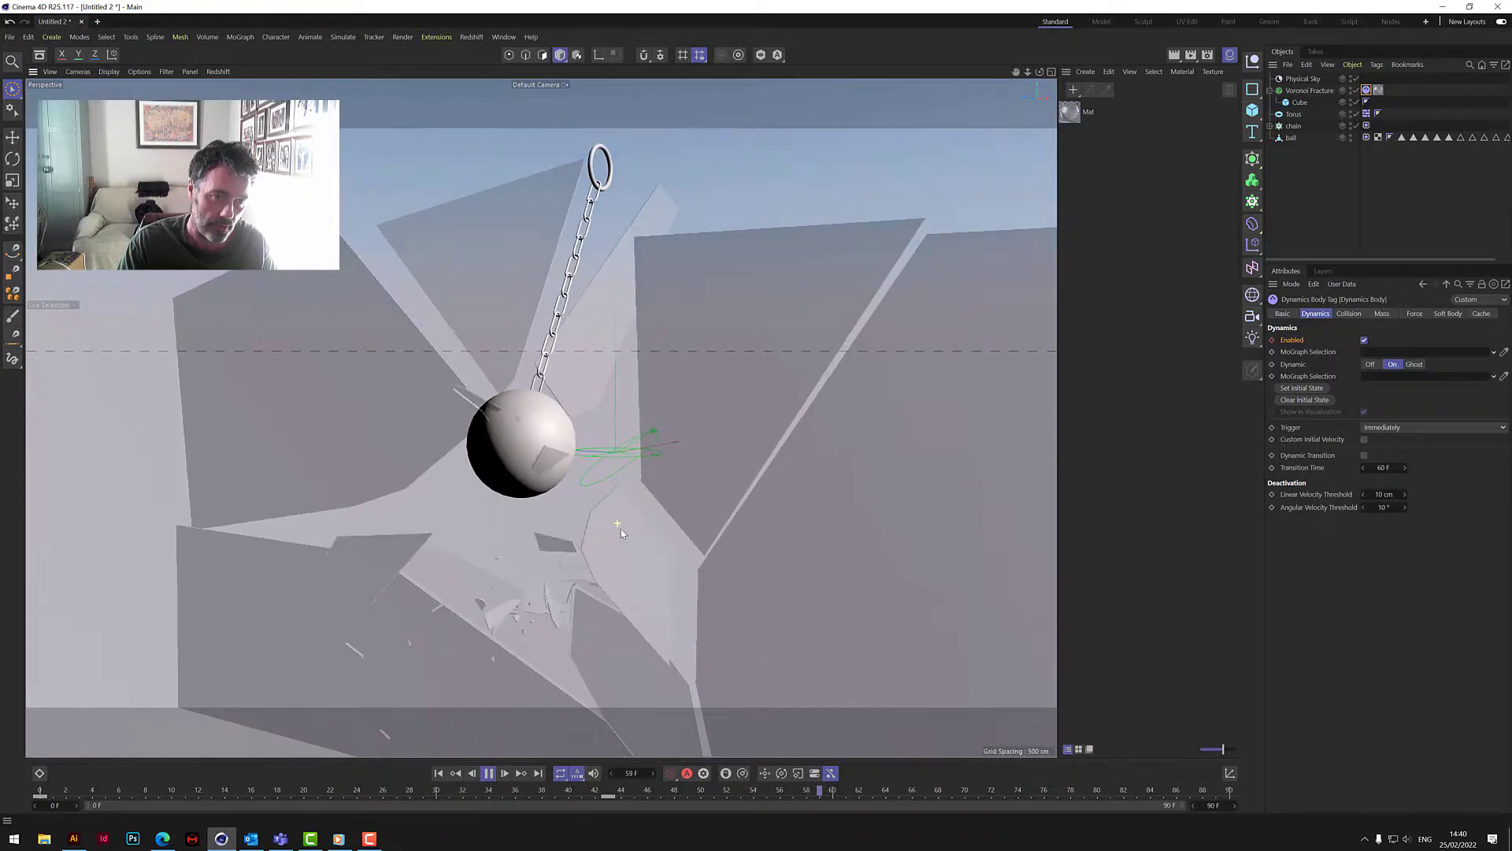
scroll(621, 528, "down", 1)
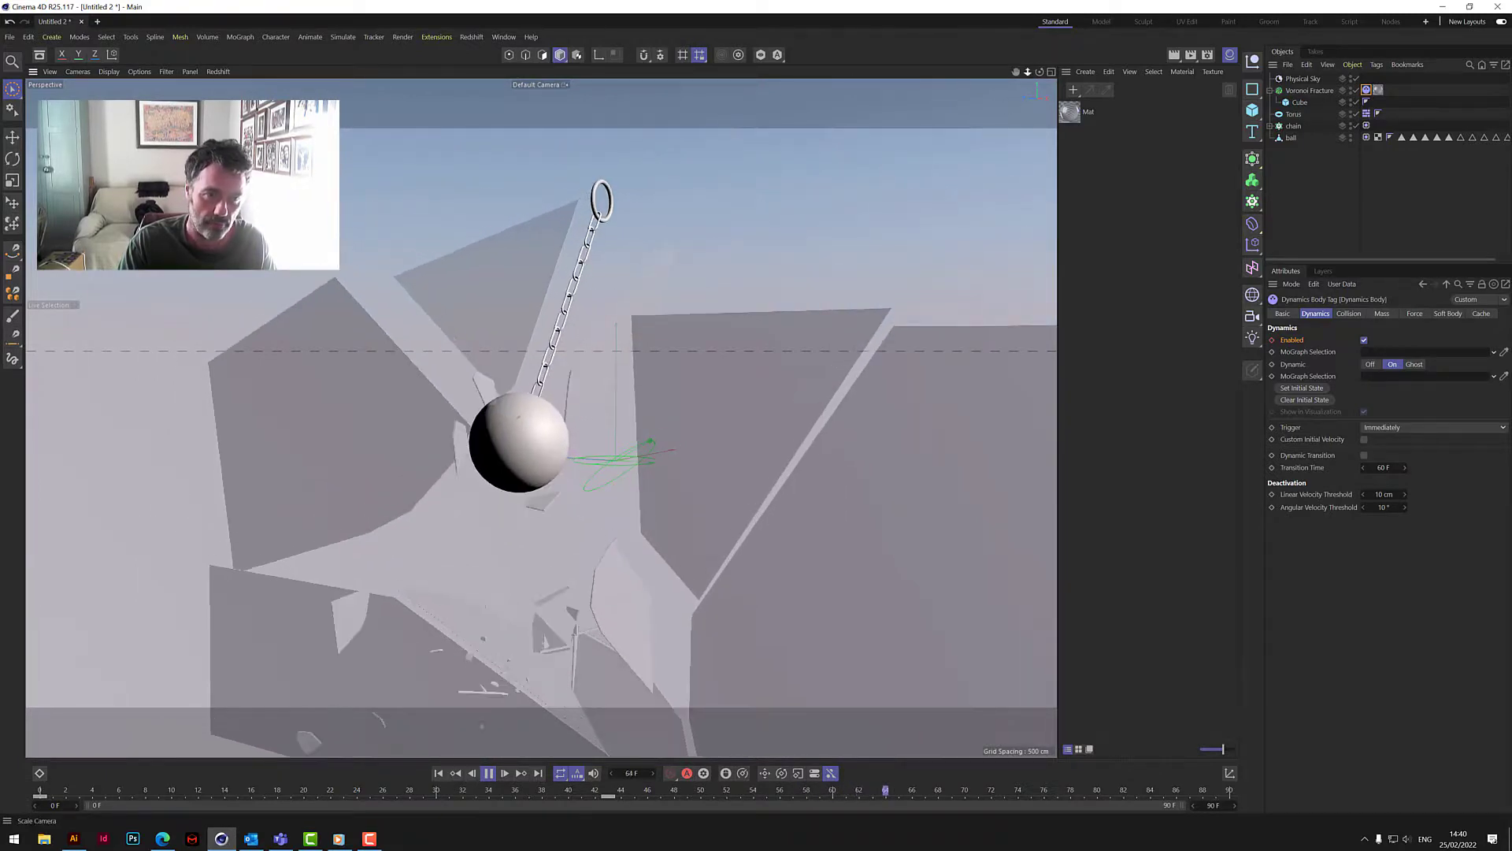
key("F8")
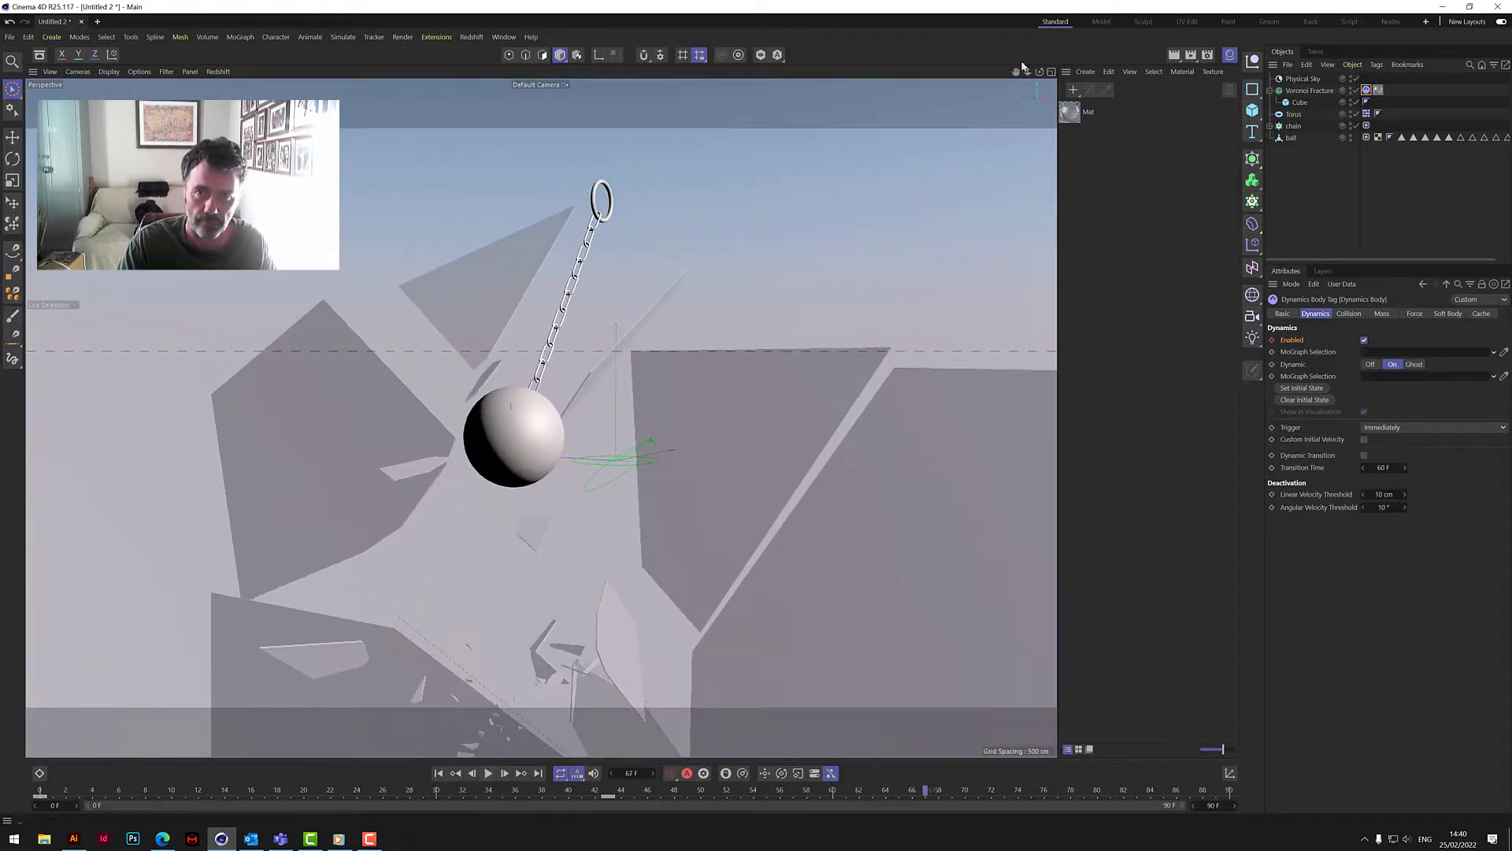
left_click_drag(1028, 73, 1030, 76)
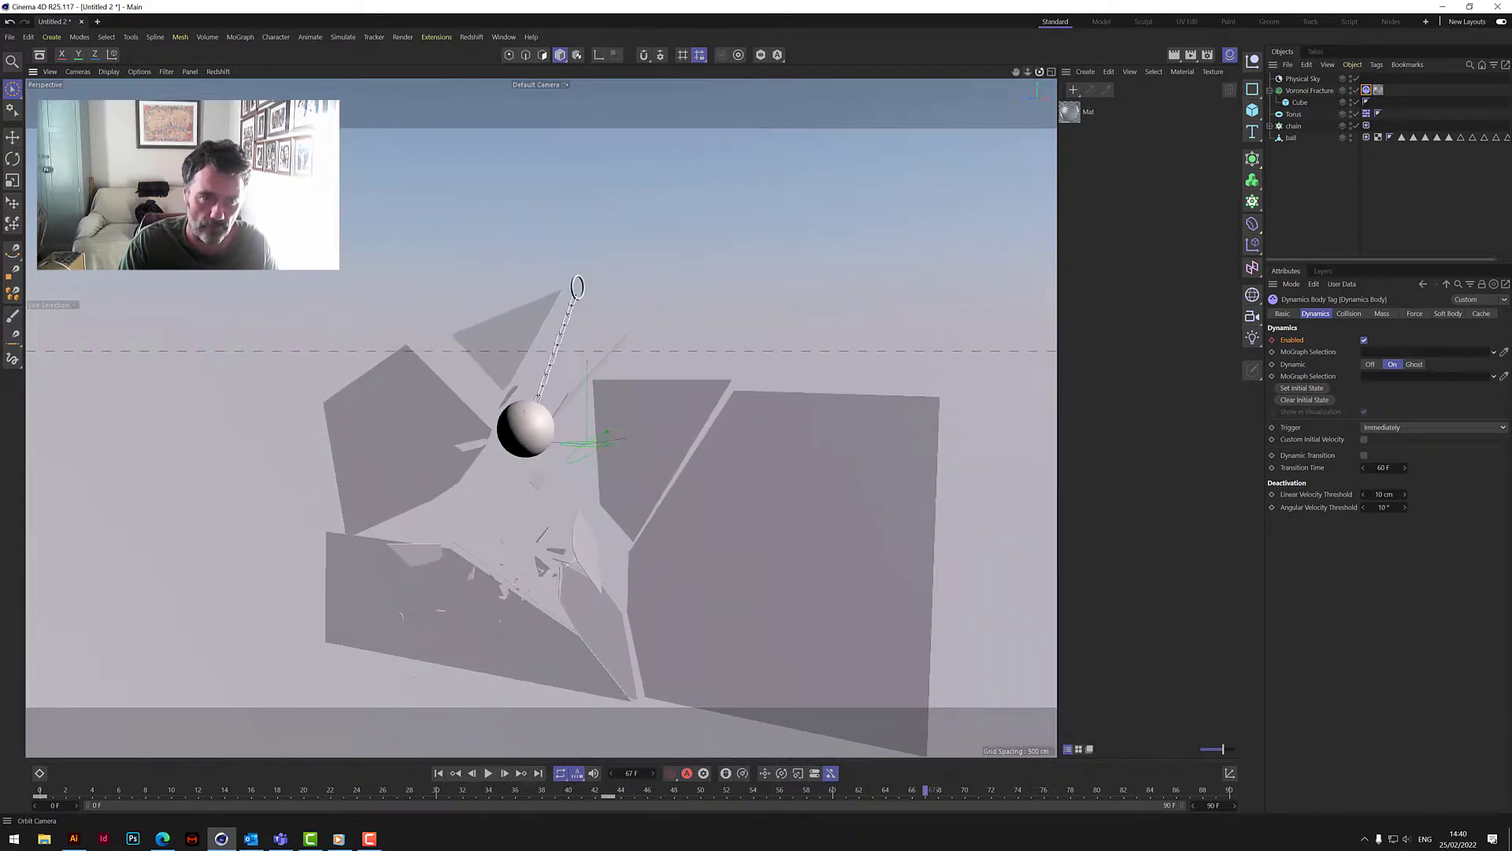
Step: Replay the simulation from the first frame with the whole wall in view and stop it at frame 52
left_click(439, 772)
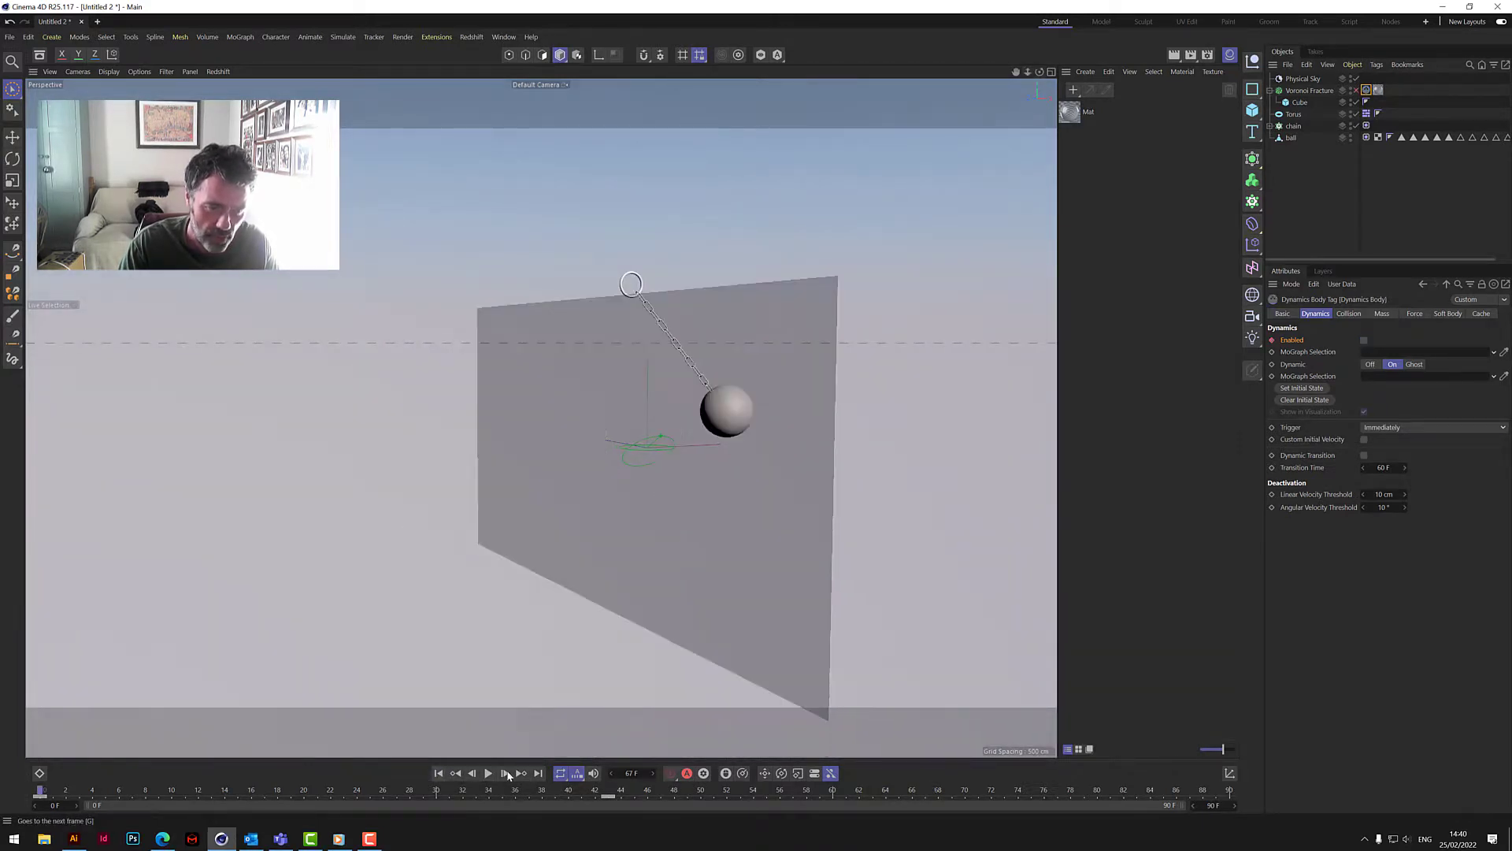
left_click(488, 773)
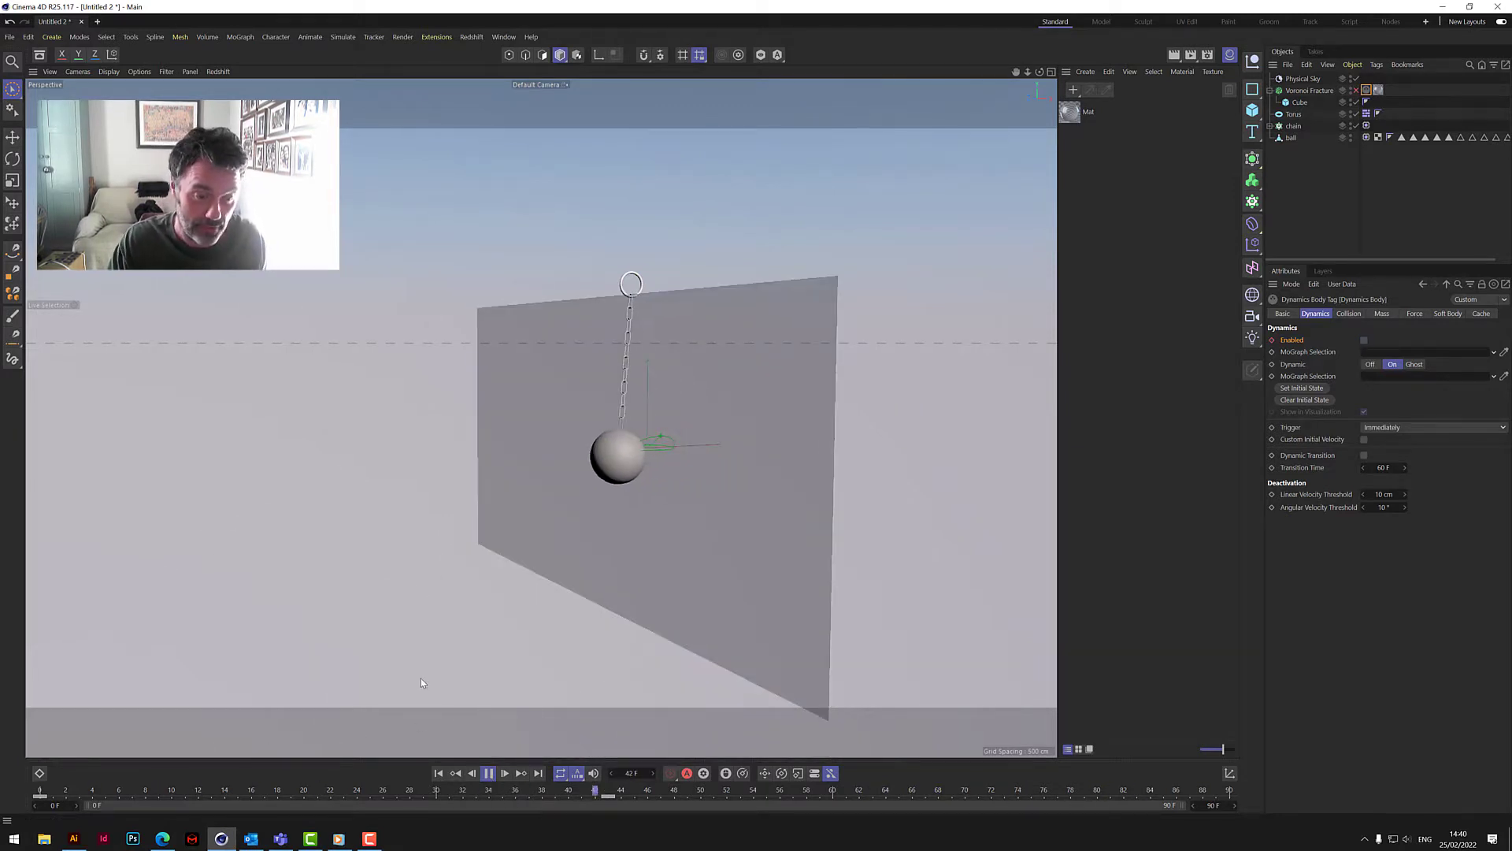
left_click(487, 773)
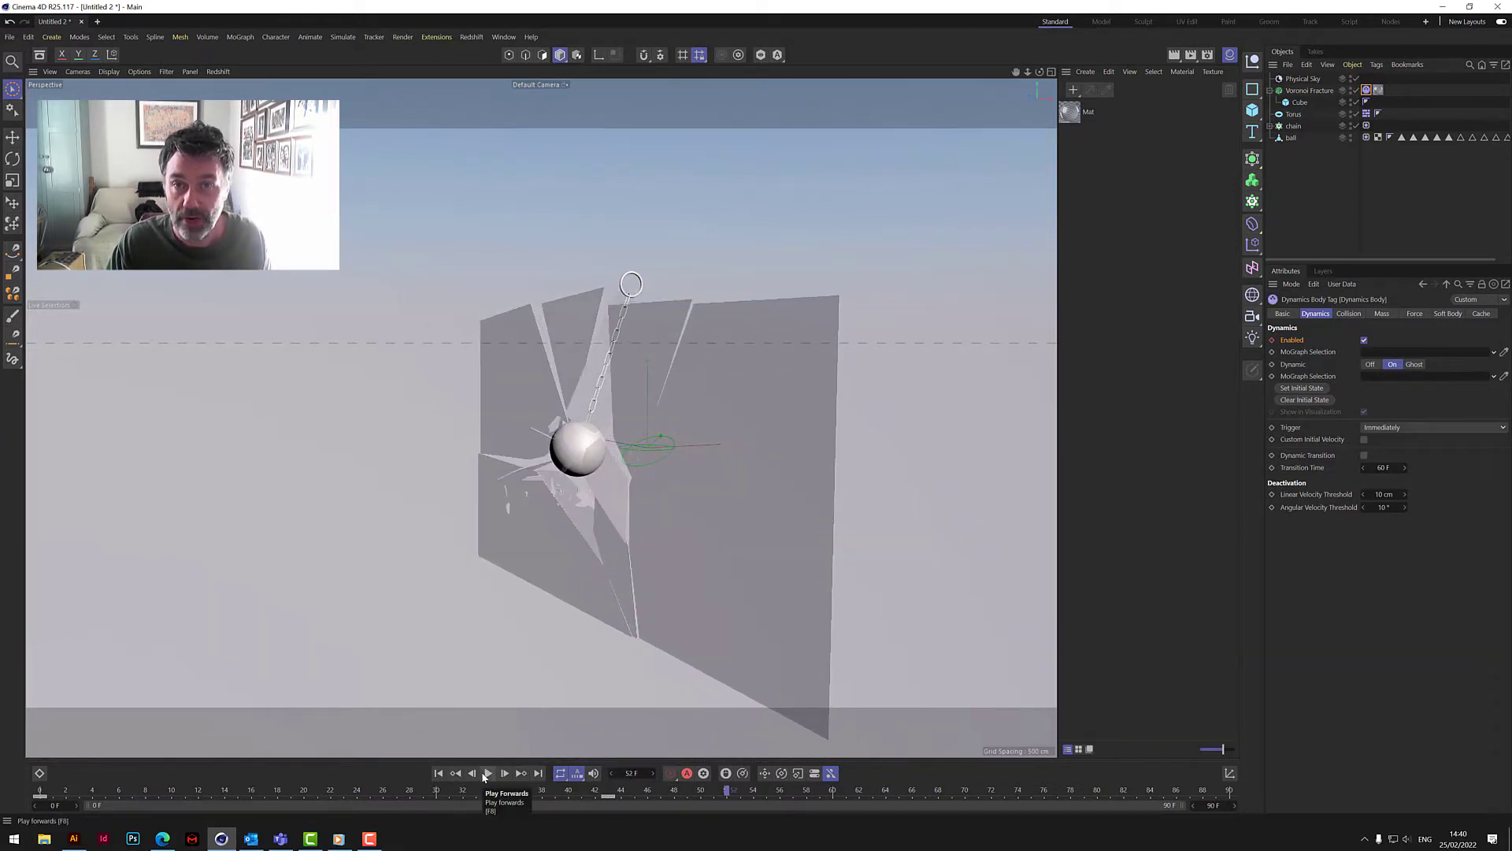